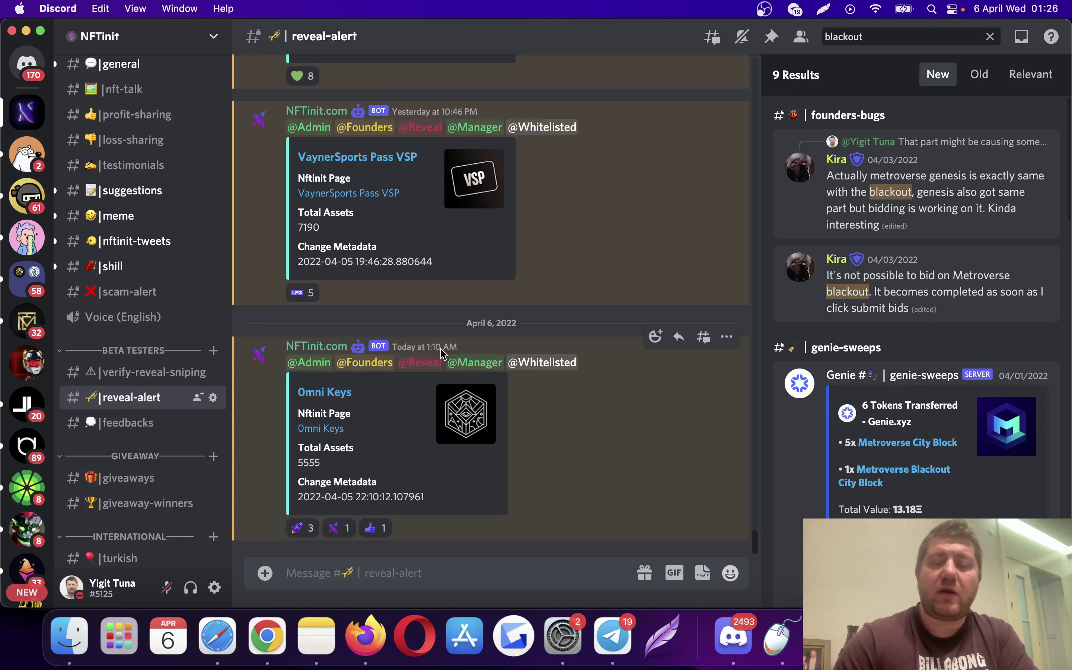
Step: Open the NFTinit page of the 0mni Keys collection from its reveal alert and look over the ranking table's columns
{"action": "mouse_move", "coordinate": [446, 352]}
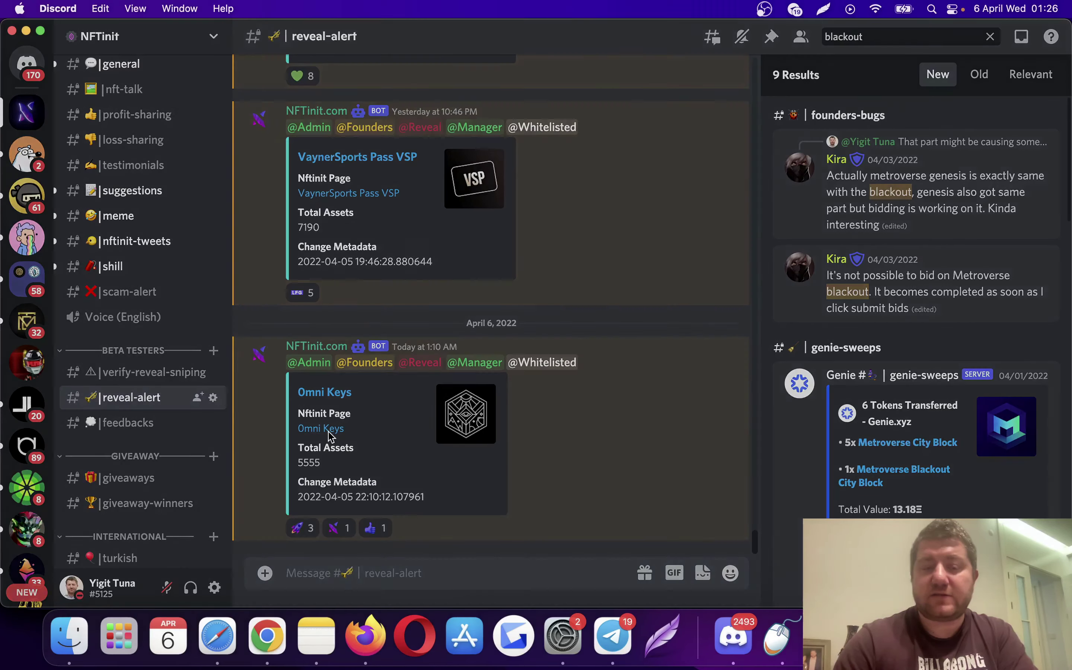
{"action": "left_click", "coordinate": [328, 430]}
{"action": "left_click", "coordinate": [602, 377]}
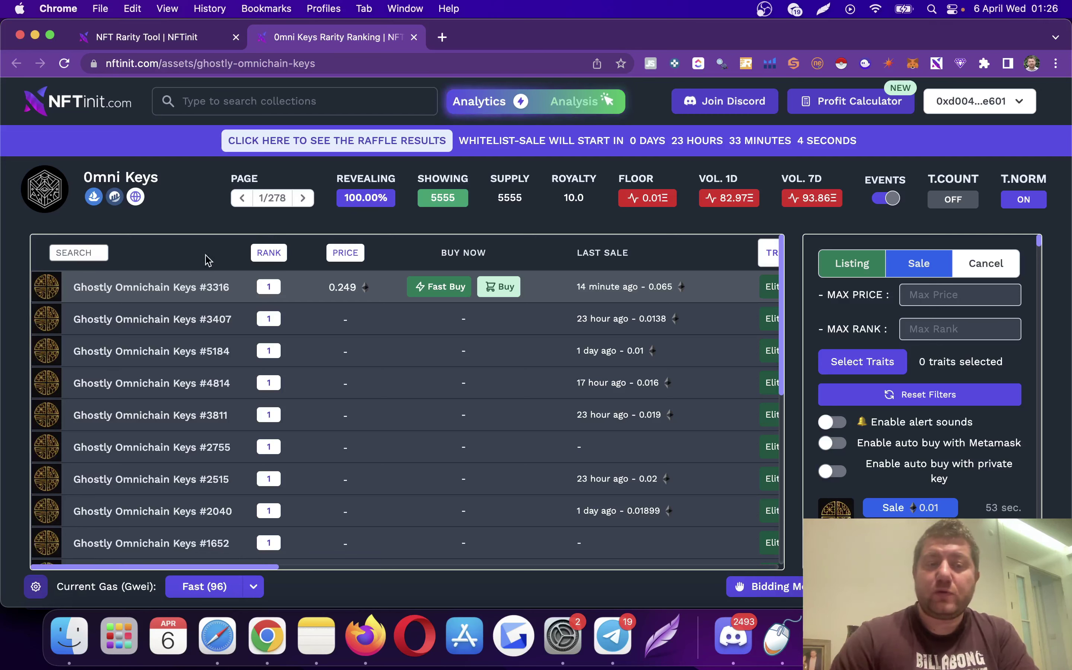
{"action": "scroll", "coordinate": [412, 322], "scroll_direction": "right", "scroll_amount": 5}
{"action": "scroll", "coordinate": [412, 322], "scroll_direction": "right", "scroll_amount": 3}
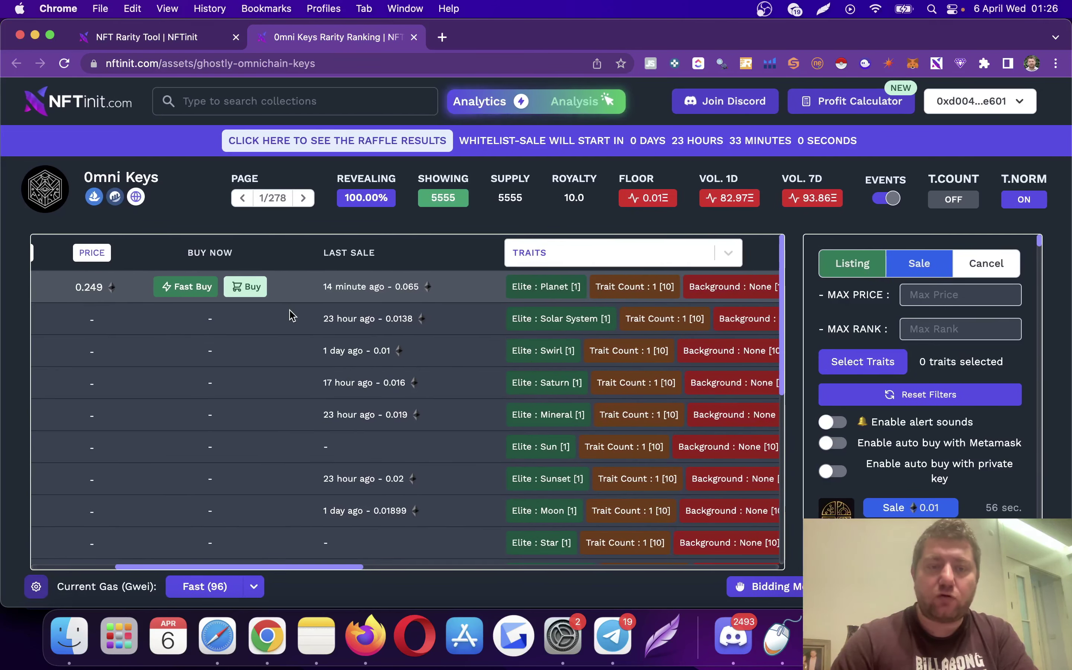
{"action": "scroll", "coordinate": [288, 313], "scroll_direction": "left", "scroll_amount": 8}
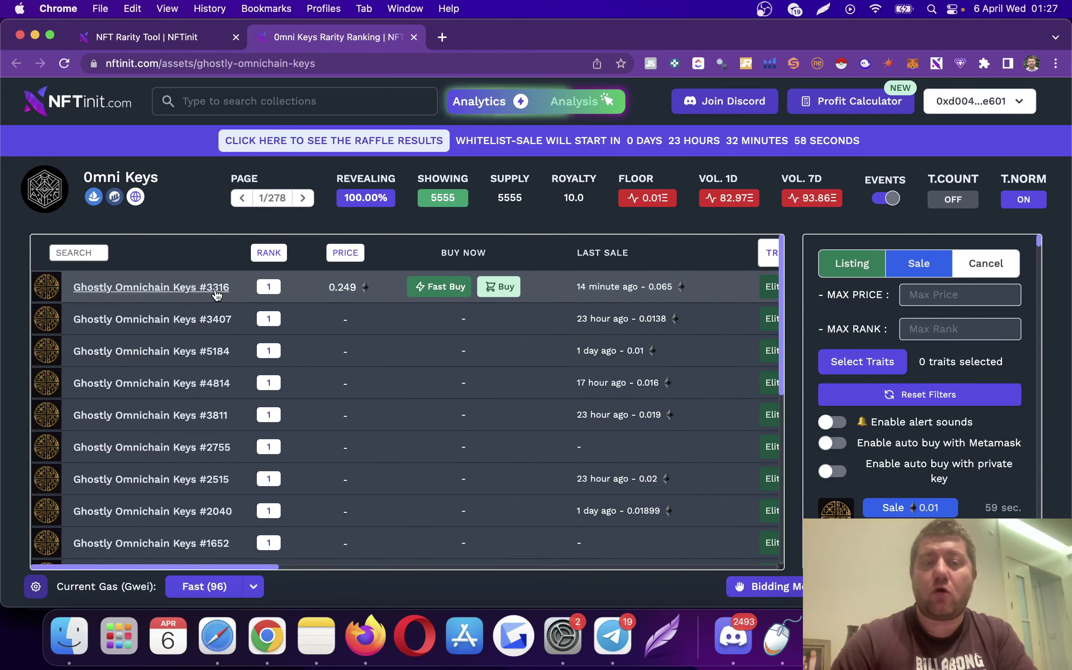
Step: Open Ghostly Omnichain Keys #3316 on OpenSea and review its listing alongside the time of the Discord reveal alert
{"action": "left_click", "coordinate": [218, 288]}
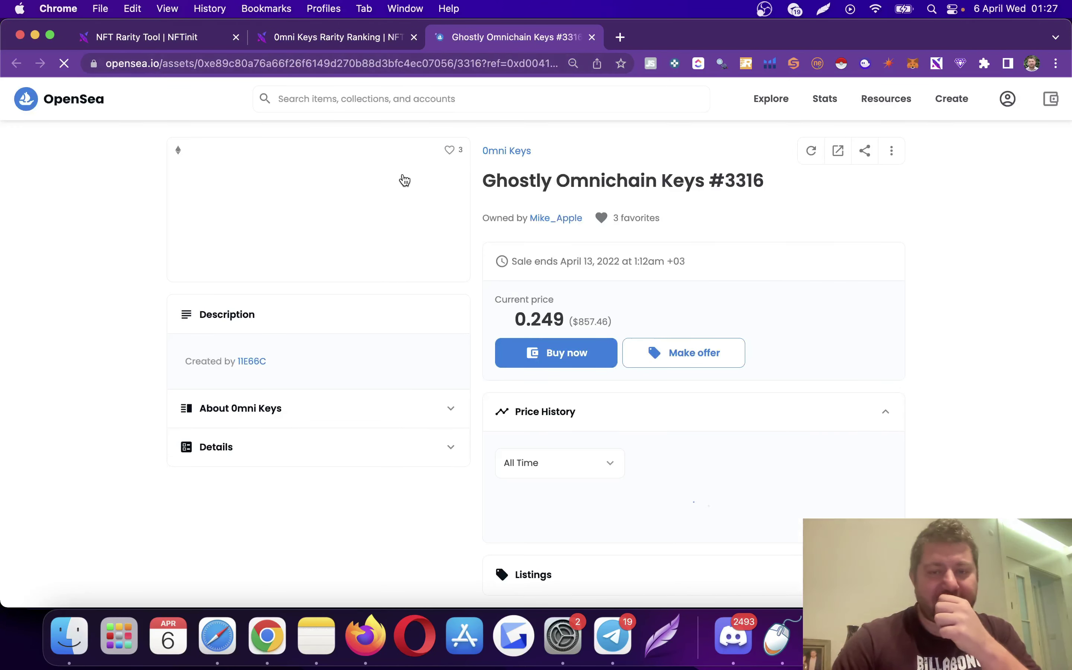
{"action": "left_click", "coordinate": [733, 637]}
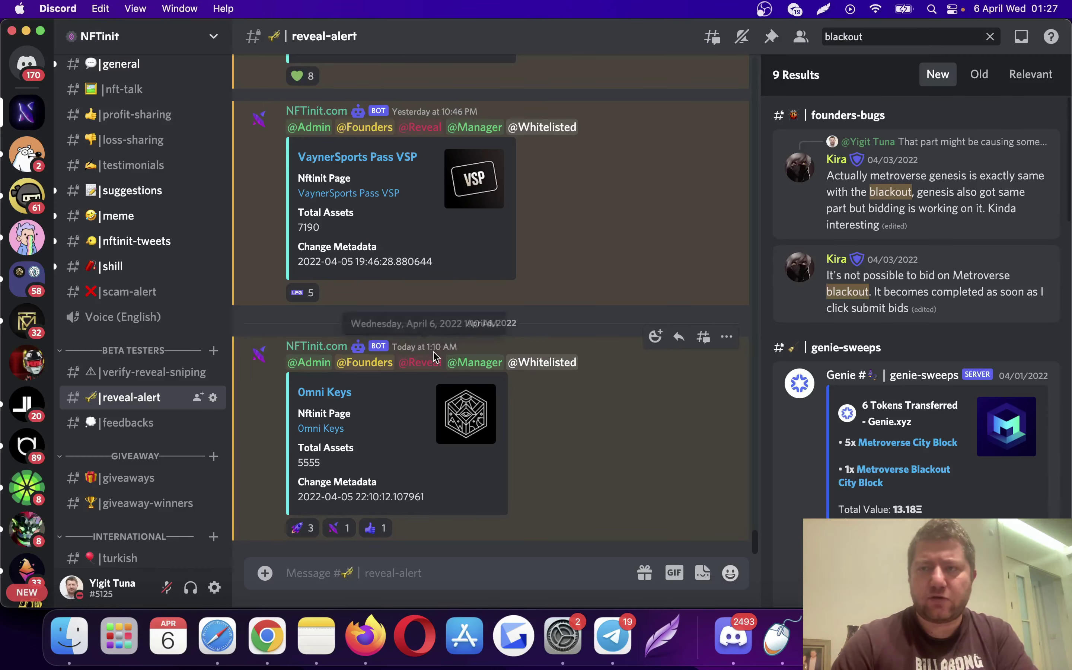
{"action": "left_click", "coordinate": [268, 637]}
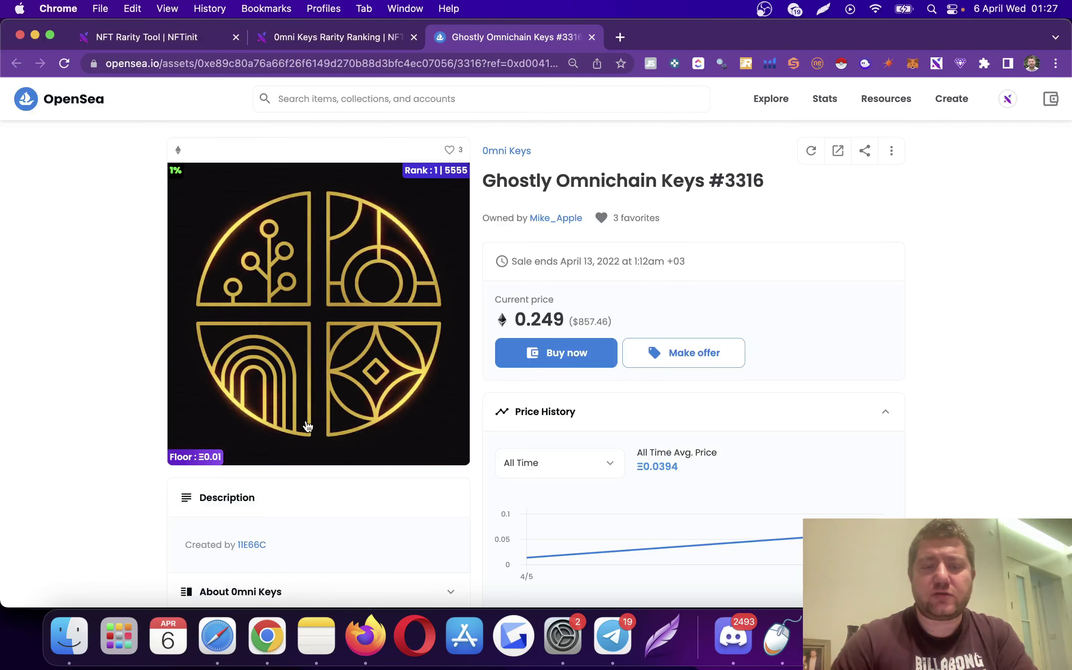
{"action": "scroll", "coordinate": [306, 426], "scroll_direction": "down", "scroll_amount": 3}
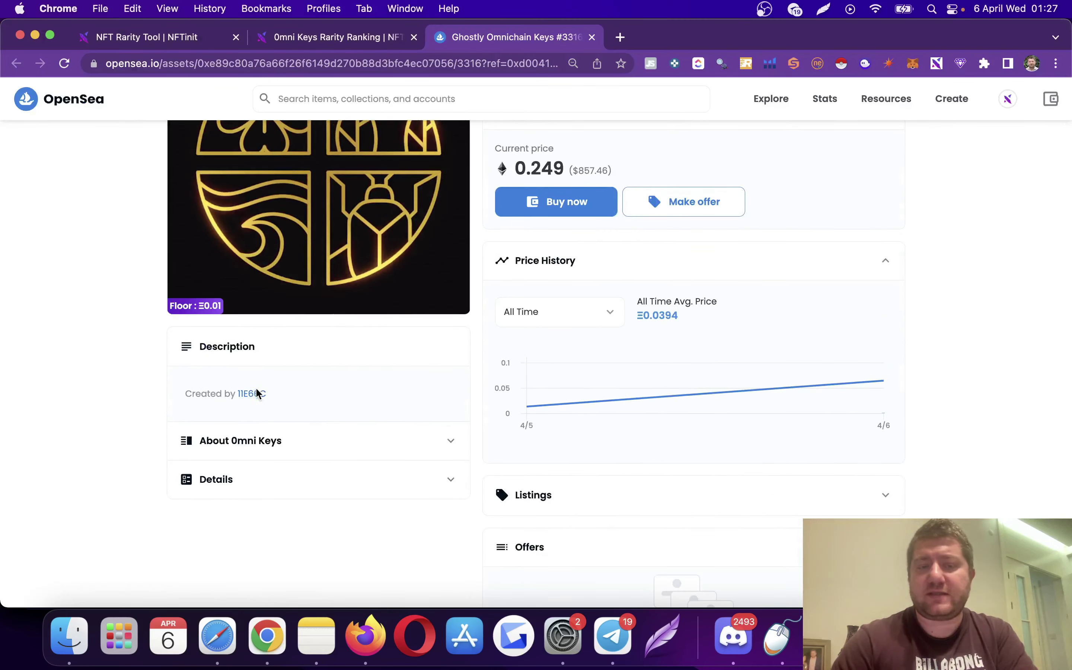
{"action": "scroll", "coordinate": [249, 403], "scroll_direction": "up", "scroll_amount": 2}
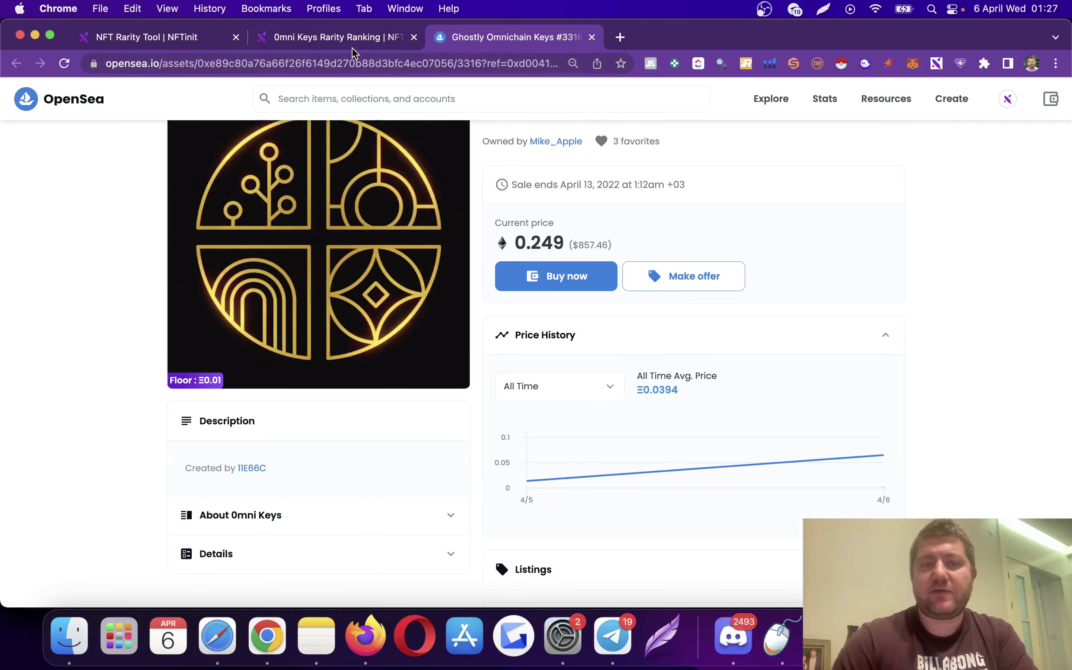
Step: Compare the rank, last sale and traits of key #3316 in the NFTinit ranking with the details on its OpenSea page
{"action": "left_click", "coordinate": [337, 37]}
{"action": "scroll", "coordinate": [469, 356], "scroll_direction": "right", "scroll_amount": 10}
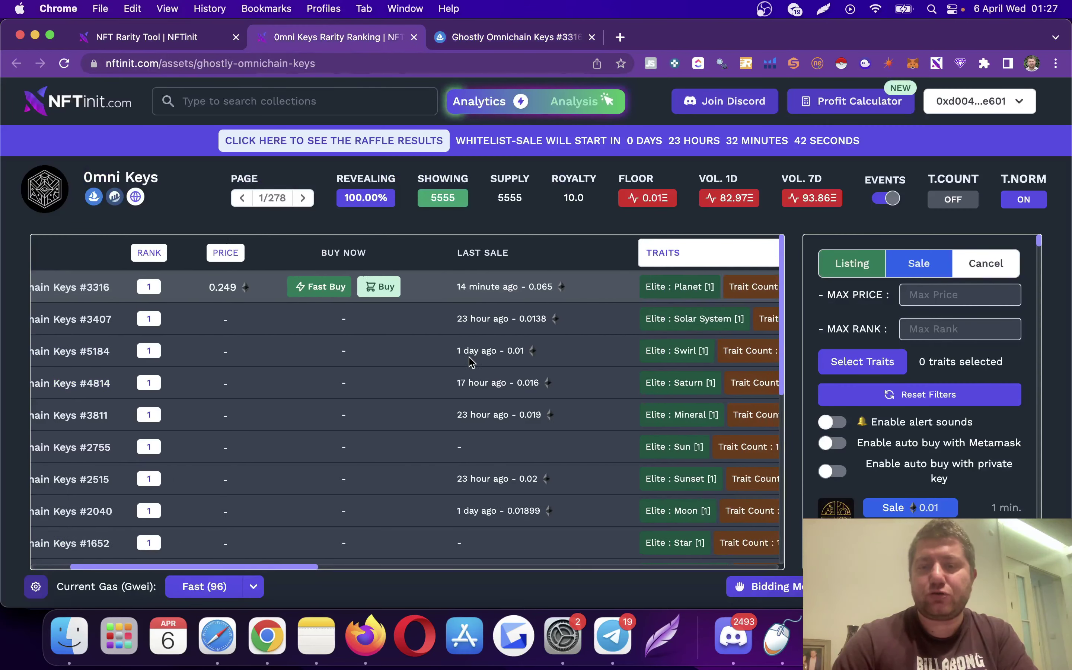
{"action": "scroll", "coordinate": [469, 356], "scroll_direction": "left", "scroll_amount": 10}
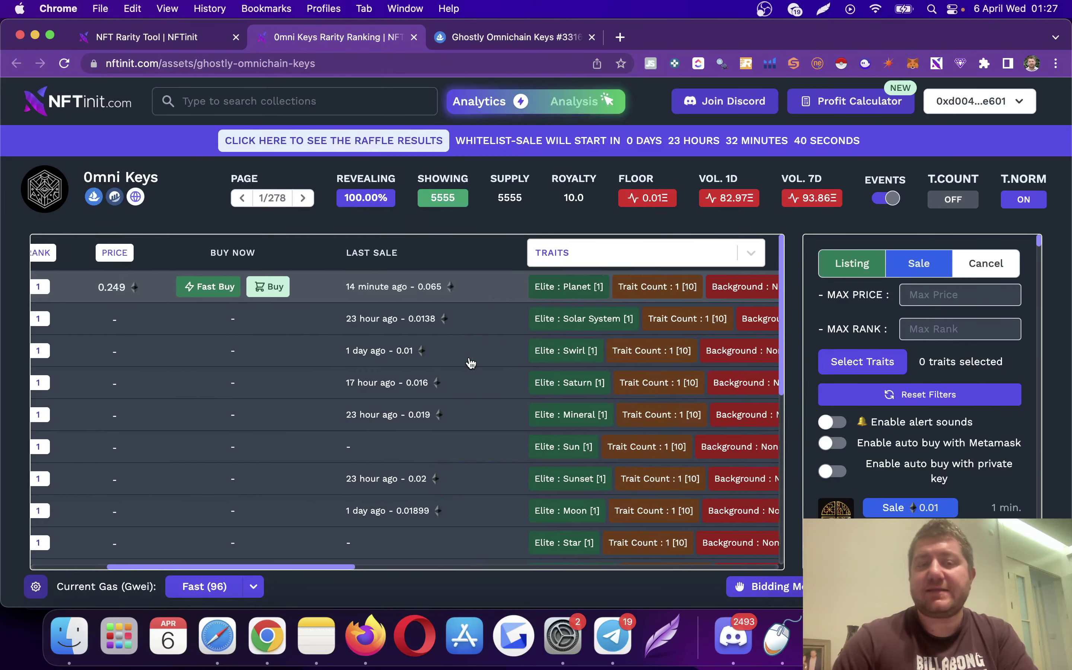
{"action": "scroll", "coordinate": [312, 330], "scroll_direction": "left", "scroll_amount": 2}
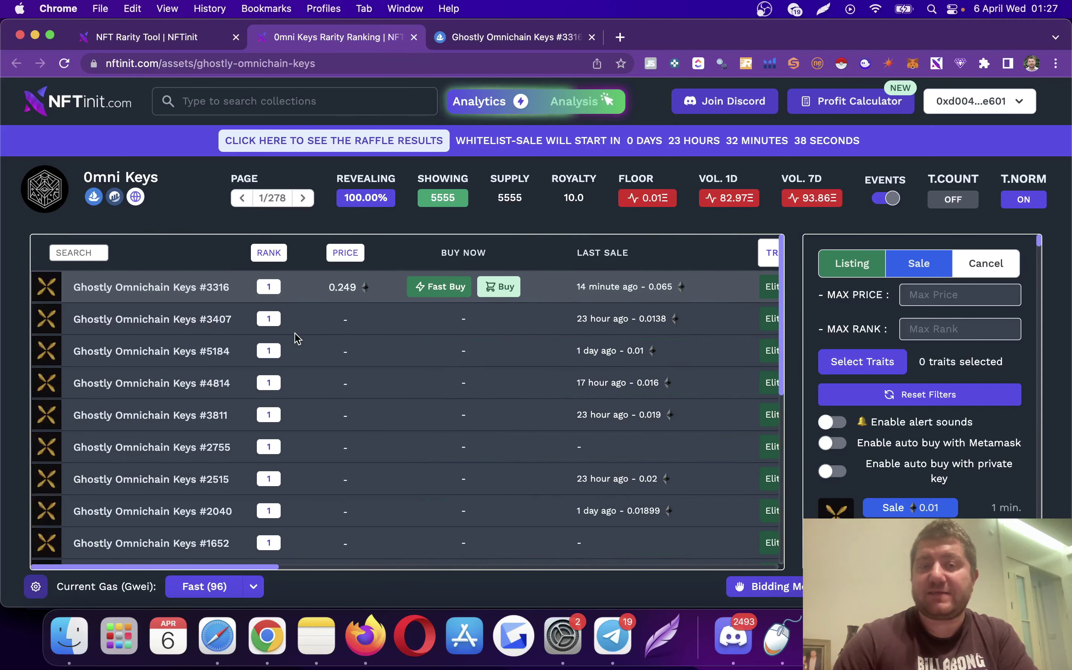
{"action": "left_click", "coordinate": [477, 43]}
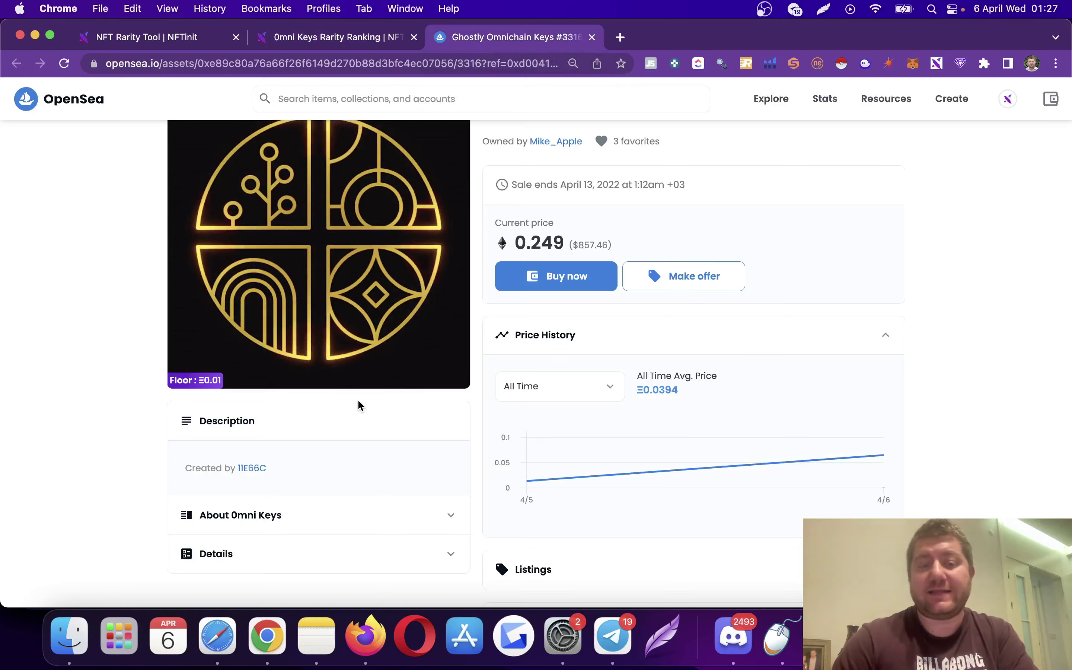
{"action": "scroll", "coordinate": [359, 404], "scroll_direction": "down", "scroll_amount": 3}
{"action": "left_click", "coordinate": [362, 43]}
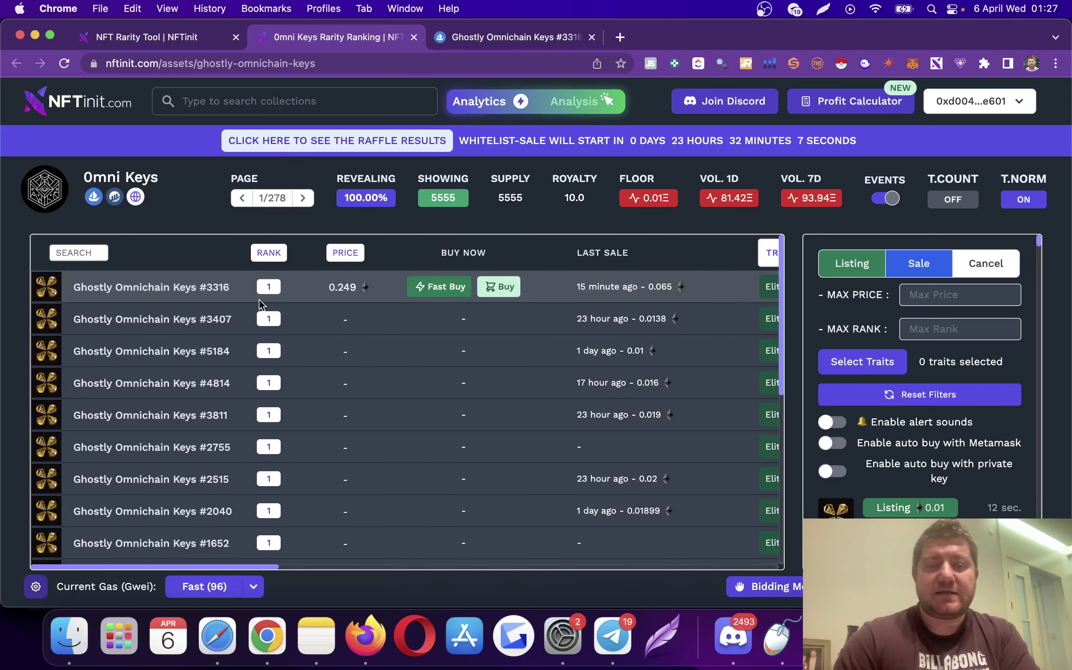
{"action": "left_click", "coordinate": [510, 39]}
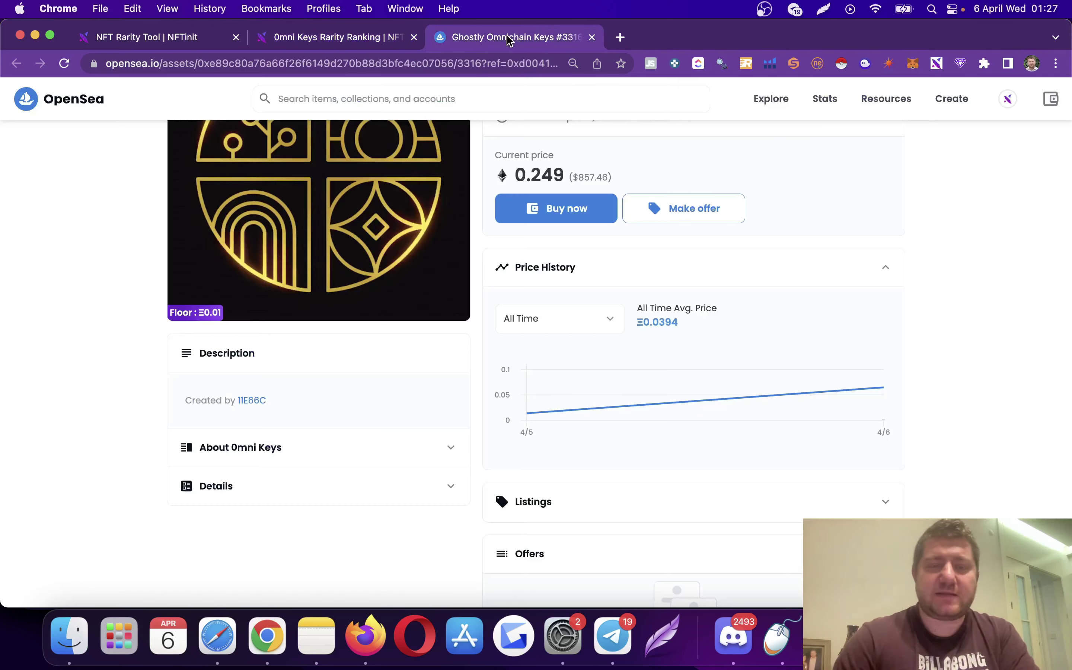
{"action": "scroll", "coordinate": [438, 359], "scroll_direction": "down", "scroll_amount": 3}
{"action": "scroll", "coordinate": [438, 360], "scroll_direction": "up", "scroll_amount": 3}
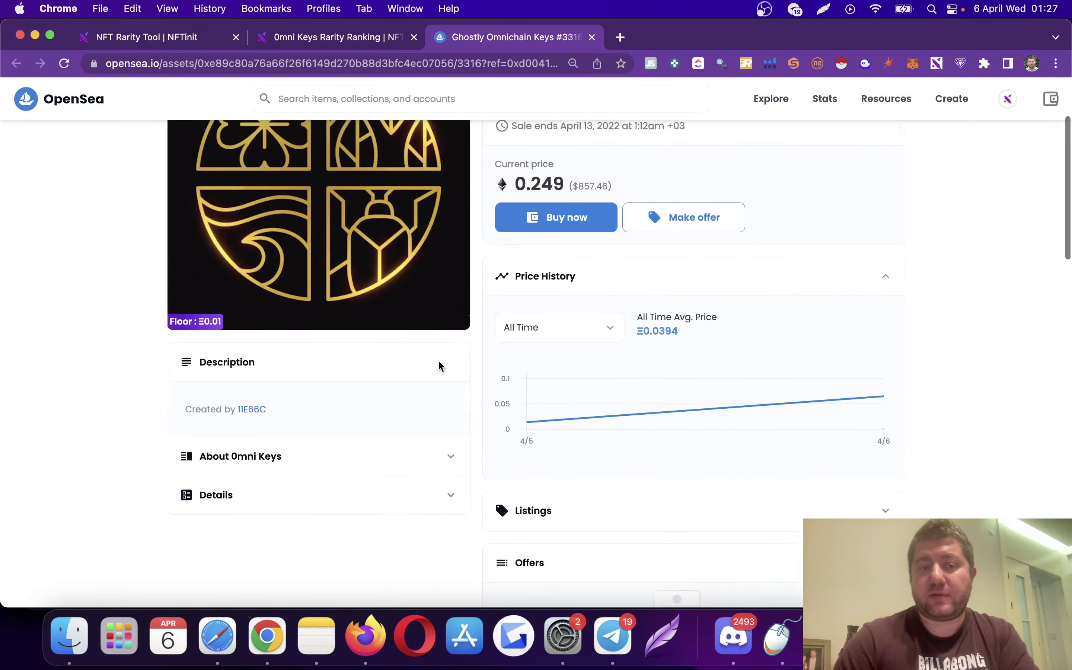
{"action": "scroll", "coordinate": [439, 366], "scroll_direction": "up", "scroll_amount": 5}
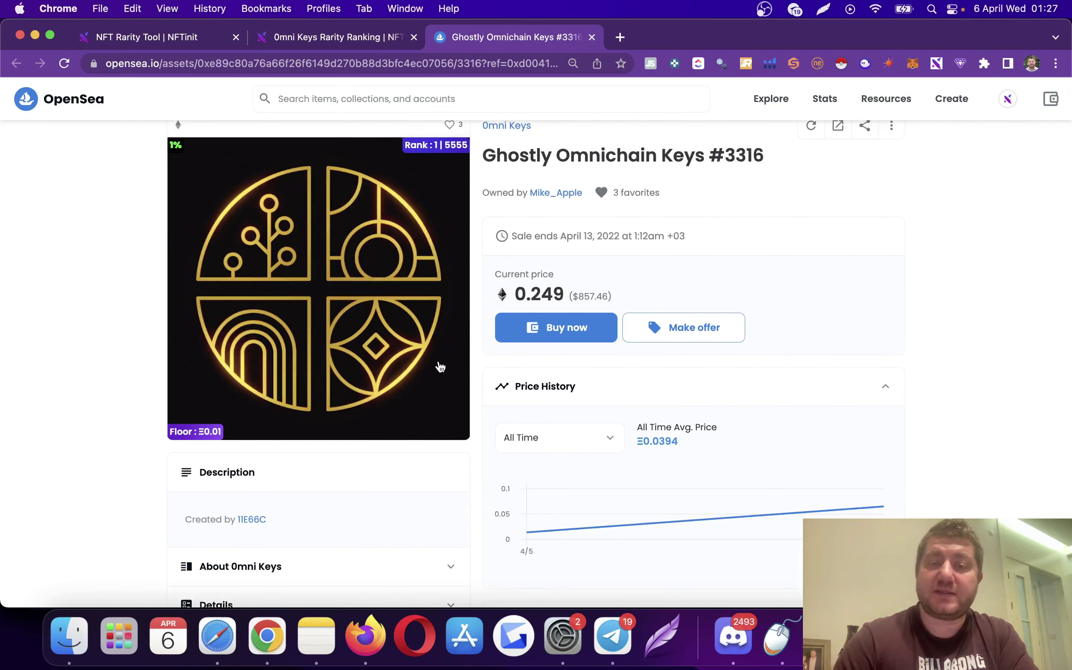
{"action": "left_click", "coordinate": [335, 38]}
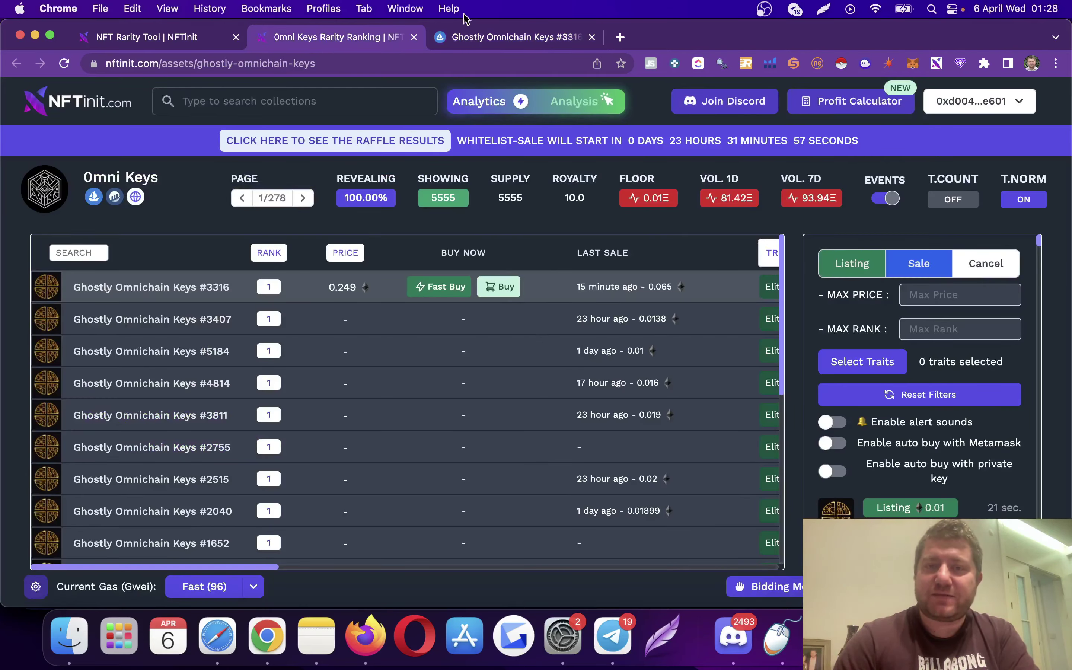
{"action": "left_click", "coordinate": [463, 40]}
{"action": "left_click", "coordinate": [361, 38]}
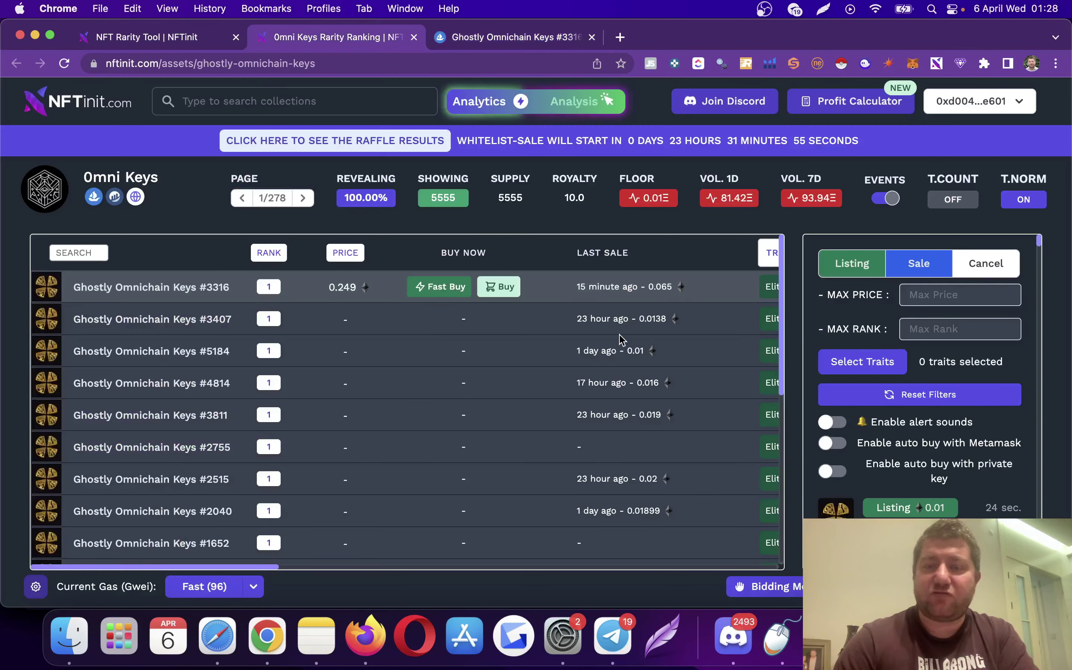
{"action": "scroll", "coordinate": [621, 339], "scroll_direction": "right", "scroll_amount": 6}
{"action": "scroll", "coordinate": [524, 297], "scroll_direction": "left", "scroll_amount": 6}
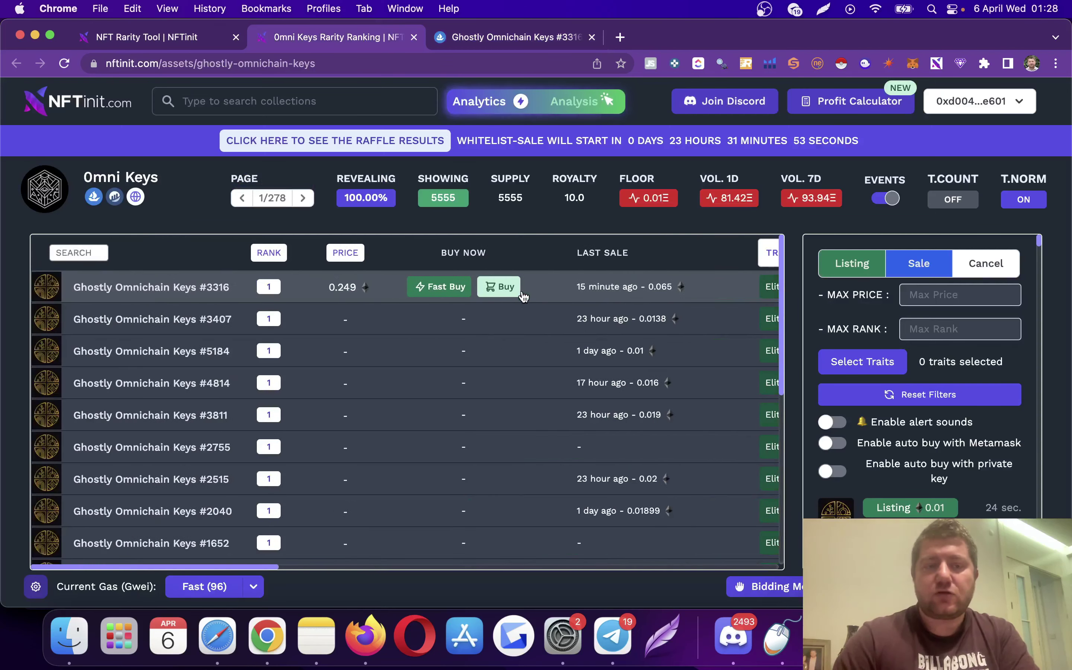
Step: Filter the ranking table to keys with a minimum price of 0.001 and check the purchase options on key #3316's OpenSea page
{"action": "left_click", "coordinate": [342, 255]}
{"action": "left_click", "coordinate": [357, 320]}
{"action": "type", "text": "0.001"}
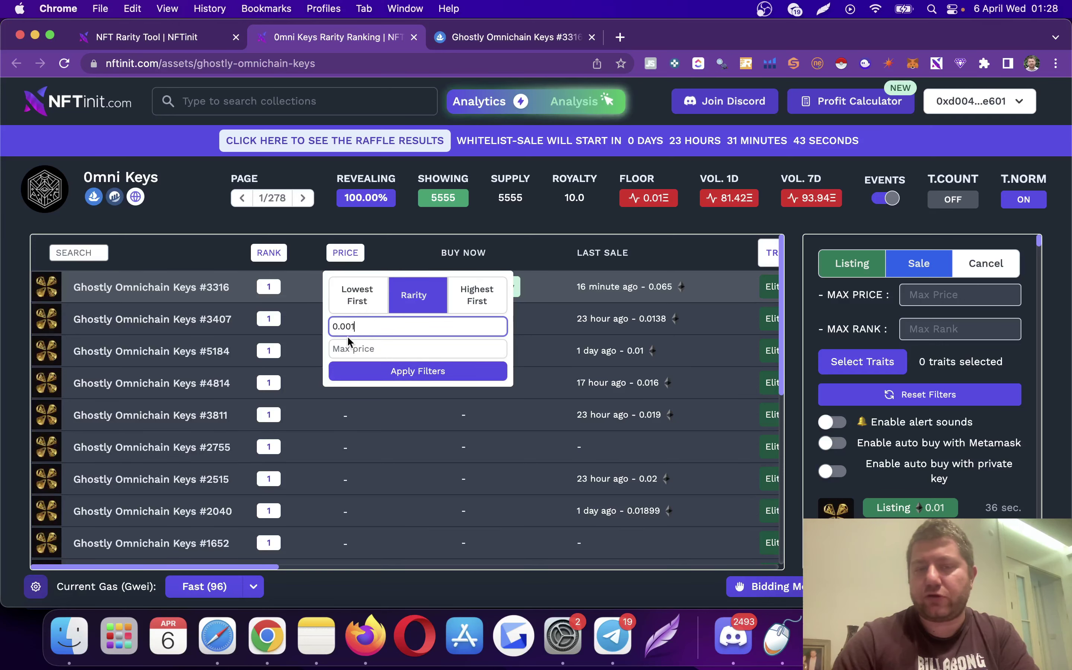
{"action": "left_click", "coordinate": [364, 372]}
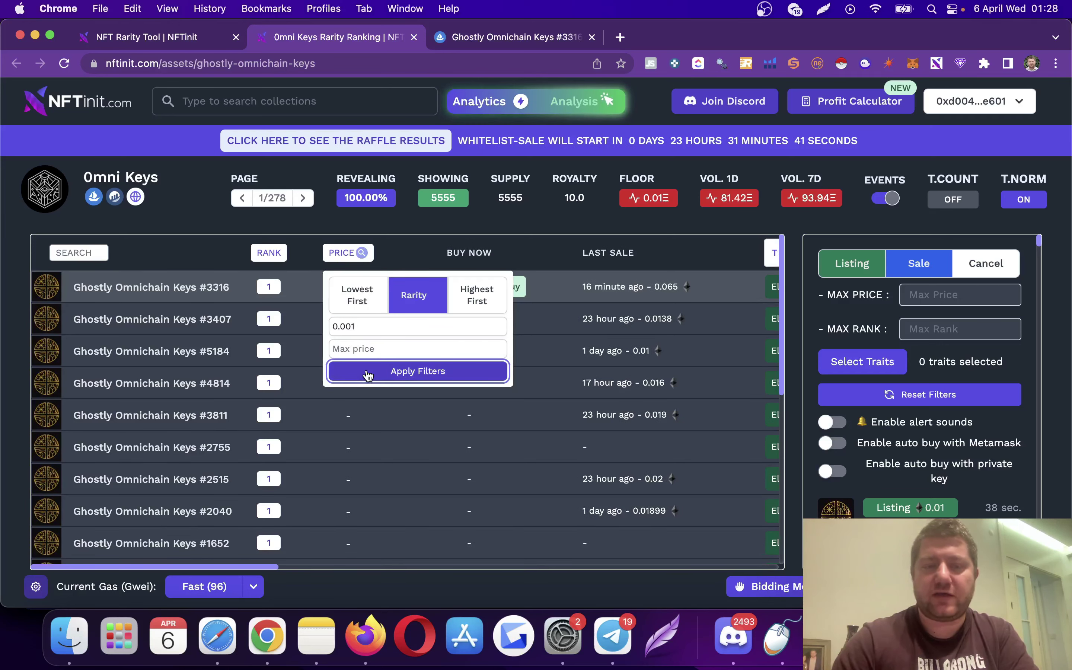
{"action": "left_click", "coordinate": [428, 249]}
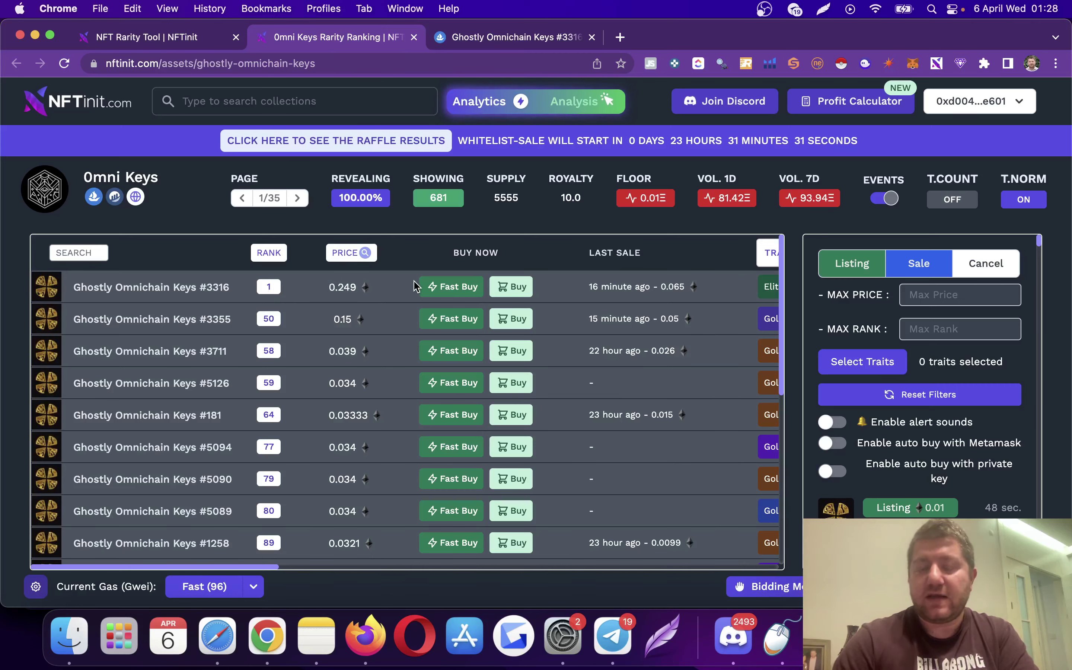
{"action": "left_click", "coordinate": [466, 35]}
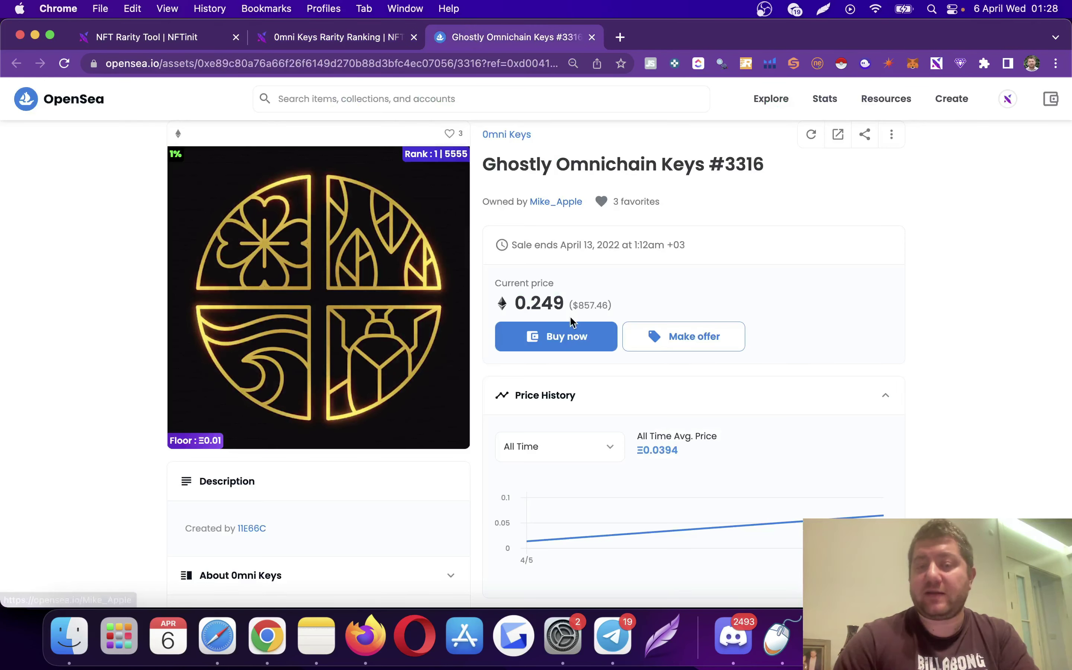
{"action": "key", "text": "ctrl+shift+Tab"}
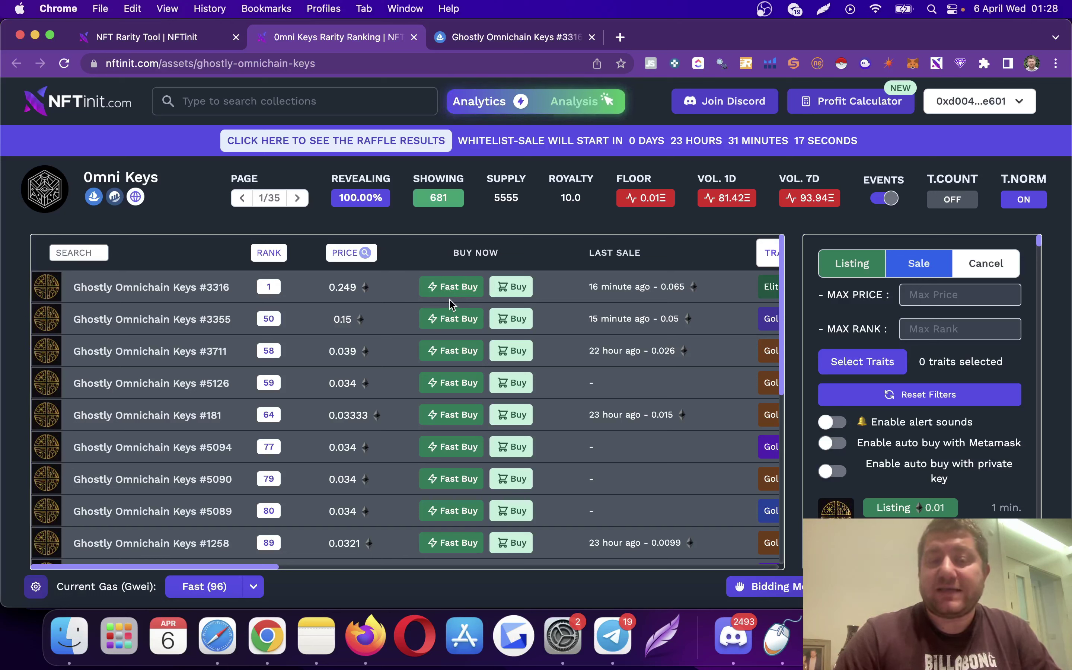
Step: Inspect the custom gas price settings without saving any values and set the current gas back to Fast (96)
{"action": "left_click", "coordinate": [254, 587]}
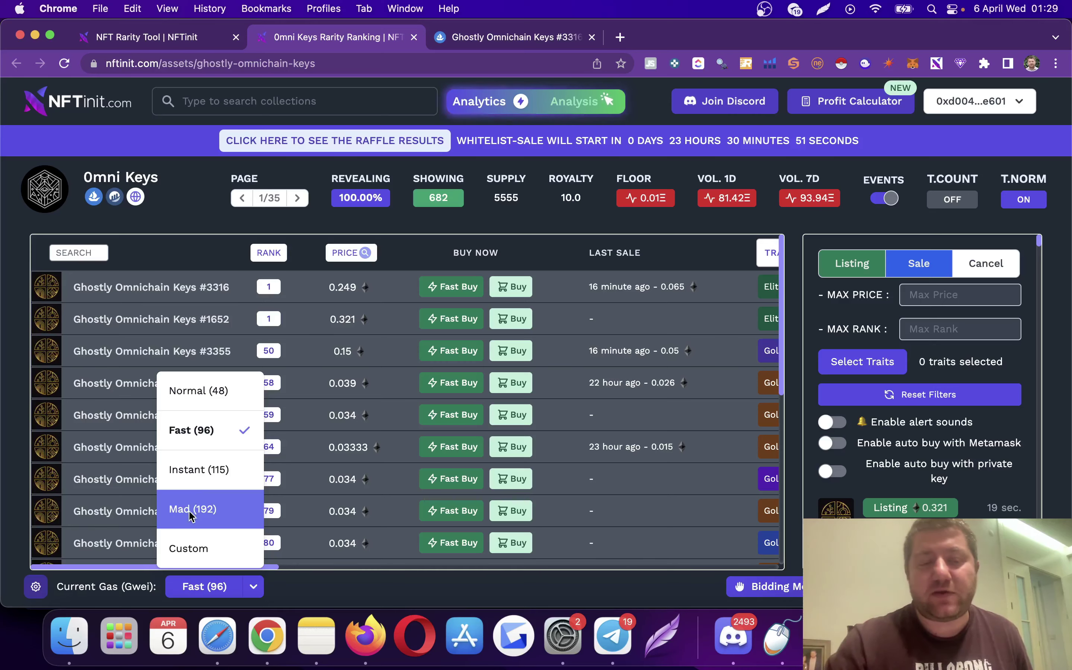
{"action": "left_click", "coordinate": [190, 549]}
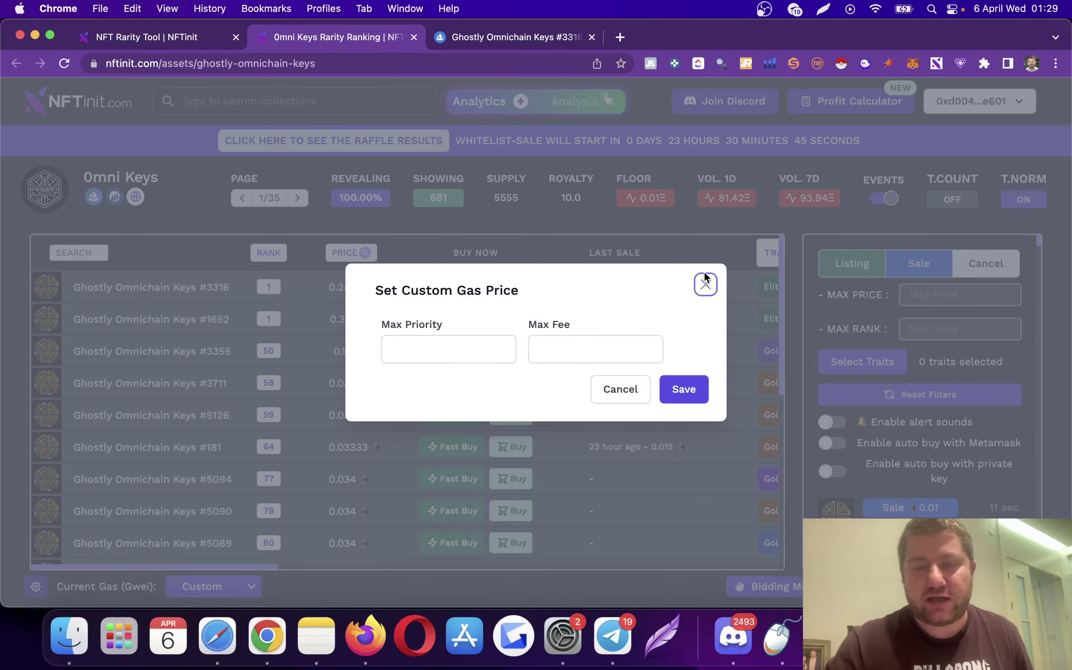
{"action": "left_click", "coordinate": [705, 284]}
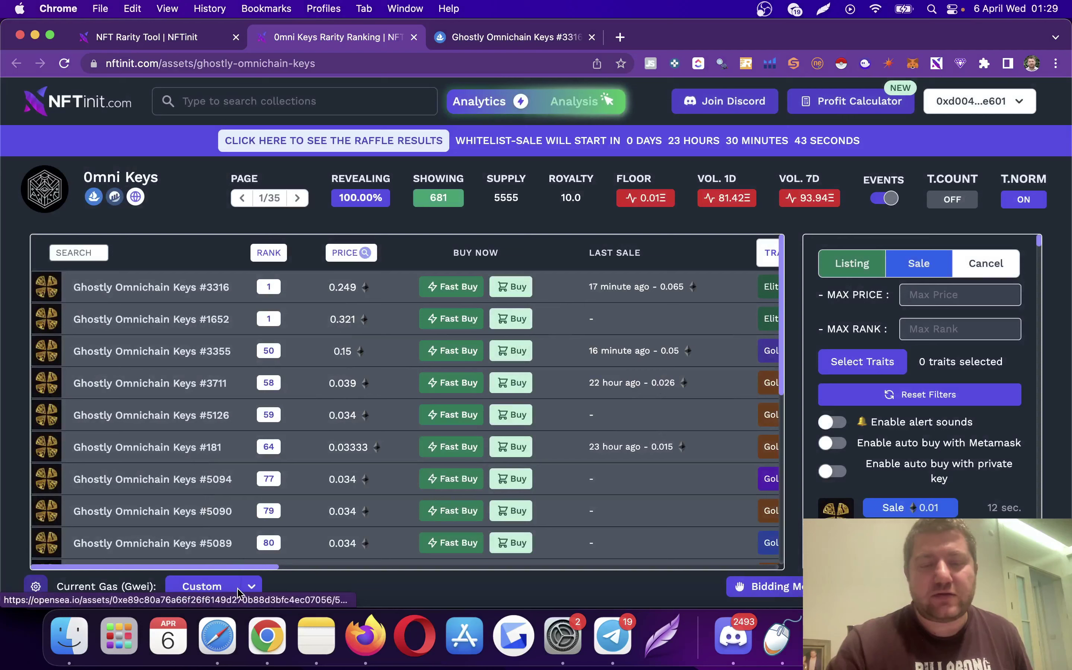
{"action": "left_click", "coordinate": [251, 588]}
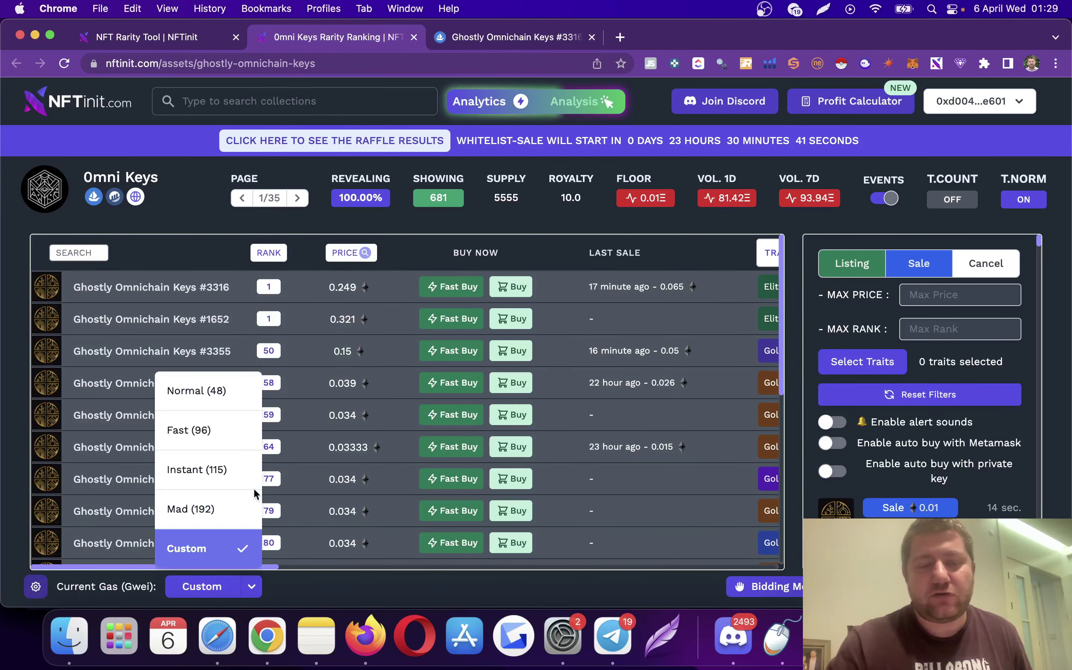
{"action": "left_click", "coordinate": [214, 441]}
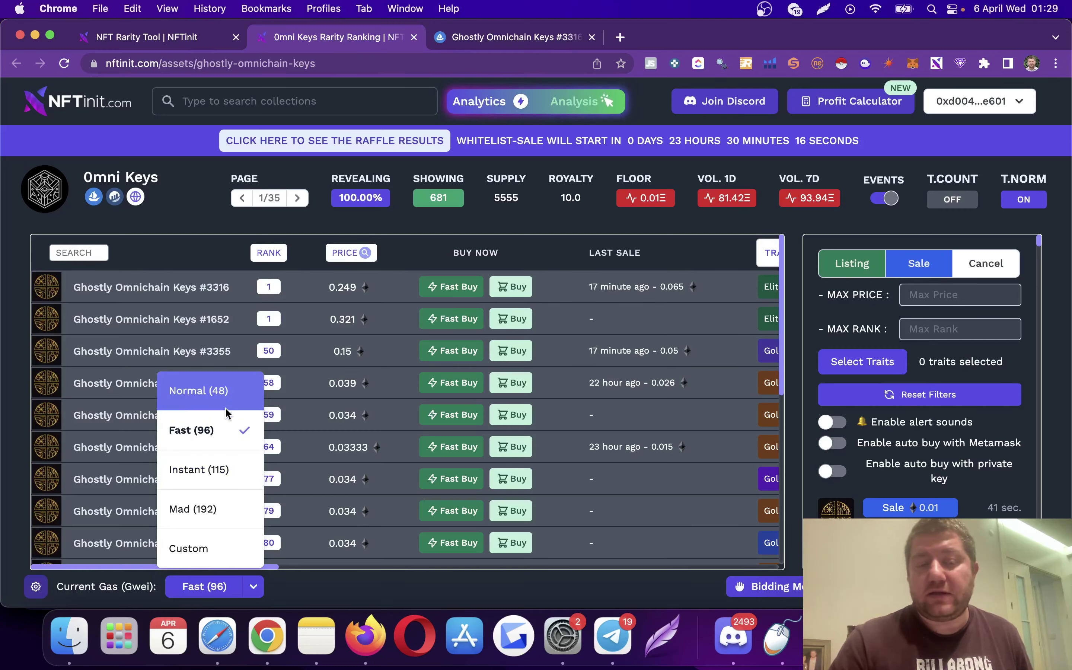
{"action": "left_click", "coordinate": [221, 428]}
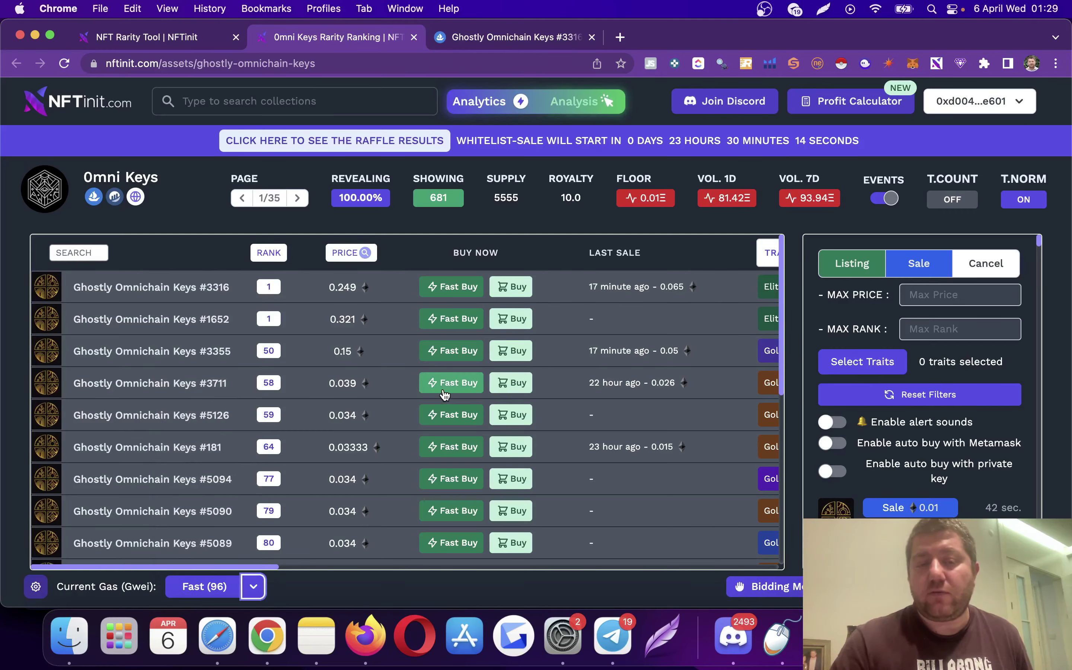
Step: Start a Fast Buy of Ghostly Omnichain Keys #3711 and review the gas fee and total in the MetaMask request
{"action": "left_click", "coordinate": [452, 383]}
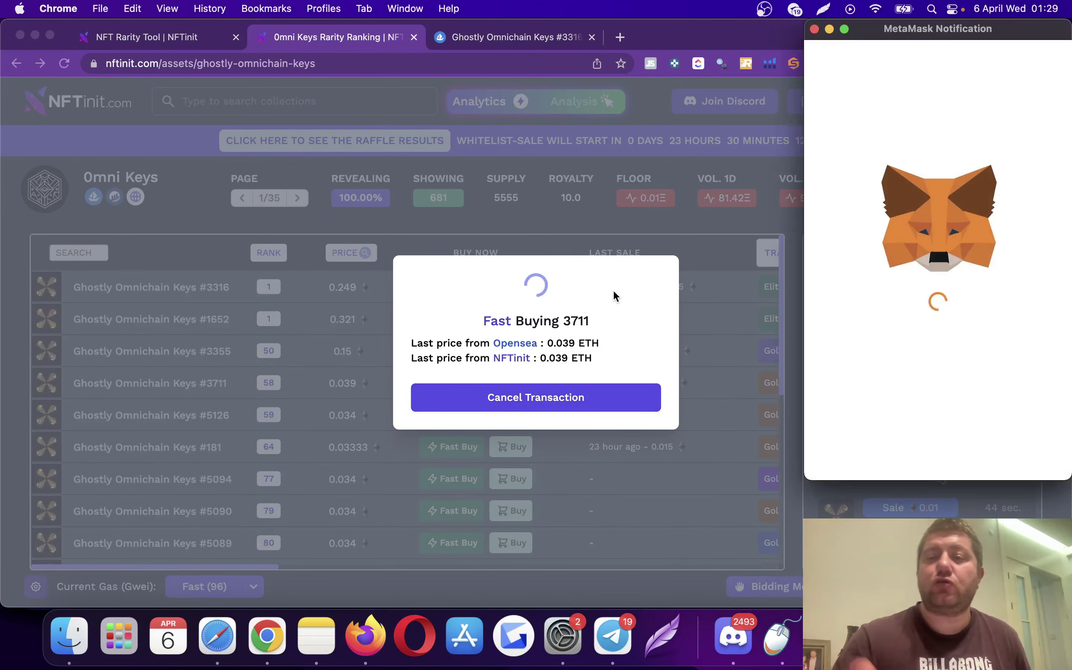
{"action": "scroll", "coordinate": [969, 331], "scroll_direction": "down", "scroll_amount": 3}
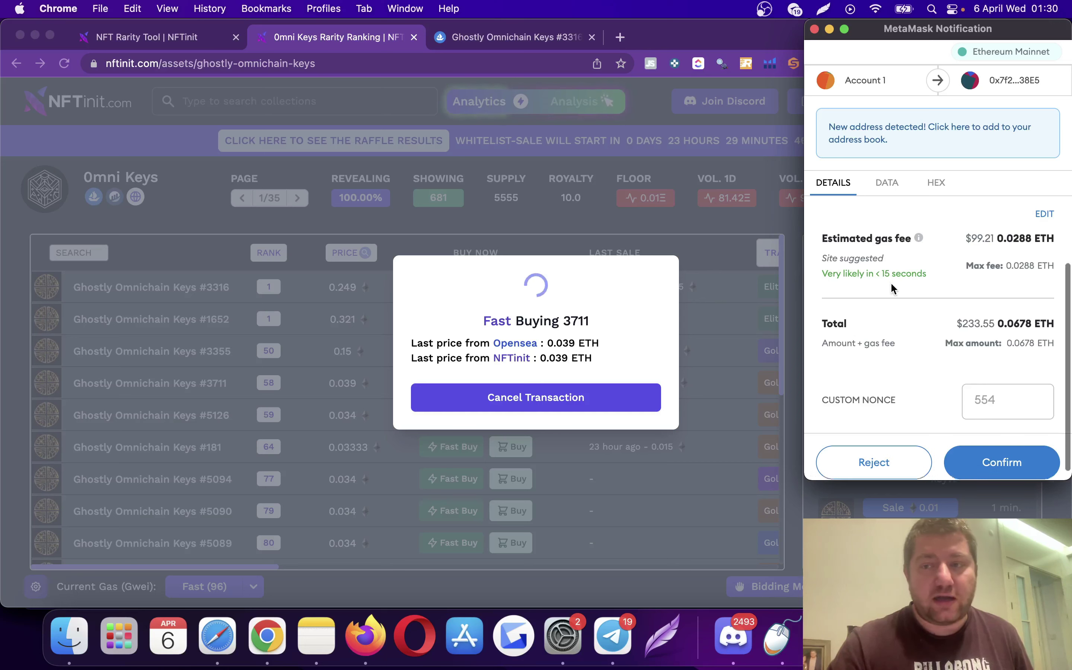
{"action": "scroll", "coordinate": [890, 281], "scroll_direction": "down", "scroll_amount": 1}
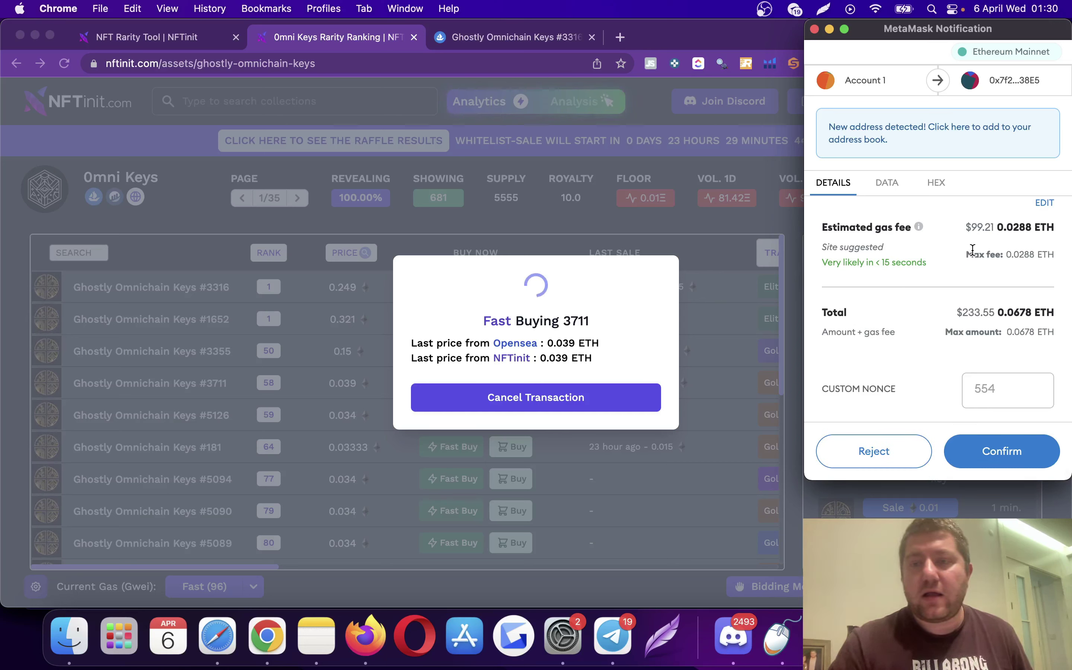
{"action": "scroll", "coordinate": [973, 250], "scroll_direction": "up", "scroll_amount": 6}
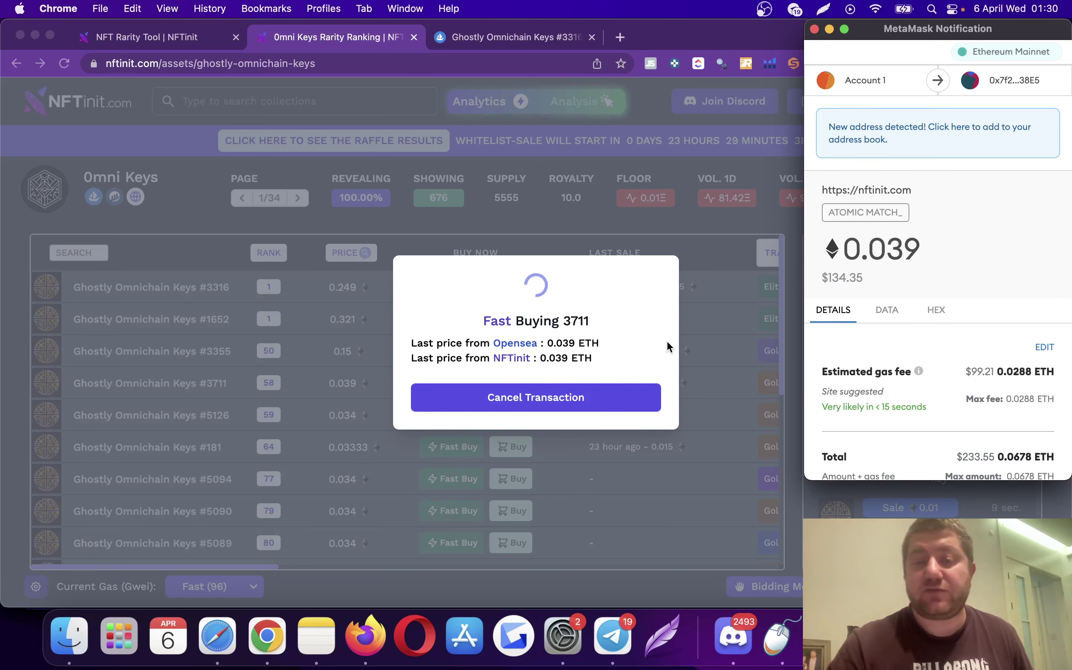
Step: Cancel the Fast Buy of key #3711 along with its MetaMask request, and turn the alert sounds on and back off
{"action": "left_click", "coordinate": [583, 390]}
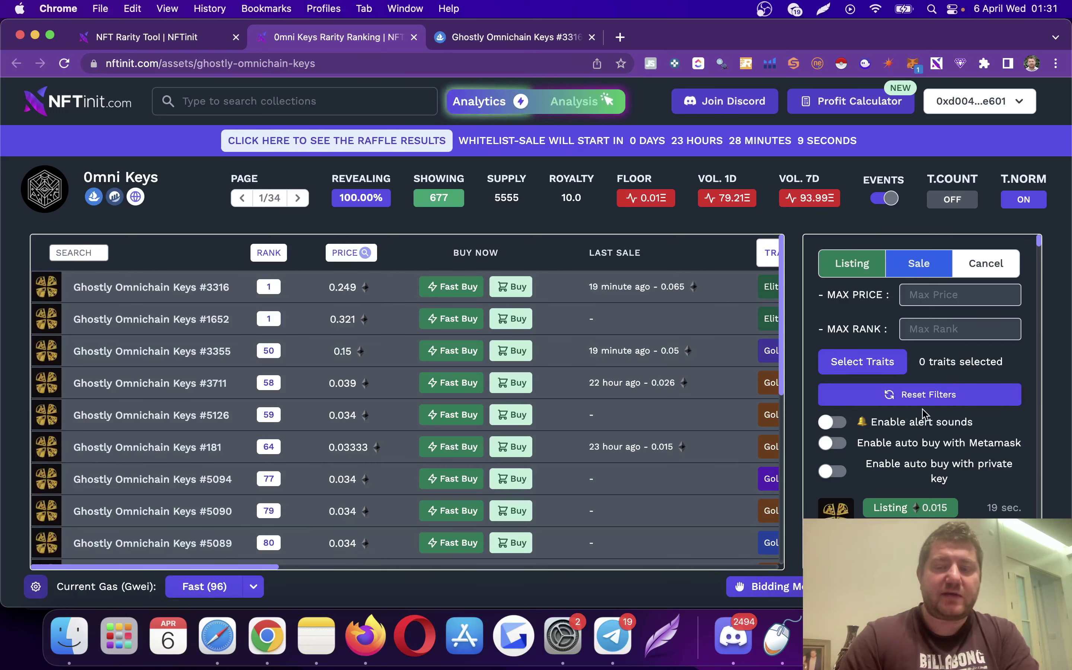
{"action": "left_click", "coordinate": [841, 425]}
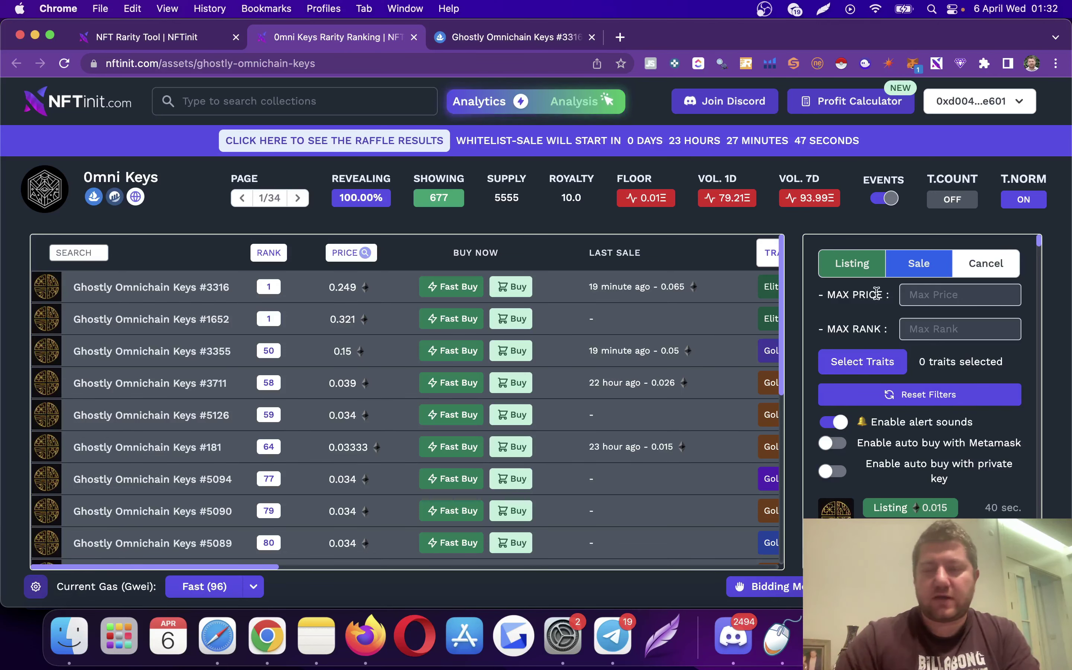
{"action": "left_click", "coordinate": [833, 422]}
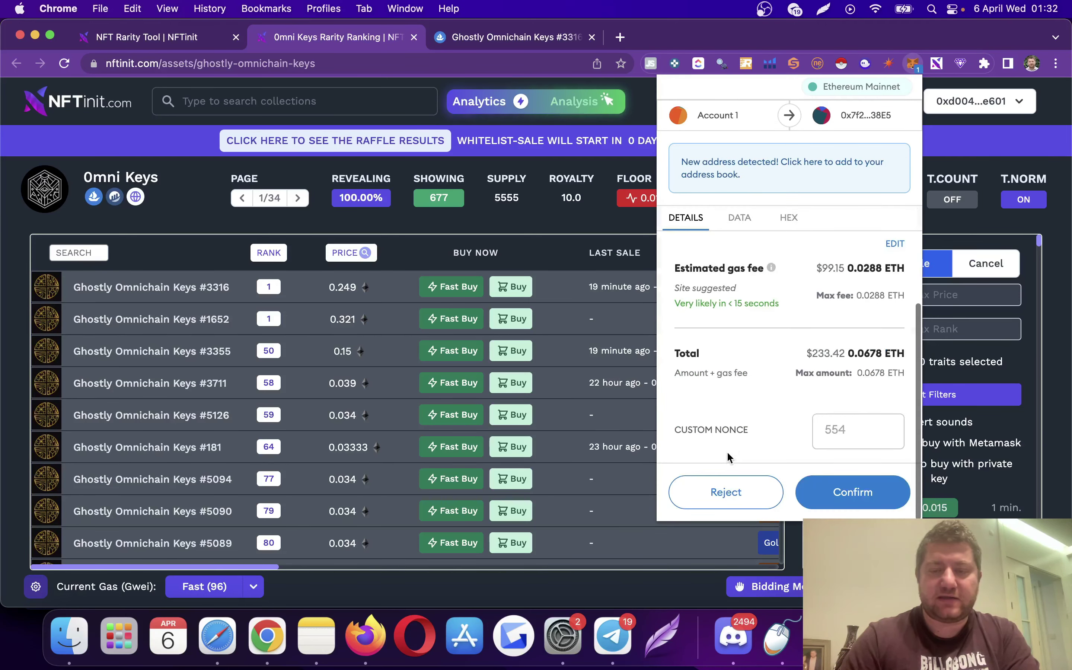
{"action": "left_click", "coordinate": [712, 493]}
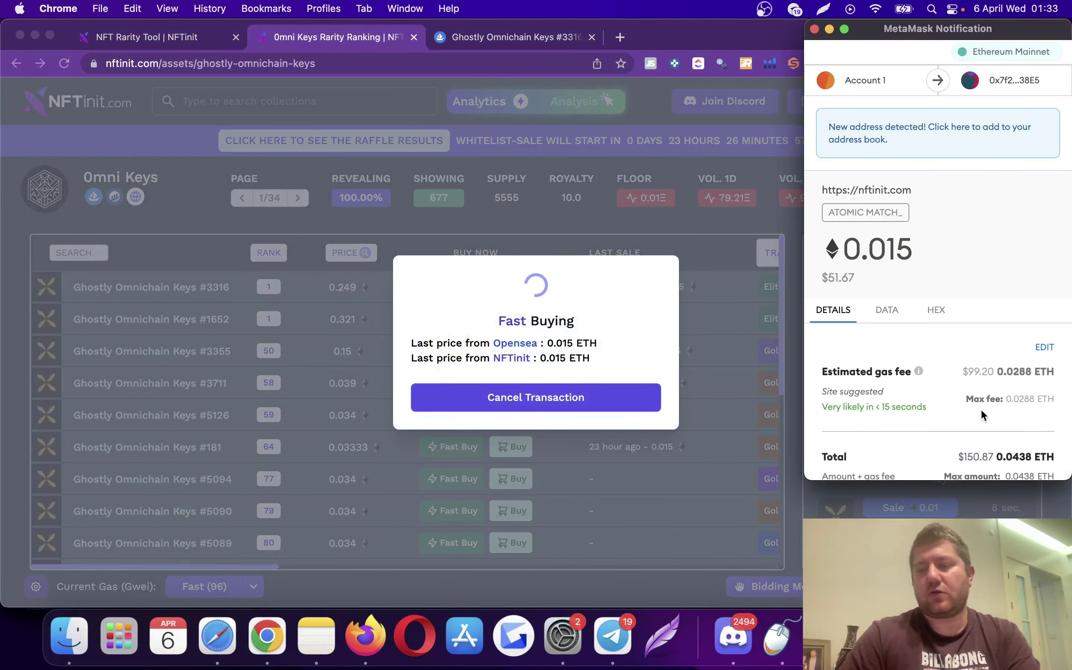
Step: Review the gas fee and total in the MetaMask request from auto buy, reject it and cancel the transaction
{"action": "scroll", "coordinate": [981, 409], "scroll_direction": "down", "scroll_amount": 3}
{"action": "scroll", "coordinate": [981, 414], "scroll_direction": "down", "scroll_amount": 4}
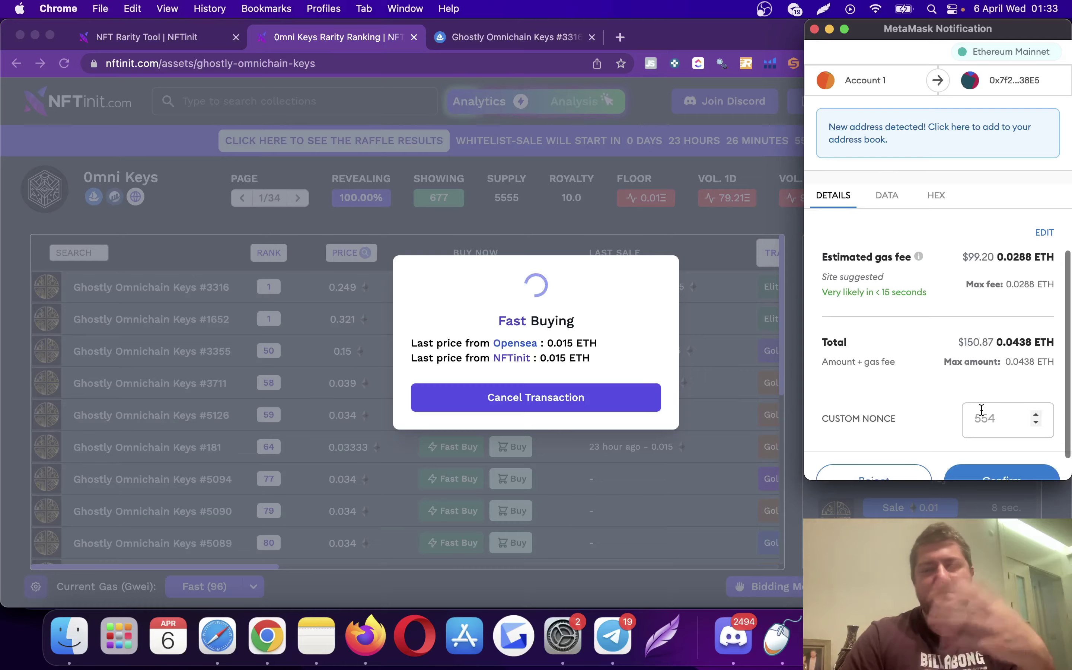
{"action": "left_click", "coordinate": [907, 456]}
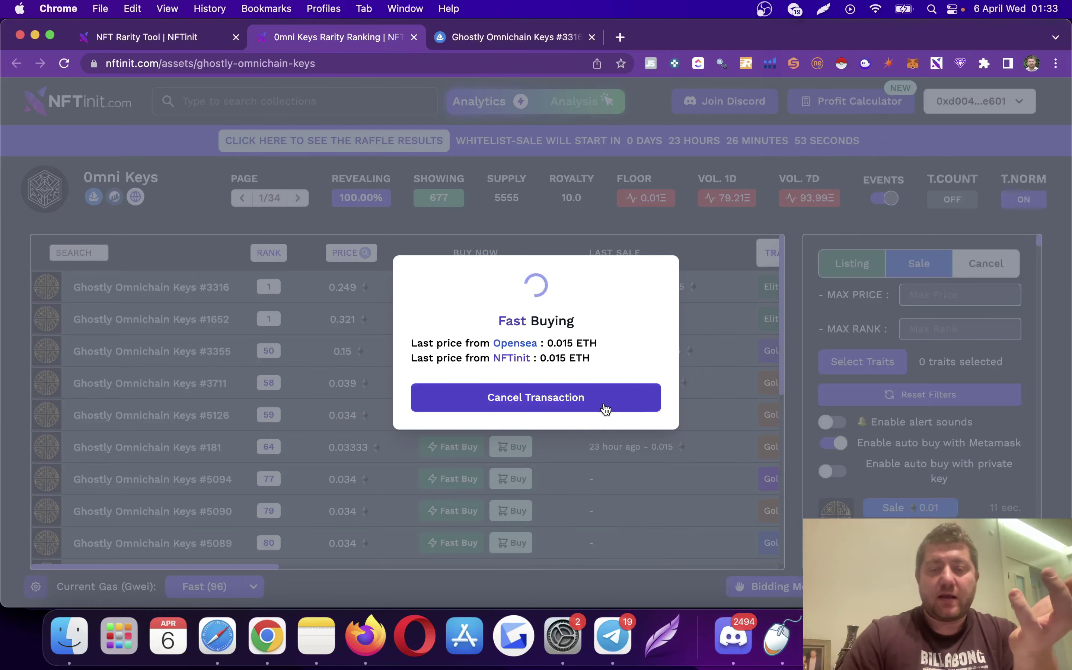
{"action": "left_click", "coordinate": [606, 405]}
Step: Look over the current gas options without changing the selection and turn off auto buy with MetaMask
{"action": "scroll", "coordinate": [885, 466], "scroll_direction": "down", "scroll_amount": 3}
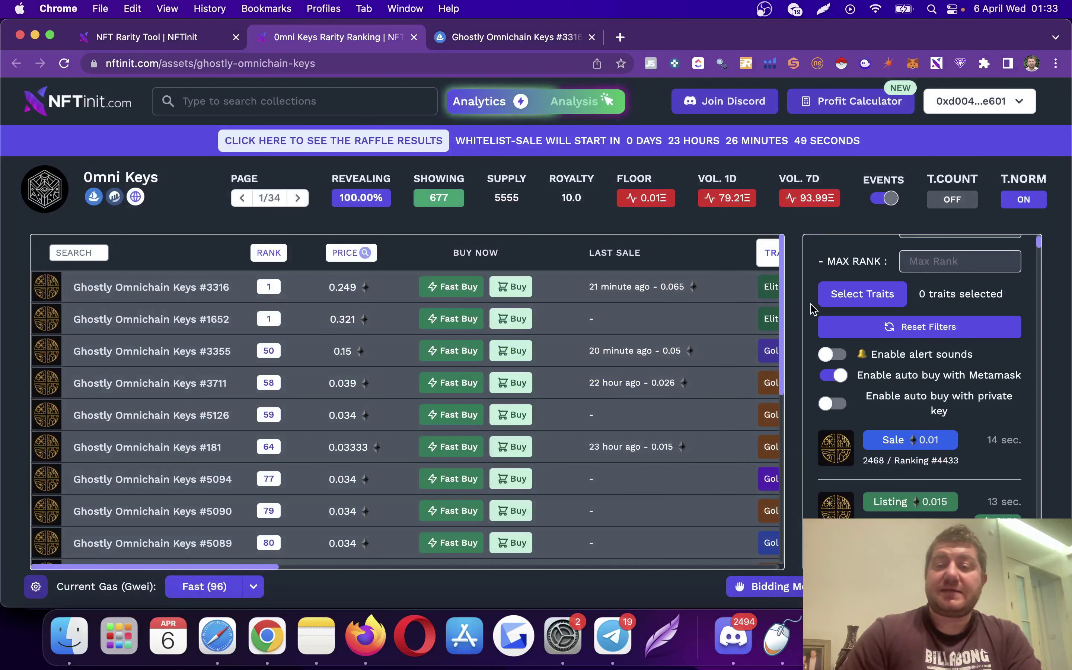
{"action": "left_click", "coordinate": [253, 589]}
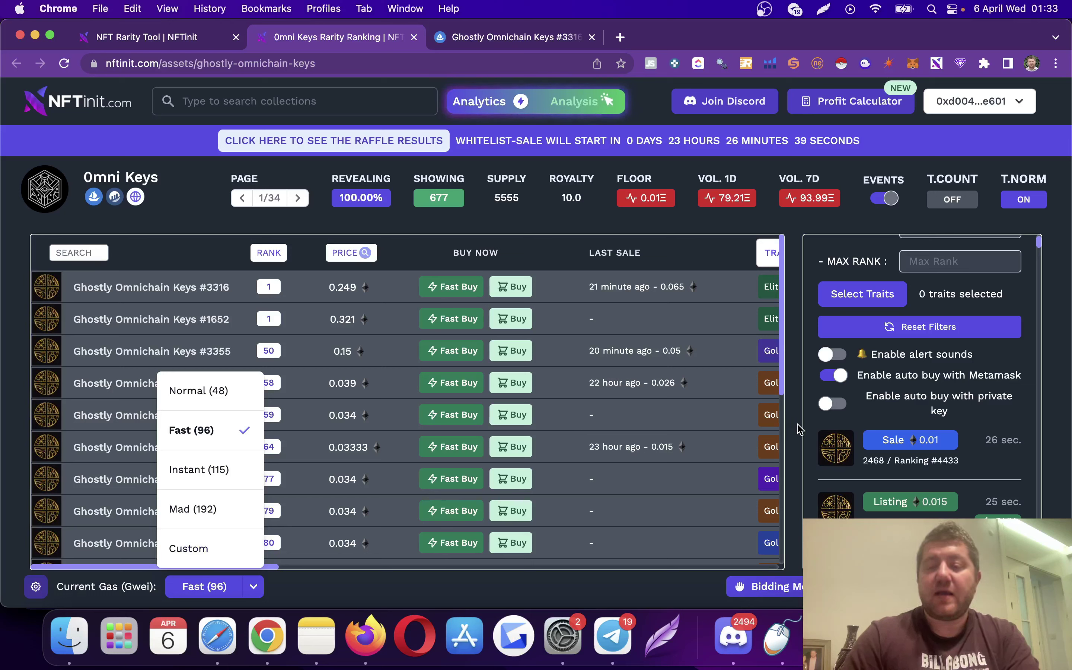
{"action": "key", "text": "Escape"}
{"action": "scroll", "coordinate": [862, 376], "scroll_direction": "up", "scroll_amount": 3}
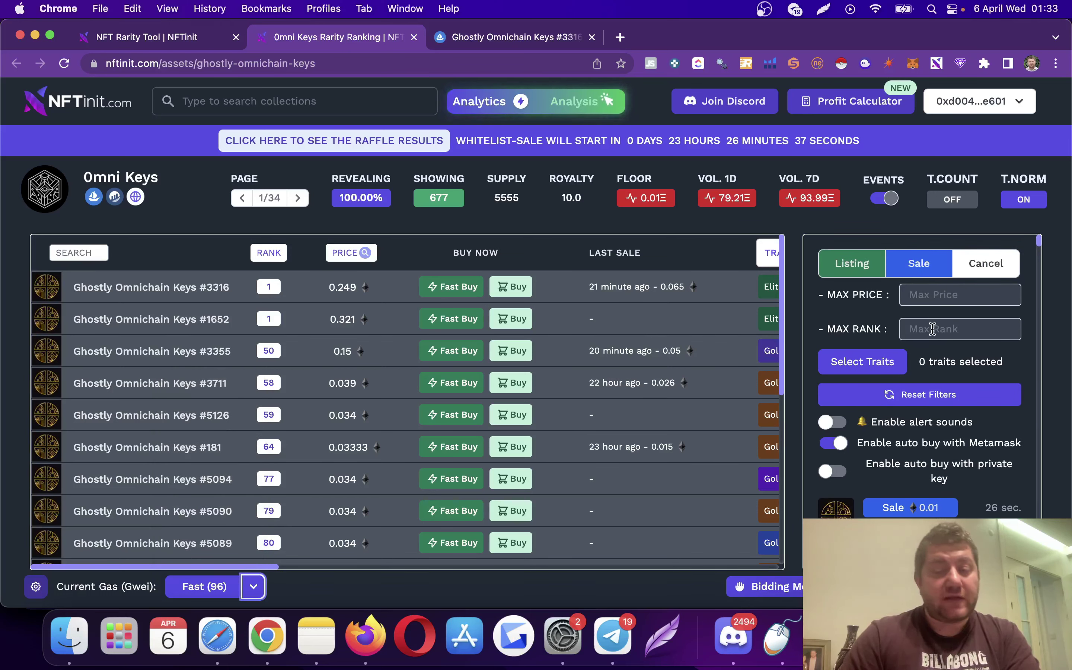
{"action": "scroll", "coordinate": [910, 376], "scroll_direction": "down", "scroll_amount": 2}
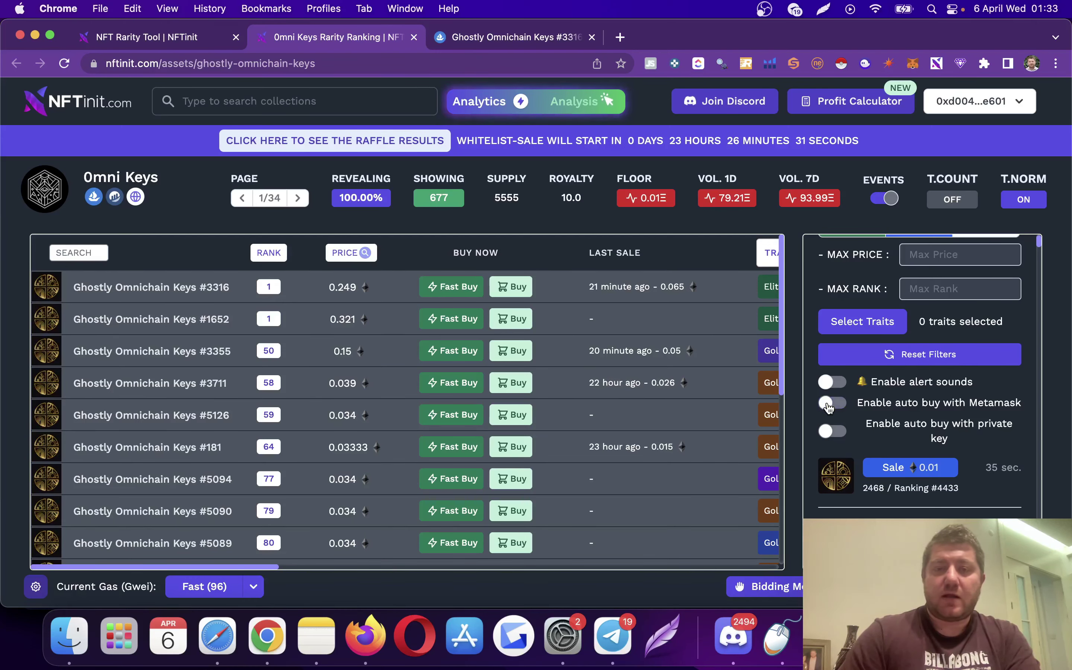
Step: Search OpenSea for nftinit, open the NFTinit Founders collection and look over its details and listed items
{"action": "left_click", "coordinate": [523, 37]}
{"action": "type", "text": "founder"}
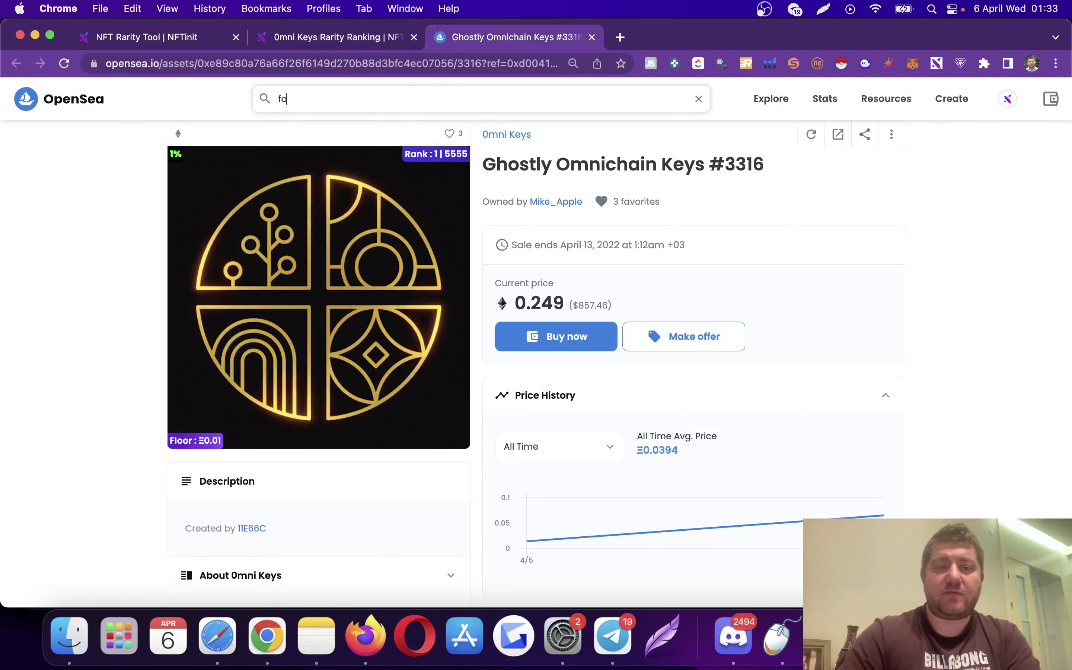
{"action": "left_click", "coordinate": [352, 159]}
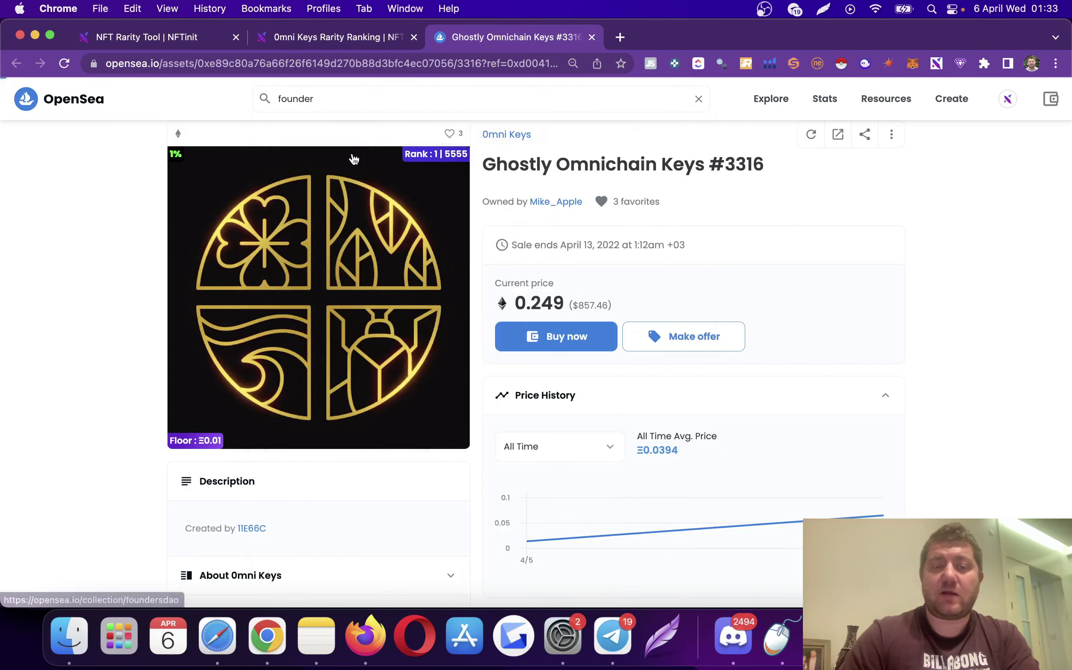
{"action": "left_click", "coordinate": [361, 98]}
{"action": "type", "text": "nftin"}
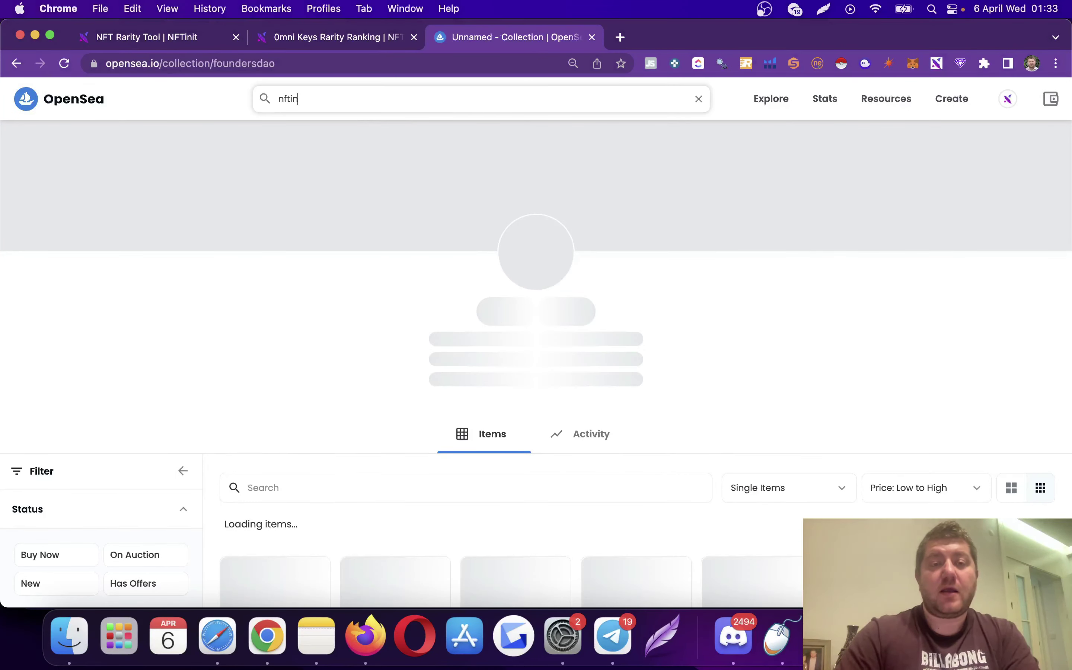
{"action": "type", "text": "it"}
{"action": "left_click", "coordinate": [311, 153]}
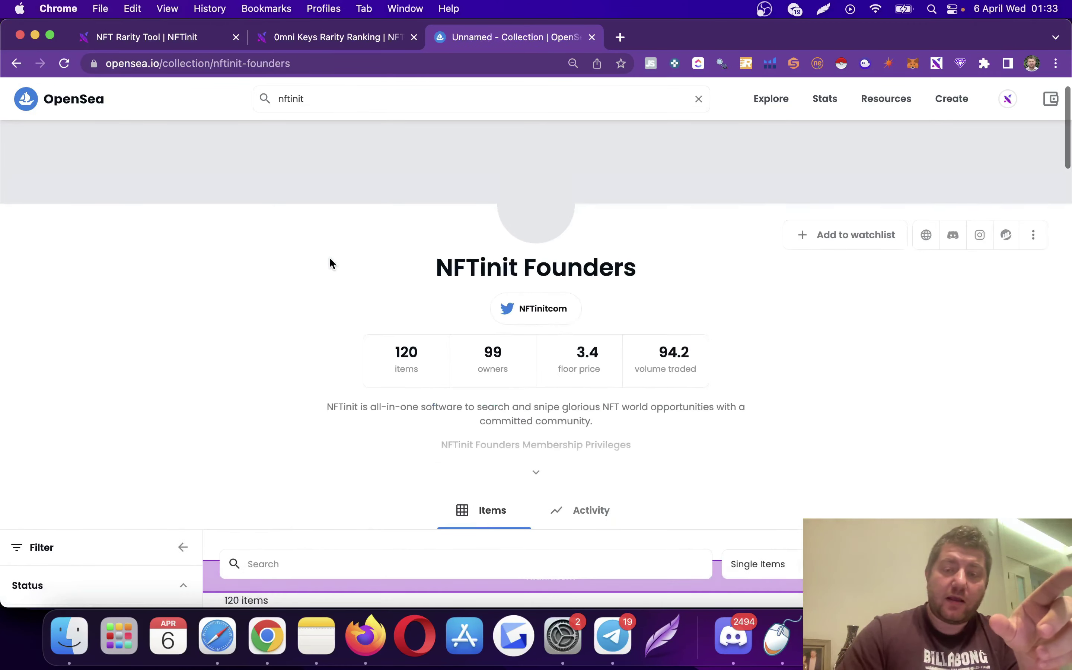
{"action": "scroll", "coordinate": [331, 258], "scroll_direction": "down", "scroll_amount": 5}
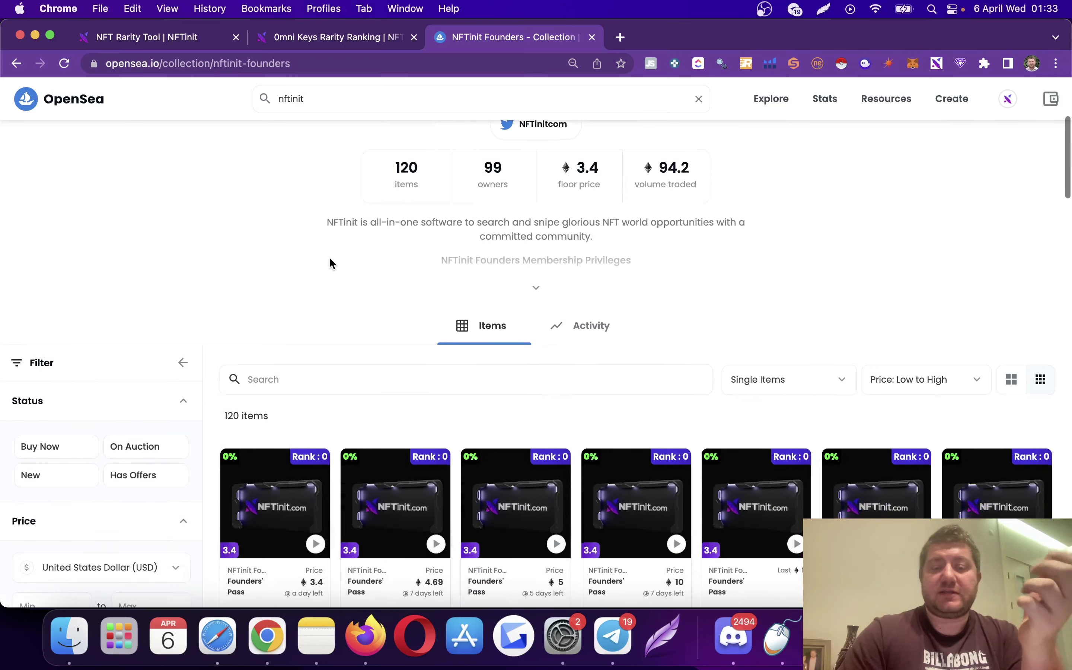
Step: Return to the 0mni Keys ranking and set its event filters to a max price of 0.3 and a max rank of 50
{"action": "left_click", "coordinate": [319, 41]}
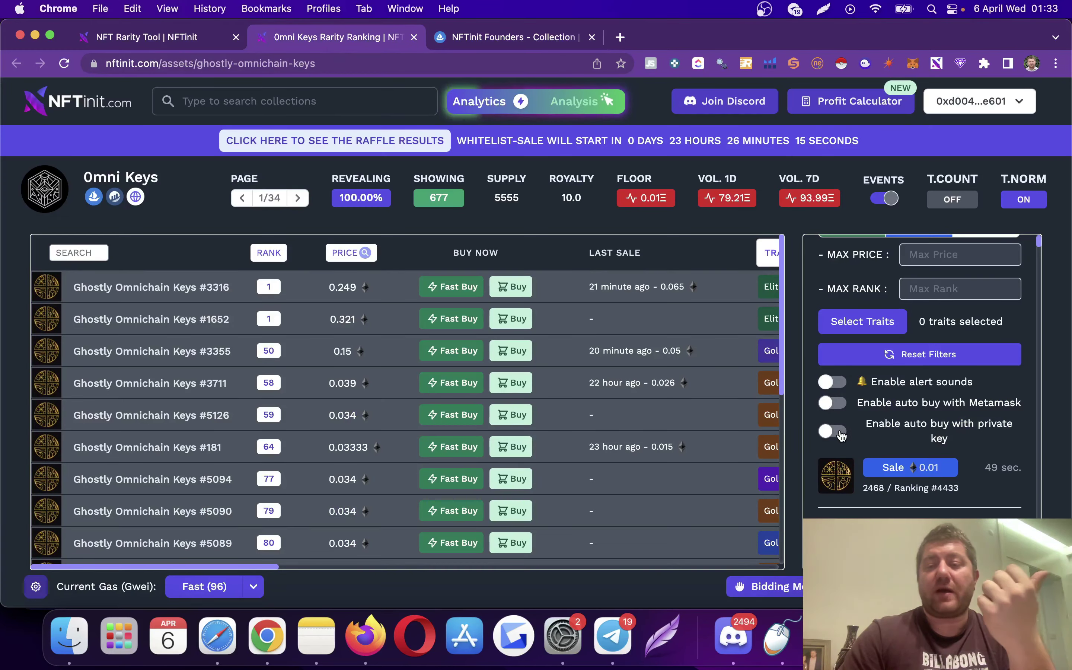
{"action": "scroll", "coordinate": [938, 445], "scroll_direction": "up", "scroll_amount": 1}
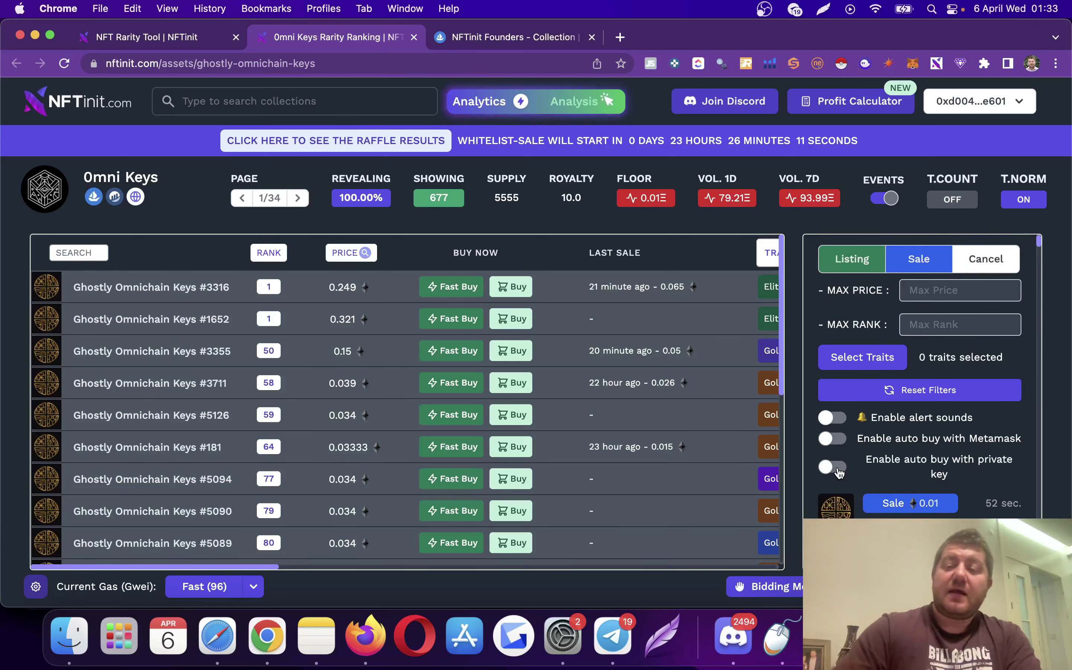
{"action": "left_click", "coordinate": [949, 293]}
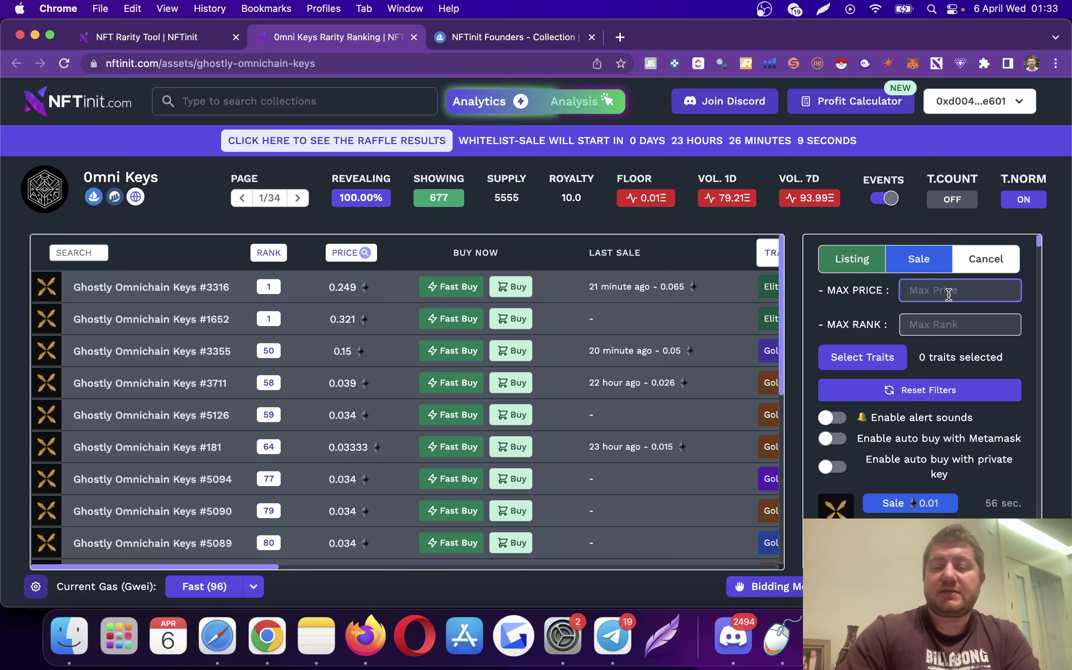
{"action": "type", "text": "0"}
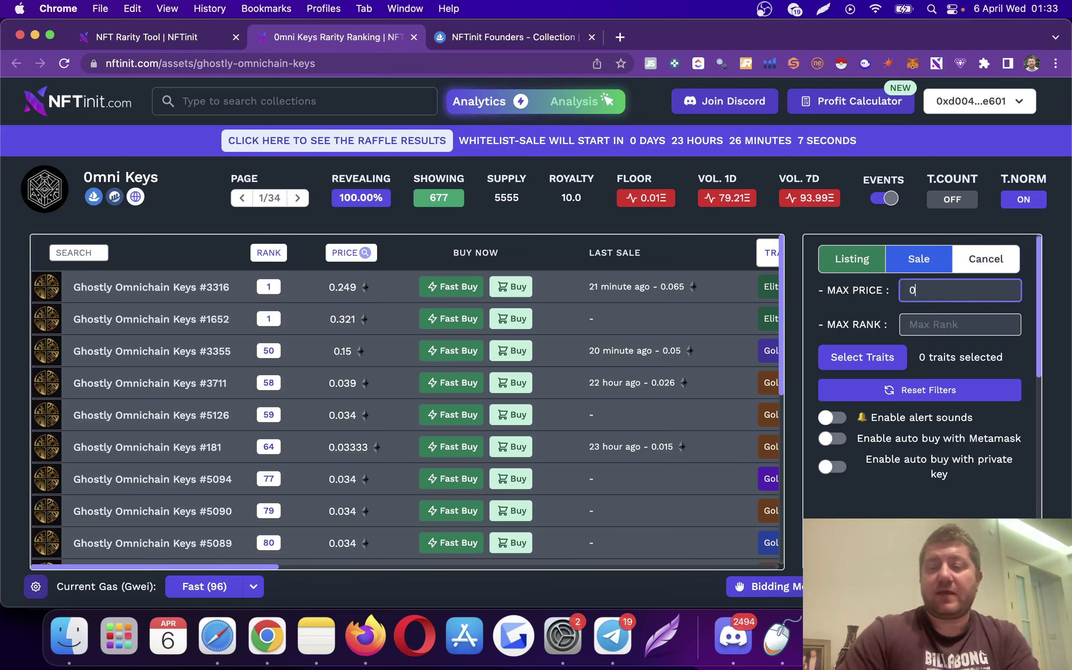
{"action": "type", "text": "."}
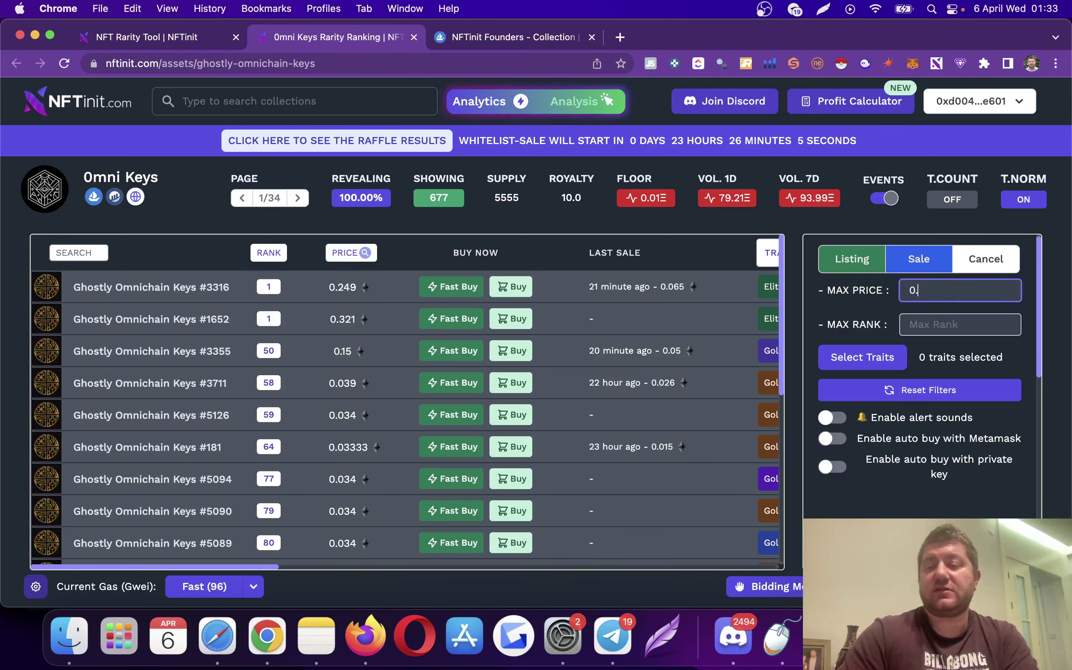
{"action": "type", "text": "3"}
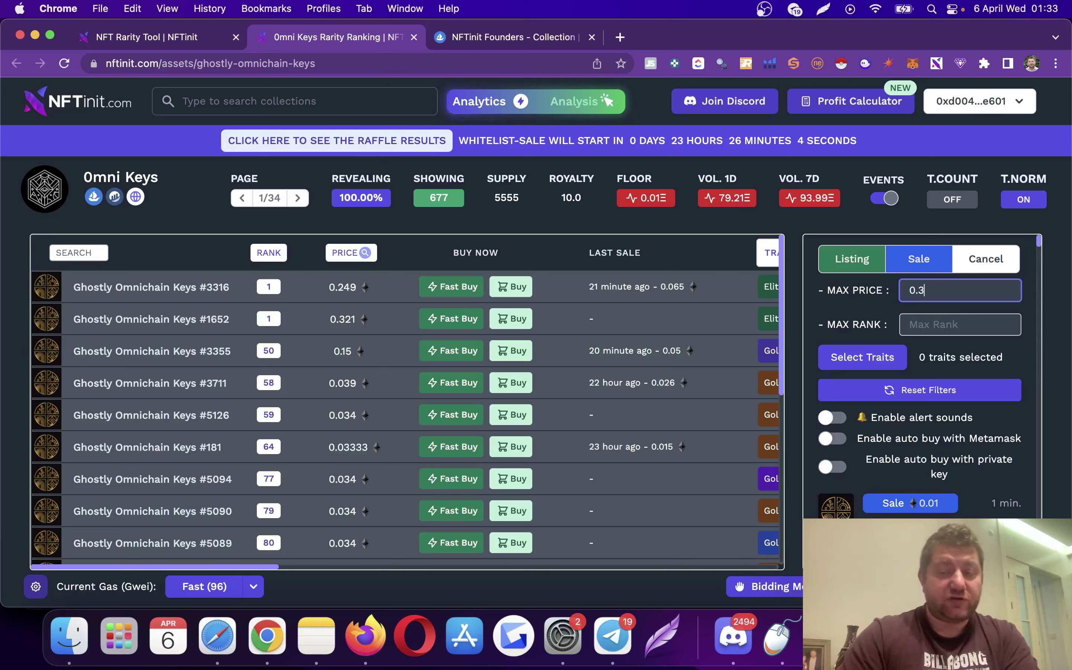
{"action": "left_click", "coordinate": [939, 329]}
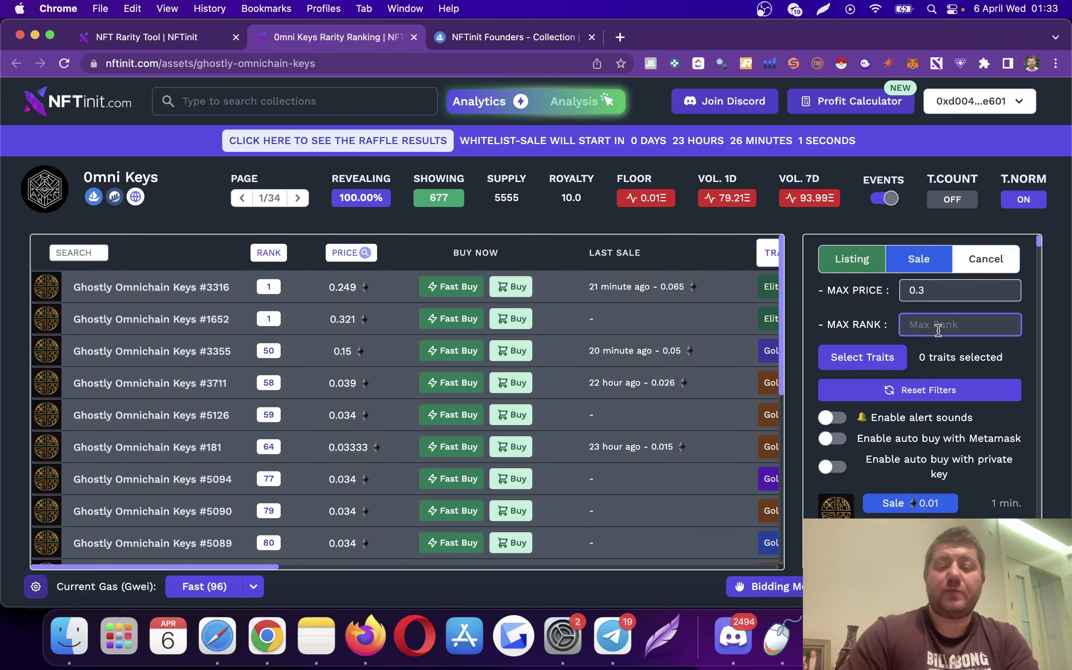
{"action": "type", "text": "50"}
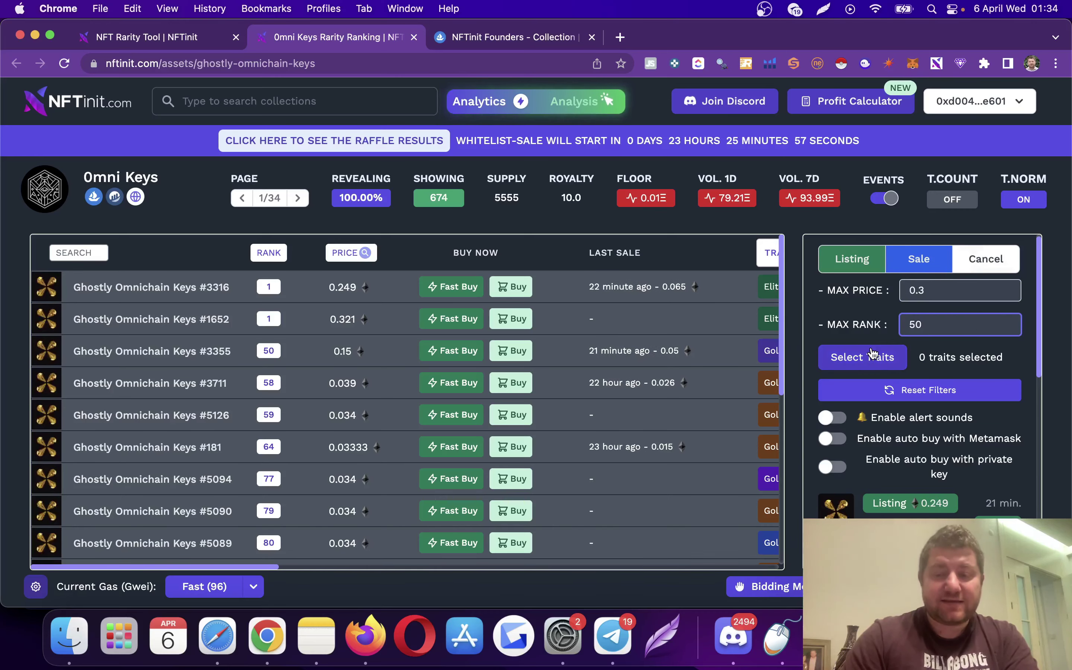
Step: Inspect the auto buy with private key dialog and its active filters, and cancel it without entering a key
{"action": "left_click", "coordinate": [833, 466]}
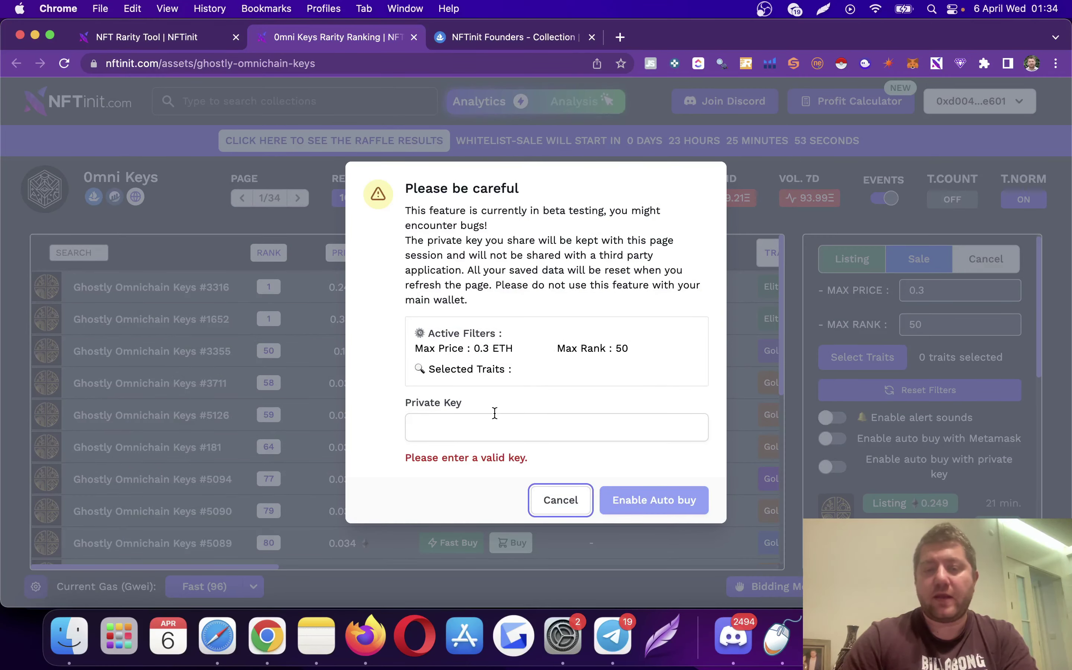
{"action": "left_click", "coordinate": [485, 428]}
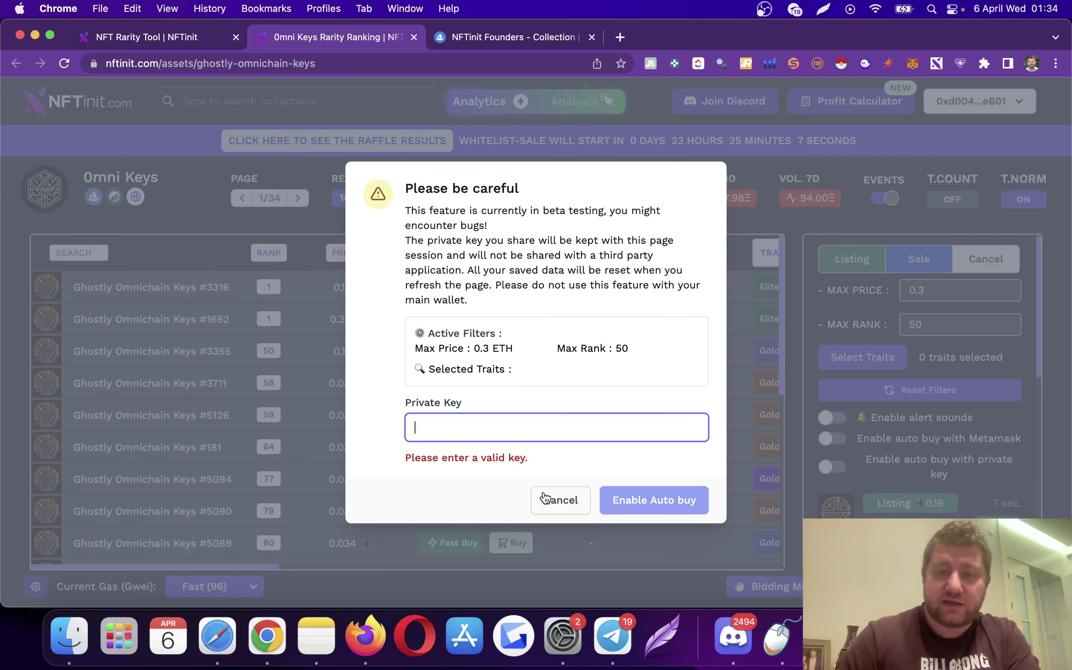
{"action": "left_click", "coordinate": [545, 497]}
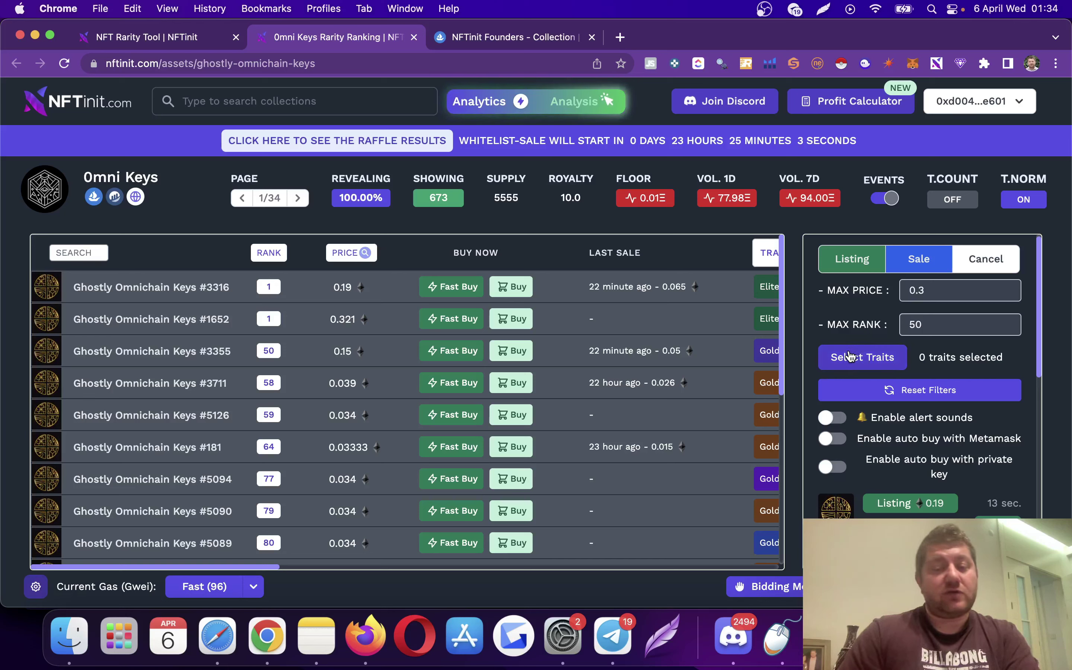
Step: Search NFTinit for ninja, open the Ninja Squad Official rarity ranking and examine its price, last sale, traits and floor details
{"action": "left_click", "coordinate": [335, 105]}
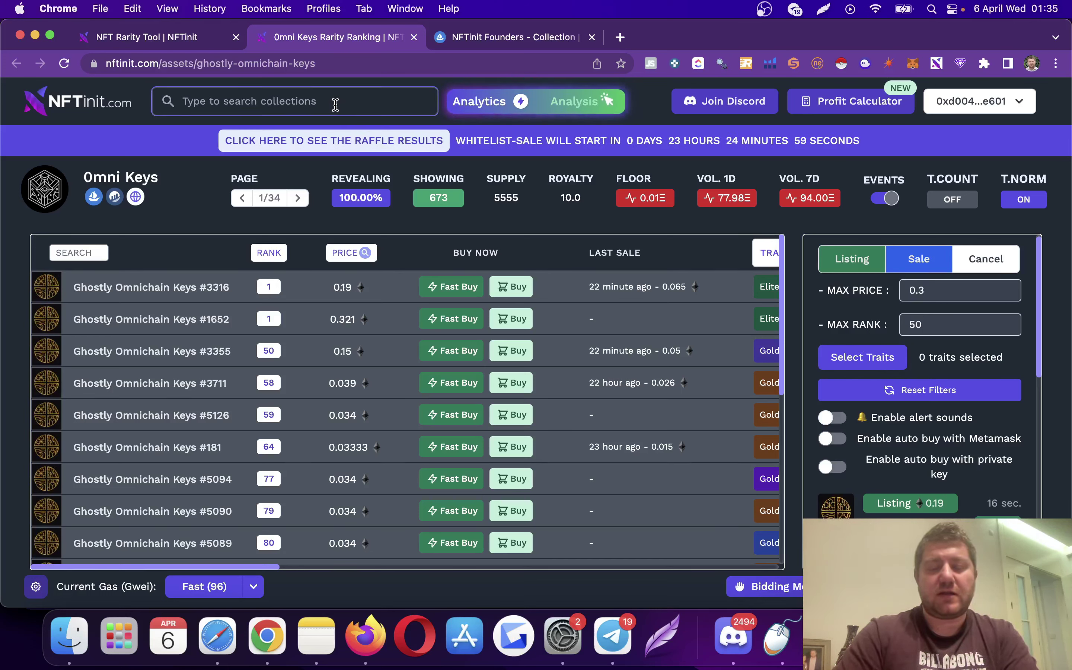
{"action": "type", "text": "ninja"}
{"action": "left_click", "coordinate": [314, 133]}
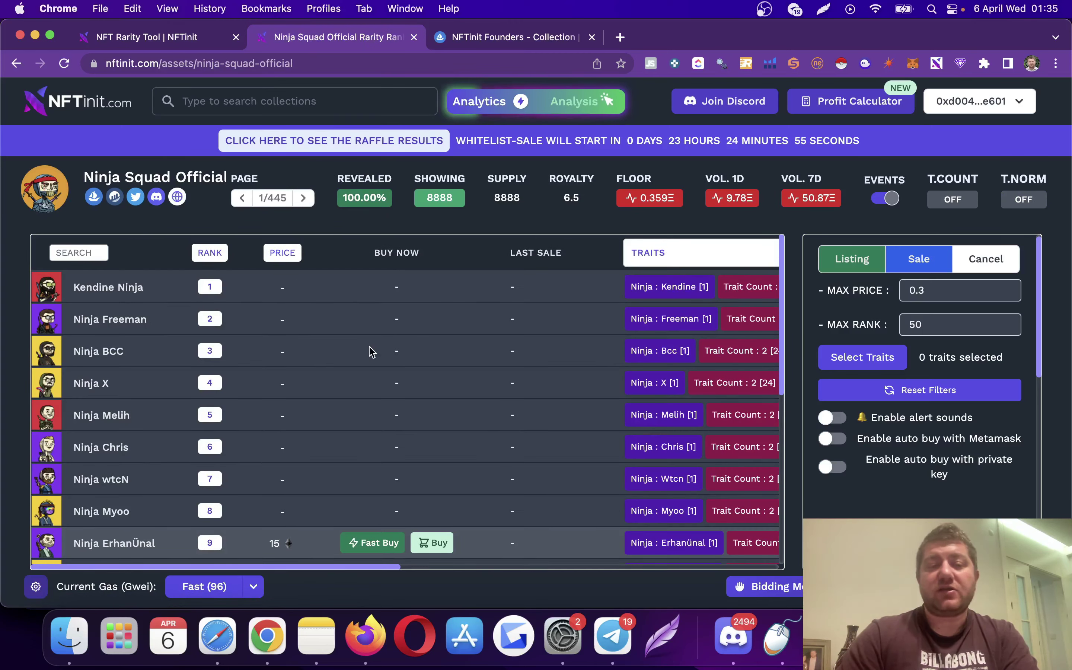
{"action": "scroll", "coordinate": [421, 319], "scroll_direction": "right", "scroll_amount": 4}
{"action": "scroll", "coordinate": [422, 322], "scroll_direction": "left", "scroll_amount": 2}
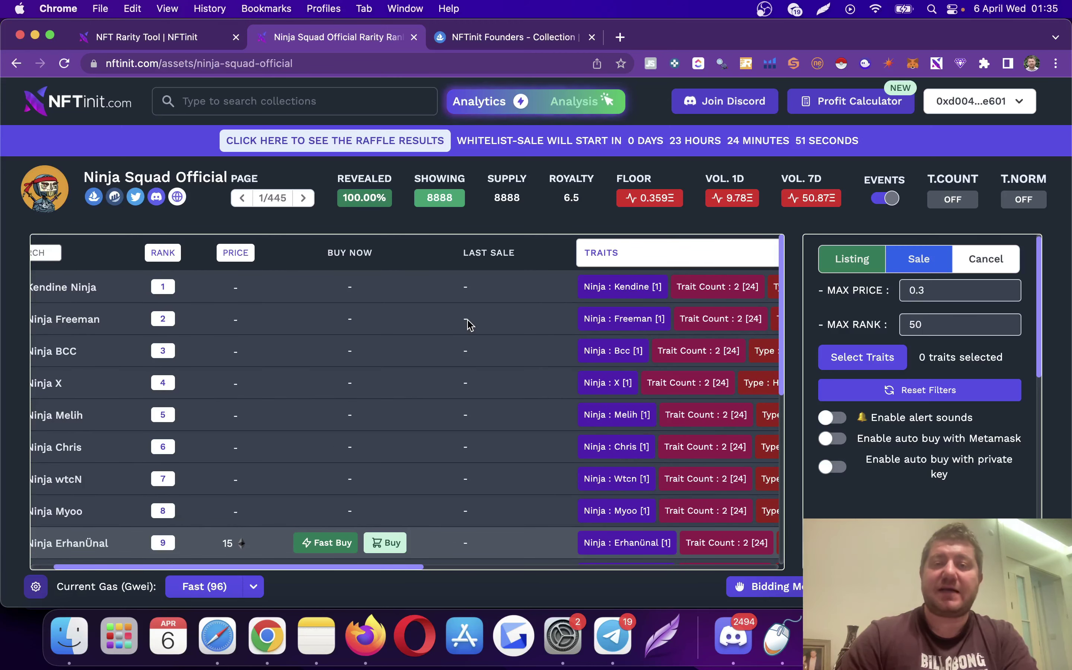
{"action": "scroll", "coordinate": [470, 325], "scroll_direction": "left", "scroll_amount": 2}
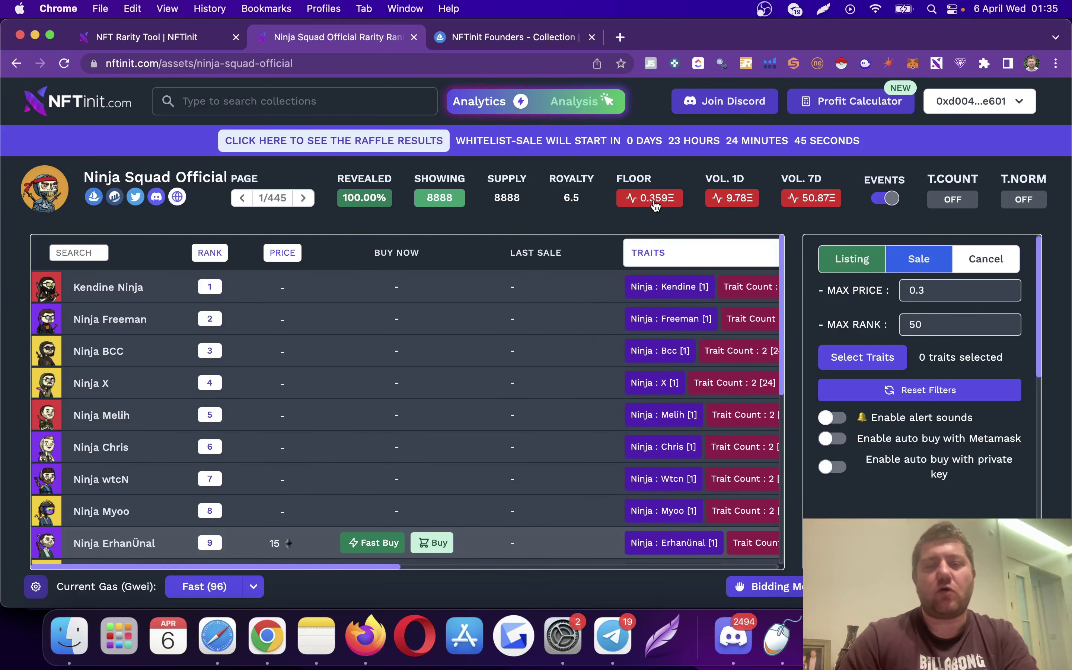
Step: Open the Ninja Squad Official collection on OpenSea and examine its listed items, their rarity ranks and the available trait filters
{"action": "left_click", "coordinate": [93, 198]}
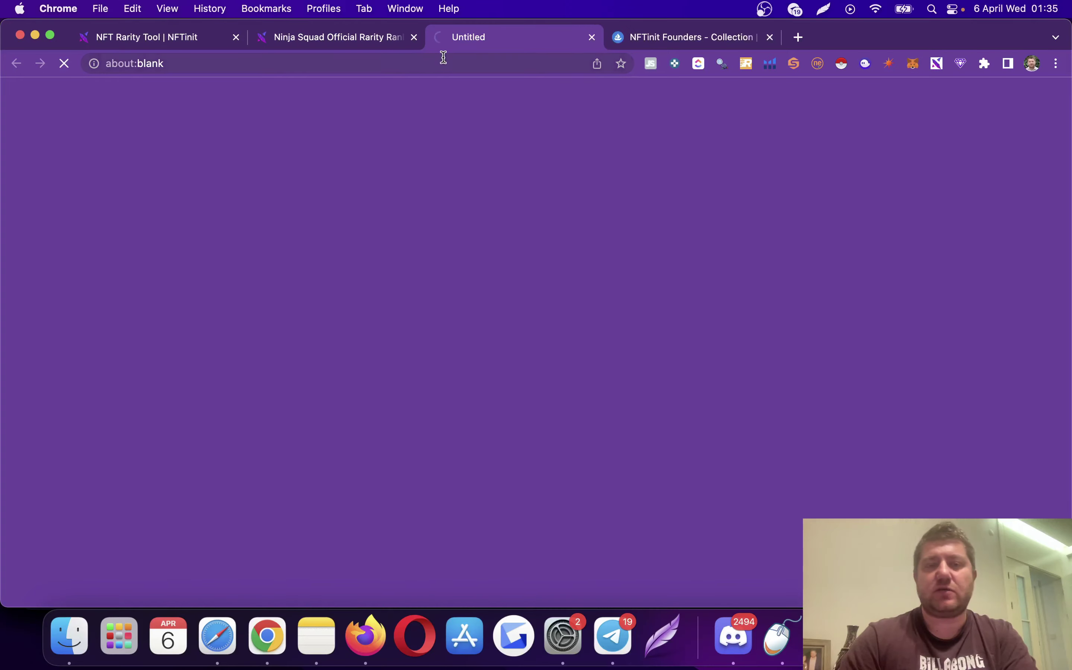
{"action": "left_click", "coordinate": [362, 41]}
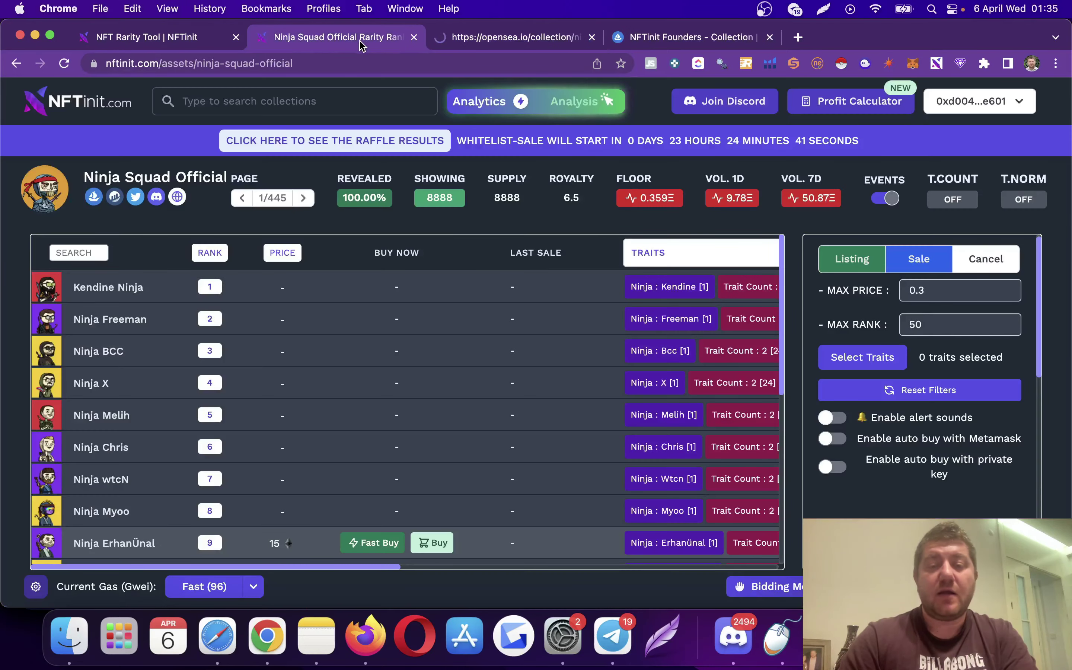
{"action": "left_click", "coordinate": [509, 37]}
{"action": "scroll", "coordinate": [475, 290], "scroll_direction": "down", "scroll_amount": 10}
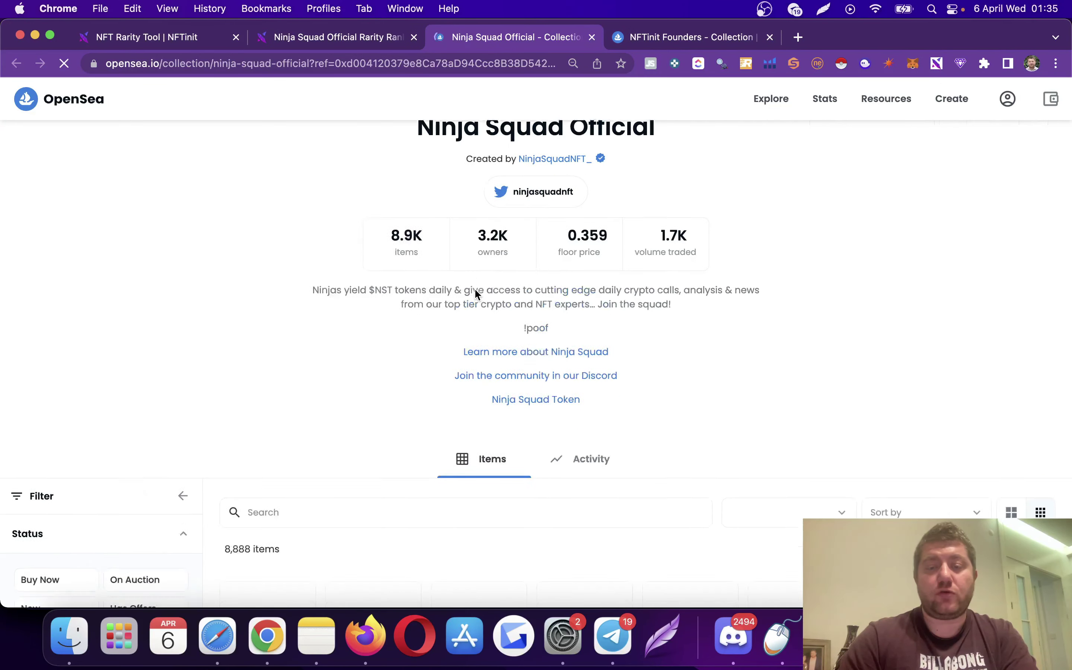
{"action": "scroll", "coordinate": [475, 292], "scroll_direction": "up", "scroll_amount": 3}
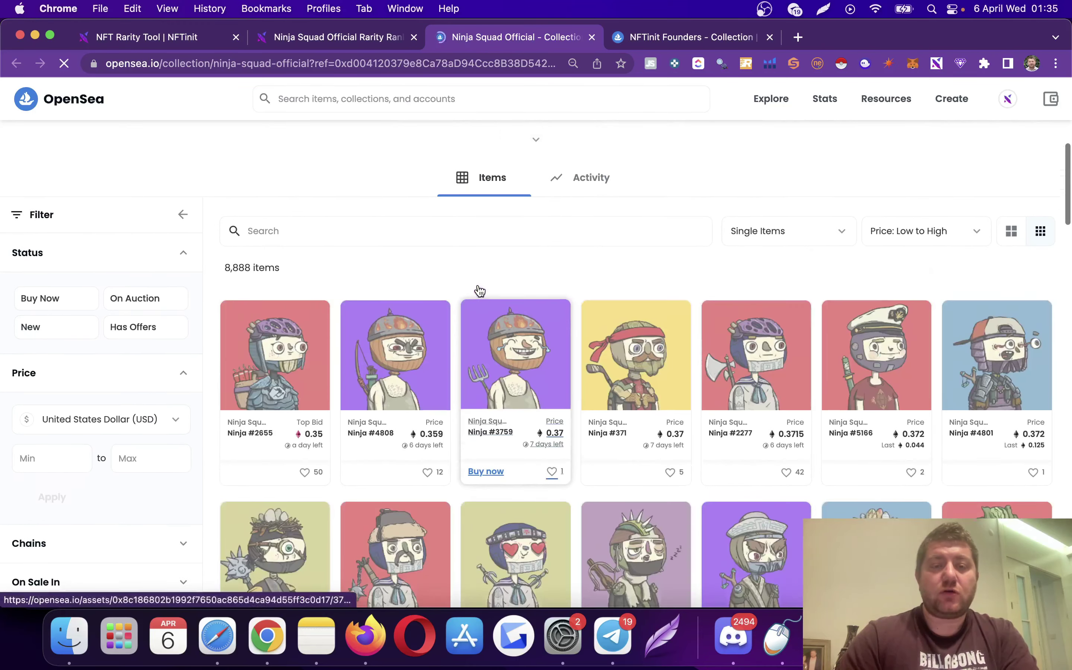
{"action": "scroll", "coordinate": [182, 423], "scroll_direction": "down", "scroll_amount": 3}
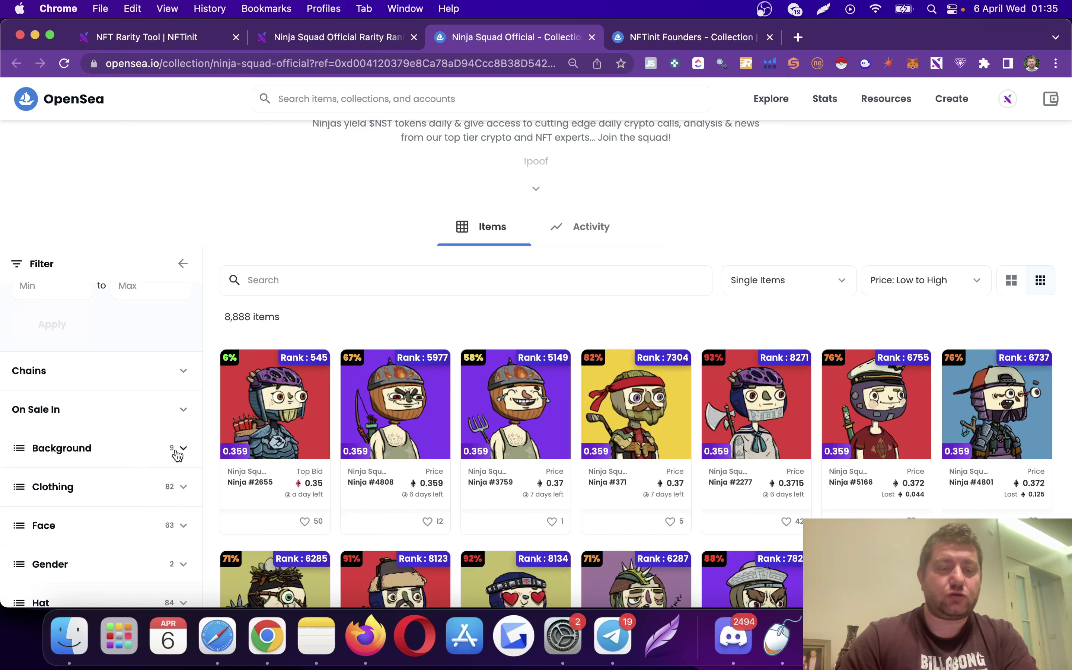
Step: Filter the Ninja Squad Official items on OpenSea to the Deep Alpha background
{"action": "left_click", "coordinate": [177, 455]}
{"action": "scroll", "coordinate": [175, 452], "scroll_direction": "down", "scroll_amount": 3}
{"action": "scroll", "coordinate": [147, 471], "scroll_direction": "down", "scroll_amount": 3}
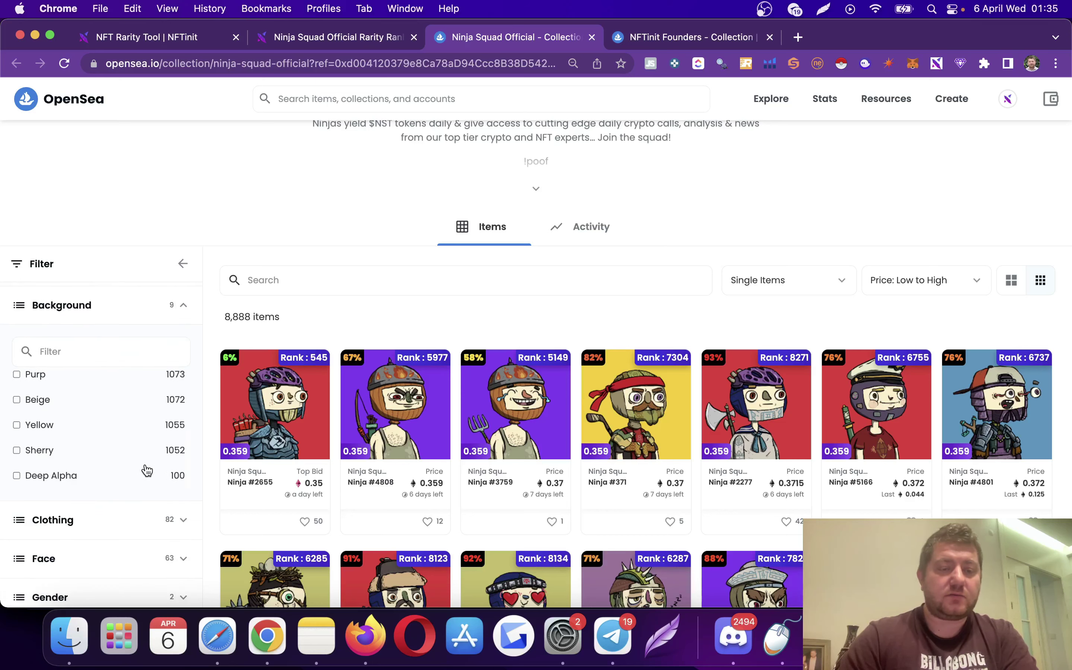
{"action": "left_click", "coordinate": [81, 475]}
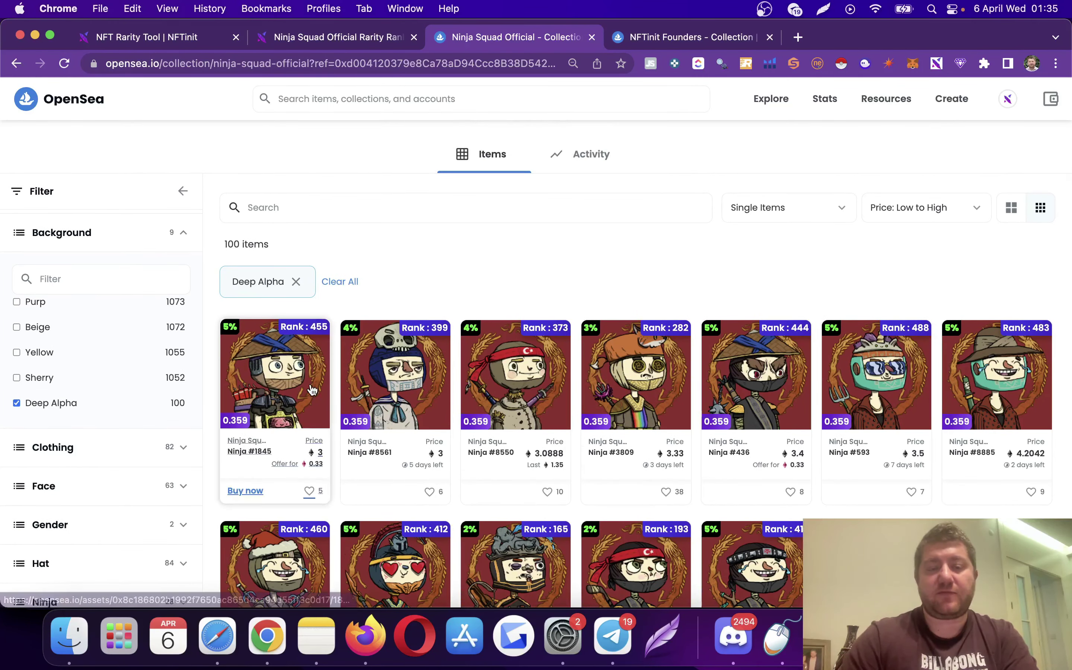
Step: Examine the Deep Alpha items on OpenSea, comparing their rarity ranks, listed prices, best offers and last sales
{"action": "scroll", "coordinate": [447, 329], "scroll_direction": "up", "scroll_amount": 1}
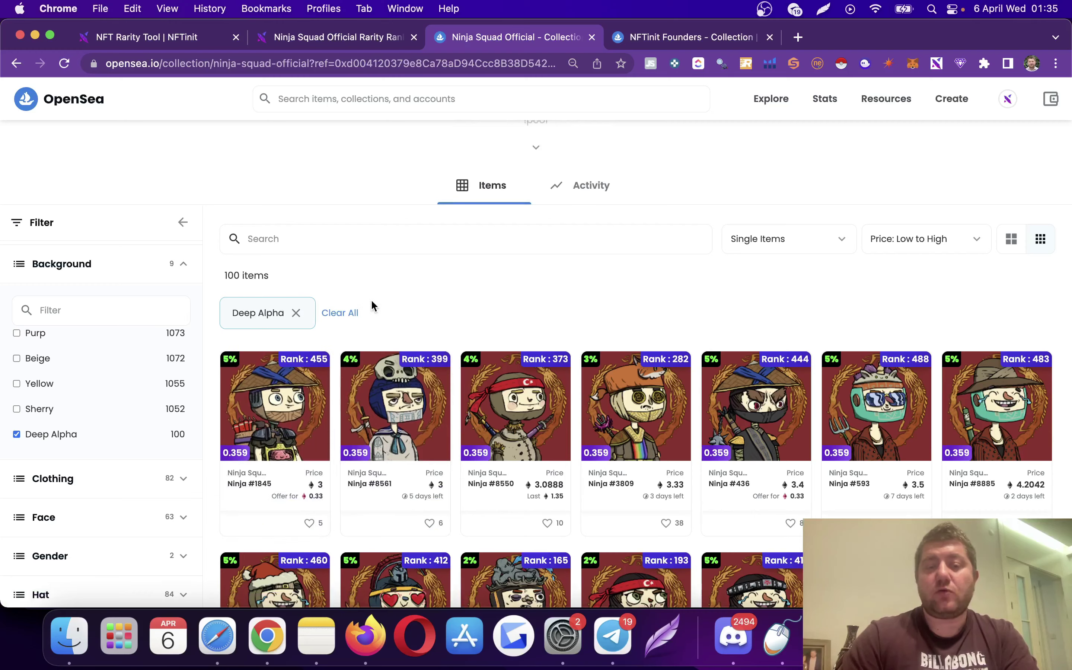
{"action": "scroll", "coordinate": [372, 305], "scroll_direction": "up", "scroll_amount": 3}
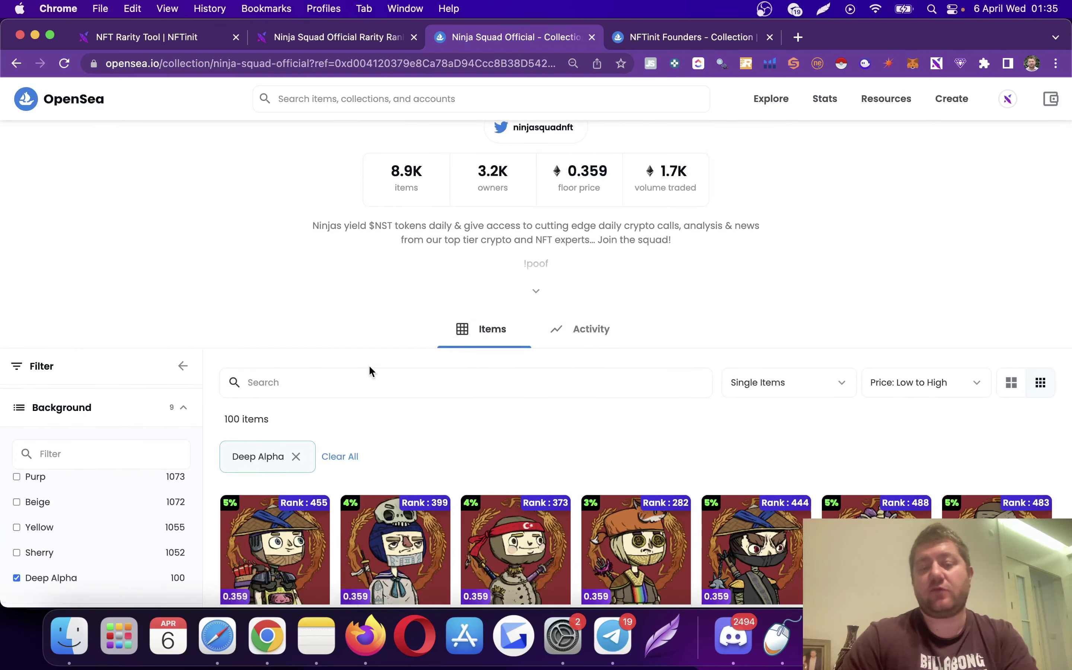
{"action": "scroll", "coordinate": [367, 368], "scroll_direction": "down", "scroll_amount": 3}
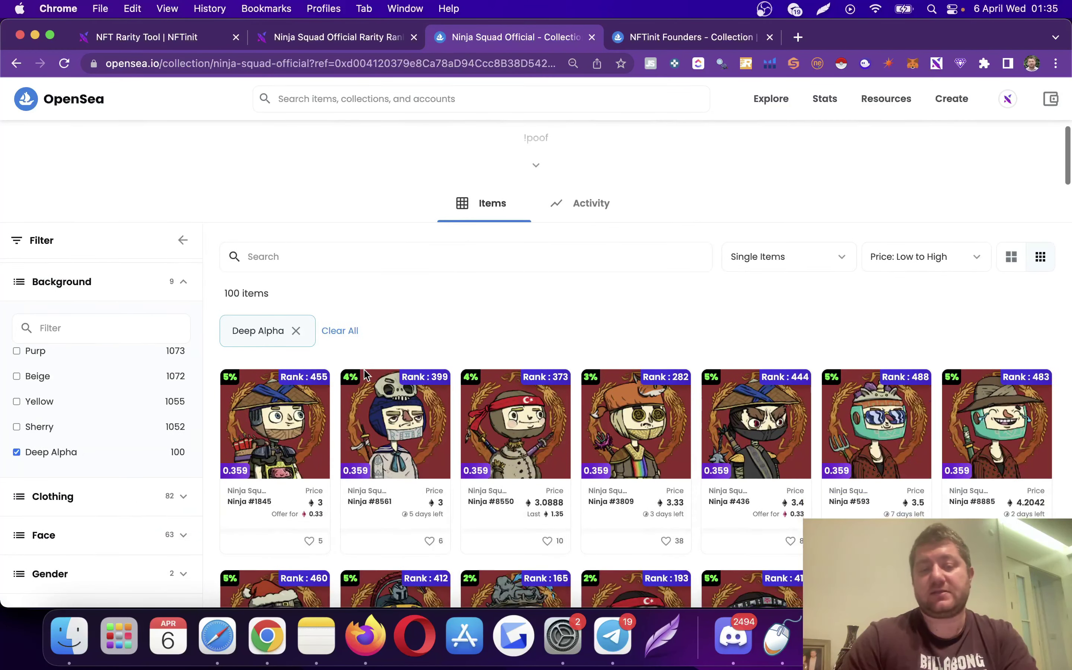
{"action": "left_click", "coordinate": [365, 45]}
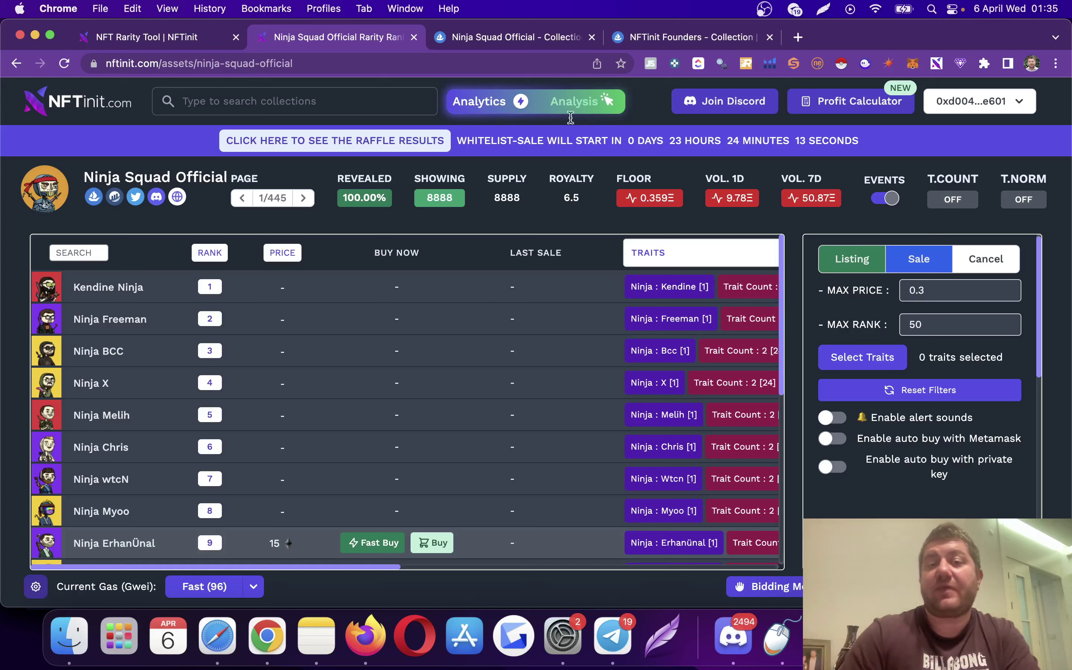
{"action": "left_click", "coordinate": [522, 37]}
{"action": "scroll", "coordinate": [394, 241], "scroll_direction": "down", "scroll_amount": 2}
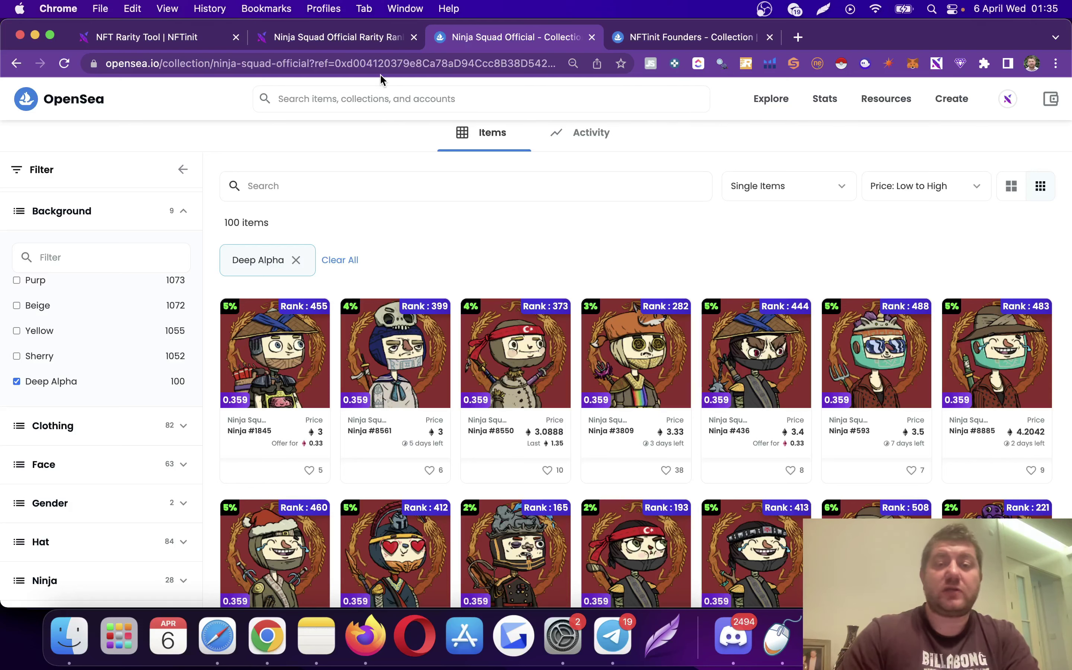
{"action": "scroll", "coordinate": [447, 248], "scroll_direction": "up", "scroll_amount": 5}
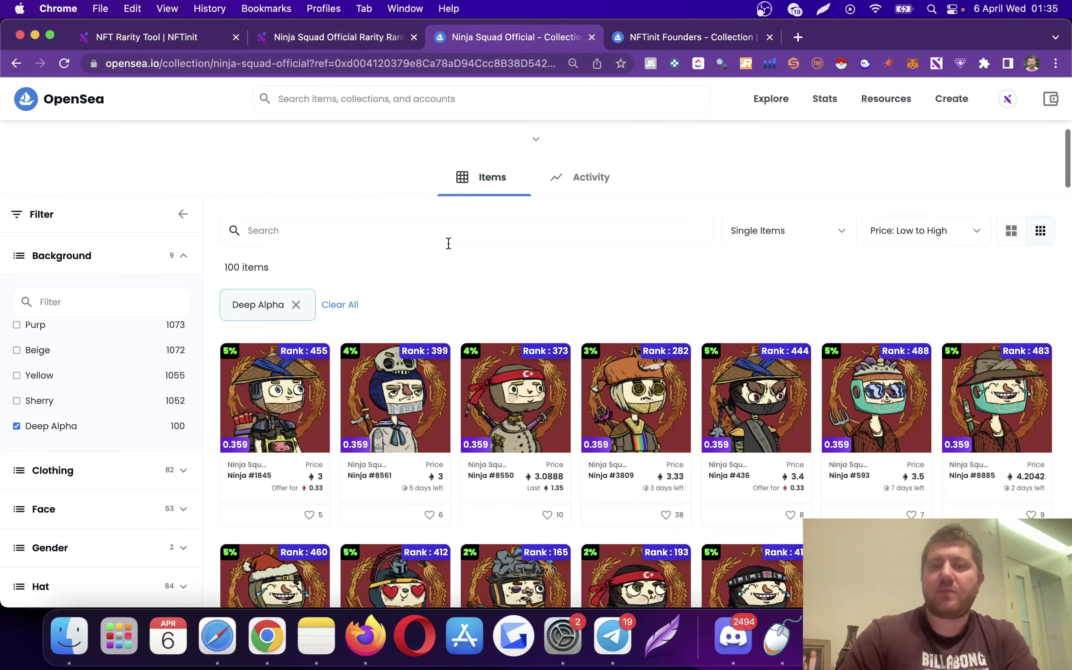
{"action": "scroll", "coordinate": [448, 248], "scroll_direction": "up", "scroll_amount": 3}
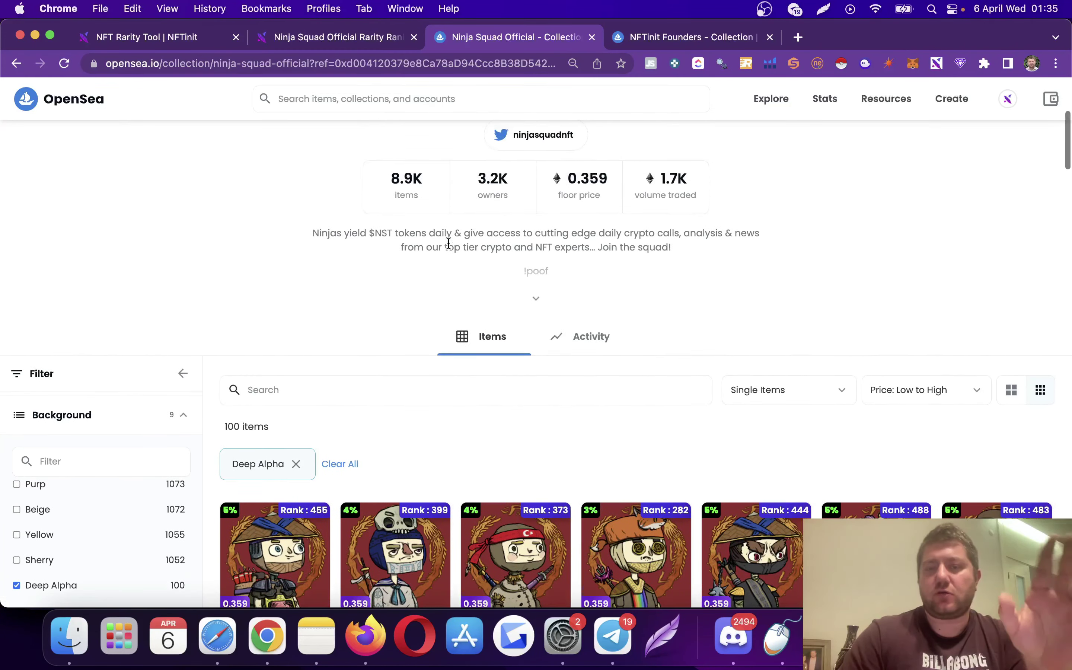
{"action": "scroll", "coordinate": [448, 249], "scroll_direction": "down", "scroll_amount": 3}
{"action": "scroll", "coordinate": [448, 246], "scroll_direction": "down", "scroll_amount": 3}
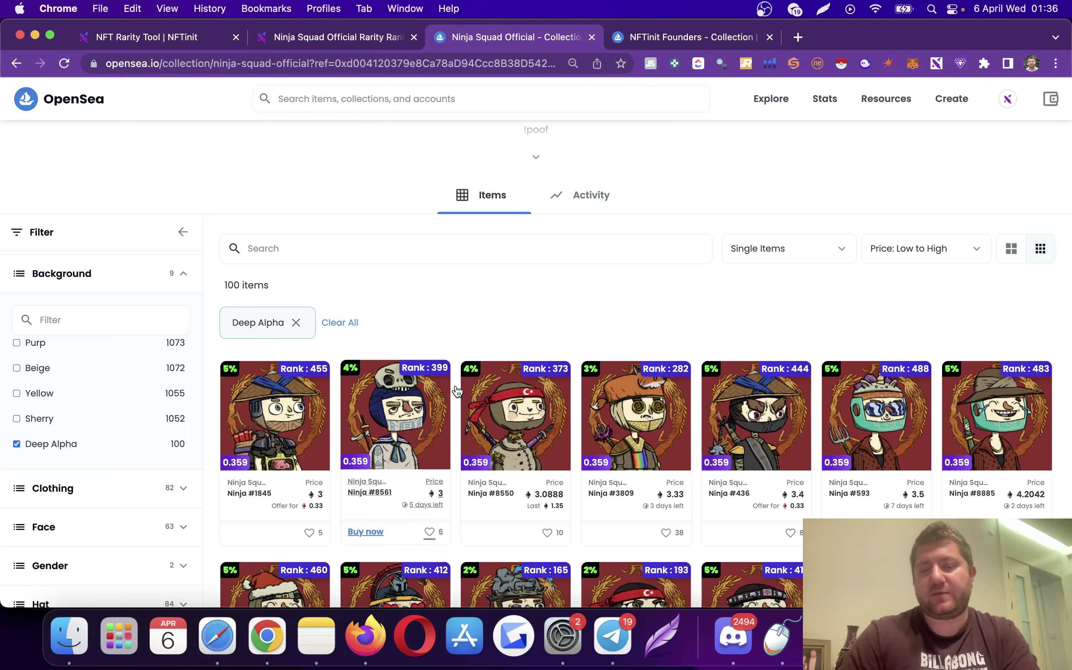
{"action": "scroll", "coordinate": [394, 398], "scroll_direction": "down", "scroll_amount": 5}
{"action": "scroll", "coordinate": [646, 388], "scroll_direction": "down", "scroll_amount": 4}
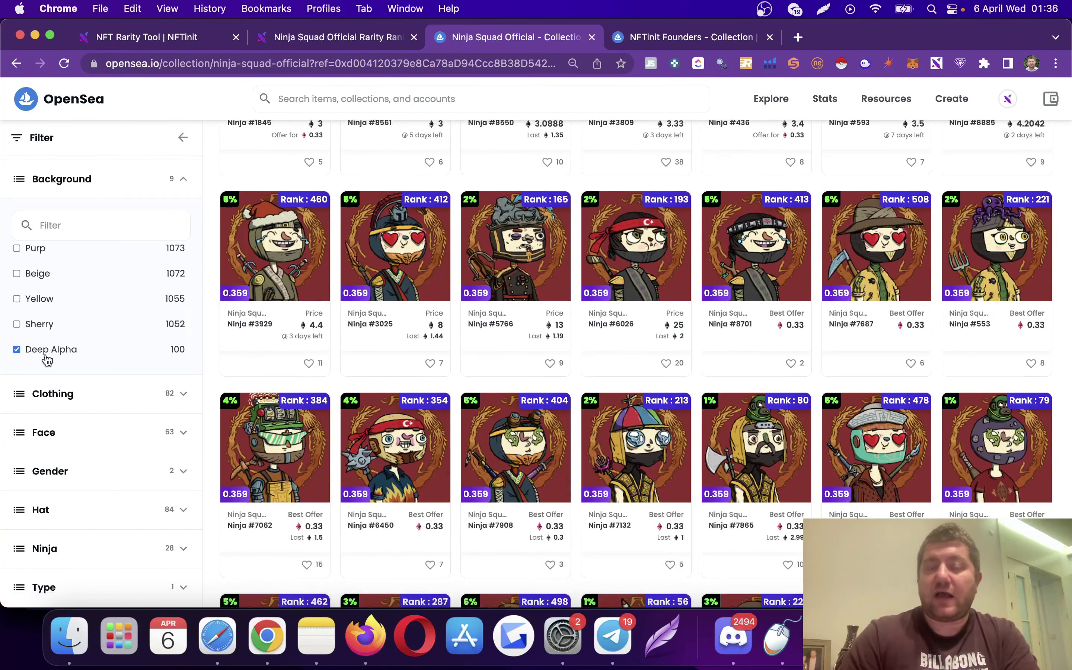
{"action": "scroll", "coordinate": [383, 383], "scroll_direction": "down", "scroll_amount": 6}
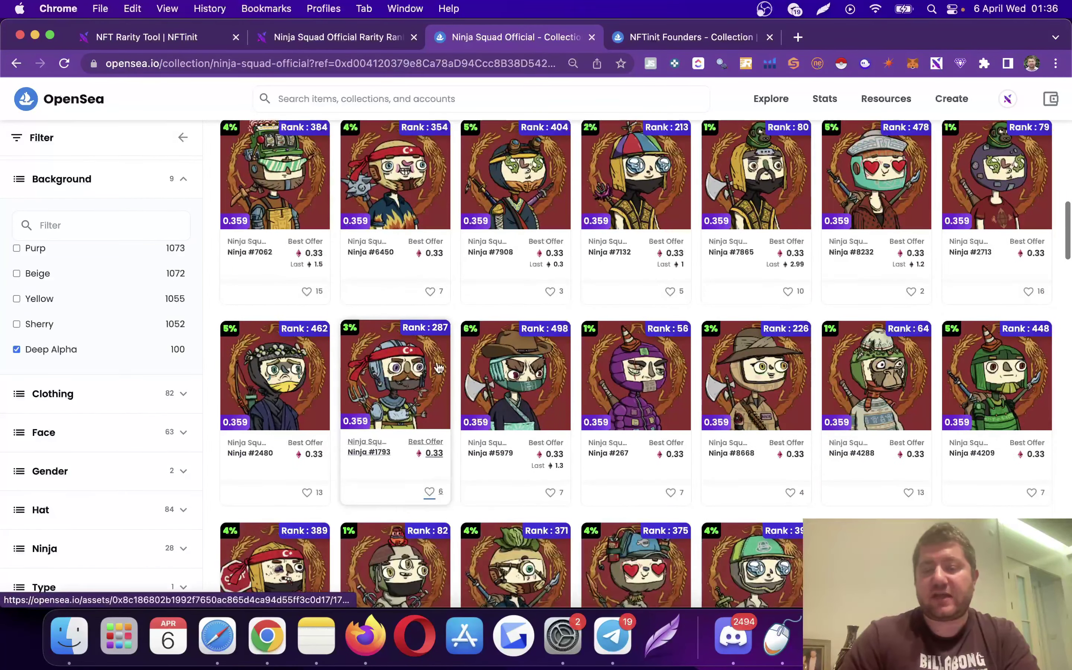
{"action": "scroll", "coordinate": [498, 390], "scroll_direction": "down", "scroll_amount": 2}
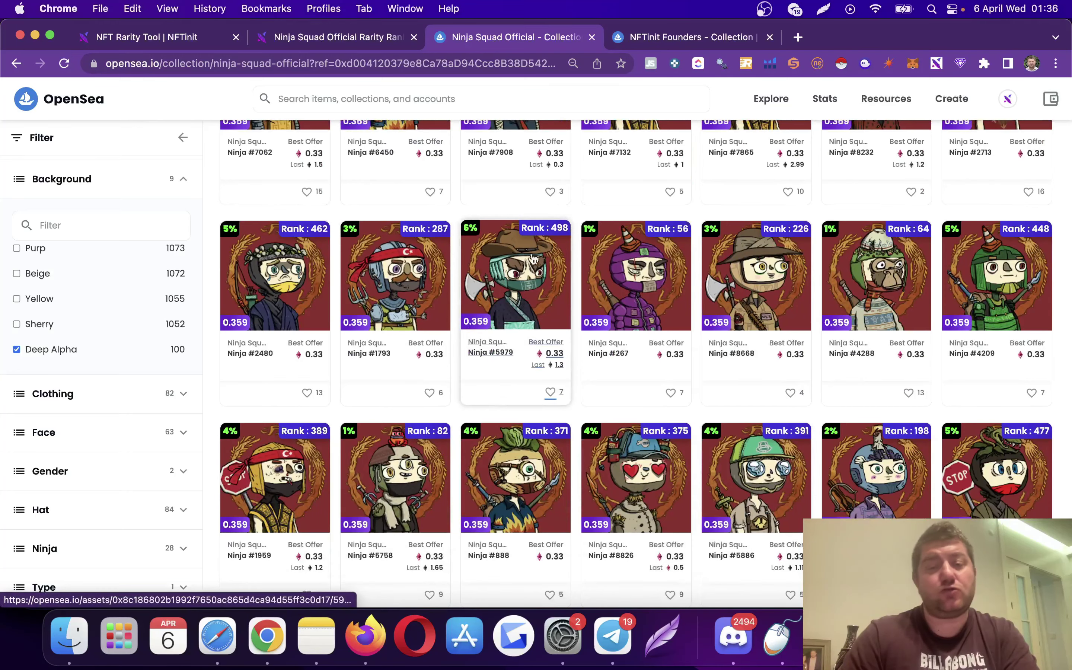
{"action": "scroll", "coordinate": [534, 267], "scroll_direction": "down", "scroll_amount": 7}
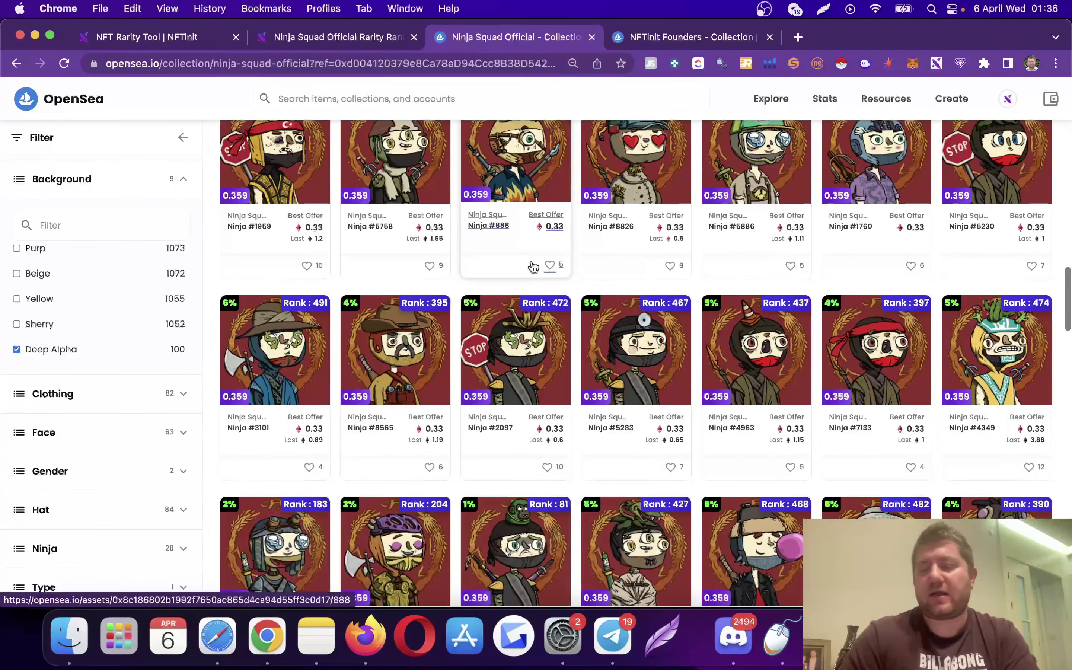
{"action": "scroll", "coordinate": [533, 266], "scroll_direction": "down", "scroll_amount": 4}
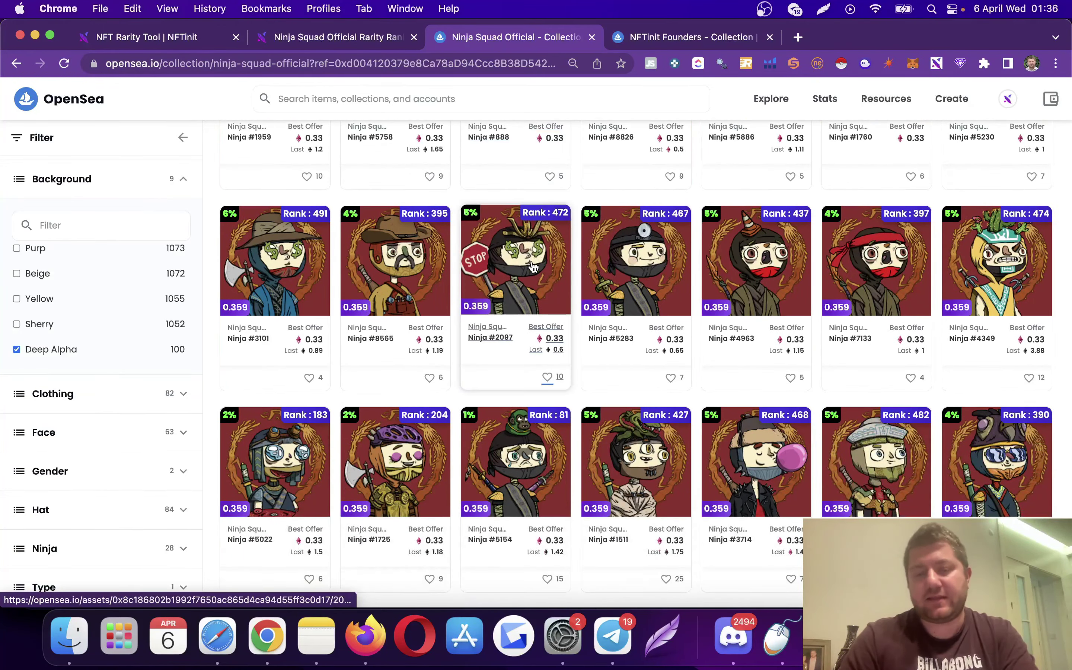
{"action": "scroll", "coordinate": [534, 266], "scroll_direction": "up", "scroll_amount": 10}
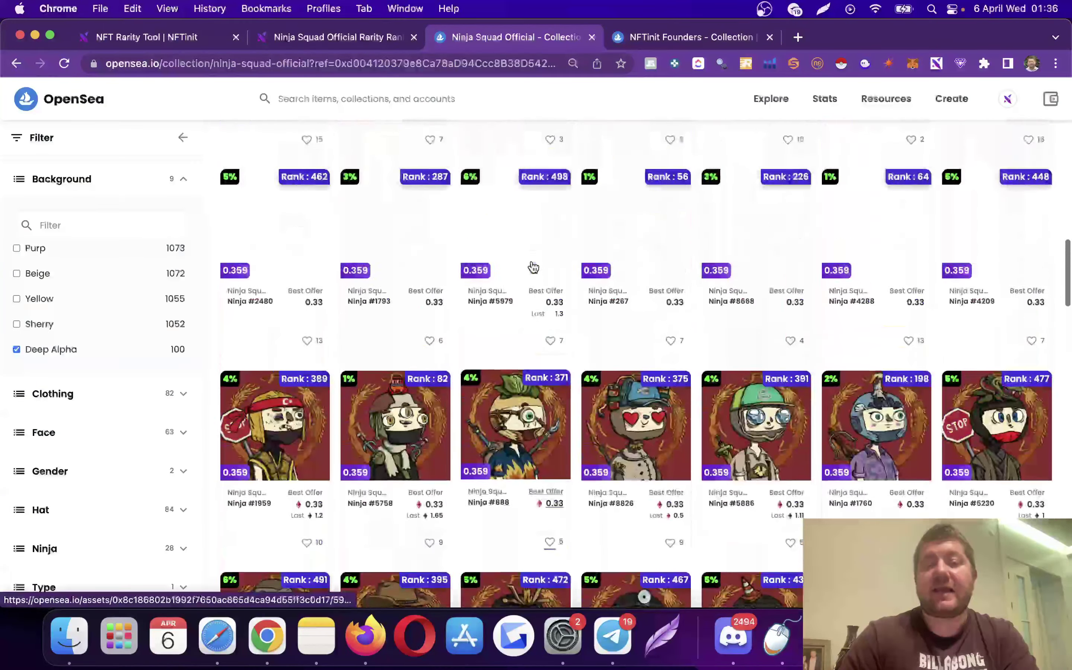
{"action": "scroll", "coordinate": [531, 259], "scroll_direction": "up", "scroll_amount": 10}
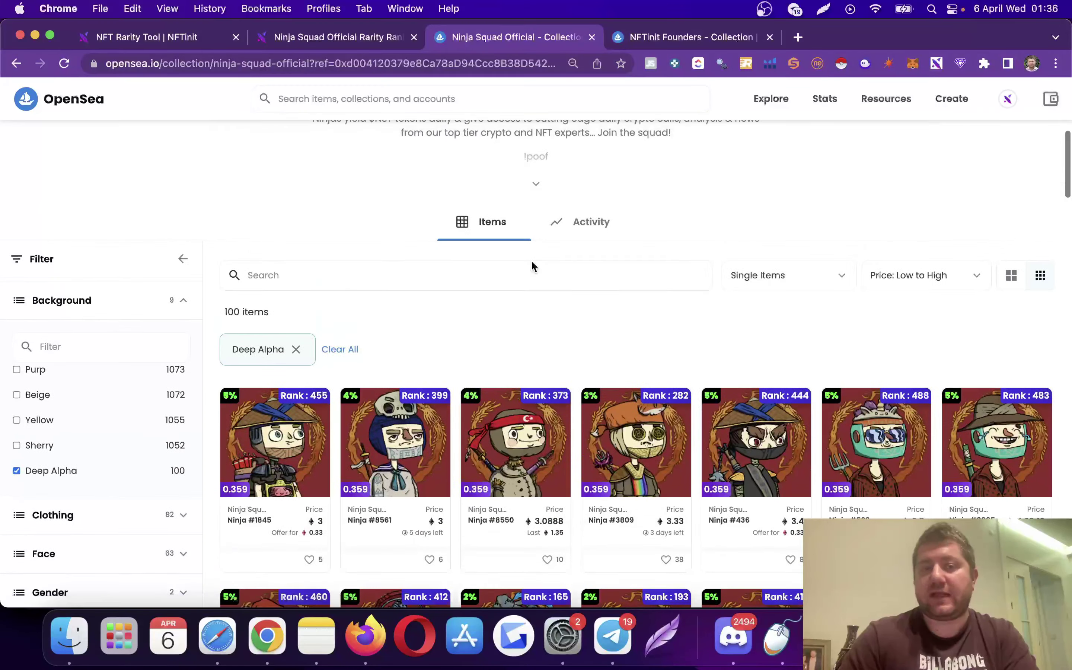
Step: Return to the Ninja Squad Official ranking on NFTinit and add the Deep Alpha background to the event filter's selected traits
{"action": "left_click", "coordinate": [343, 38]}
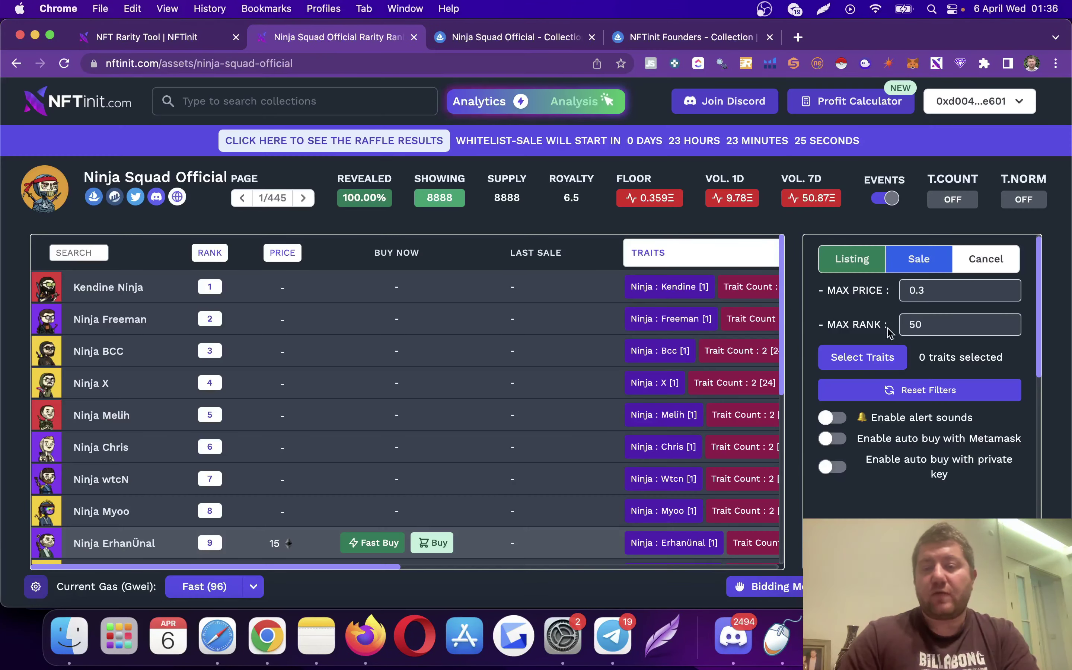
{"action": "left_click", "coordinate": [876, 364]}
{"action": "left_click", "coordinate": [505, 263]}
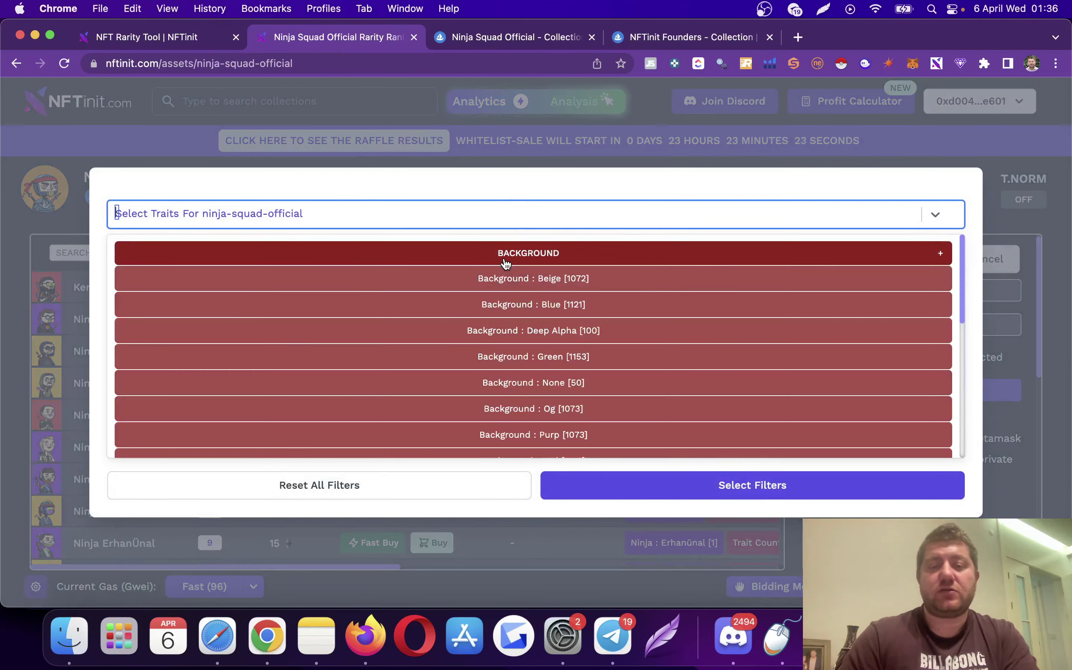
{"action": "type", "text": "deep"}
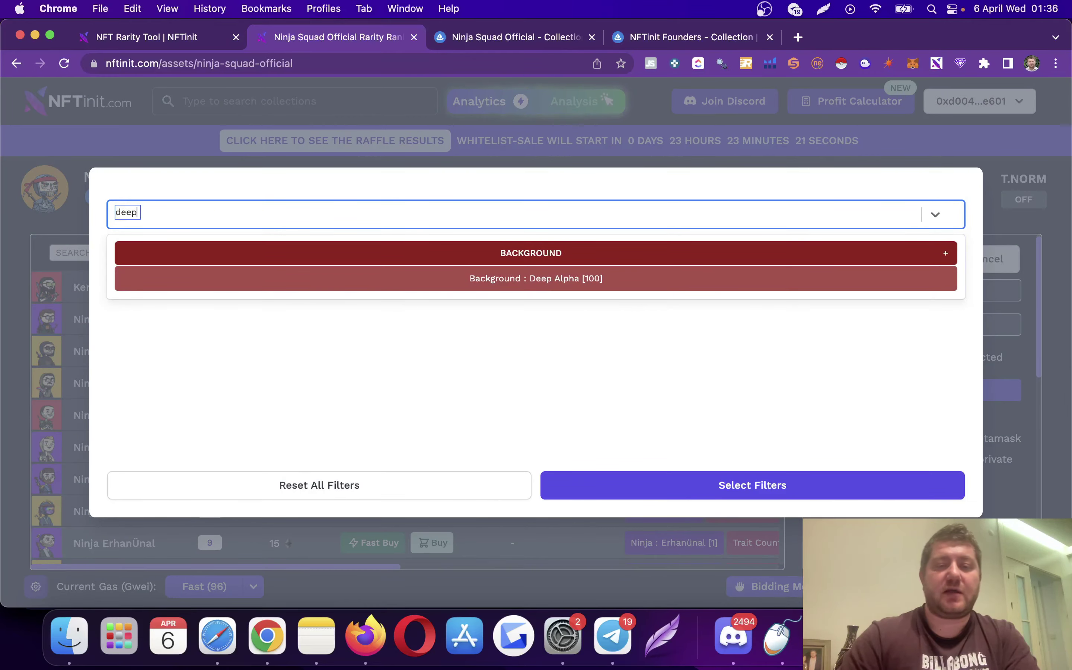
{"action": "left_click", "coordinate": [395, 279]}
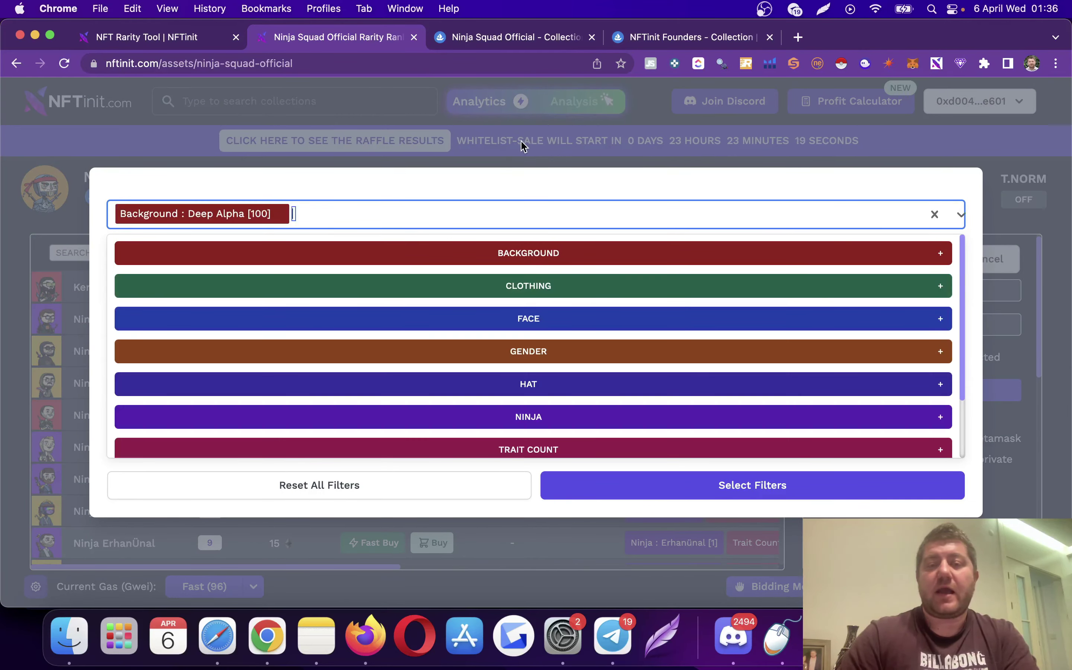
{"action": "left_click", "coordinate": [521, 143]}
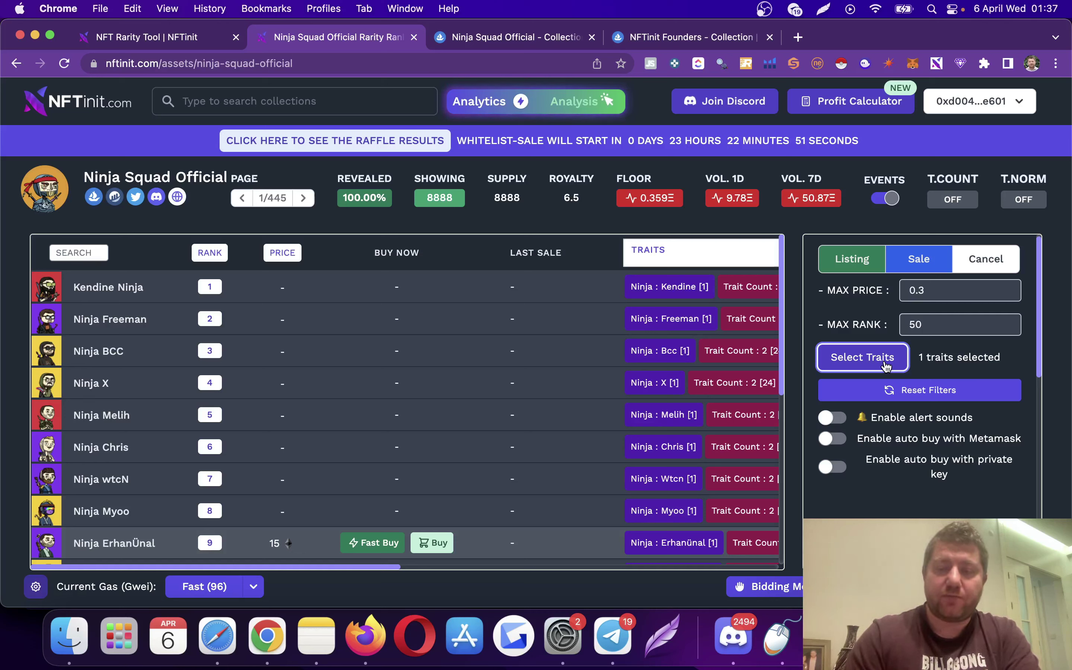
Step: Filter the ranking table's traits to Background : Deep Alpha
{"action": "left_click", "coordinate": [679, 255]}
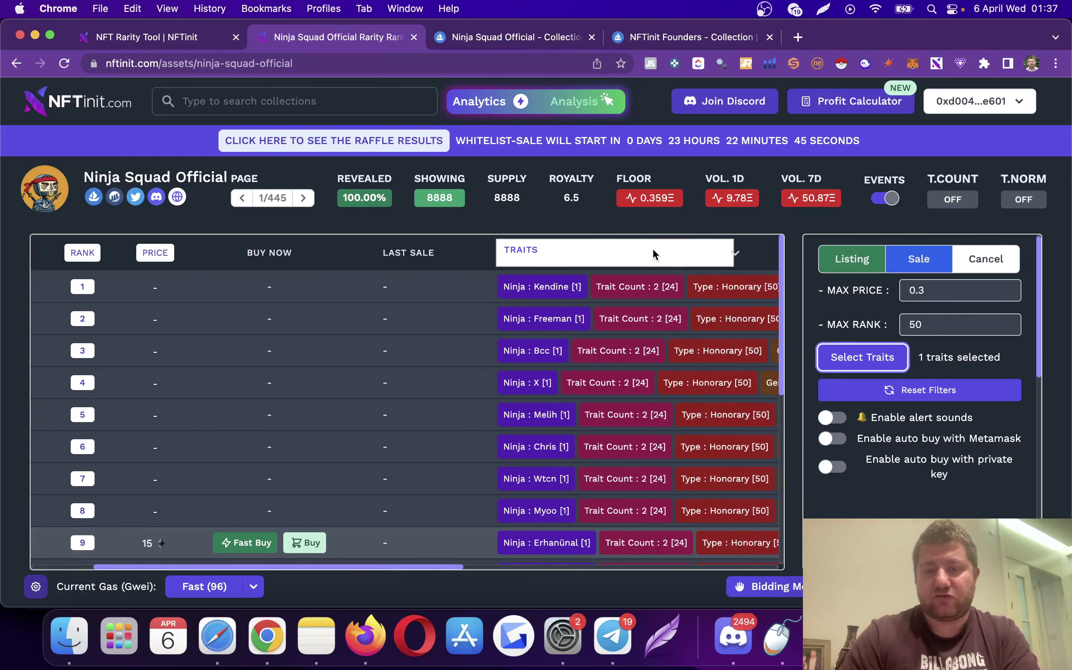
{"action": "left_click", "coordinate": [642, 249]}
{"action": "left_click", "coordinate": [581, 290]}
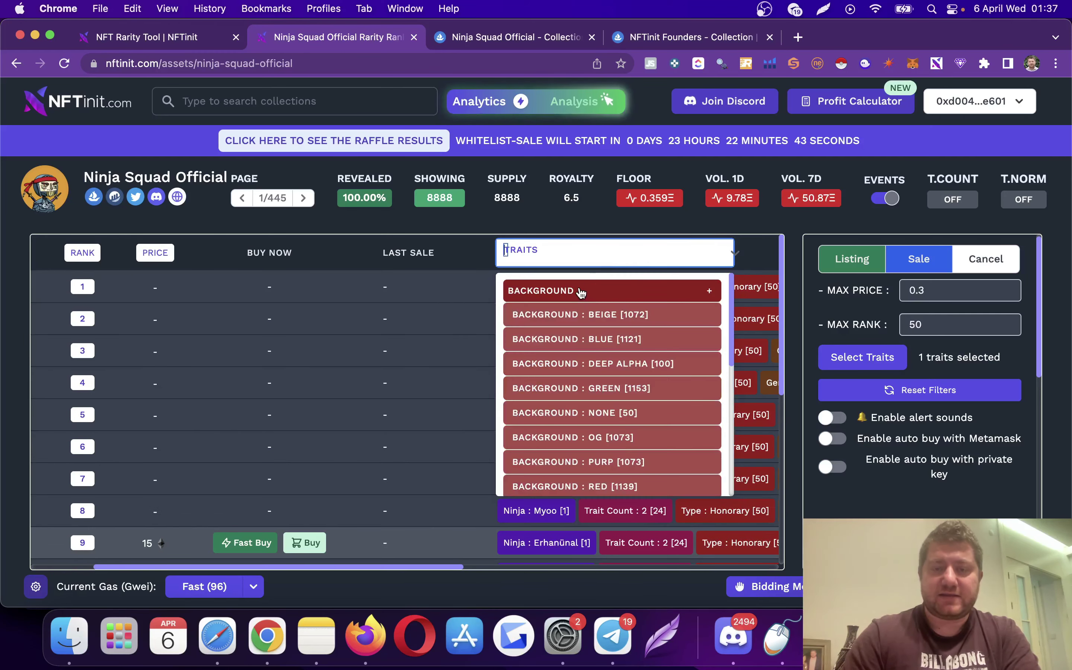
{"action": "type", "text": "deep"}
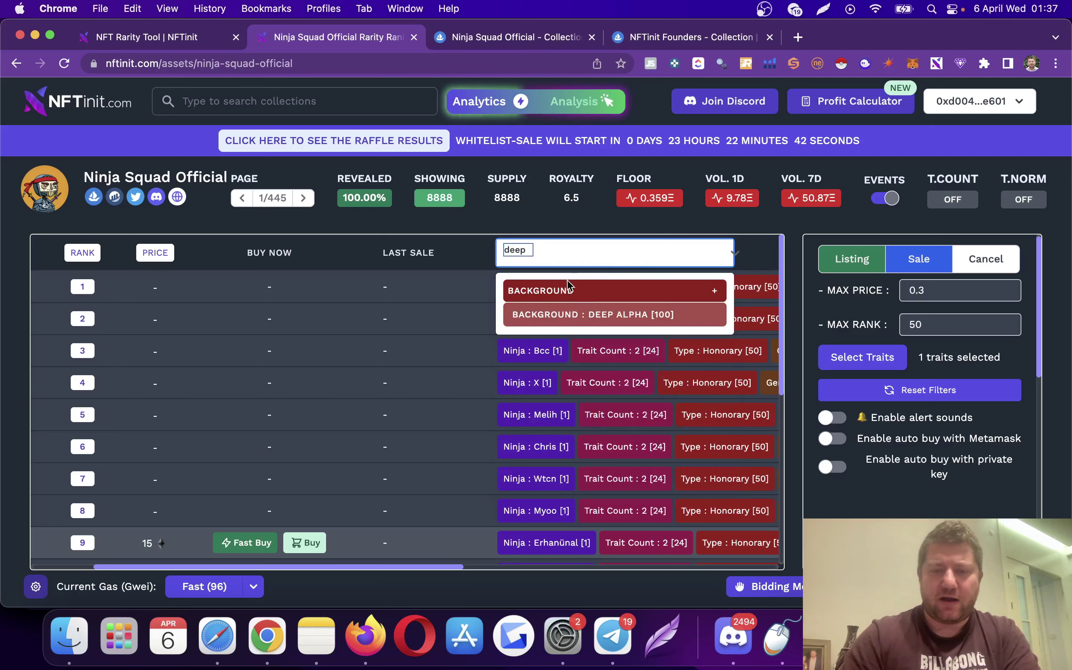
{"action": "left_click", "coordinate": [553, 315]}
{"action": "left_click", "coordinate": [432, 226]}
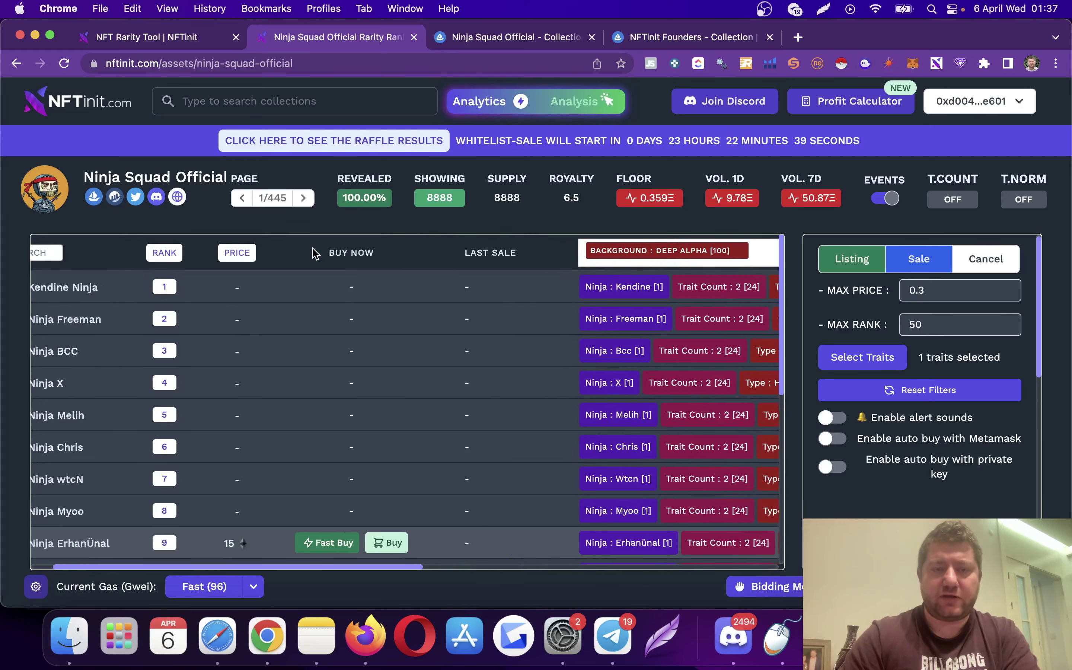
Step: Restrict the ranking table to listed ninjas by applying a minimum price of 0.01
{"action": "left_click", "coordinate": [246, 262]}
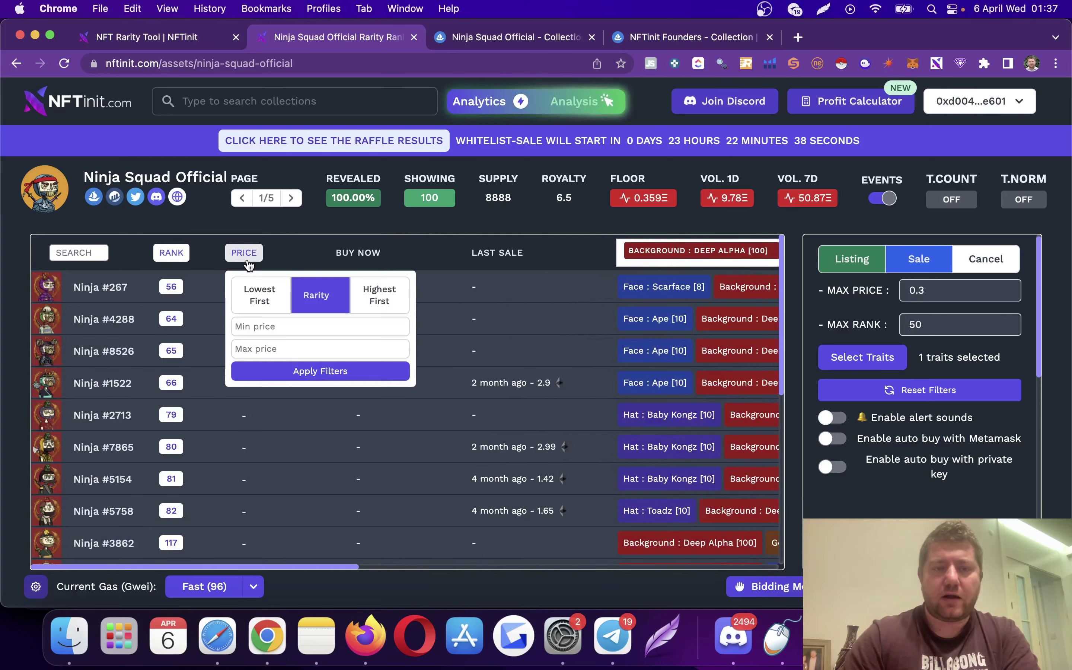
{"action": "left_click", "coordinate": [260, 327]}
{"action": "type", "text": "0.01"}
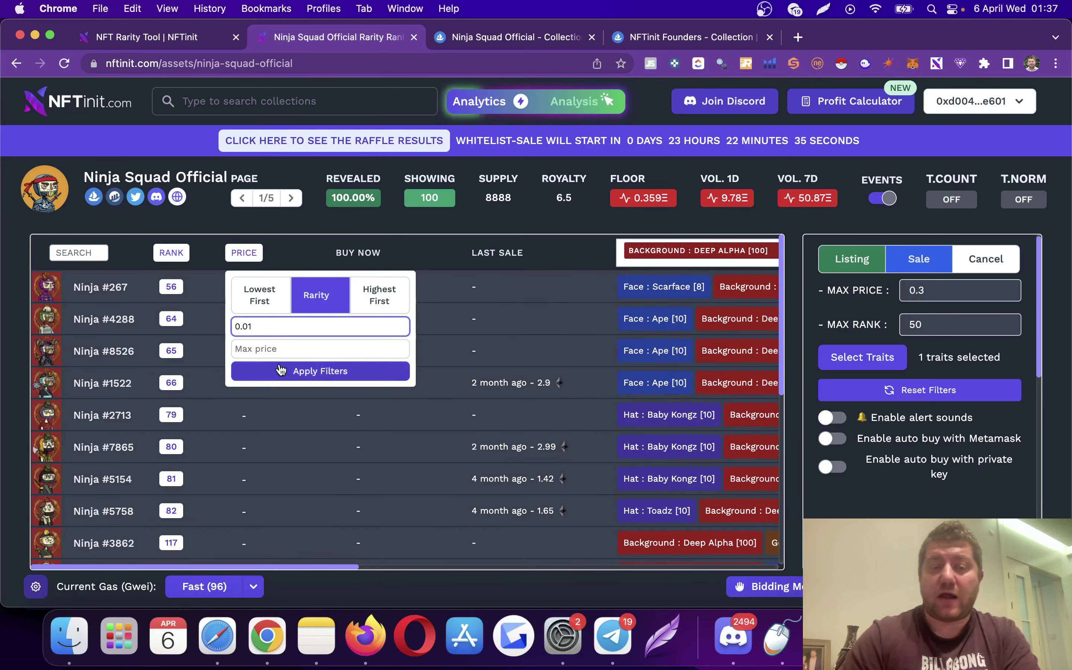
{"action": "left_click", "coordinate": [288, 371]}
{"action": "left_click", "coordinate": [436, 226]}
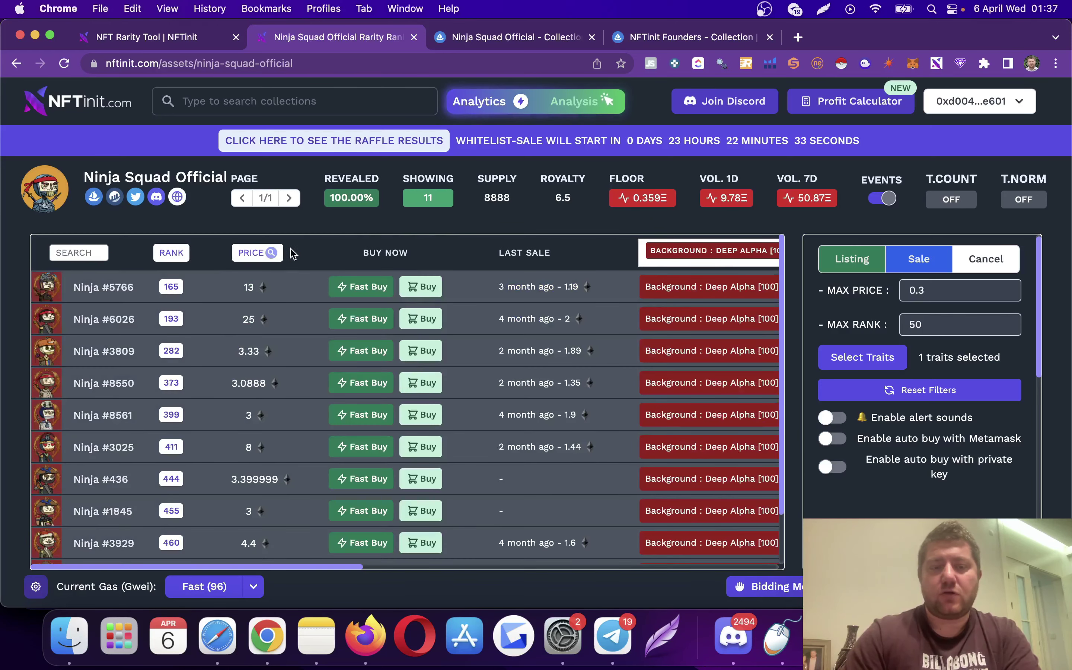
Step: Sort the filtered Deep Alpha listings by lowest price first and review their prices, last sales and traits
{"action": "left_click", "coordinate": [268, 253]}
{"action": "left_click", "coordinate": [256, 290]}
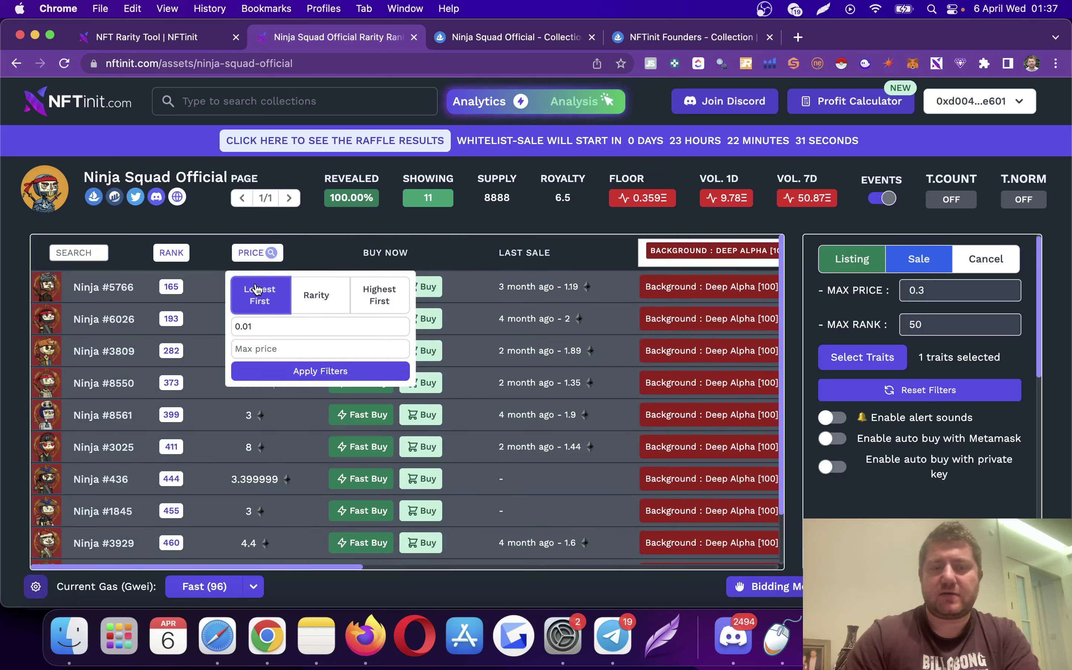
{"action": "left_click", "coordinate": [360, 243]}
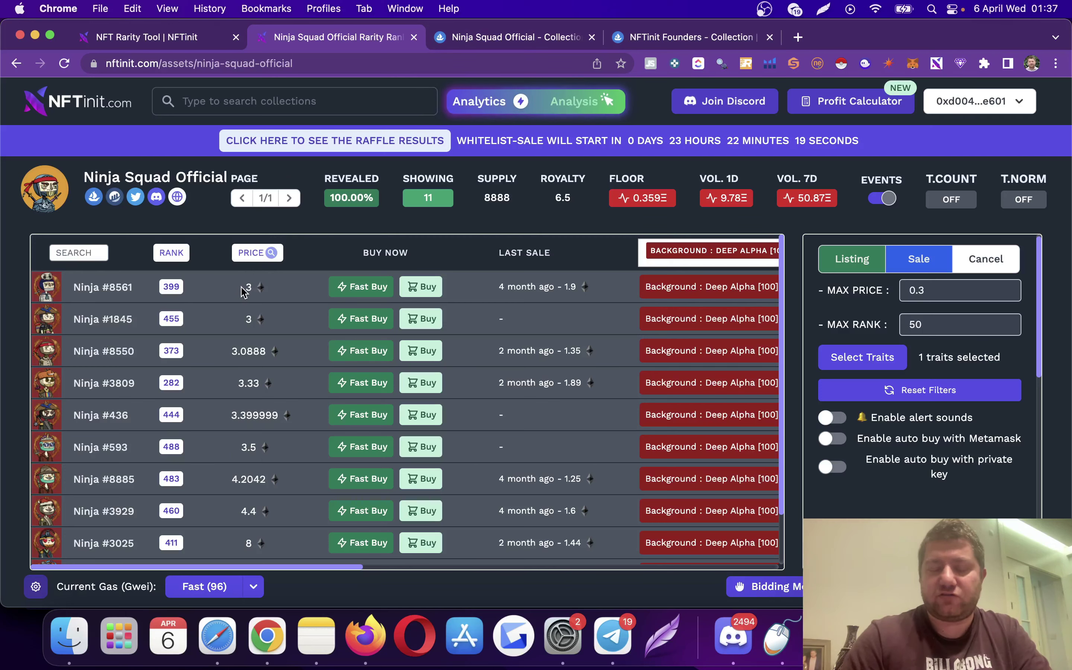
{"action": "scroll", "coordinate": [310, 303], "scroll_direction": "right", "scroll_amount": 1}
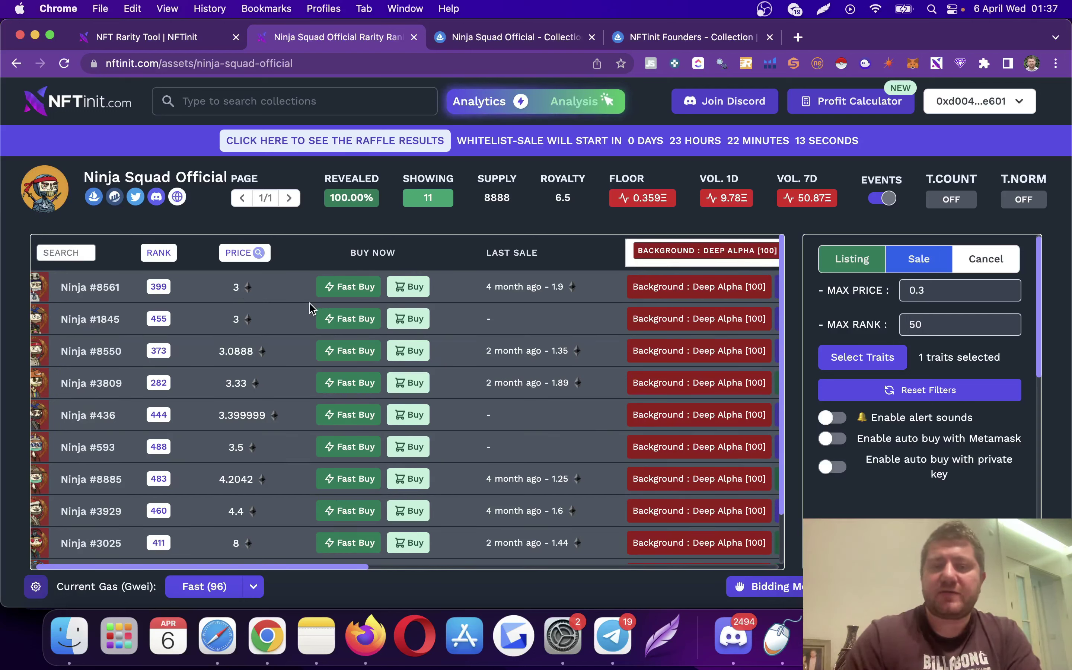
{"action": "scroll", "coordinate": [642, 261], "scroll_direction": "right", "scroll_amount": 5}
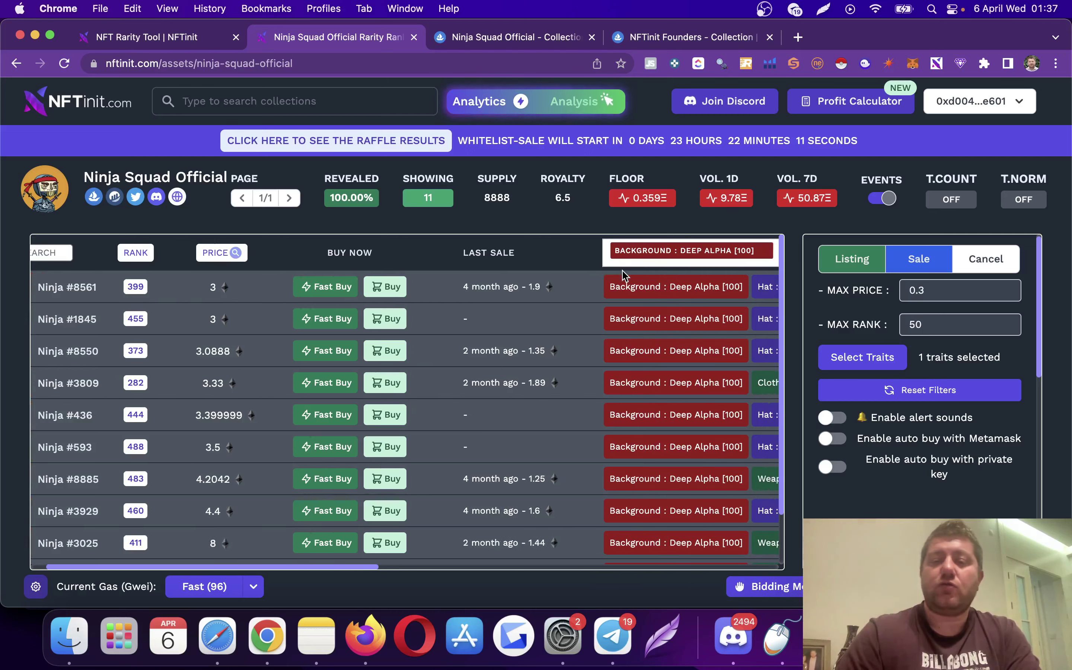
{"action": "mouse_move", "coordinate": [713, 253]}
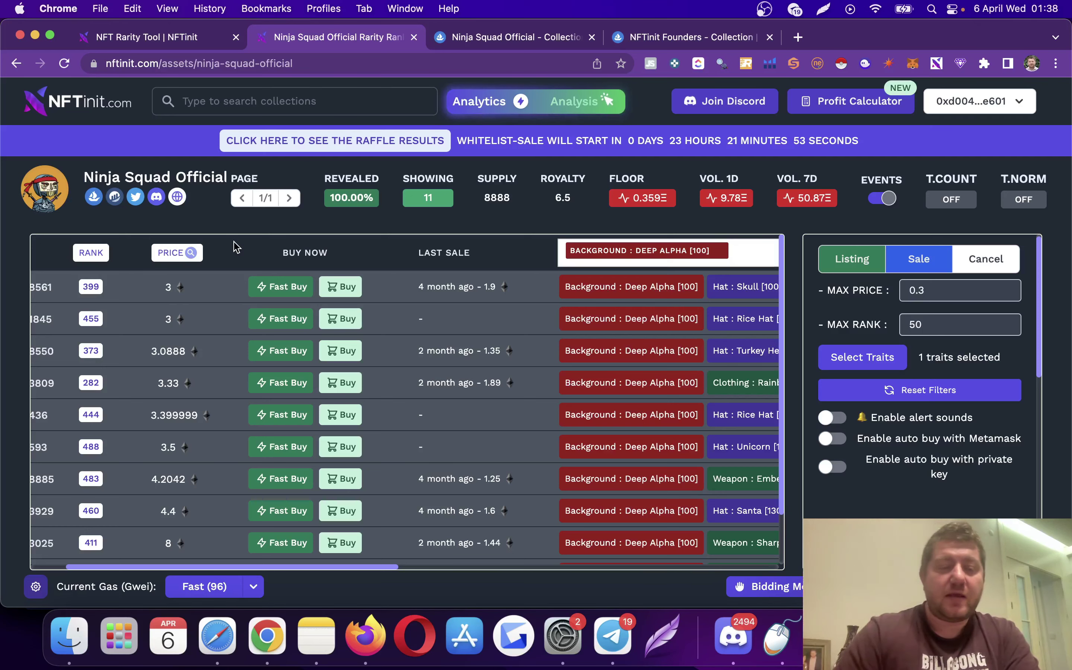
{"action": "scroll", "coordinate": [283, 286], "scroll_direction": "left", "scroll_amount": 3}
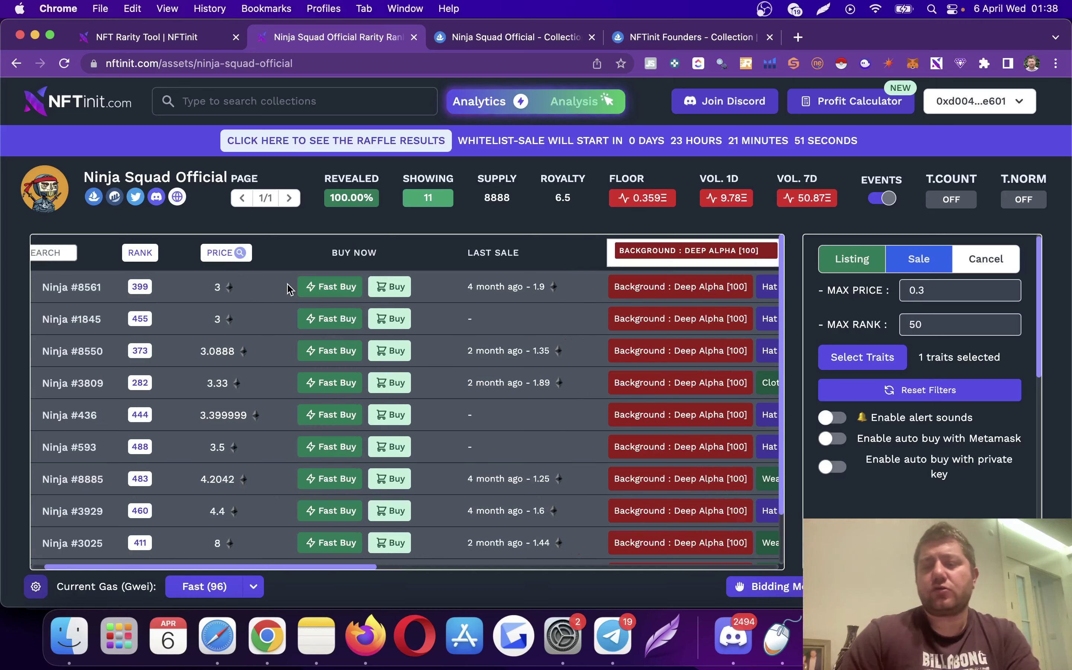
Step: Examine Ninja Squad Official's Analysis charts and Blue Chip Comparison, and return to the Analytics view
{"action": "scroll", "coordinate": [289, 287], "scroll_direction": "left", "scroll_amount": 2}
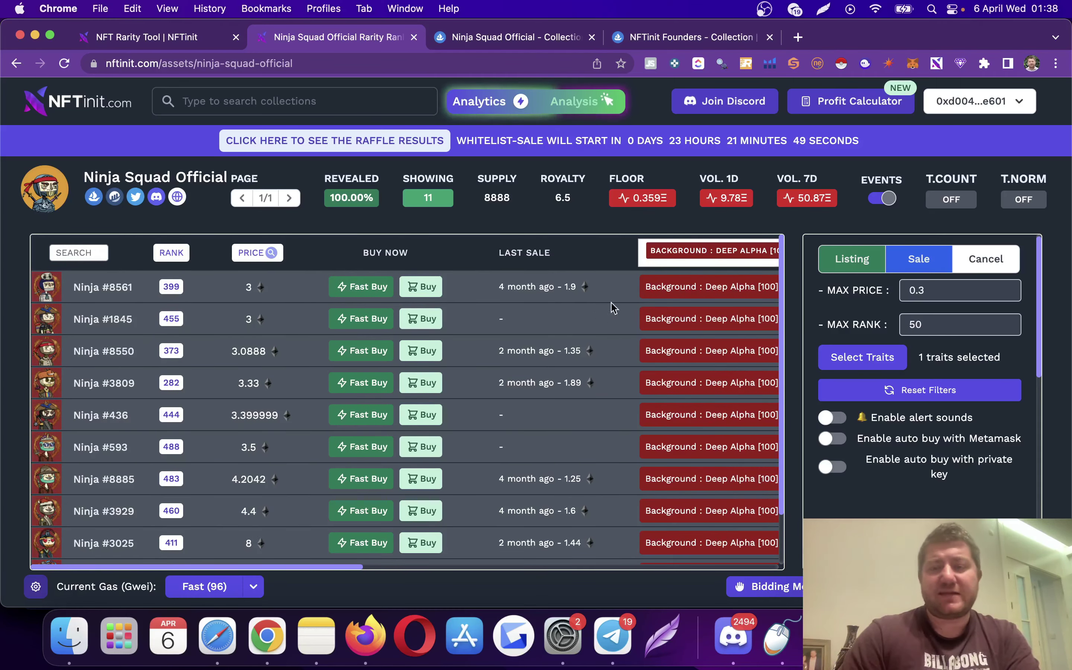
{"action": "left_click", "coordinate": [584, 105]}
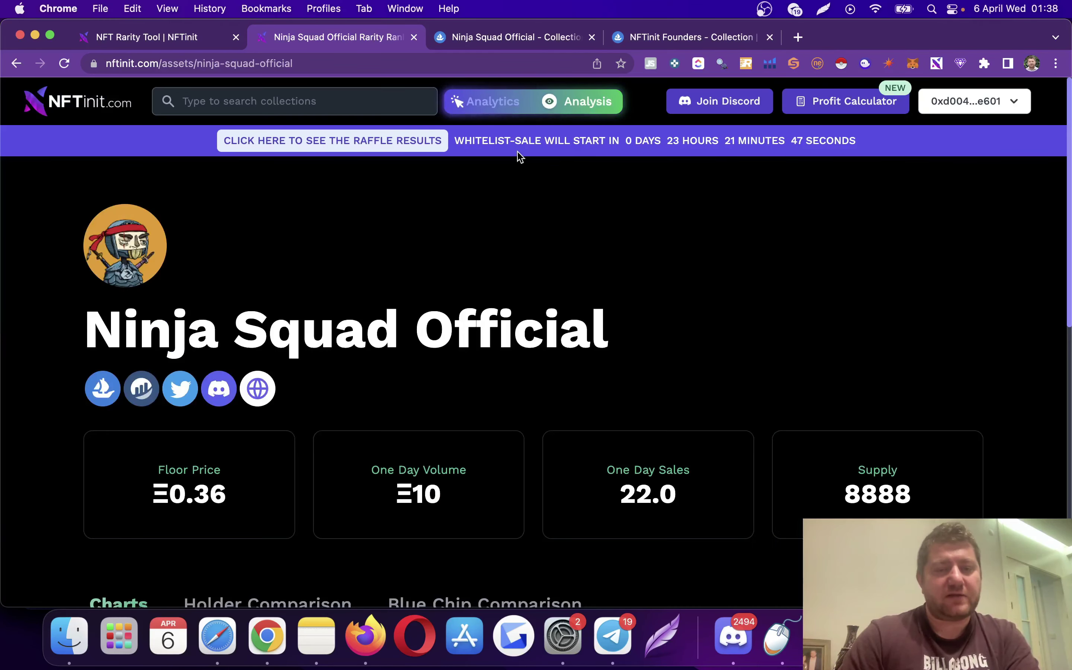
{"action": "scroll", "coordinate": [518, 151], "scroll_direction": "down", "scroll_amount": 10}
{"action": "scroll", "coordinate": [469, 219], "scroll_direction": "up", "scroll_amount": 2}
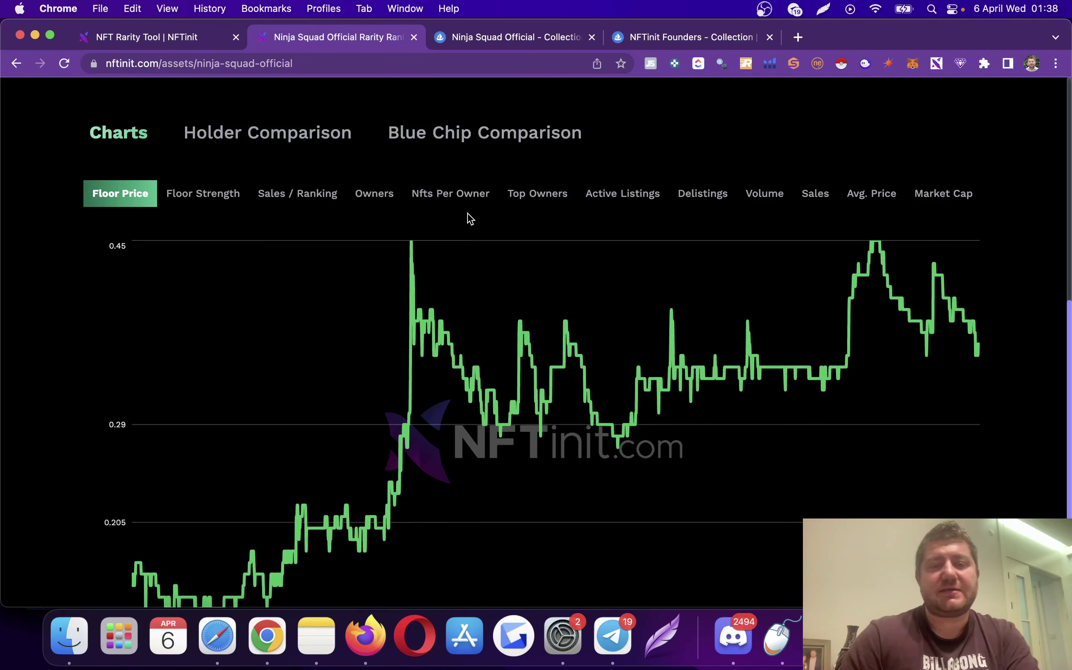
{"action": "left_click", "coordinate": [493, 149]}
{"action": "scroll", "coordinate": [609, 270], "scroll_direction": "up", "scroll_amount": 4}
{"action": "scroll", "coordinate": [609, 270], "scroll_direction": "up", "scroll_amount": 5}
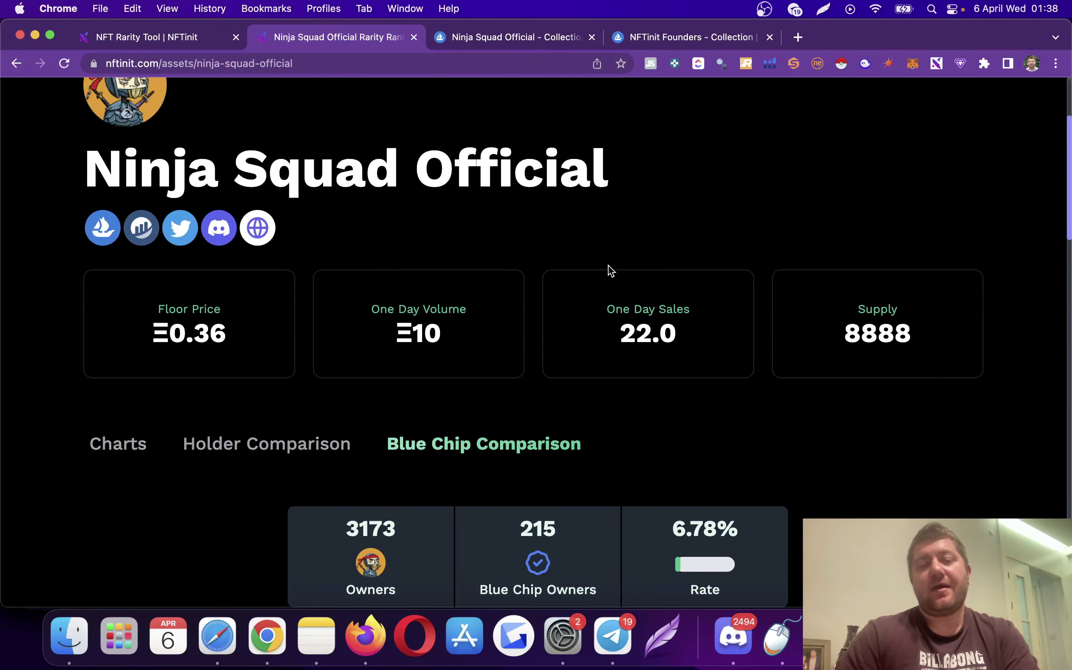
{"action": "left_click", "coordinate": [492, 111]}
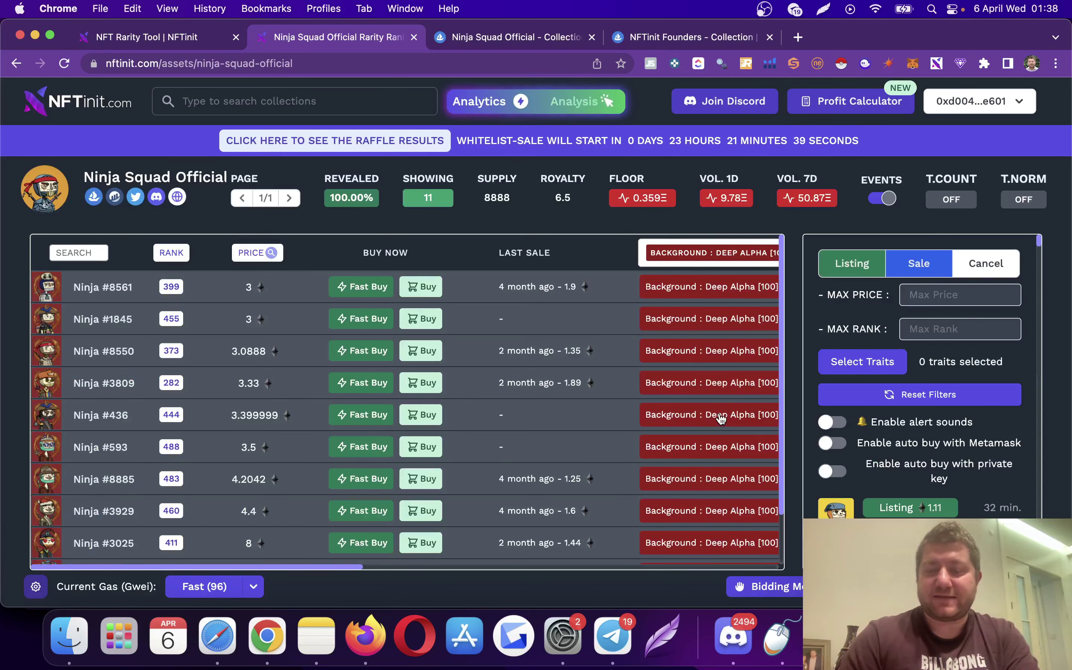
Step: Open Bidding Mode and add Ninja Squad Official to the bid list
{"action": "left_click", "coordinate": [766, 590]}
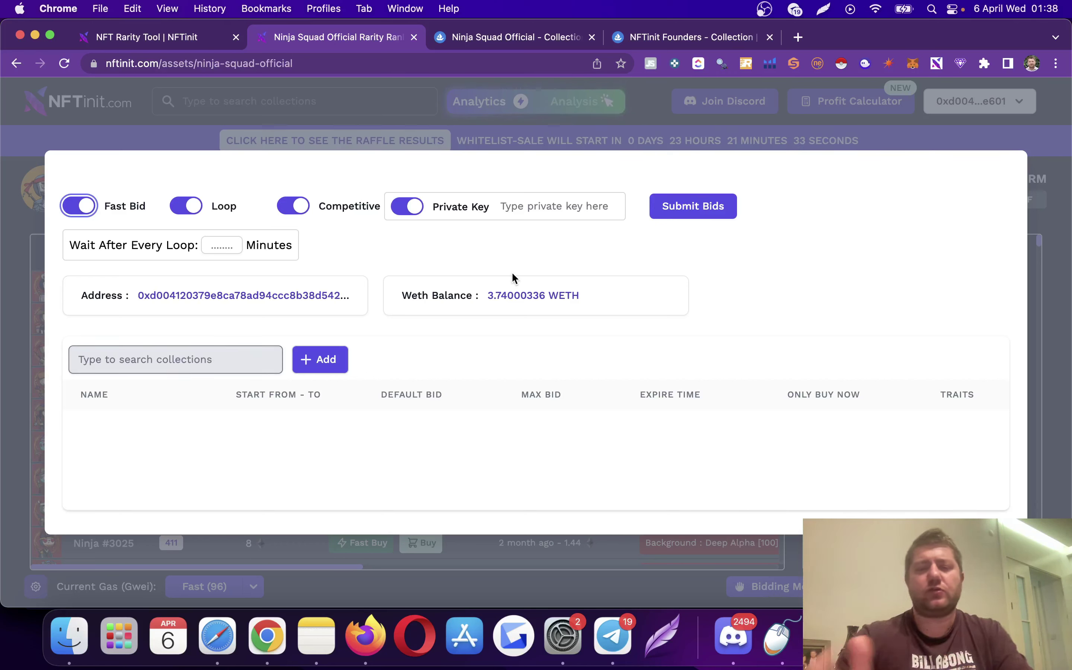
{"action": "left_click", "coordinate": [217, 356]}
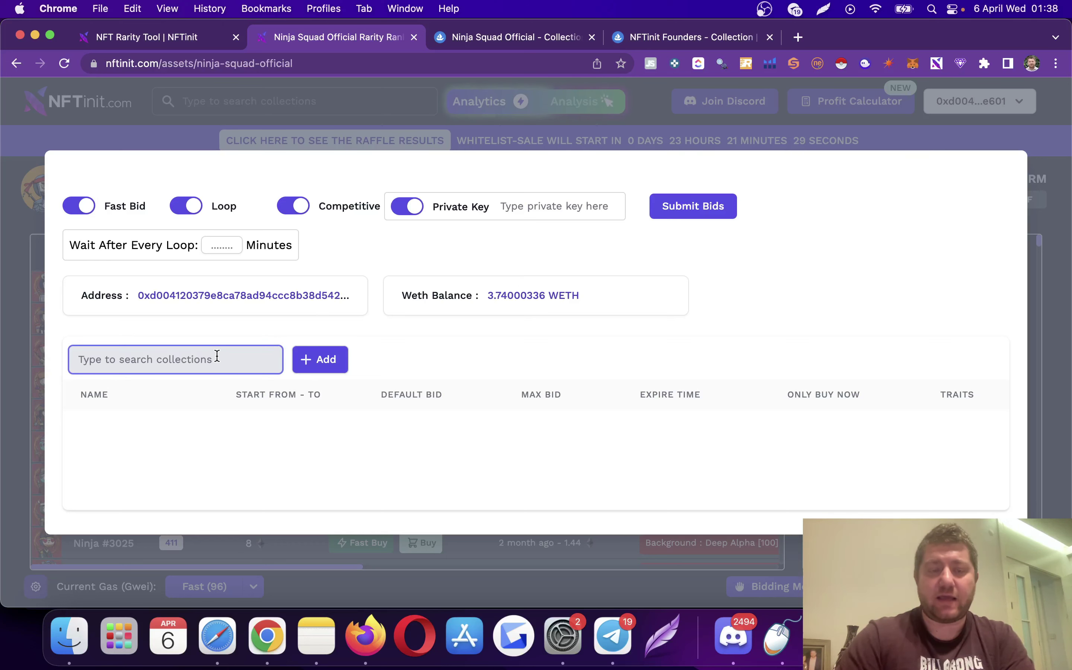
{"action": "type", "text": "ninja"}
{"action": "left_click", "coordinate": [177, 386]}
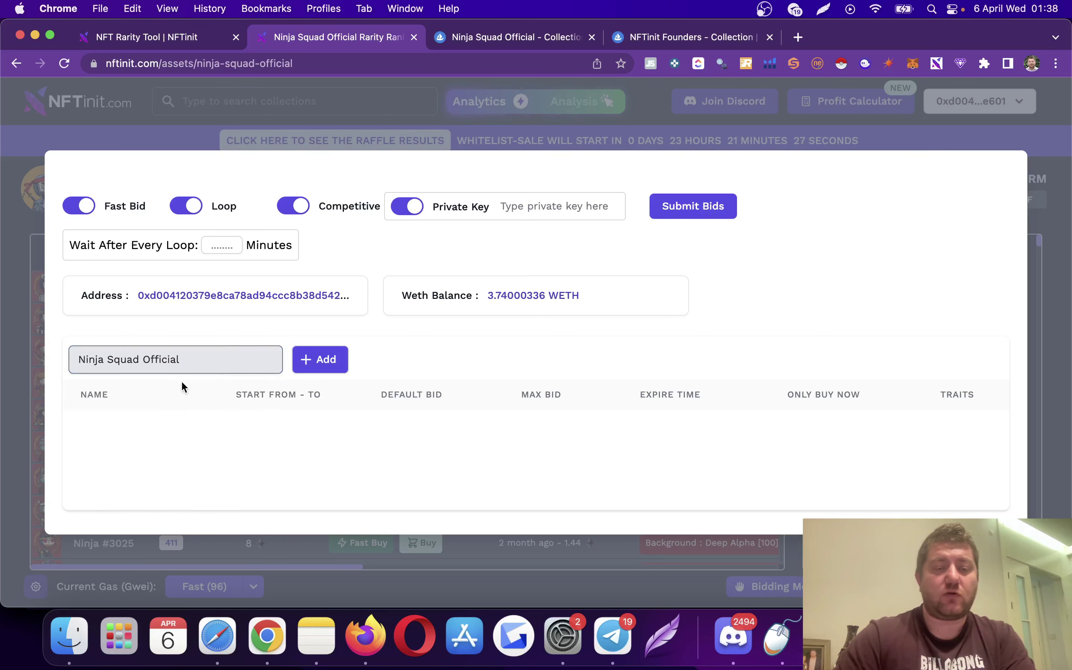
{"action": "key", "text": "Tab"}
{"action": "key", "text": "Return"}
Step: Add Ninja Squad Official to the bid list two more times, making three entries for the collection
{"action": "left_click", "coordinate": [207, 352]}
{"action": "type", "text": "ninja"}
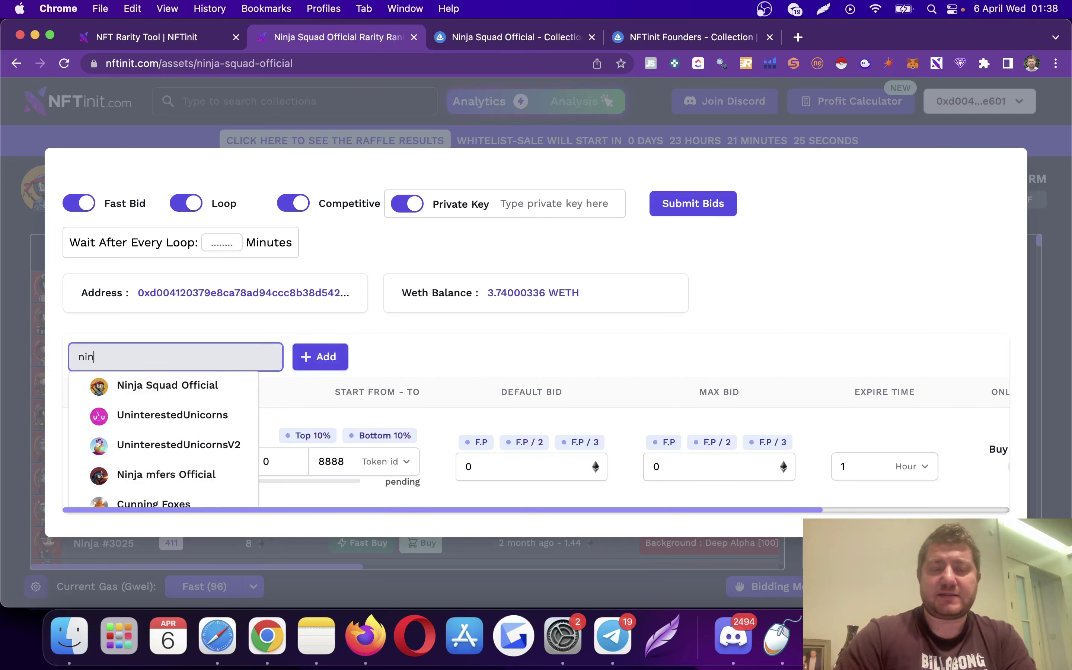
{"action": "left_click", "coordinate": [188, 386]}
{"action": "left_click", "coordinate": [323, 357]}
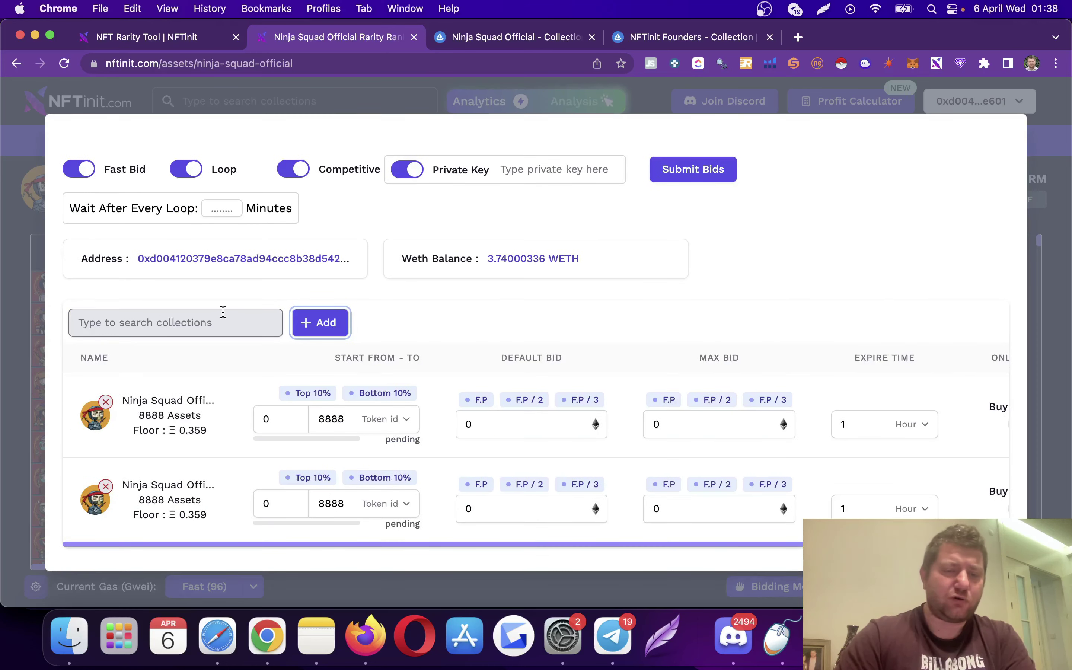
{"action": "left_click", "coordinate": [222, 314]}
{"action": "type", "text": "ninj"}
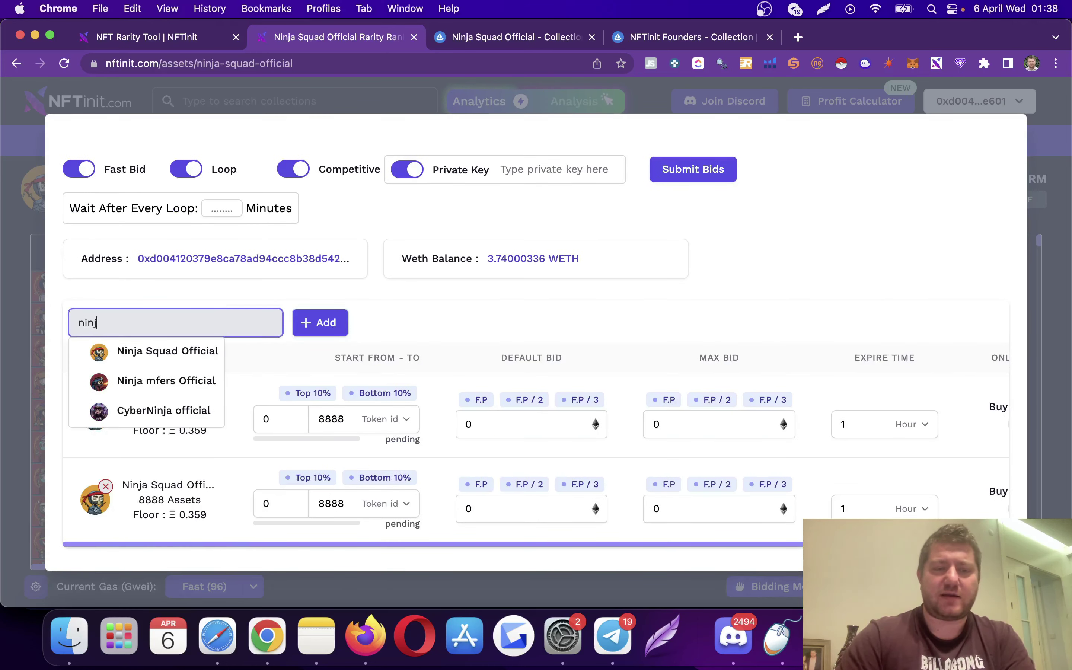
{"action": "left_click", "coordinate": [203, 352]}
{"action": "left_click", "coordinate": [312, 330]}
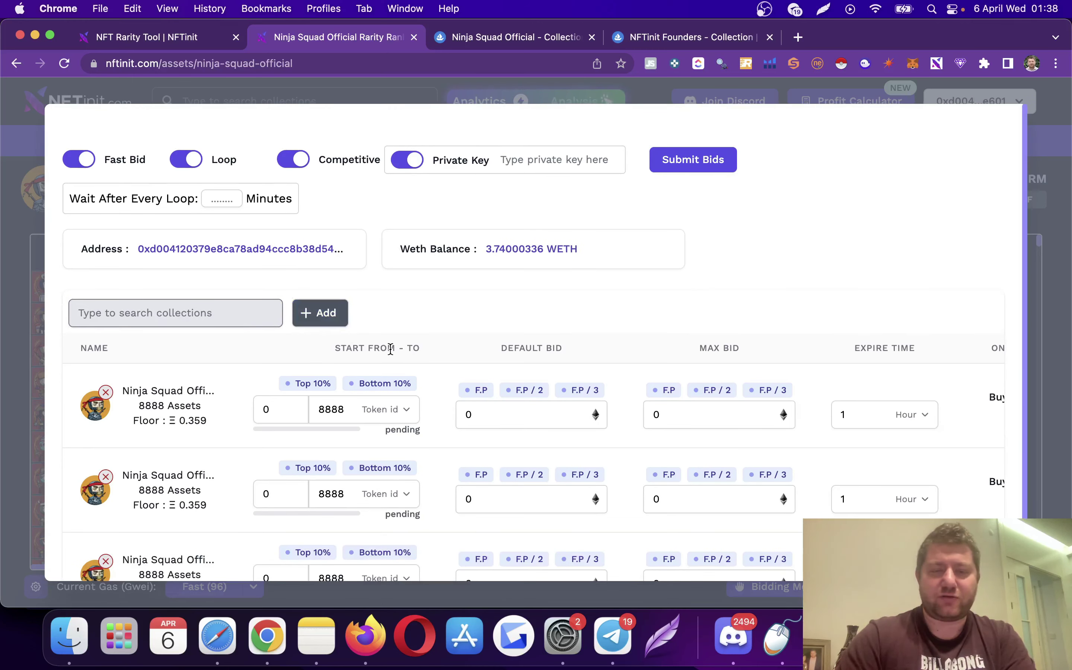
Step: Set the first Ninja Squad Official entry's token ID range from 1 to 3000
{"action": "scroll", "coordinate": [390, 349], "scroll_direction": "down", "scroll_amount": 3}
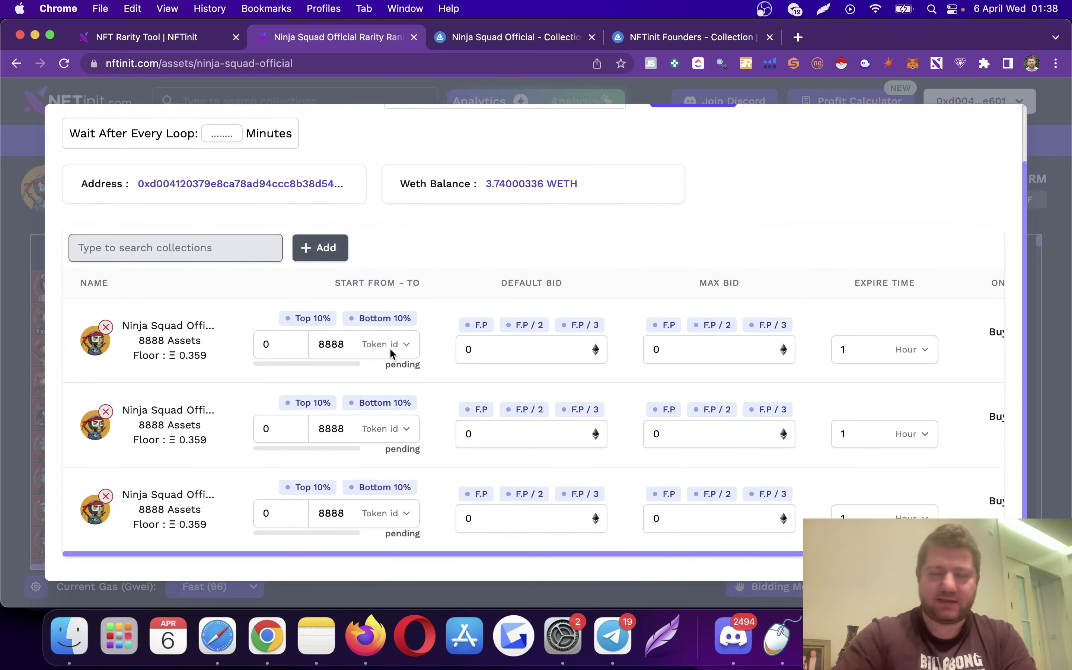
{"action": "left_click", "coordinate": [289, 344]}
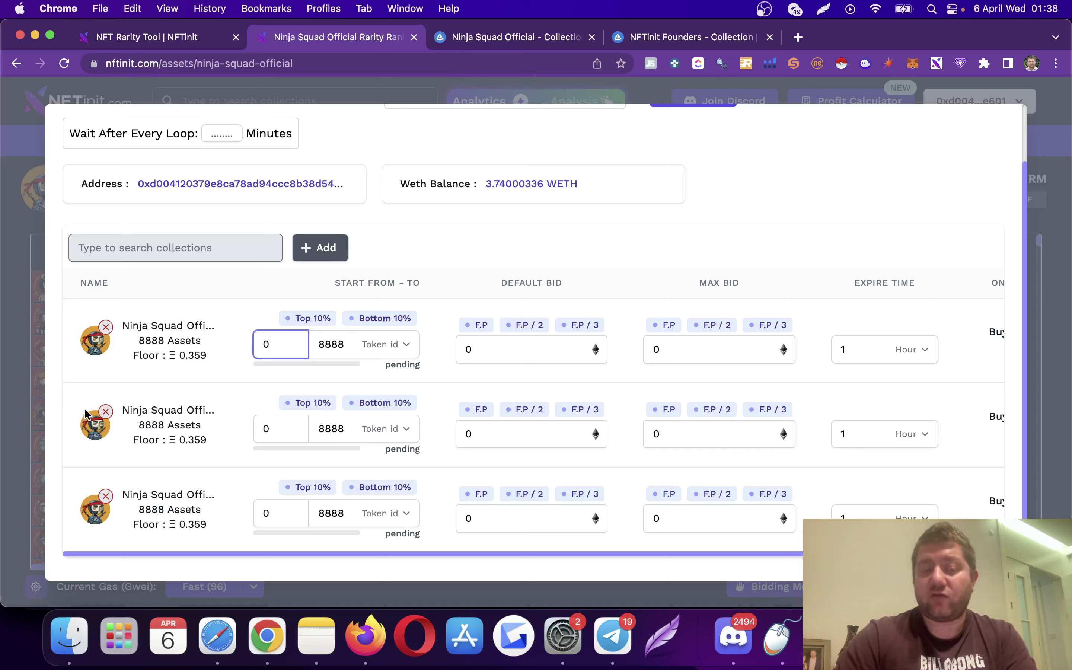
{"action": "double_click", "coordinate": [267, 345]}
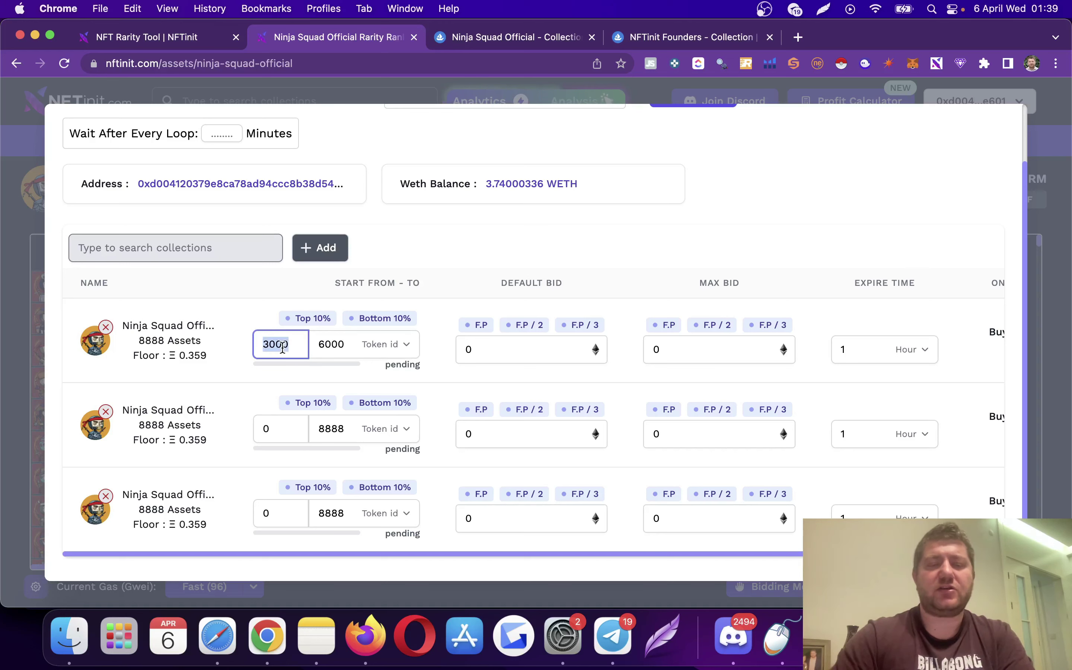
{"action": "type", "text": "1"}
{"action": "double_click", "coordinate": [347, 344]}
{"action": "type", "text": "6000"}
{"action": "double_click", "coordinate": [347, 345]}
{"action": "key", "text": "cmd+c"}
{"action": "type", "text": "30"}
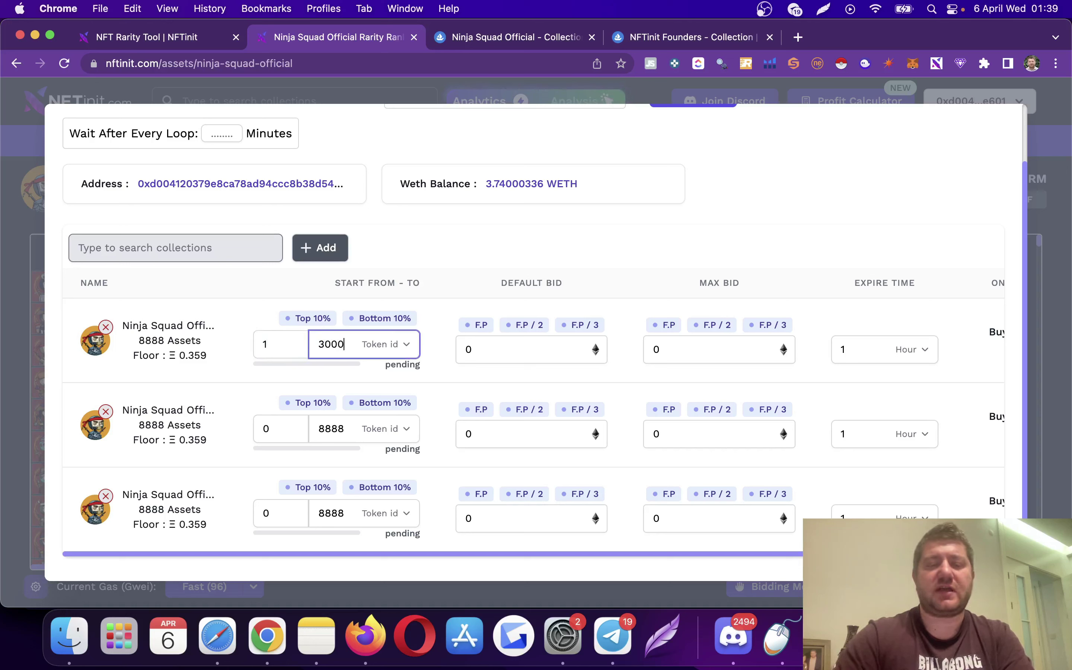
Step: Set the second entry's token ID range from 3000 to 6000 and the third entry's start to 6000
{"action": "double_click", "coordinate": [288, 423]}
{"action": "type", "text": "3000"}
{"action": "left_click", "coordinate": [329, 436]}
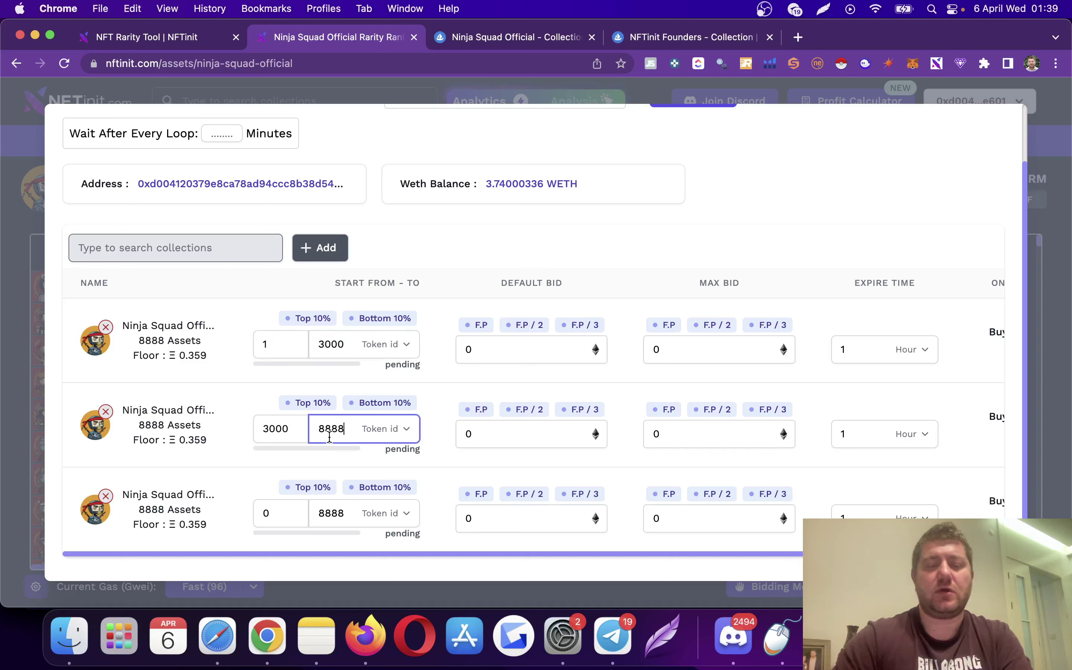
{"action": "double_click", "coordinate": [329, 437]}
{"action": "type", "text": "6000"}
{"action": "double_click", "coordinate": [329, 436]}
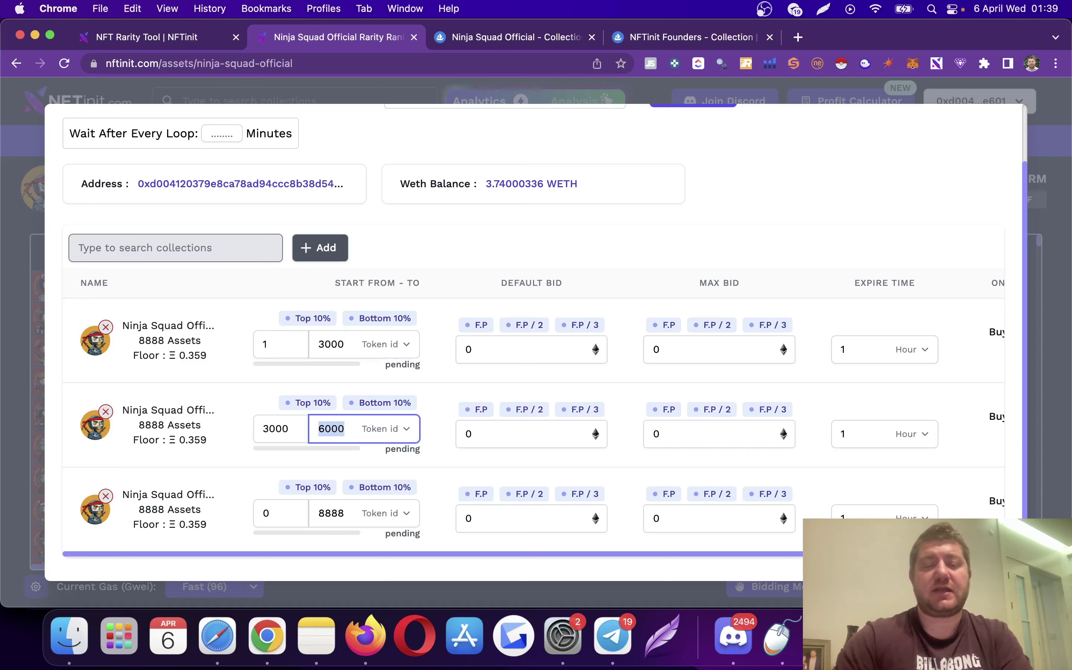
{"action": "double_click", "coordinate": [285, 512]}
{"action": "key", "text": "cmd+v"}
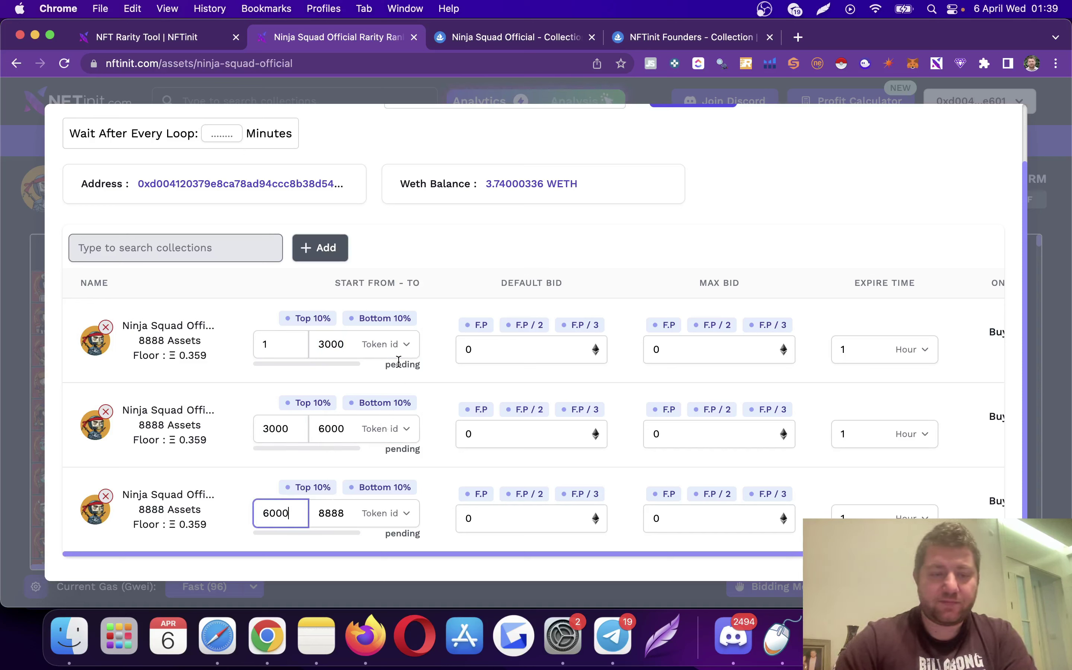
Step: Give the first entry (tokens 1 to 3000) a default bid of 0.15 and a max bid of 0.3
{"action": "left_click", "coordinate": [477, 350]}
{"action": "key", "text": "BackSpace"}
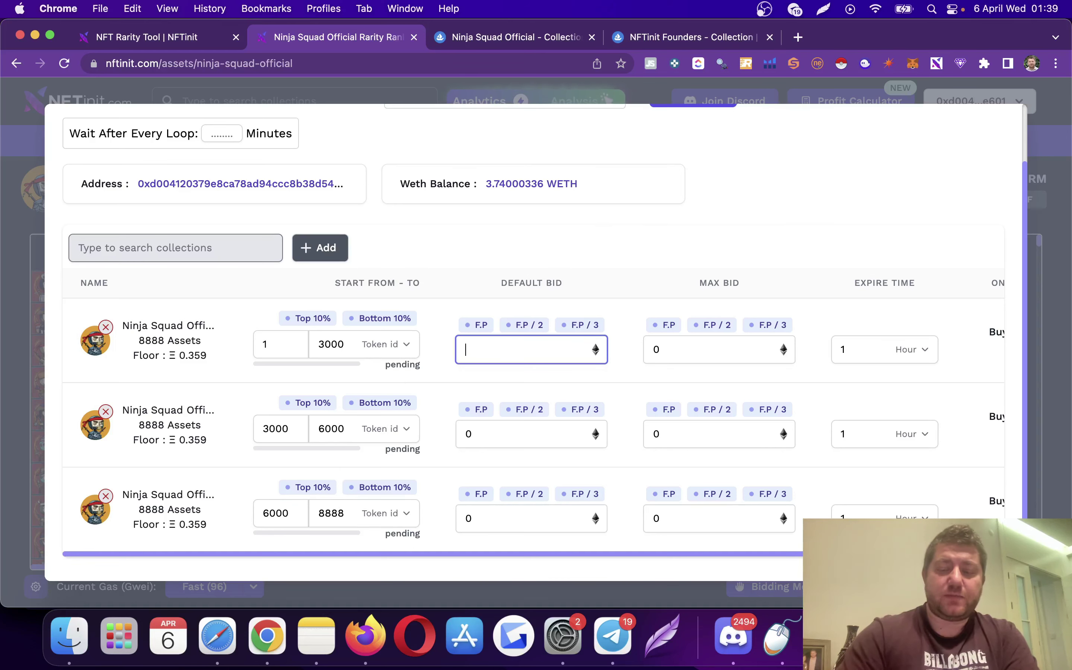
{"action": "scroll", "coordinate": [409, 196], "scroll_direction": "up", "scroll_amount": 3}
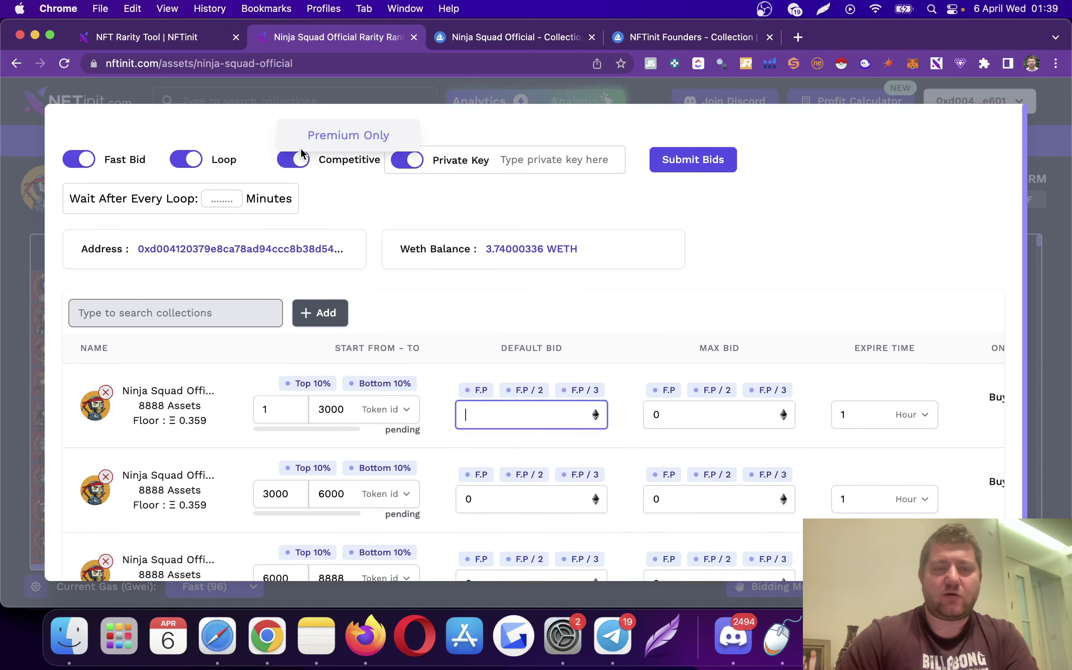
{"action": "scroll", "coordinate": [487, 291], "scroll_direction": "down", "scroll_amount": 3}
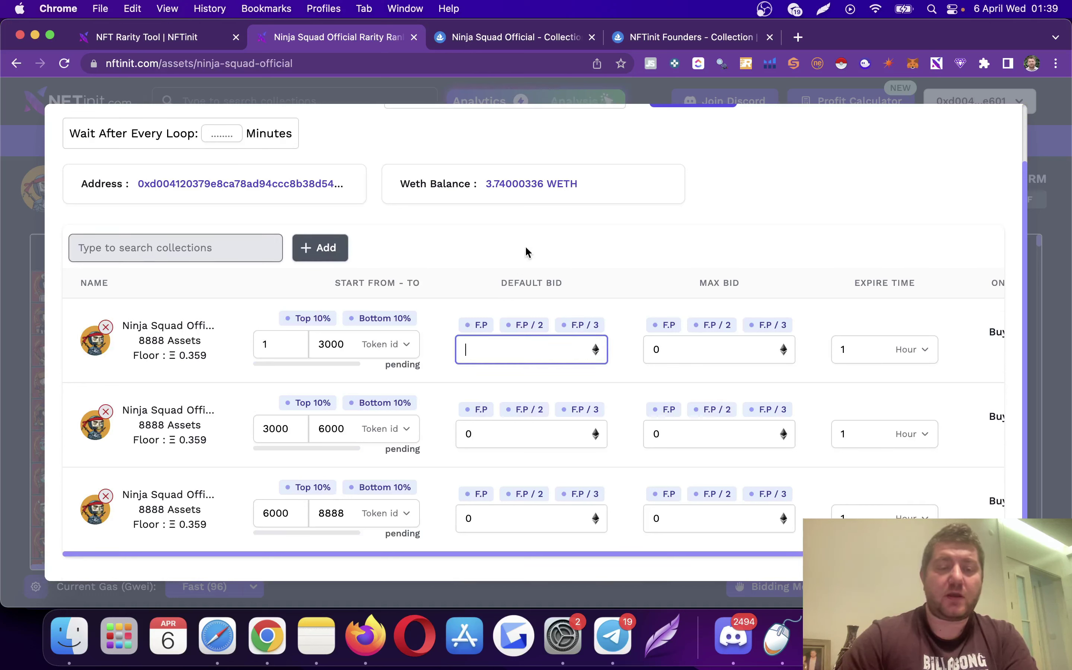
{"action": "type", "text": "0"}
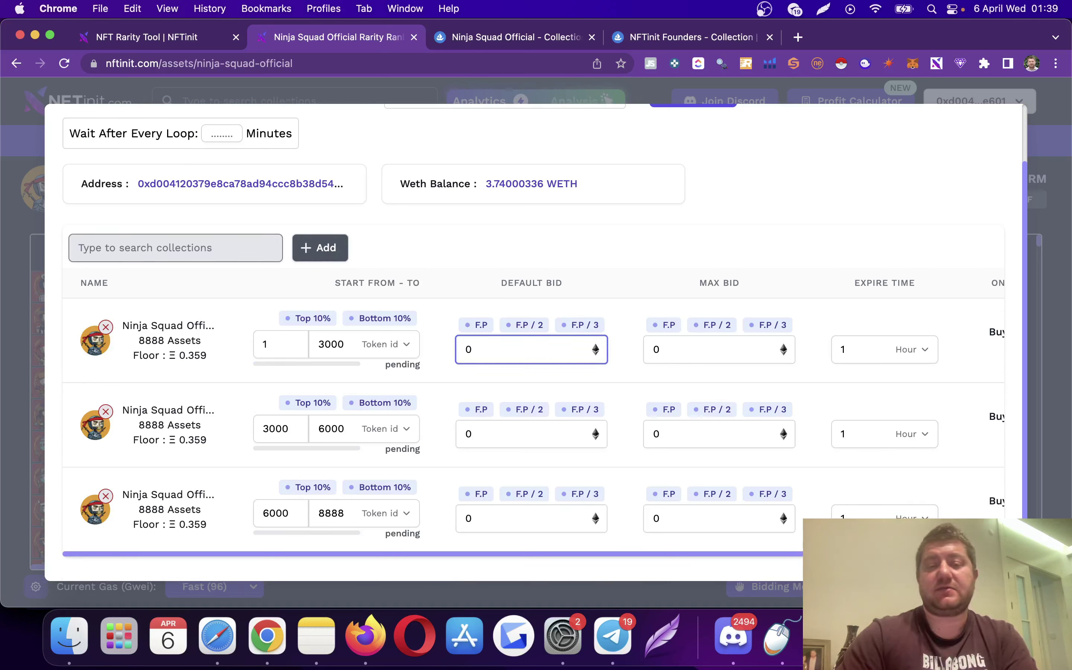
{"action": "type", "text": ".25"}
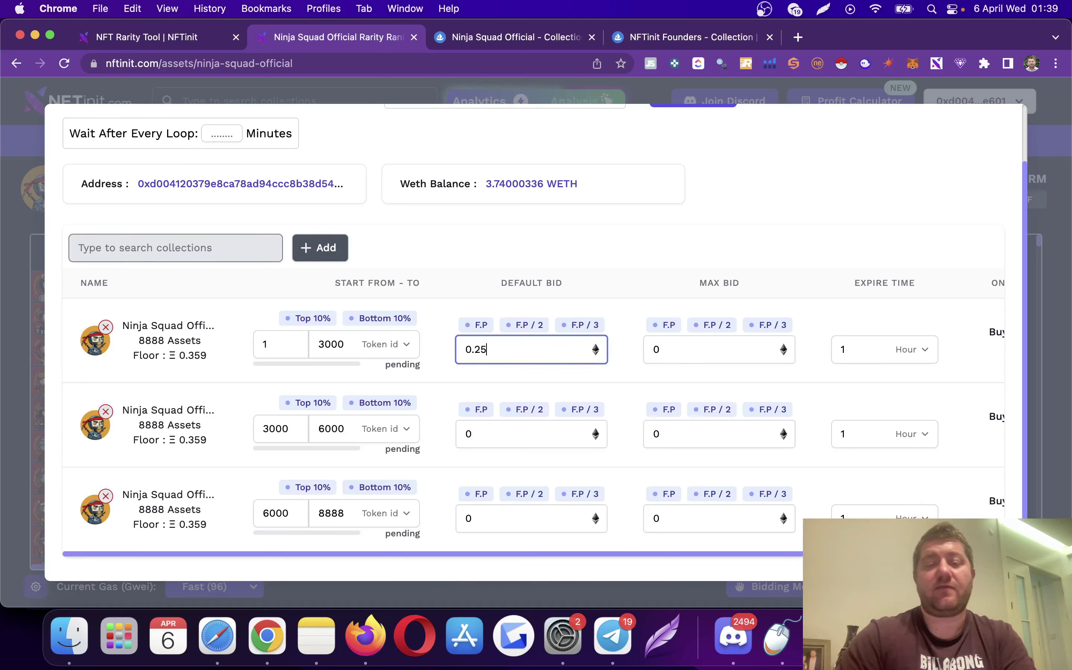
{"action": "key", "text": "BackSpace"}
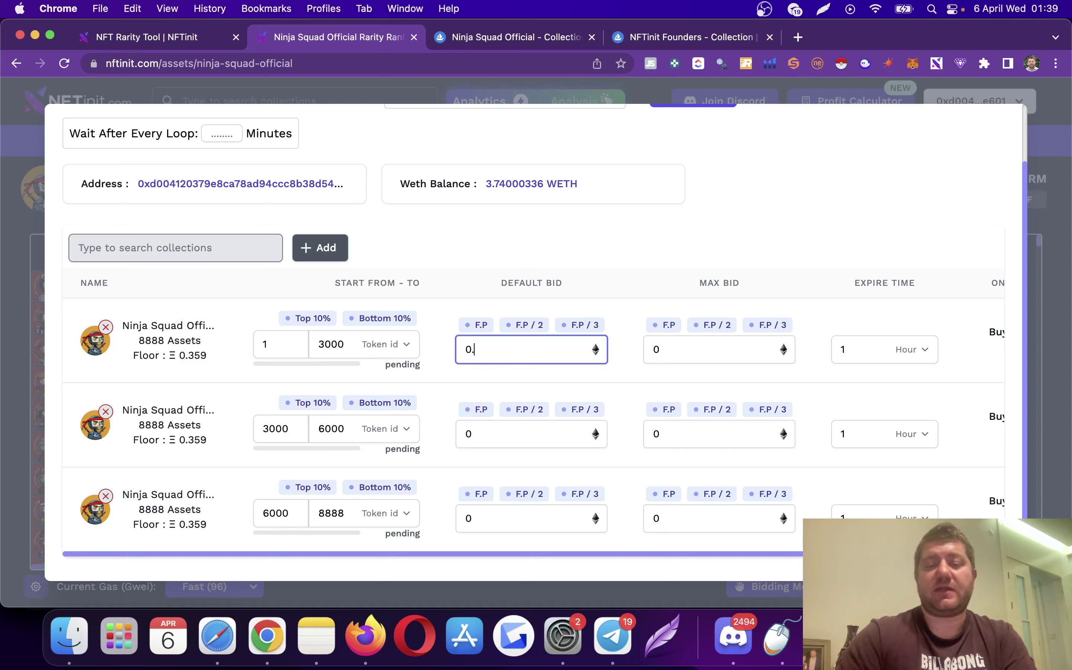
{"action": "left_click", "coordinate": [686, 356]}
{"action": "type", "text": "0.3"}
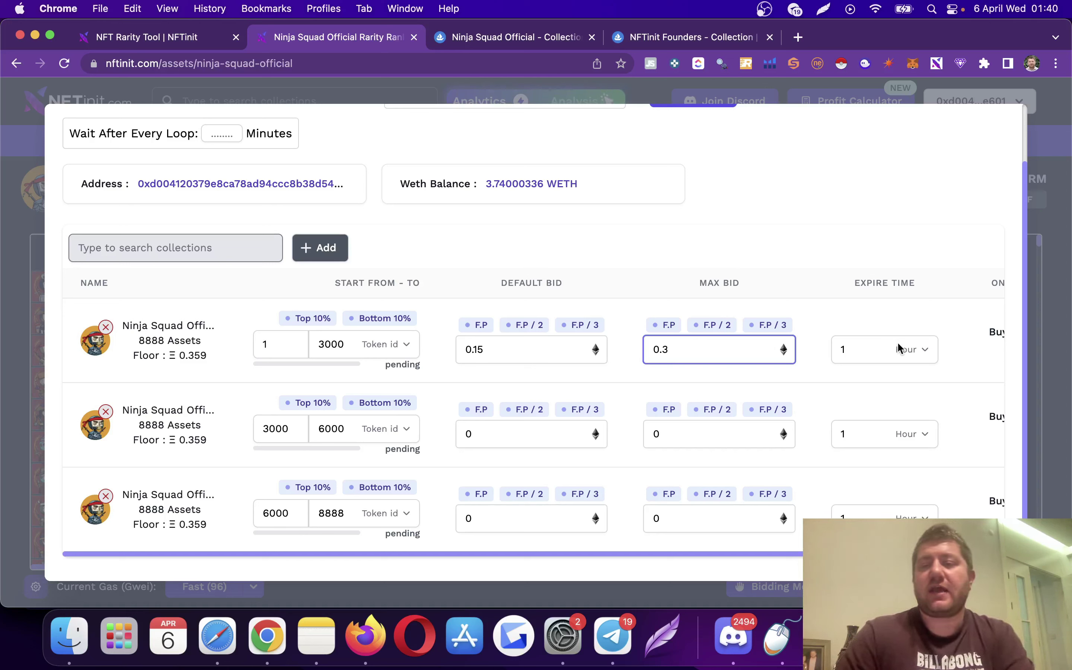
Step: Set the first entry's bid expire time to 25 minutes
{"action": "left_click", "coordinate": [923, 360]}
{"action": "left_click", "coordinate": [907, 368]}
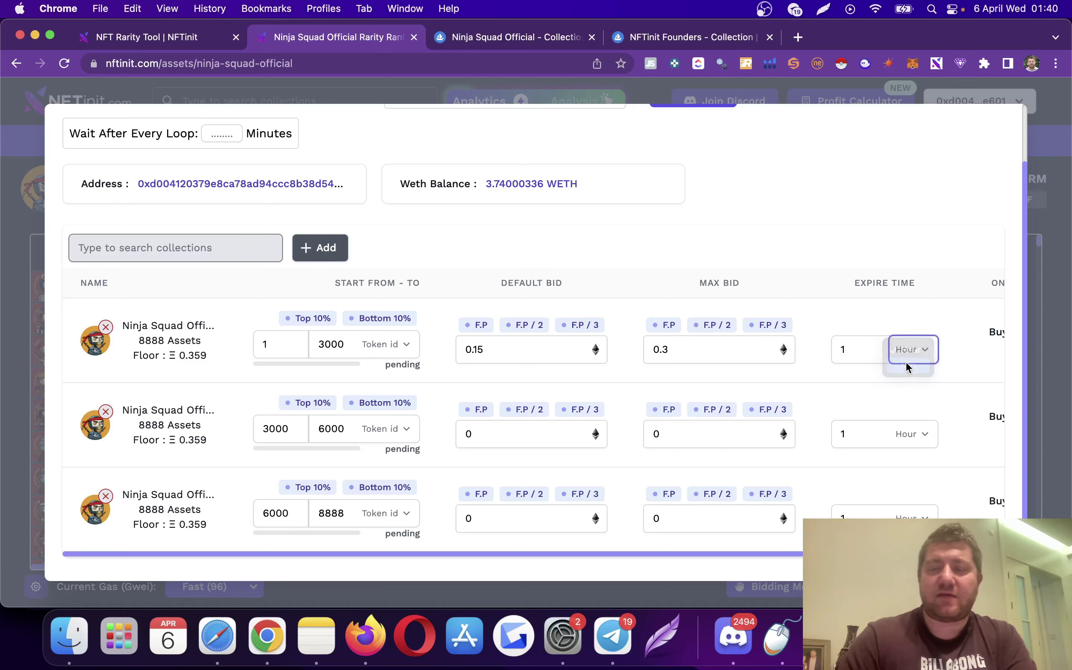
{"action": "left_click", "coordinate": [875, 349]}
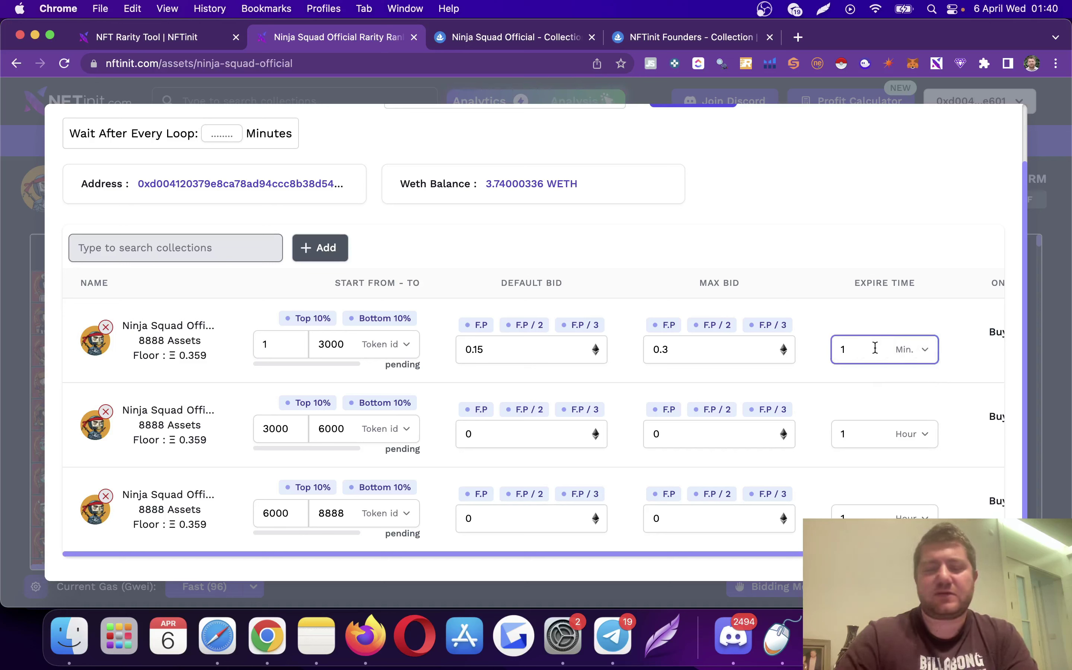
{"action": "type", "text": "25"}
{"action": "left_click", "coordinate": [920, 334]}
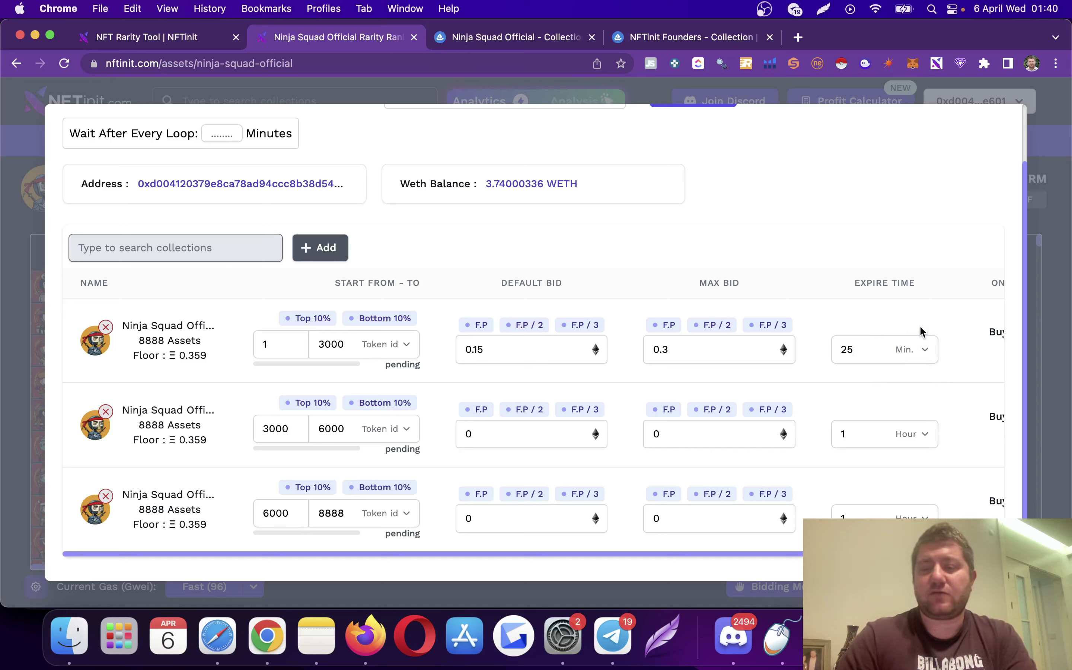
Step: Set the bid expire time of the second and third entries to 25 minutes each
{"action": "left_click", "coordinate": [911, 430]}
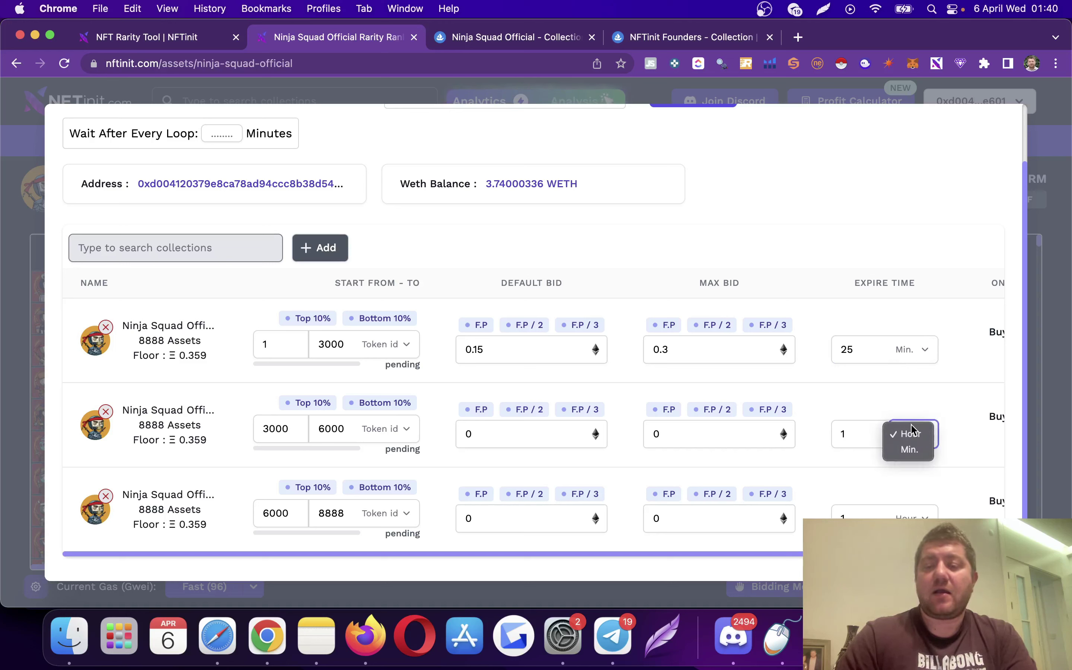
{"action": "left_click", "coordinate": [908, 449]}
{"action": "left_click", "coordinate": [868, 433]}
{"action": "key", "text": "BackSpace"}
{"action": "type", "text": "25"}
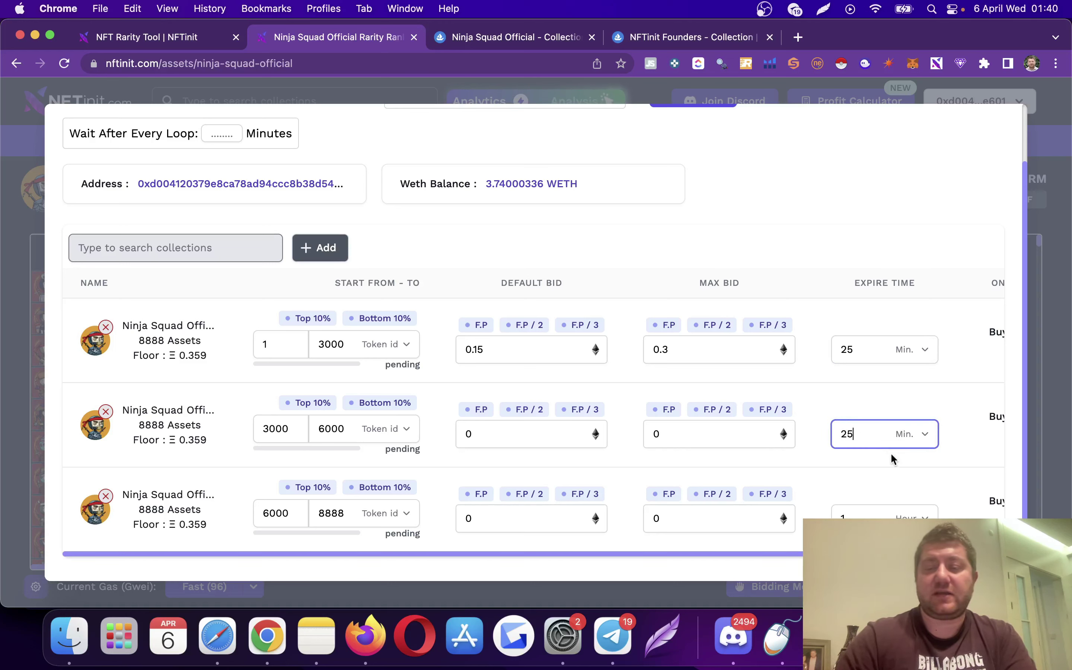
{"action": "left_click", "coordinate": [911, 515]}
{"action": "left_click", "coordinate": [871, 514]}
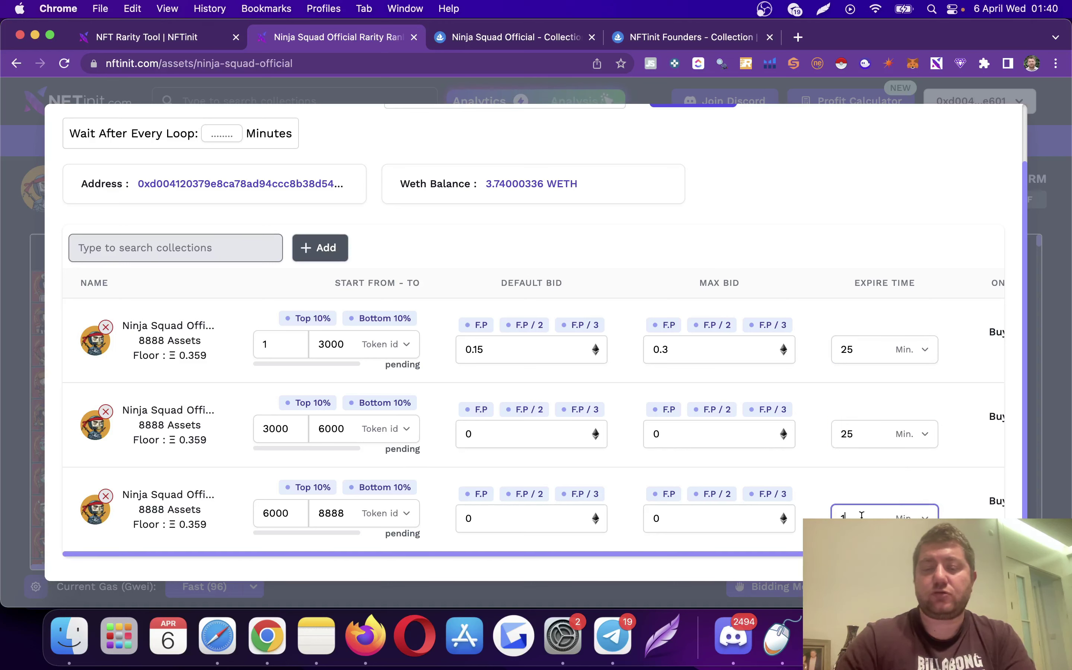
{"action": "key", "text": "BackSpace"}
{"action": "type", "text": "25"}
Step: Set the max bid of the second and third entries to 0.3
{"action": "left_click", "coordinate": [739, 444]}
{"action": "key", "text": "BackSpace"}
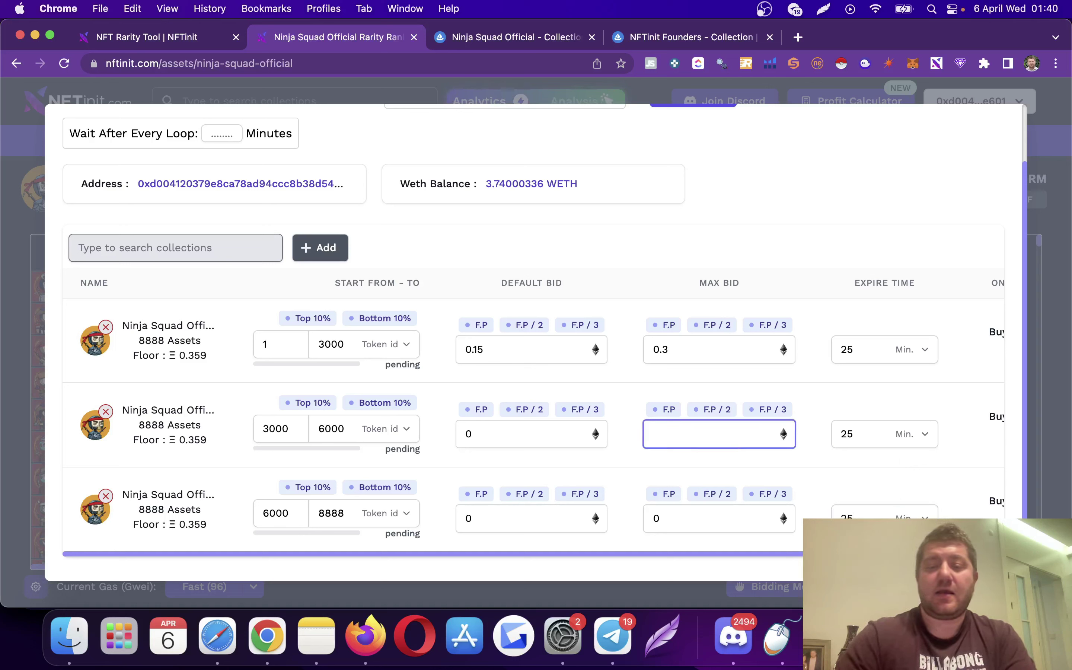
{"action": "type", "text": "0.3"}
{"action": "left_click", "coordinate": [700, 513]}
{"action": "key", "text": "BackSpace"}
{"action": "type", "text": "0.3"}
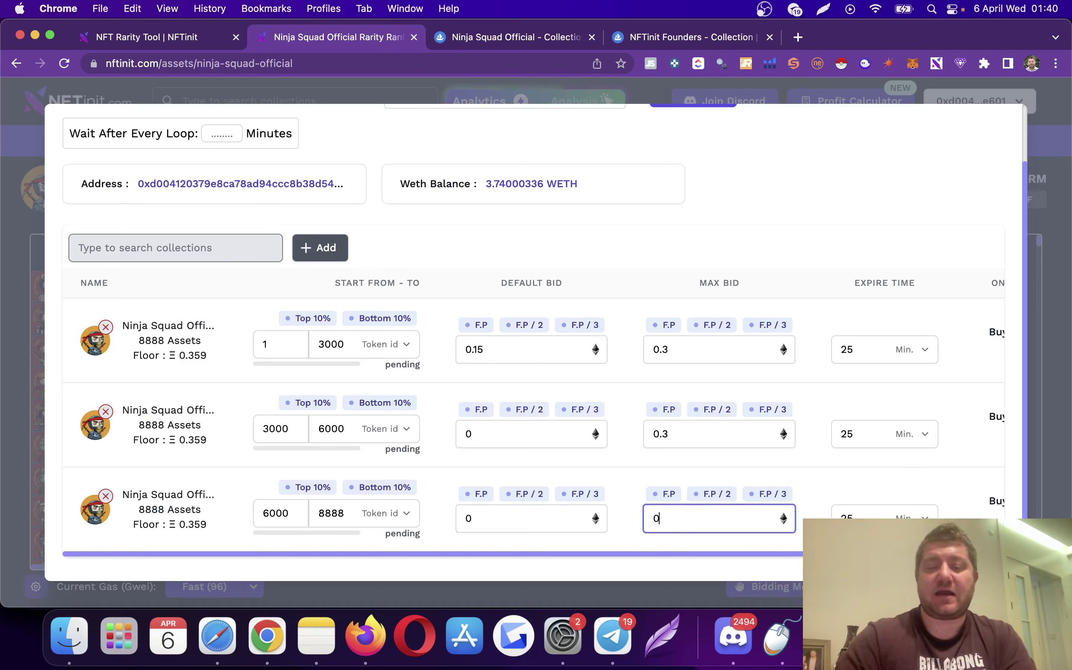
Step: Set the default bid of the second and third Ninja Squad Official entries to 0.15
{"action": "left_click", "coordinate": [518, 434]}
{"action": "key", "text": "BackSpace"}
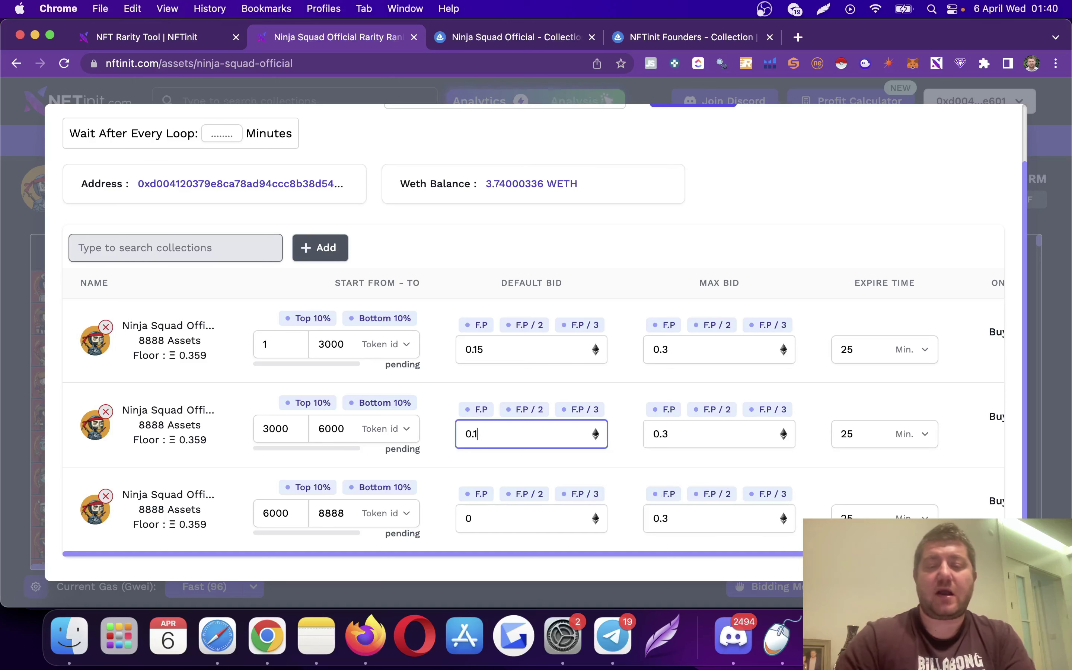
{"action": "type", "text": "0.15"}
{"action": "left_click", "coordinate": [482, 510]}
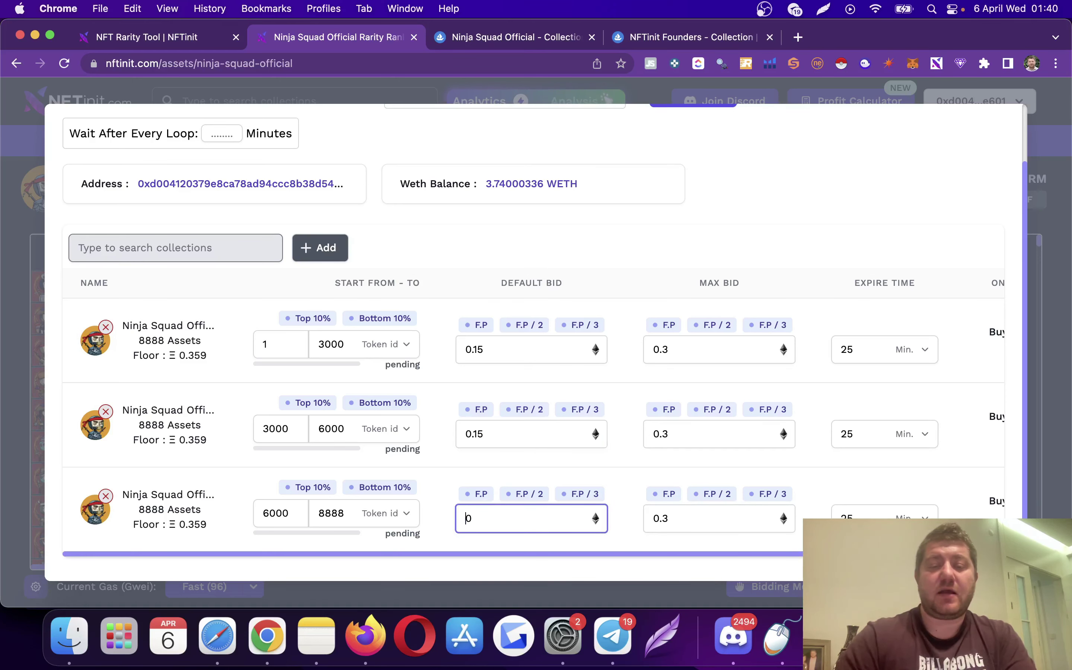
{"action": "type", "text": "0.15"}
{"action": "scroll", "coordinate": [330, 346], "scroll_direction": "up", "scroll_amount": 3}
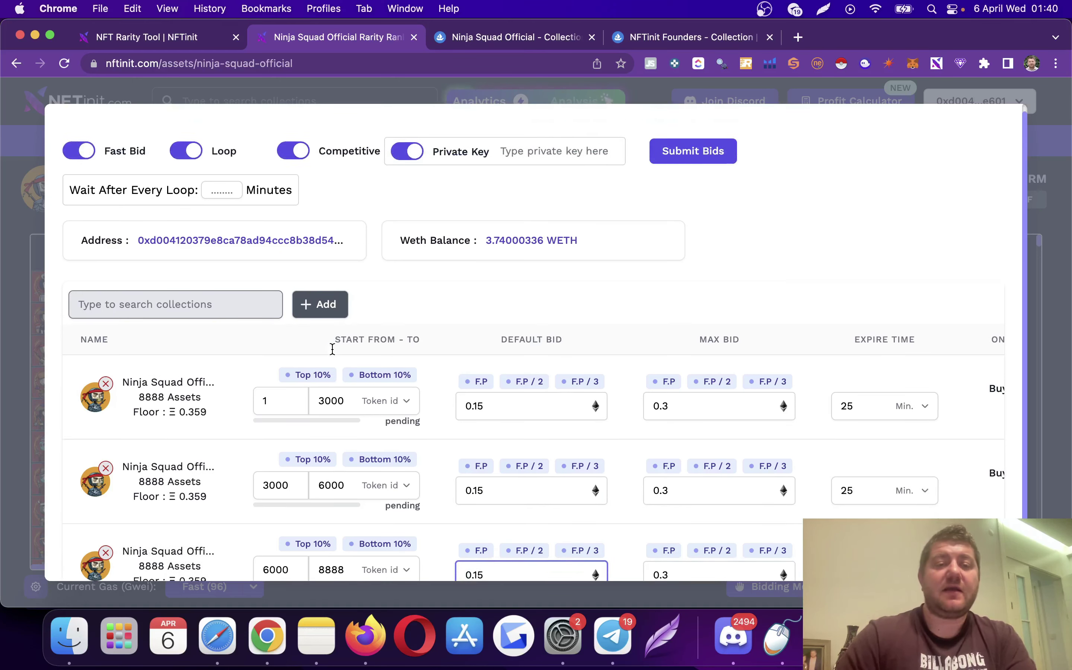
{"action": "mouse_move", "coordinate": [209, 175]}
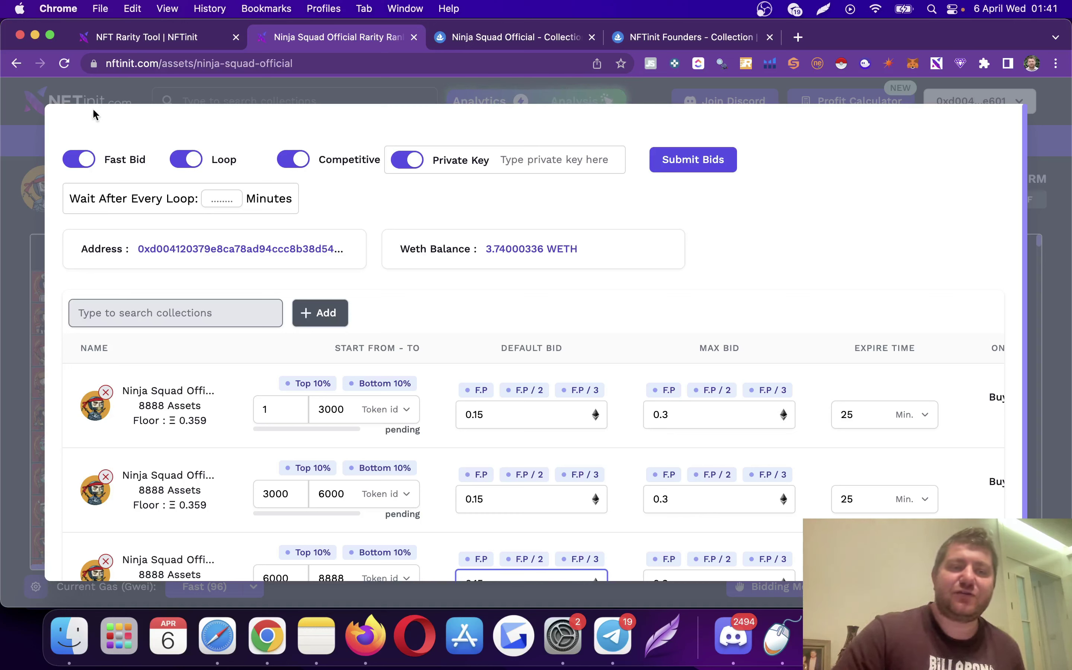
{"action": "mouse_move", "coordinate": [69, 159]}
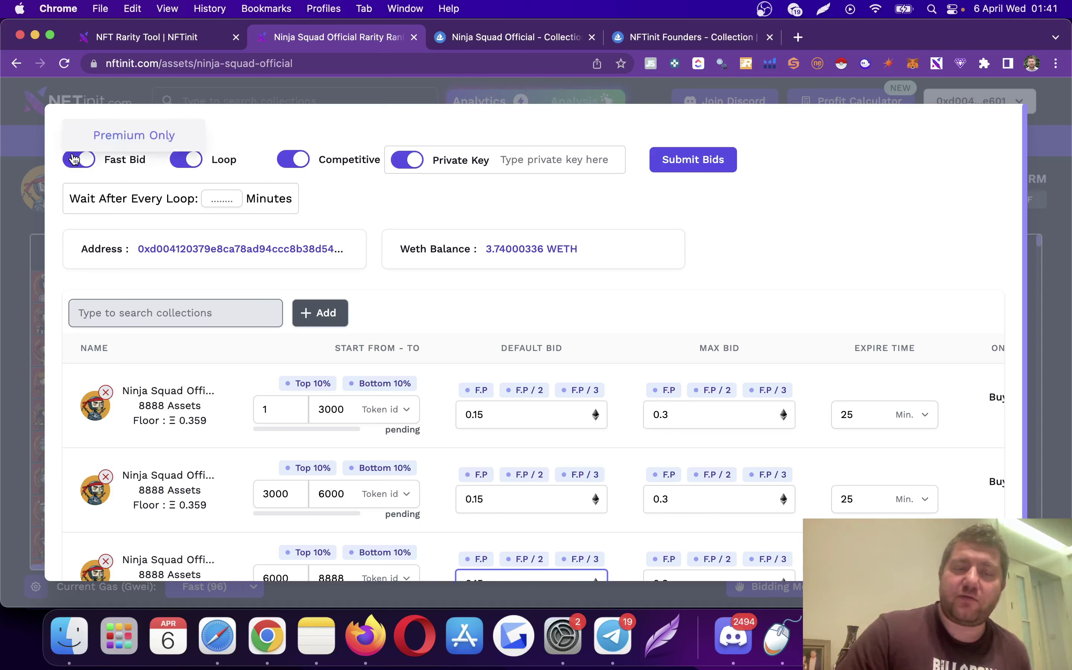
{"action": "mouse_move", "coordinate": [186, 164]}
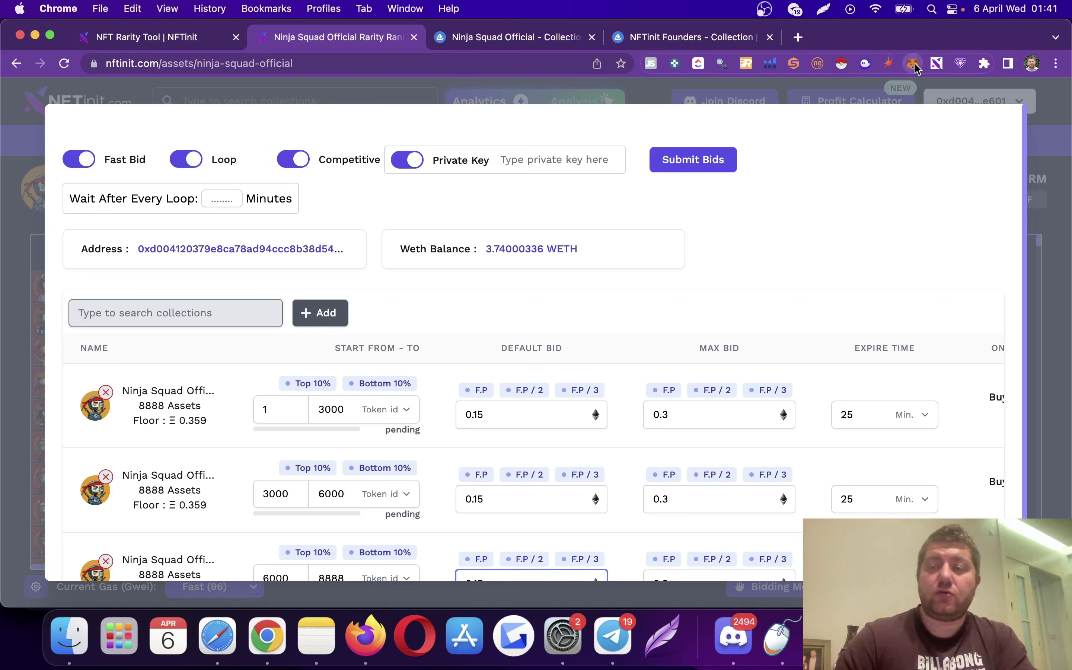
Step: Export the private key of Account 1 in the MetaMask wallet, authorising it with the wallet password
{"action": "key", "text": "alt+shift+m"}
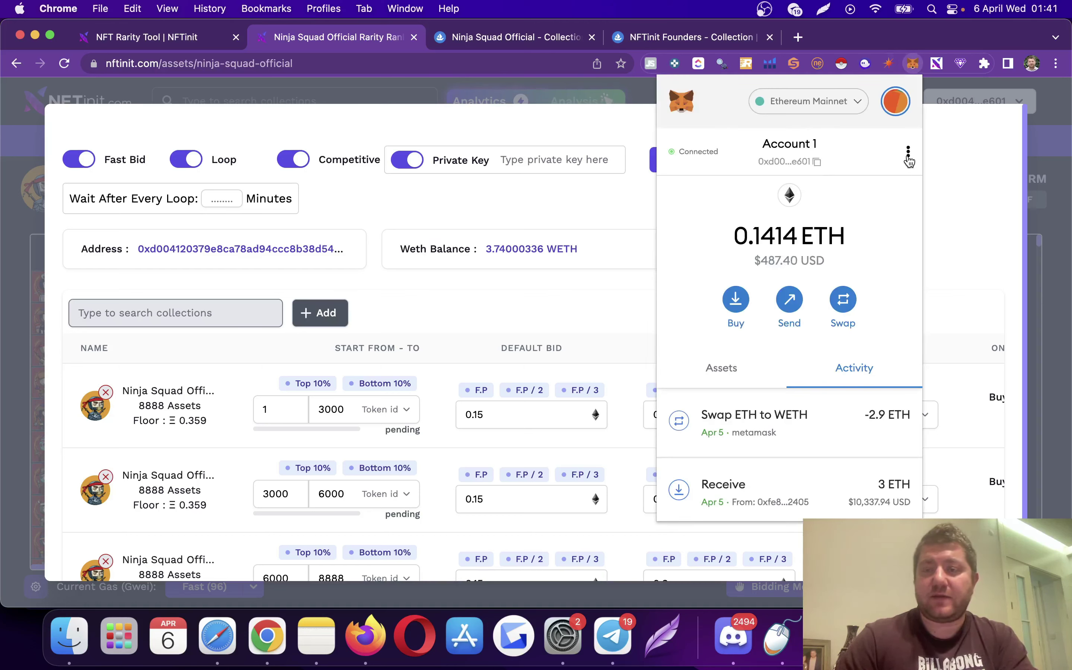
{"action": "left_click", "coordinate": [907, 155]}
{"action": "left_click", "coordinate": [836, 263]}
{"action": "left_click", "coordinate": [788, 421]}
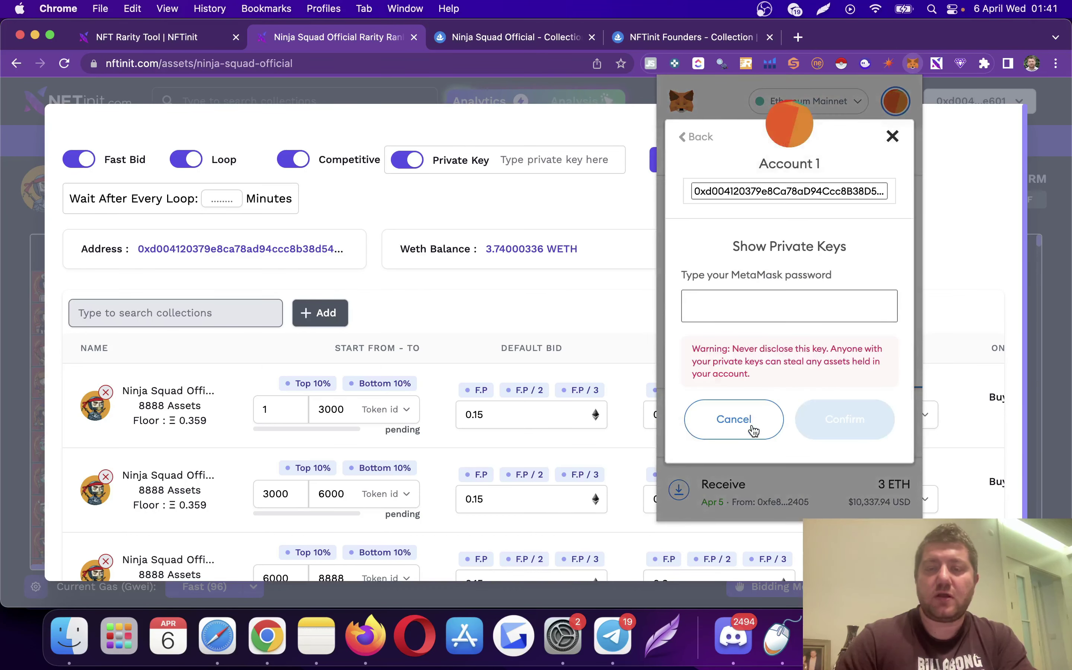
{"action": "type", "text": "•"}
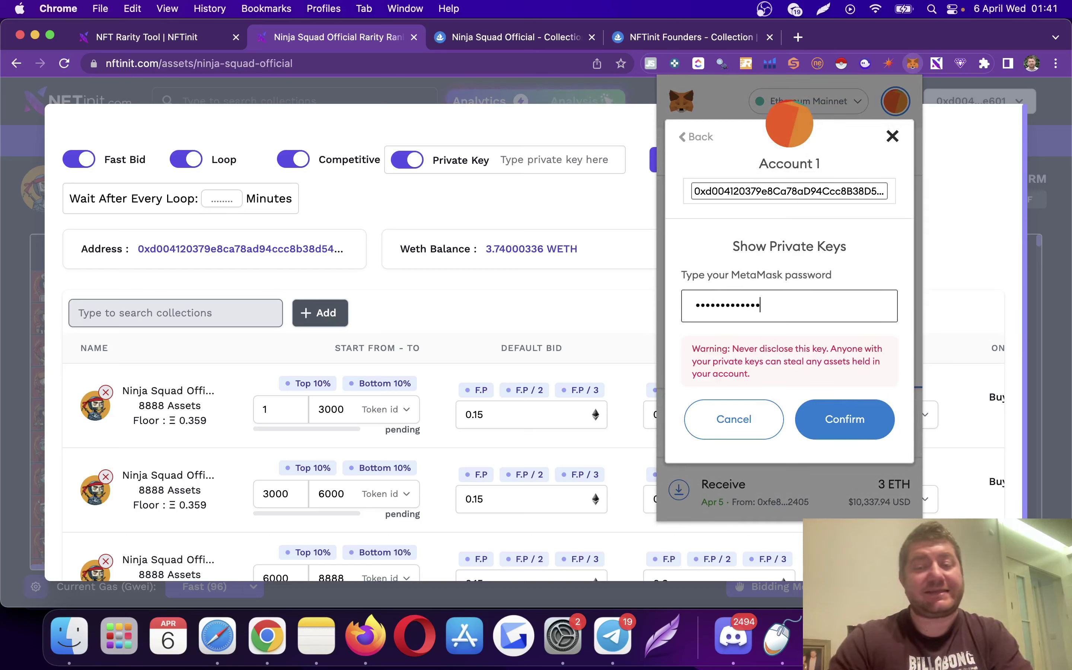
{"action": "left_click", "coordinate": [844, 420]}
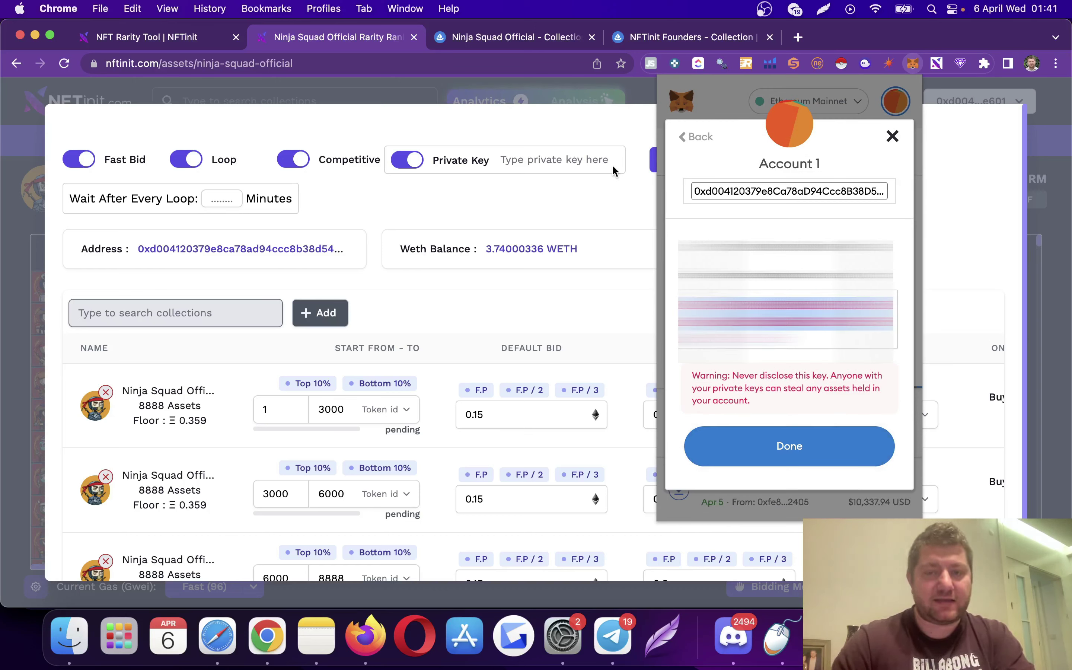
Step: Paste the wallet's private key into the bidding window's Private Key field
{"action": "left_click", "coordinate": [567, 211]}
{"action": "left_click", "coordinate": [569, 165]}
{"action": "key", "text": "super+v"}
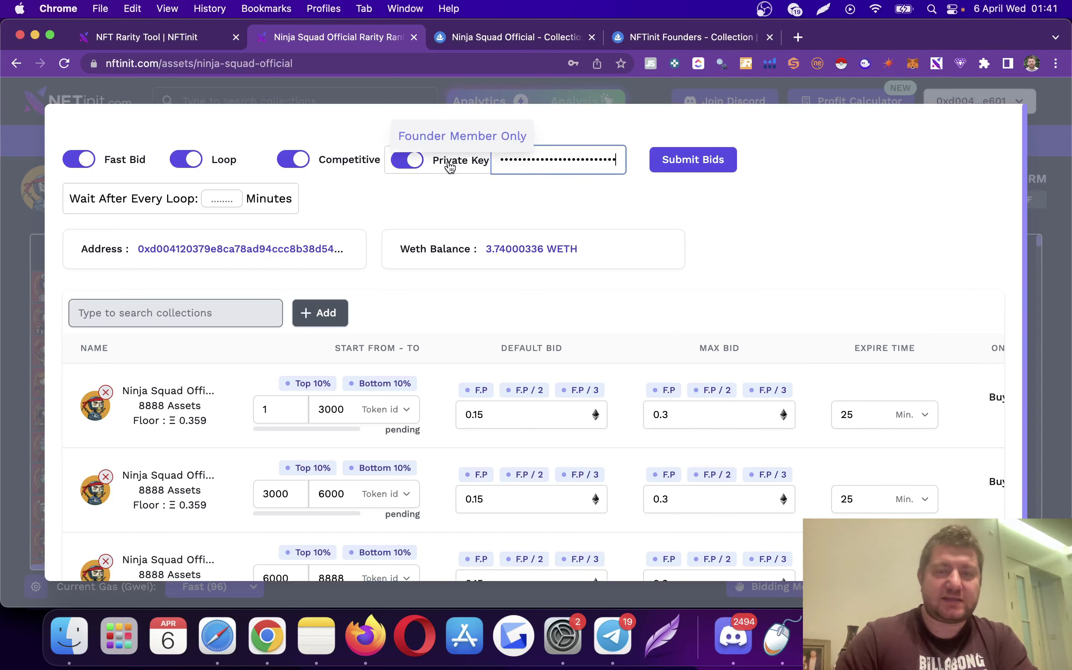
Step: Submit the bids for the three Ninja Squad Official entries and start the bidding
{"action": "scroll", "coordinate": [476, 197], "scroll_direction": "down", "scroll_amount": 2}
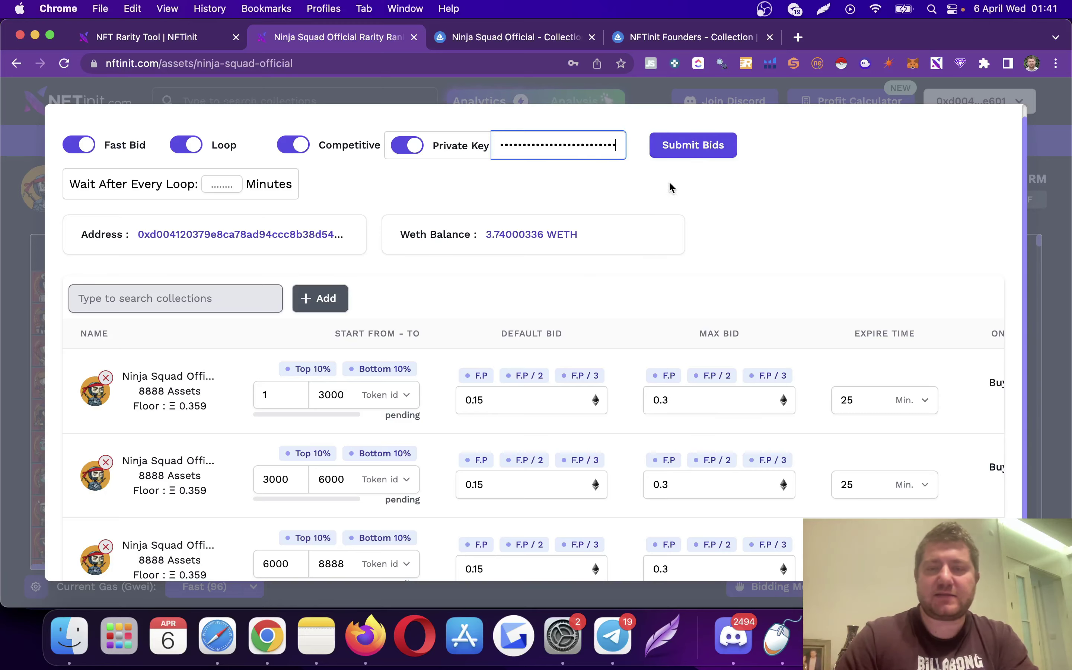
{"action": "left_click", "coordinate": [710, 156]}
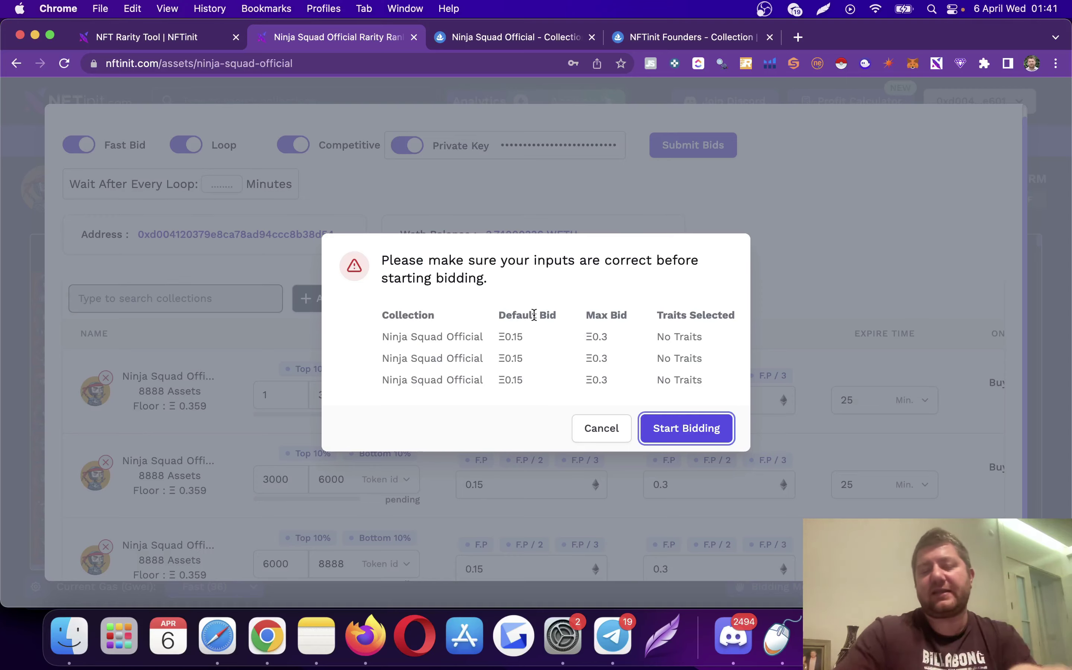
{"action": "left_click", "coordinate": [688, 429]}
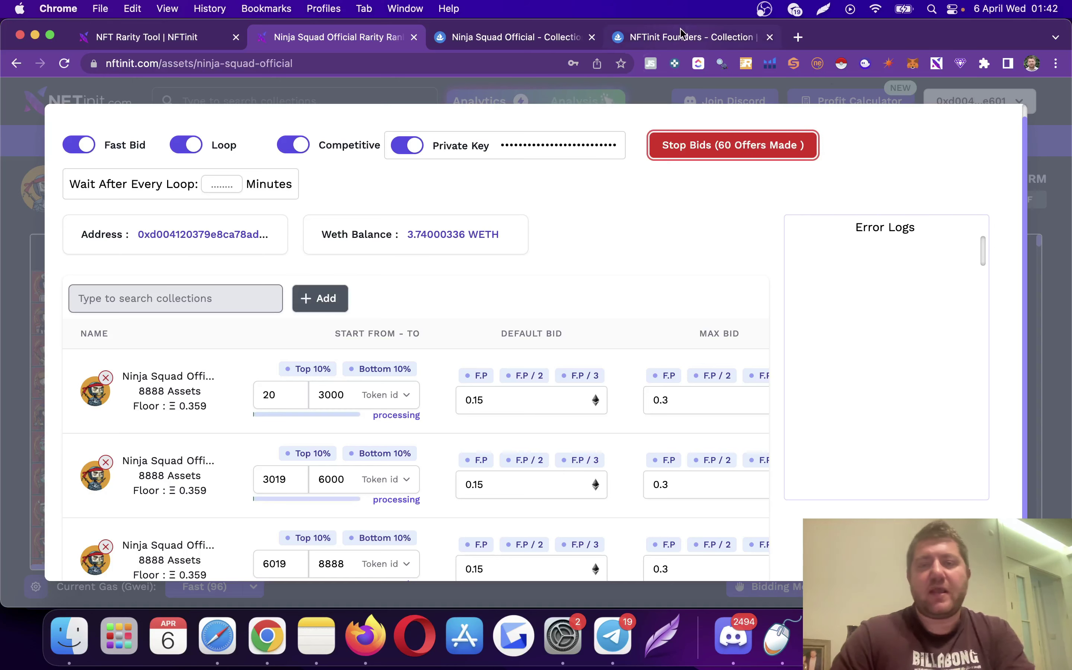
Step: Switch to OpenSea and review the offers in the own profile's activity
{"action": "left_click", "coordinate": [666, 37]}
{"action": "mouse_move", "coordinate": [1008, 98]}
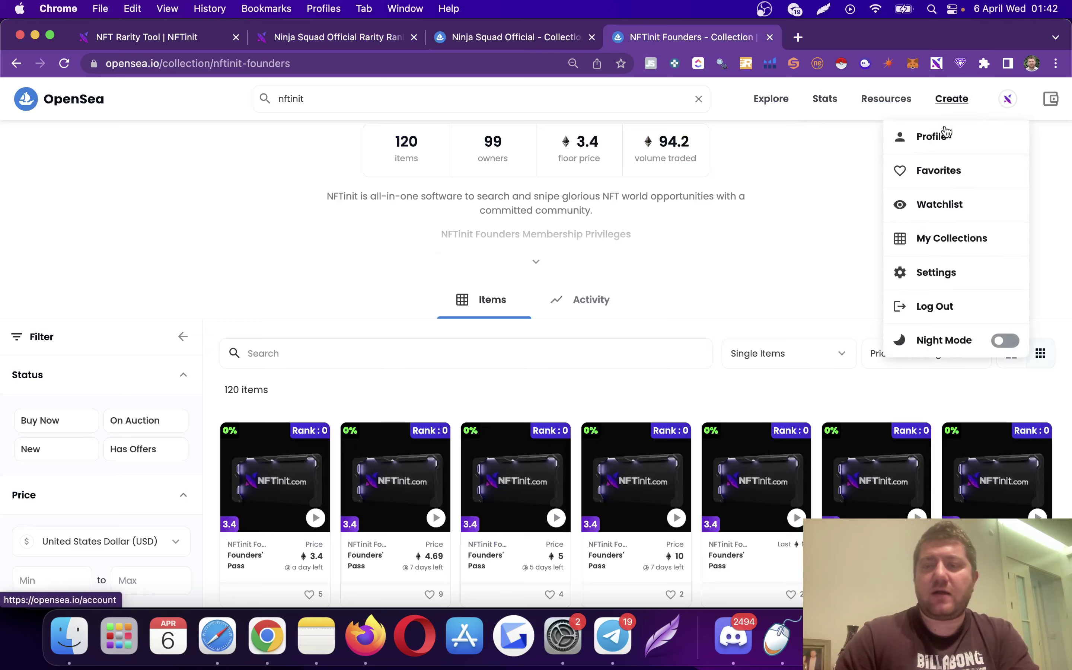
{"action": "left_click", "coordinate": [937, 136]}
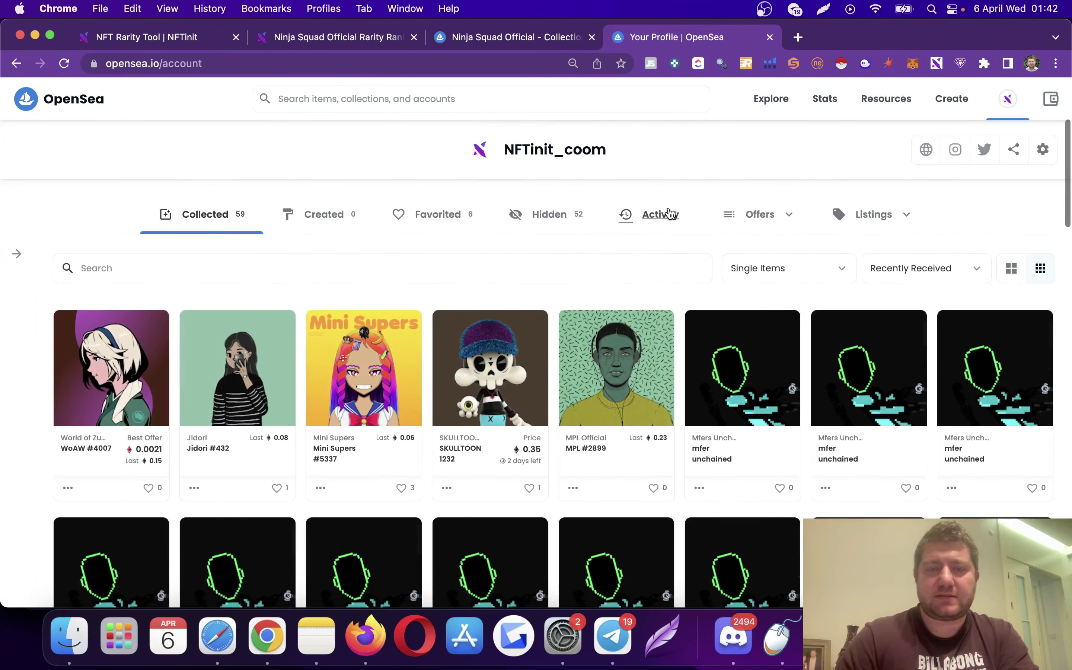
{"action": "left_click", "coordinate": [669, 211]}
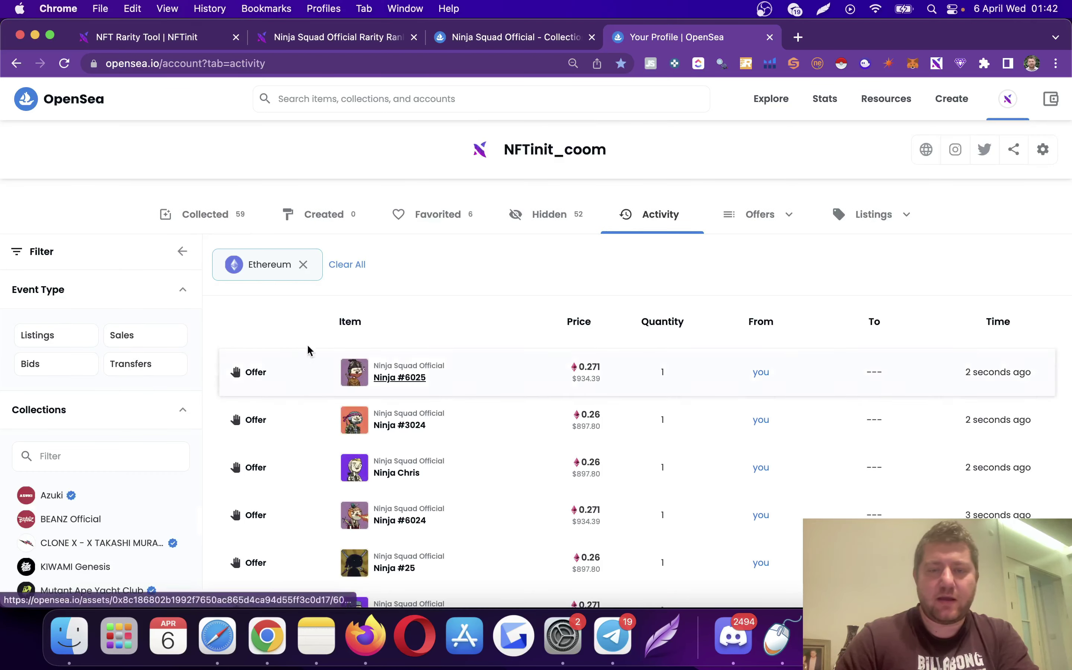
{"action": "scroll", "coordinate": [471, 345], "scroll_direction": "down", "scroll_amount": 2}
{"action": "scroll", "coordinate": [471, 347], "scroll_direction": "down", "scroll_amount": 1}
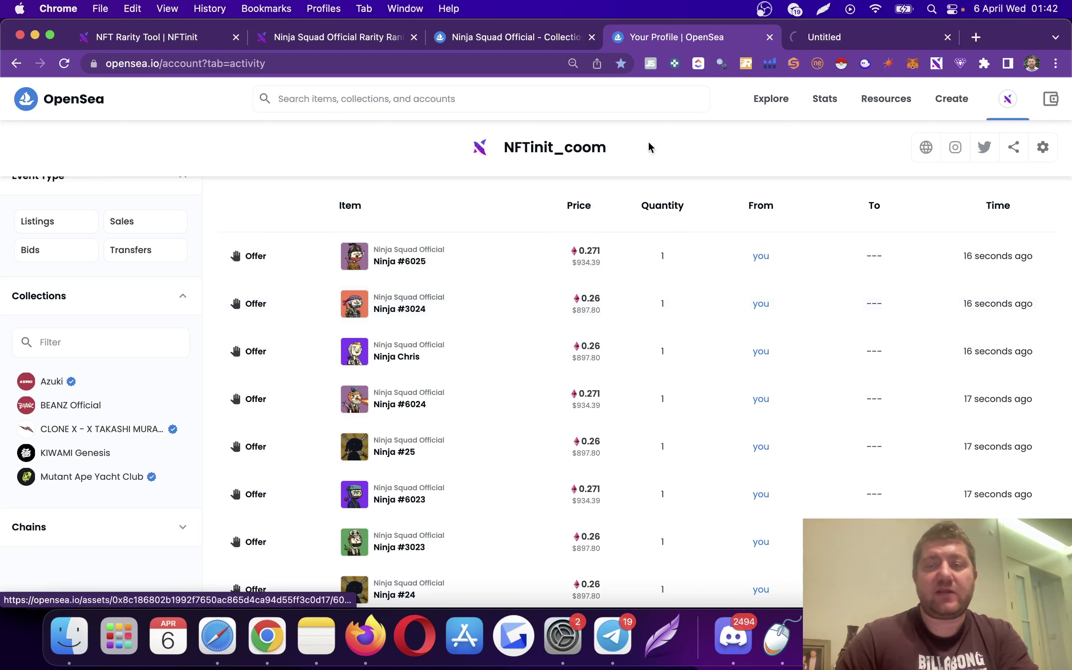
Step: Open Ninja #3024 and Ninja #6025 in separate tabs and examine the offers on Ninja #3024
{"action": "left_click", "coordinate": [419, 267], "text": "super"}
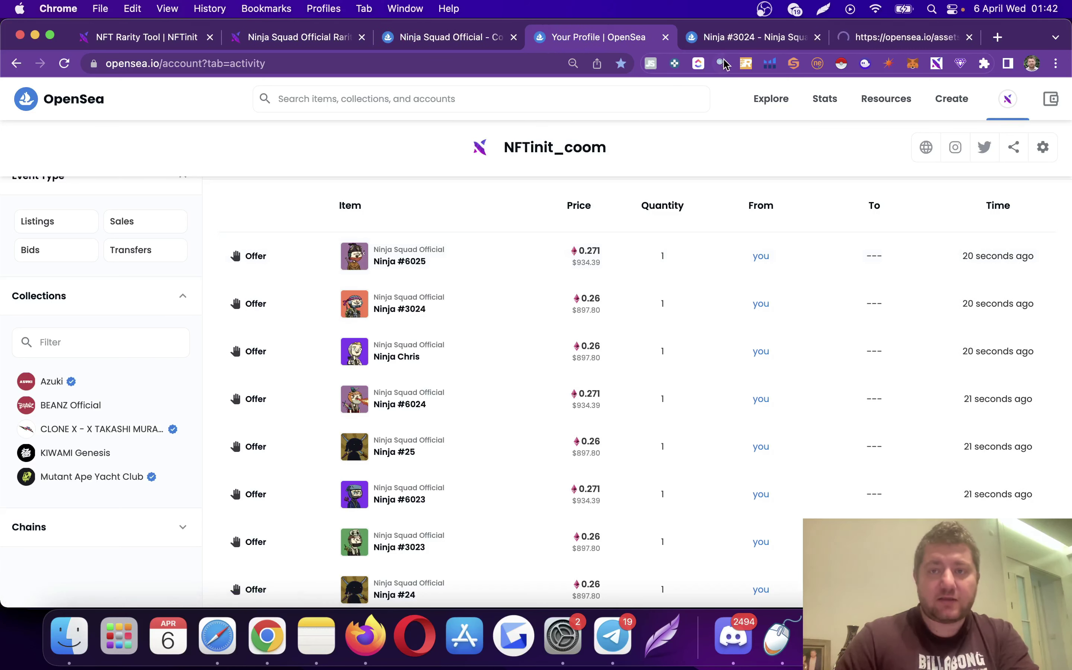
{"action": "left_click", "coordinate": [741, 44]}
{"action": "scroll", "coordinate": [673, 340], "scroll_direction": "down", "scroll_amount": 5}
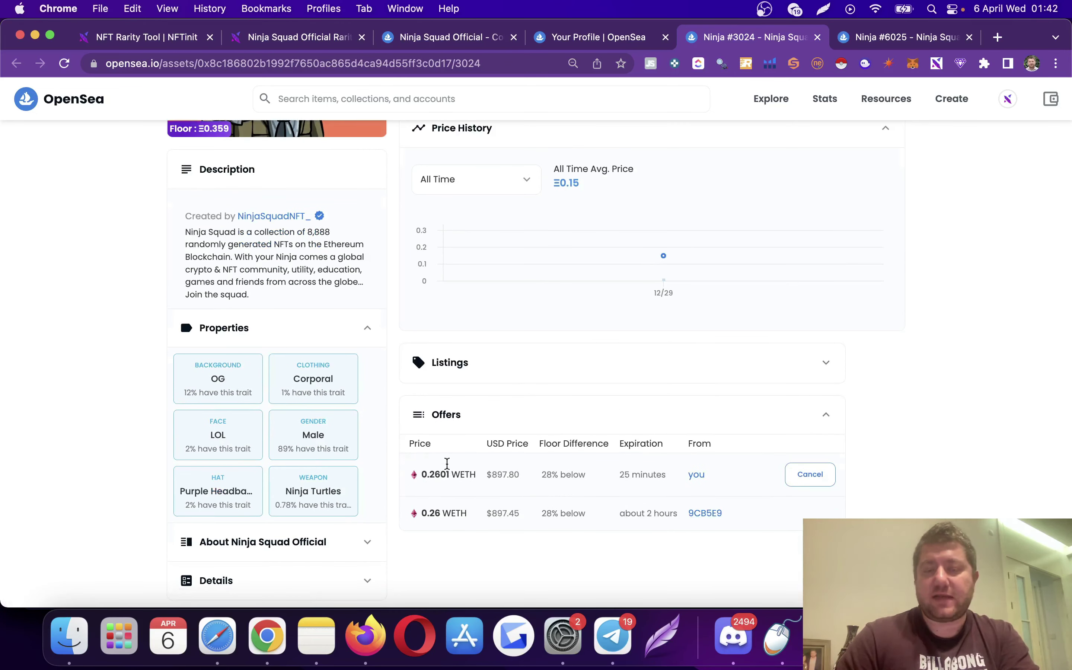
Step: Examine the offers on Ninja #6025, comparing the own bid with the competing one
{"action": "left_click", "coordinate": [882, 41]}
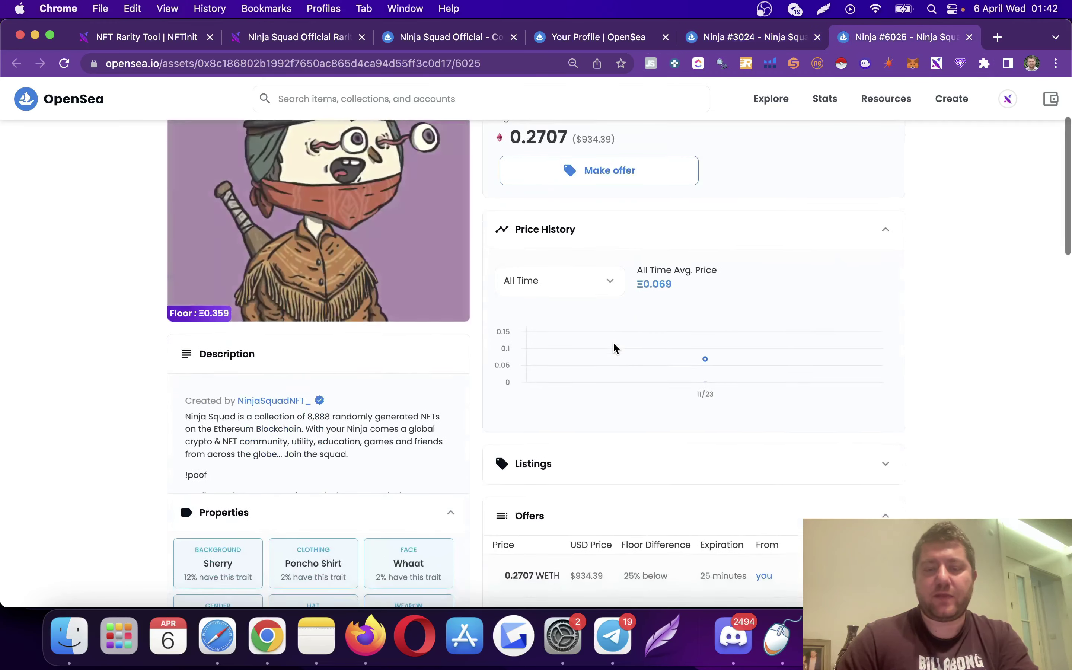
{"action": "scroll", "coordinate": [614, 344], "scroll_direction": "down", "scroll_amount": 3}
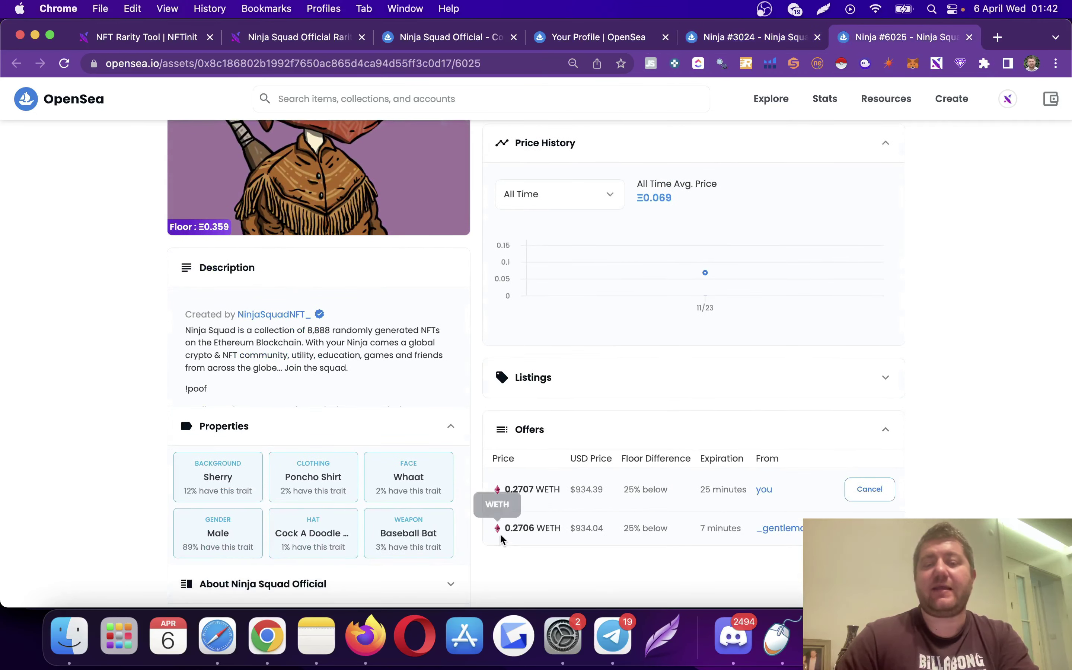
{"action": "scroll", "coordinate": [505, 538], "scroll_direction": "down", "scroll_amount": 4}
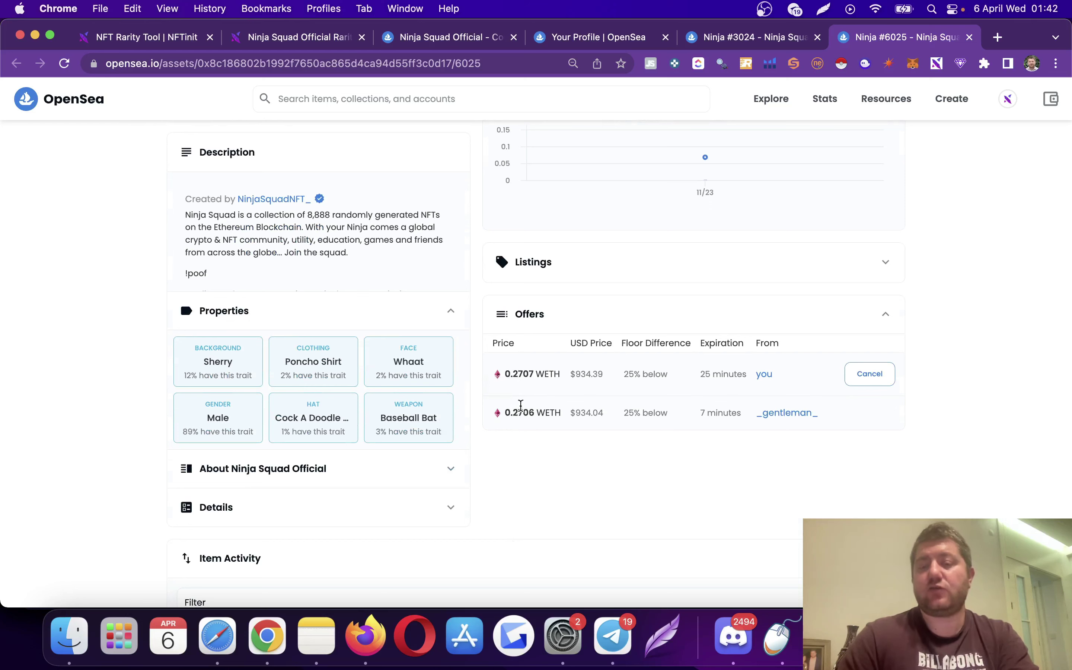
{"action": "scroll", "coordinate": [506, 375], "scroll_direction": "down", "scroll_amount": 1}
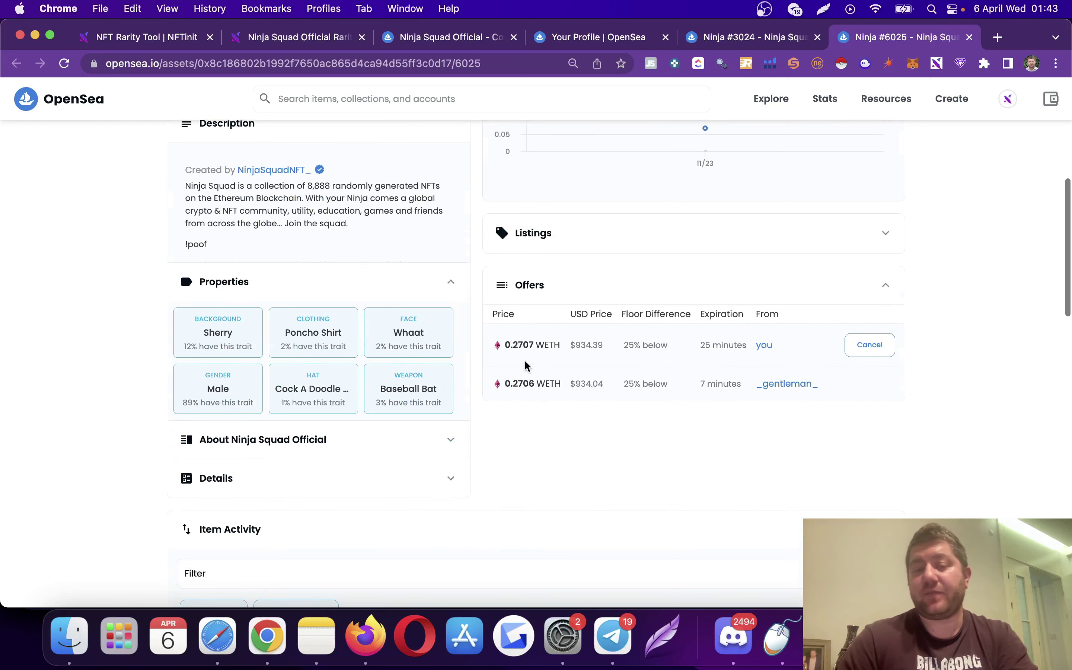
Step: Recheck the profile's latest offers on OpenSea, and return to NFTinit's bidding window to review the progress of the three entries
{"action": "left_click", "coordinate": [615, 37]}
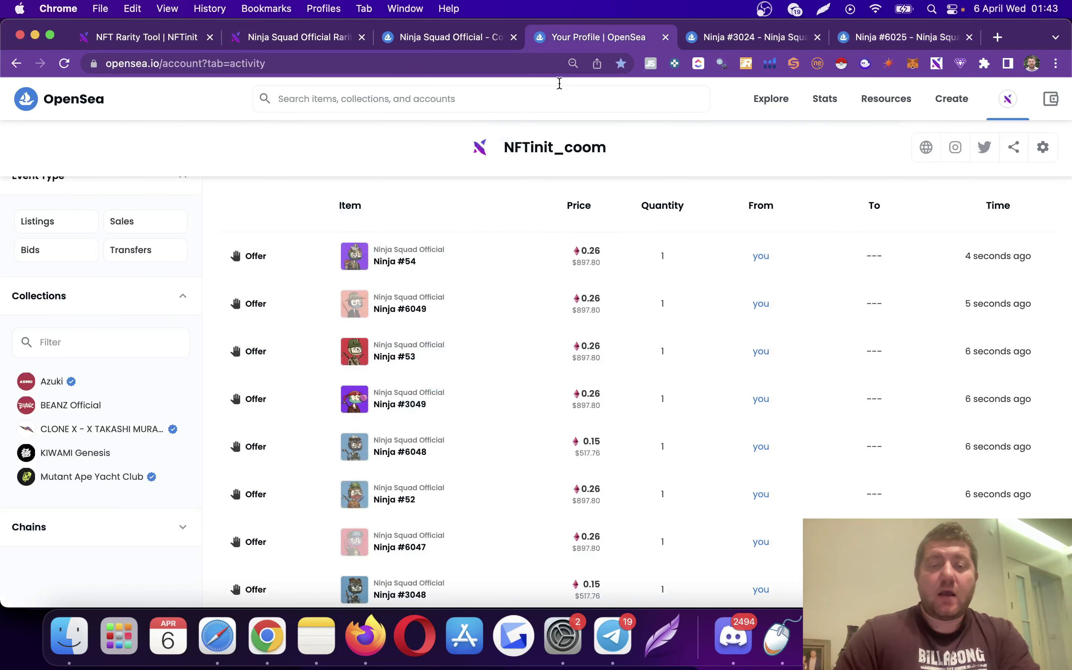
{"action": "left_click", "coordinate": [473, 40]}
{"action": "left_click", "coordinate": [306, 39]}
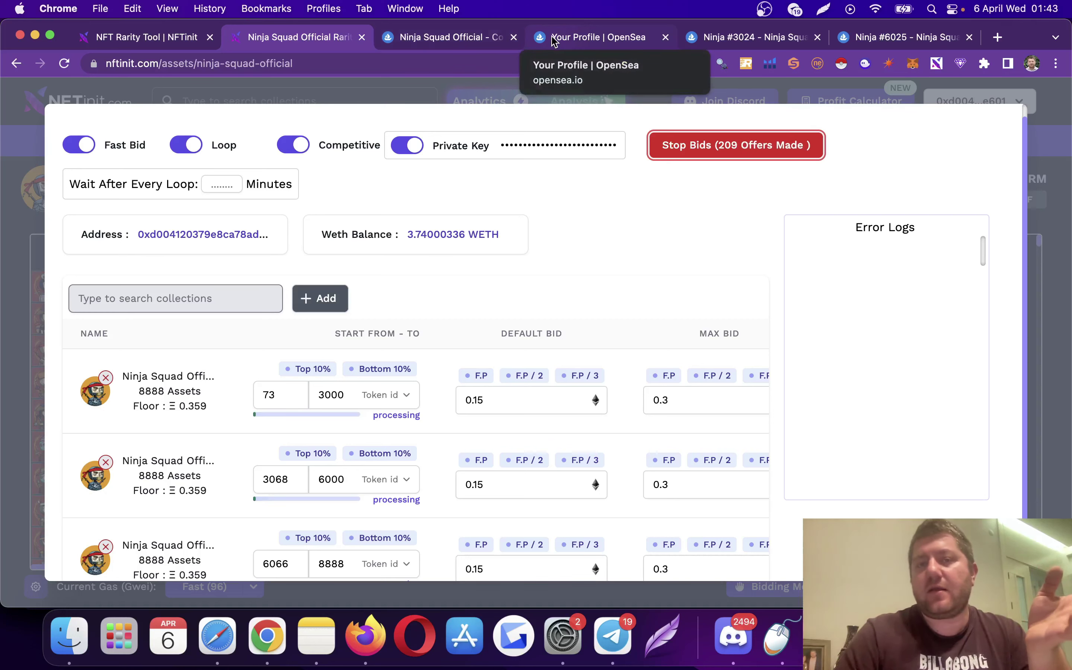
{"action": "scroll", "coordinate": [459, 205], "scroll_direction": "down", "scroll_amount": 2}
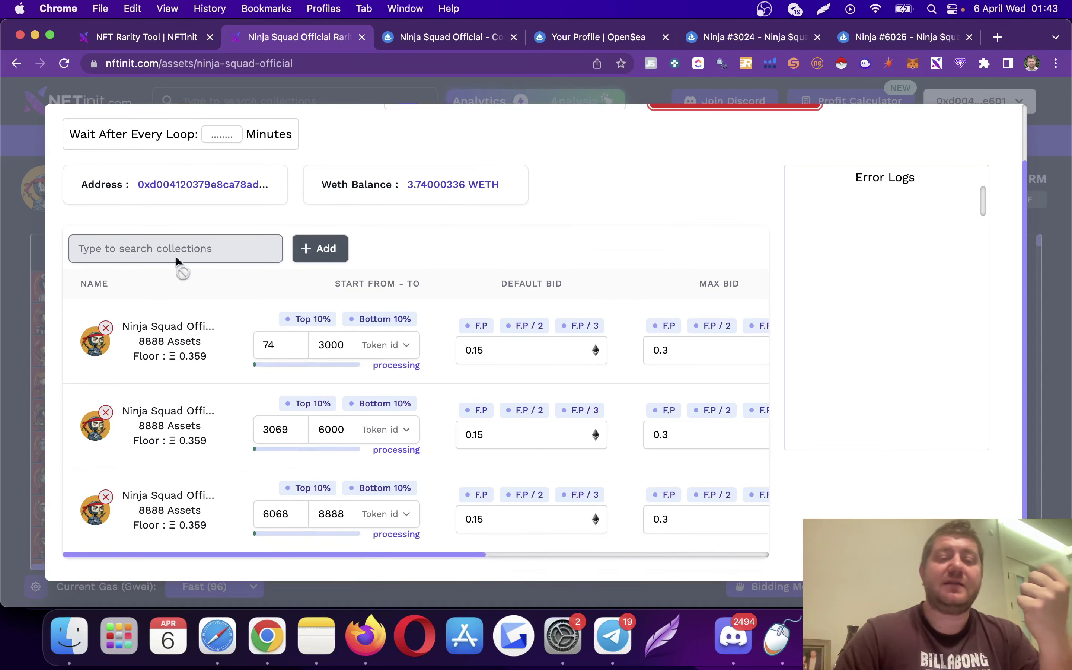
{"action": "scroll", "coordinate": [176, 259], "scroll_direction": "up", "scroll_amount": 3}
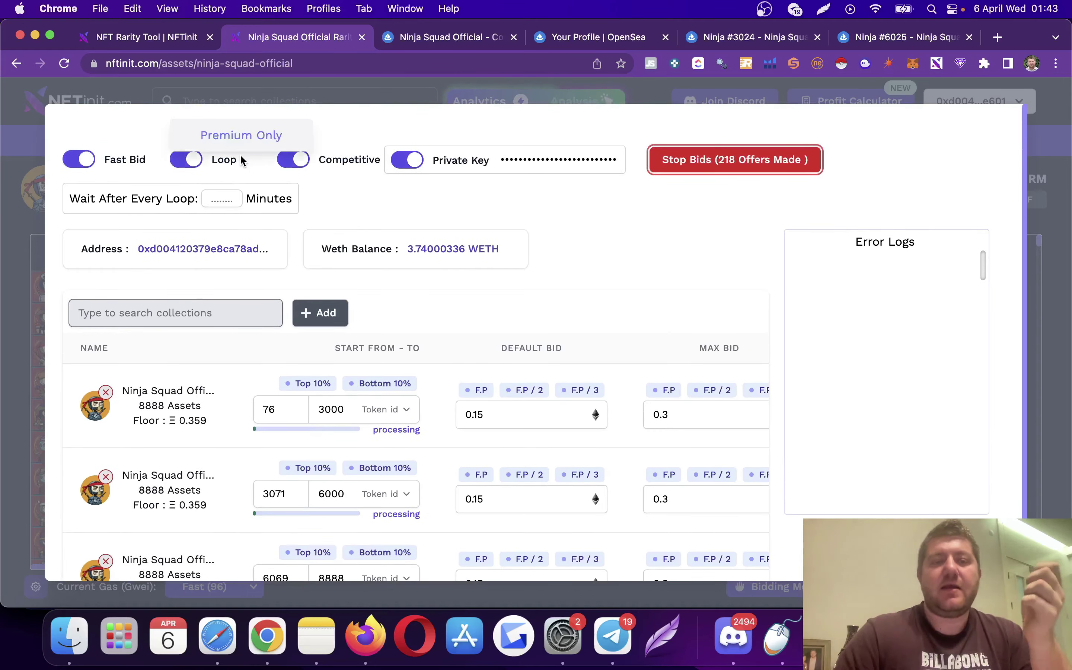
{"action": "scroll", "coordinate": [273, 270], "scroll_direction": "down", "scroll_amount": 2}
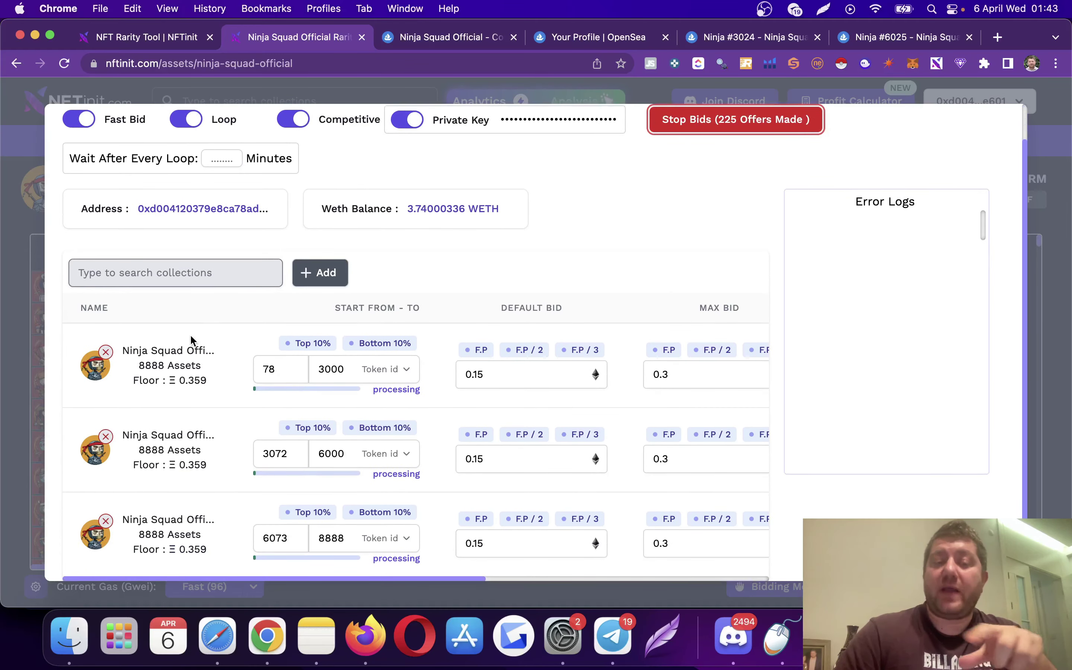
Step: Stop the running bids and confirm ending the bidding process
{"action": "scroll", "coordinate": [170, 420], "scroll_direction": "up", "scroll_amount": 2}
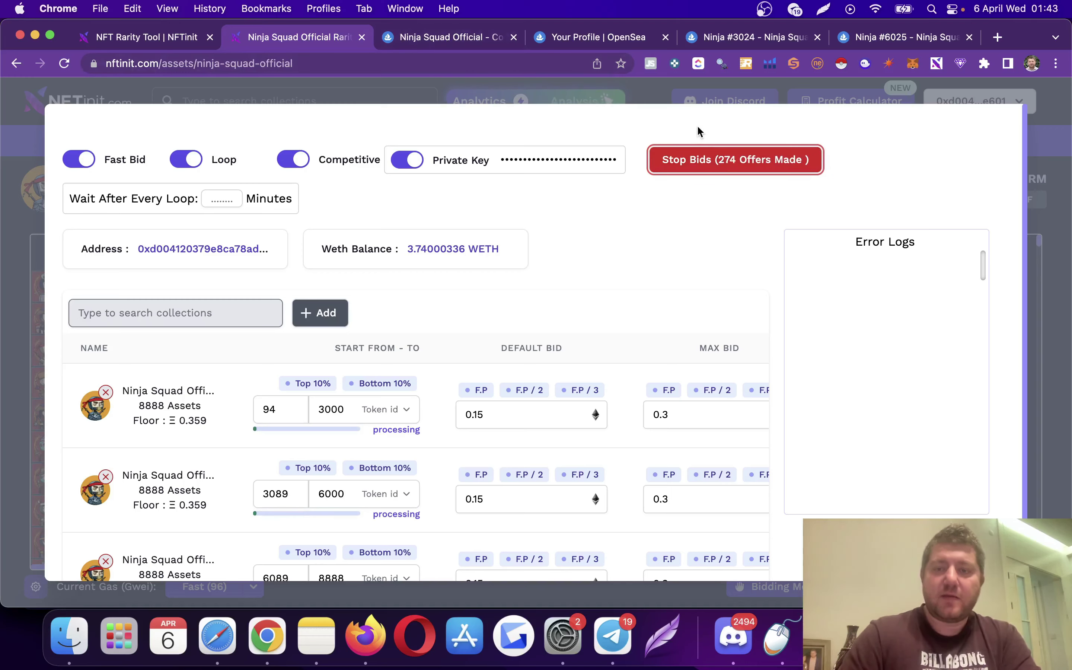
{"action": "left_click", "coordinate": [706, 160]}
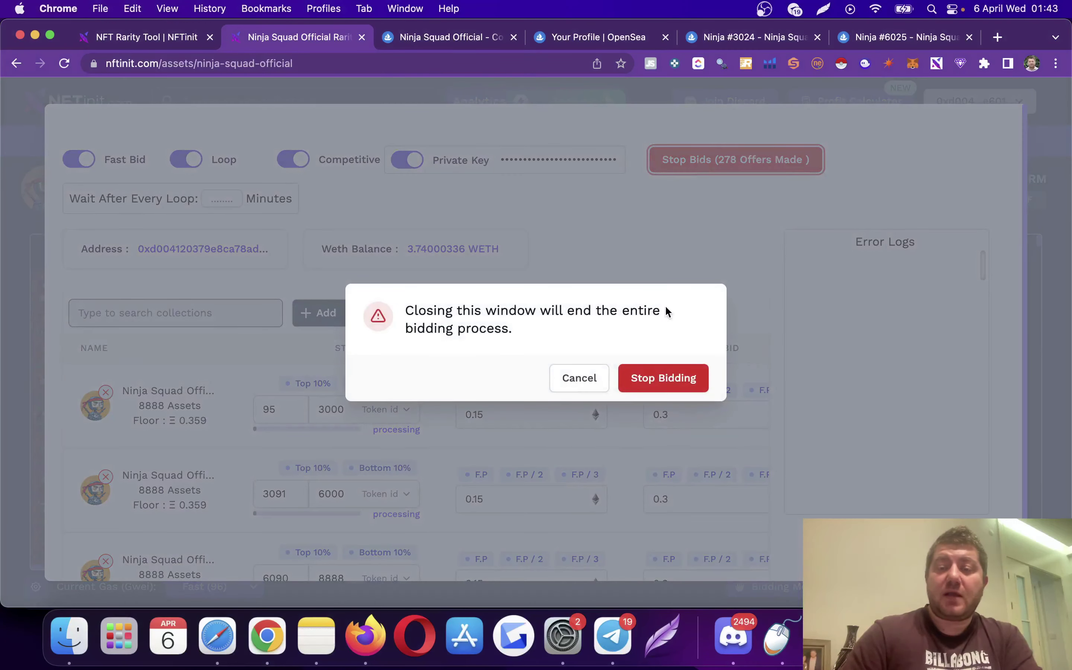
{"action": "left_click", "coordinate": [648, 381]}
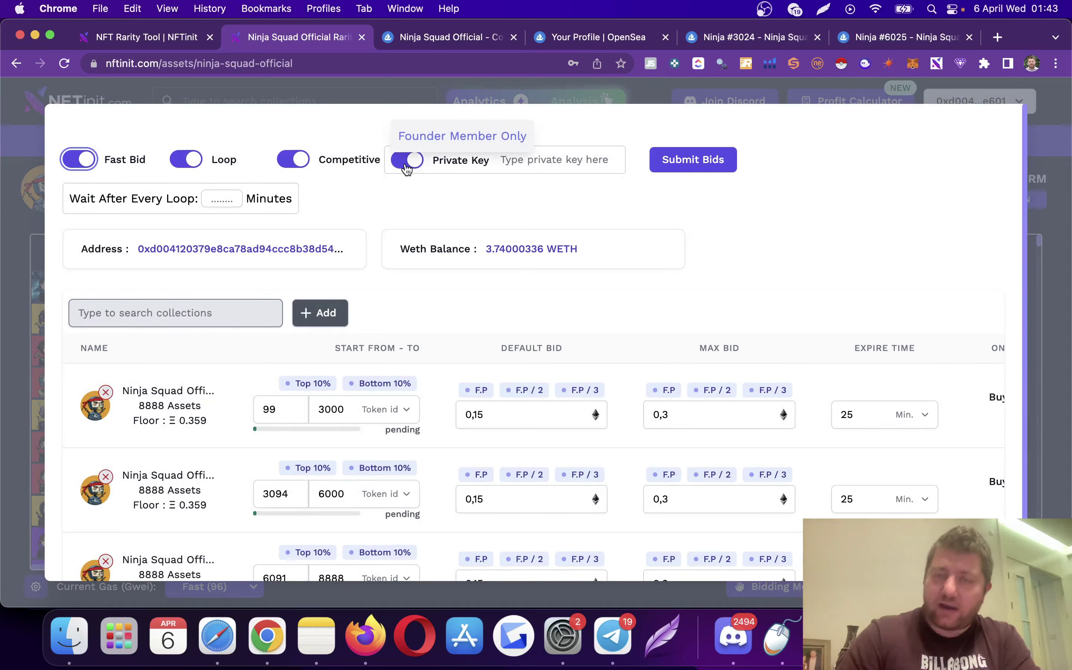
Step: Turn off the Private Key option for the Ninja Squad Official bids
{"action": "left_click", "coordinate": [406, 168]}
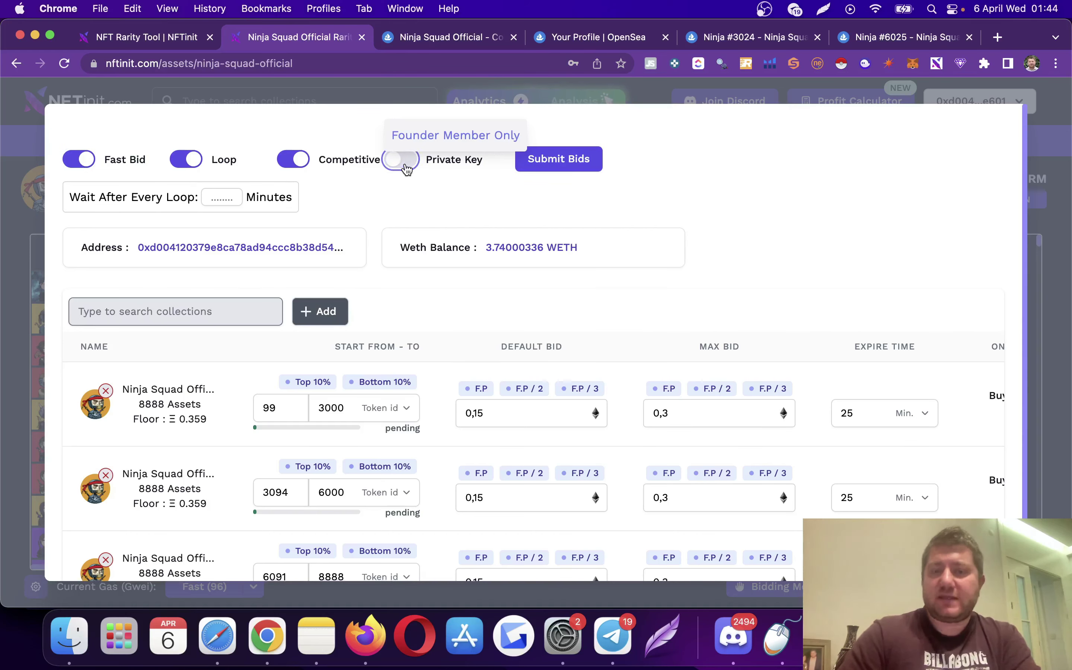
{"action": "scroll", "coordinate": [629, 326], "scroll_direction": "down", "scroll_amount": 3}
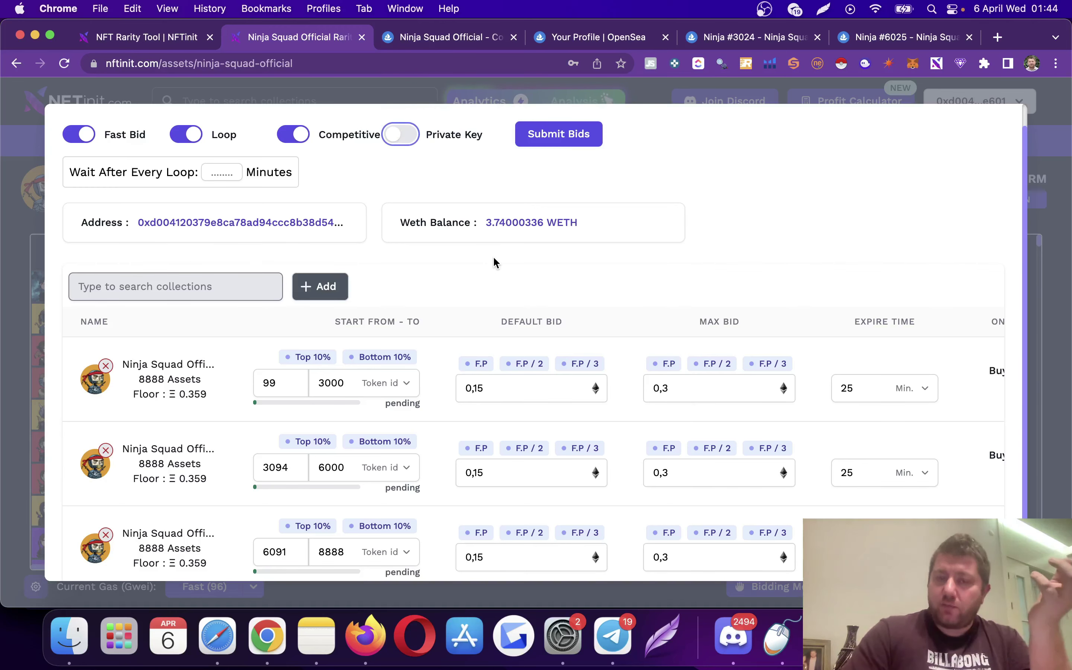
{"action": "scroll", "coordinate": [493, 259], "scroll_direction": "up", "scroll_amount": 1}
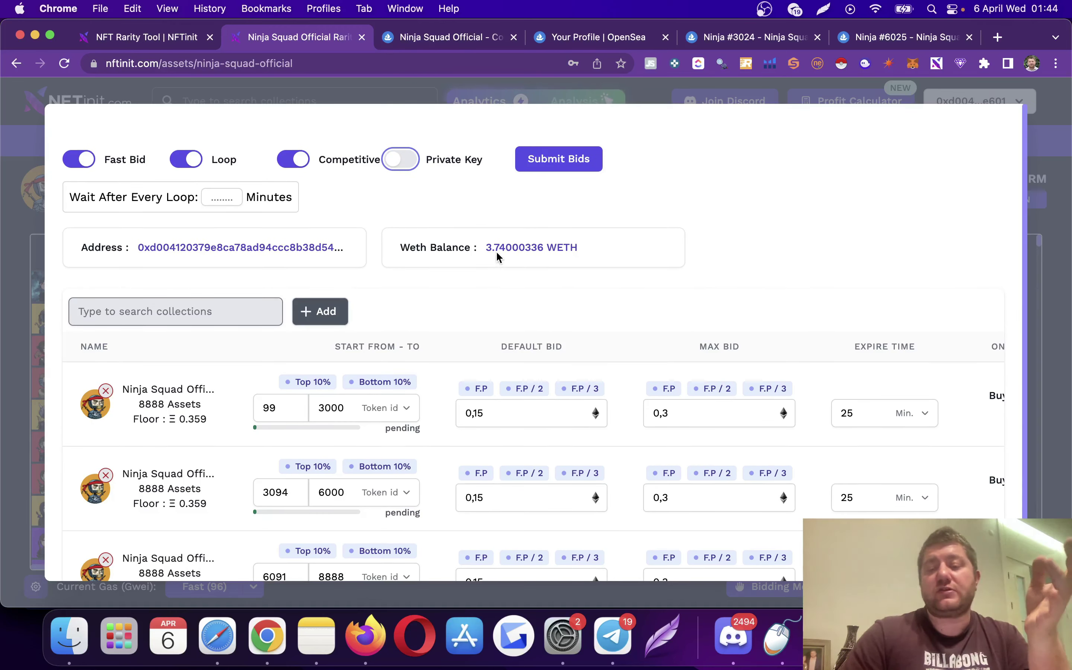
Step: Submit the three Ninja Squad Official bids with Private Key off and confirm starting the bidding
{"action": "left_click", "coordinate": [574, 160]}
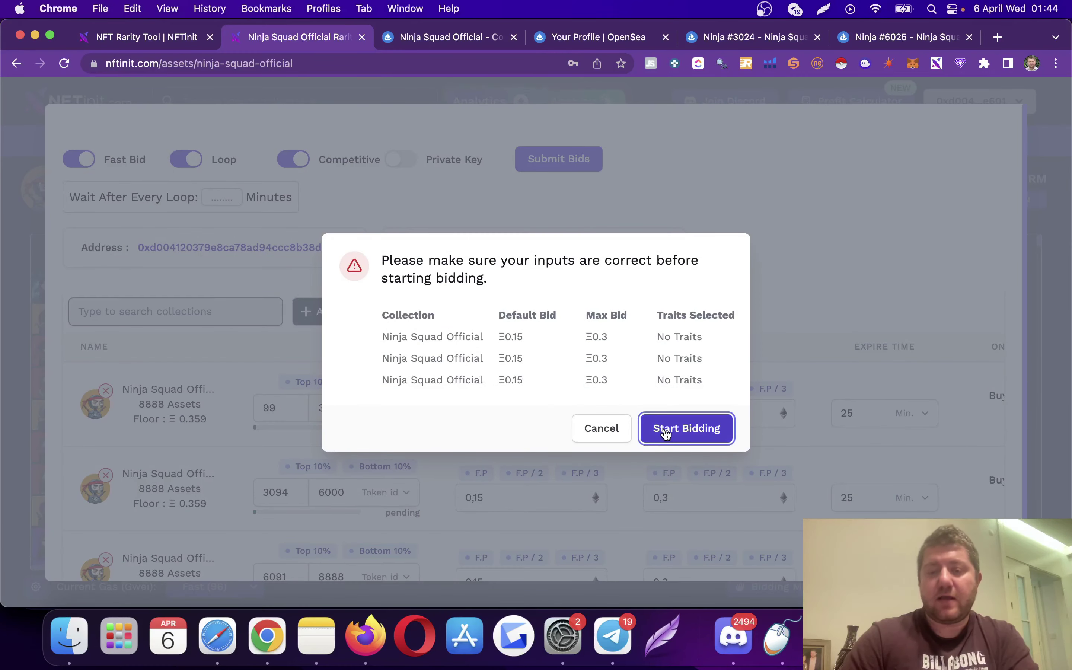
{"action": "left_click", "coordinate": [666, 432]}
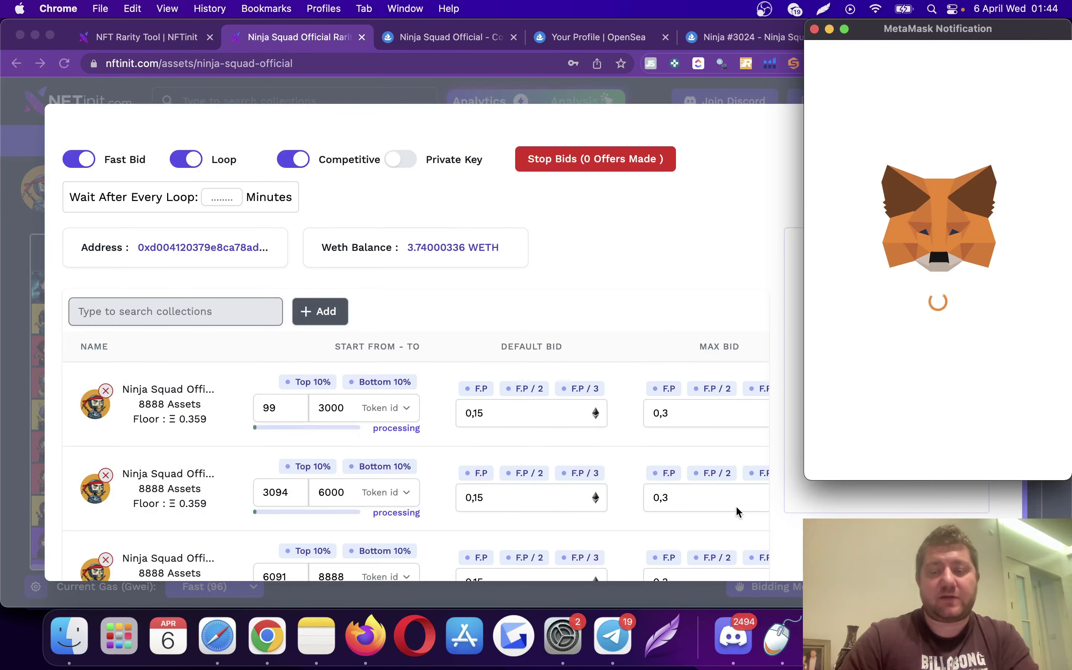
Step: Switch to the 1Clicker auto clicker and clear all of its saved click locations
{"action": "left_click", "coordinate": [733, 637]}
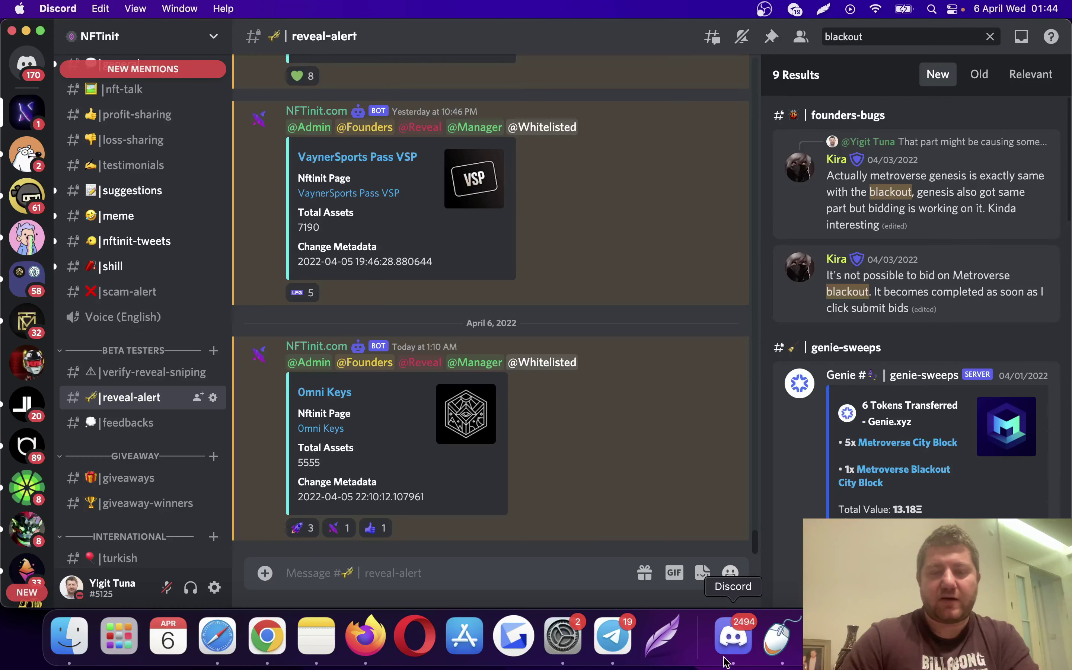
{"action": "left_click", "coordinate": [282, 644]}
{"action": "left_click", "coordinate": [776, 637]}
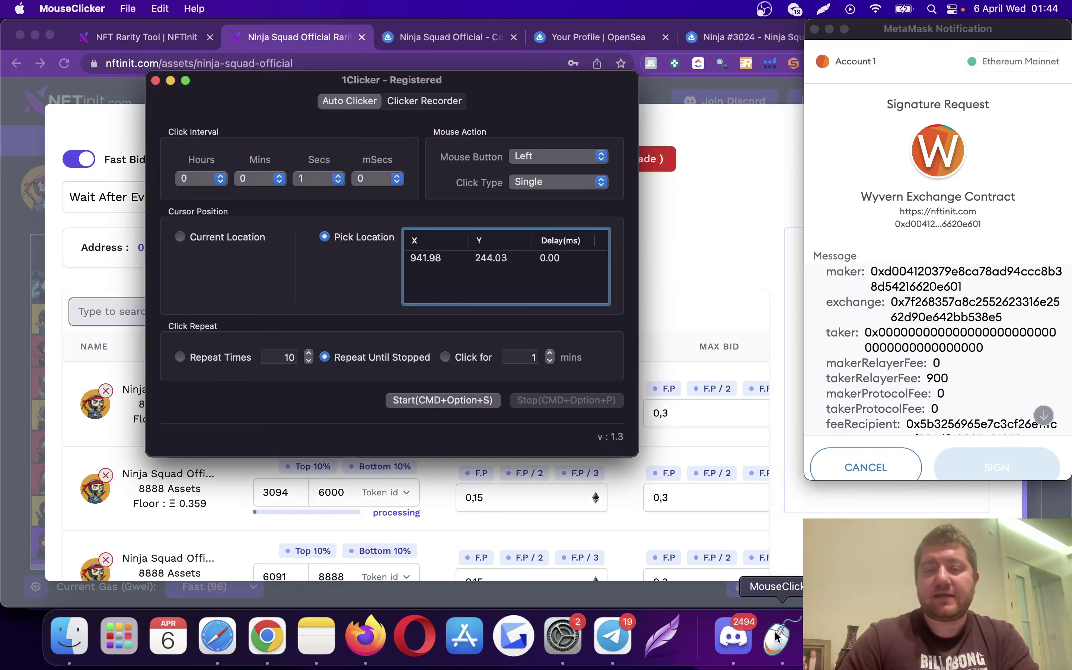
{"action": "right_click", "coordinate": [455, 261]}
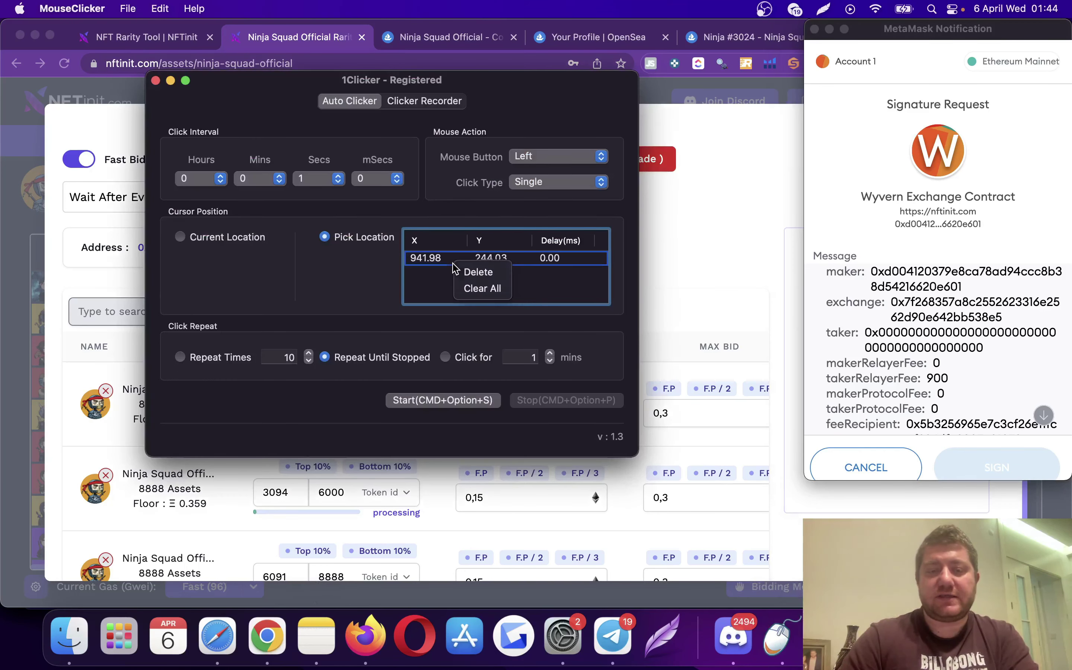
{"action": "left_click", "coordinate": [471, 289]}
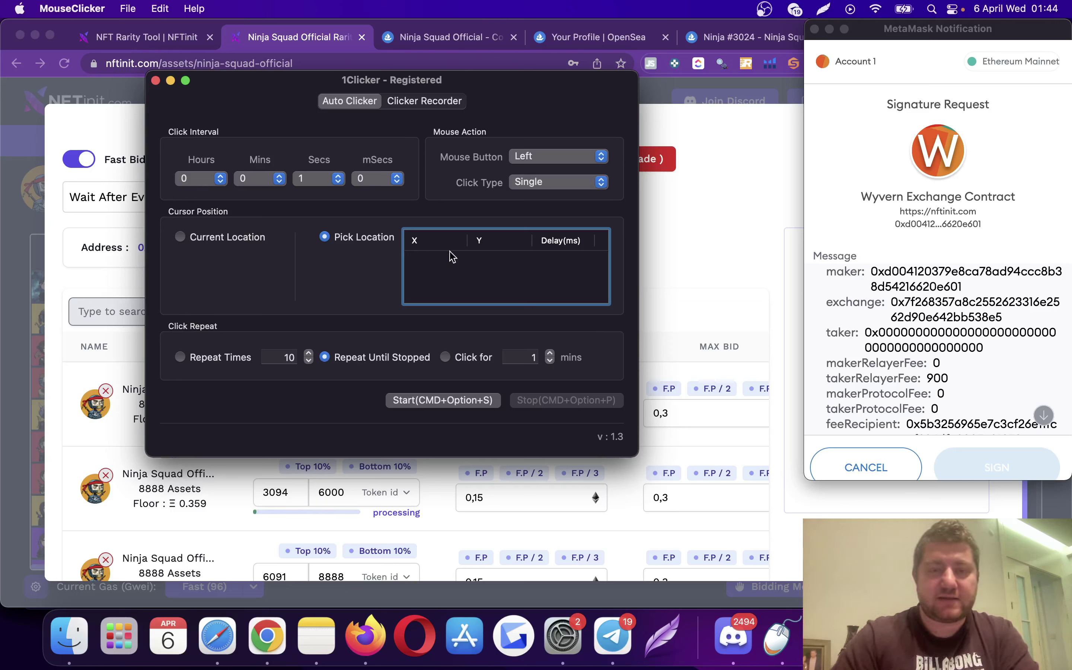
Step: Pick the MetaMask signature request's scroll-down arrow and Sign button as click locations, and start the auto clicker
{"action": "left_click", "coordinate": [325, 237]}
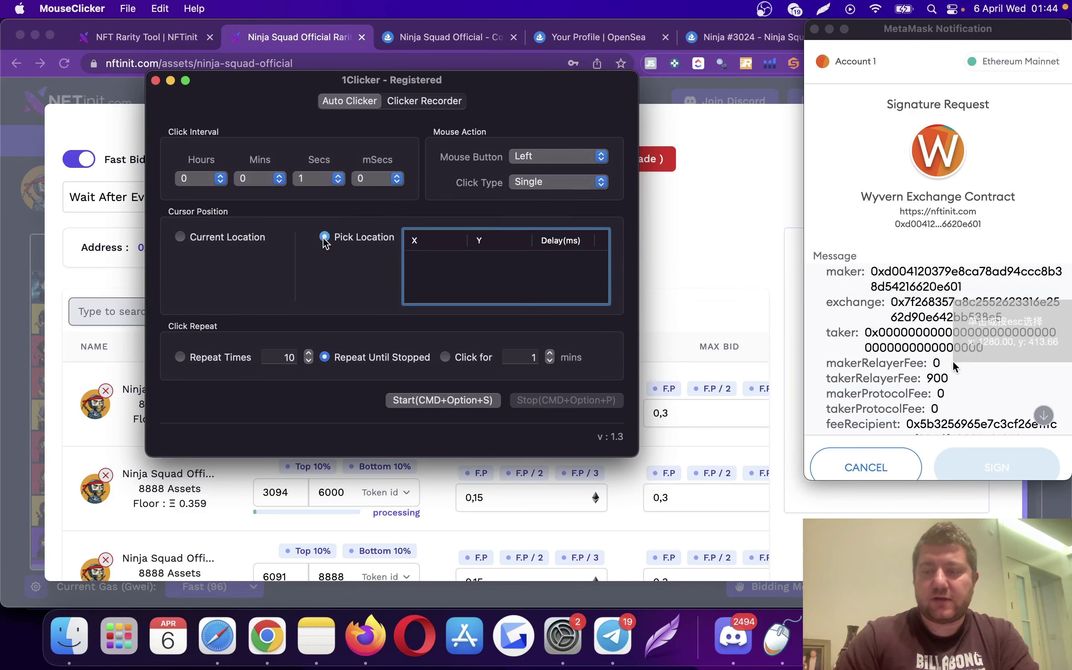
{"action": "left_click", "coordinate": [1042, 415]}
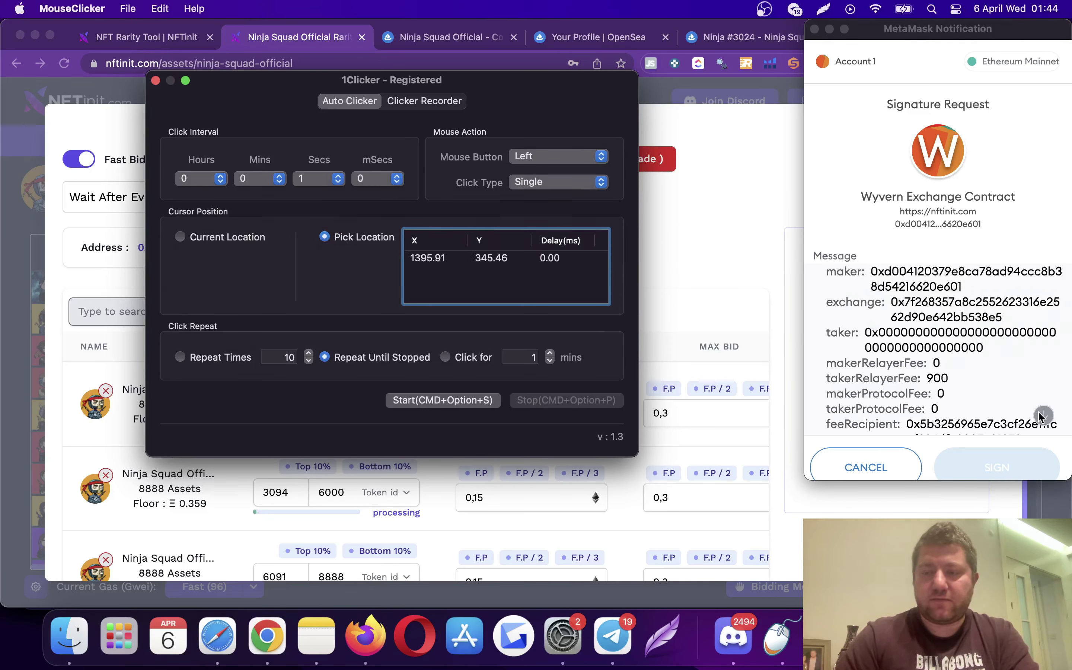
{"action": "left_click", "coordinate": [324, 238]}
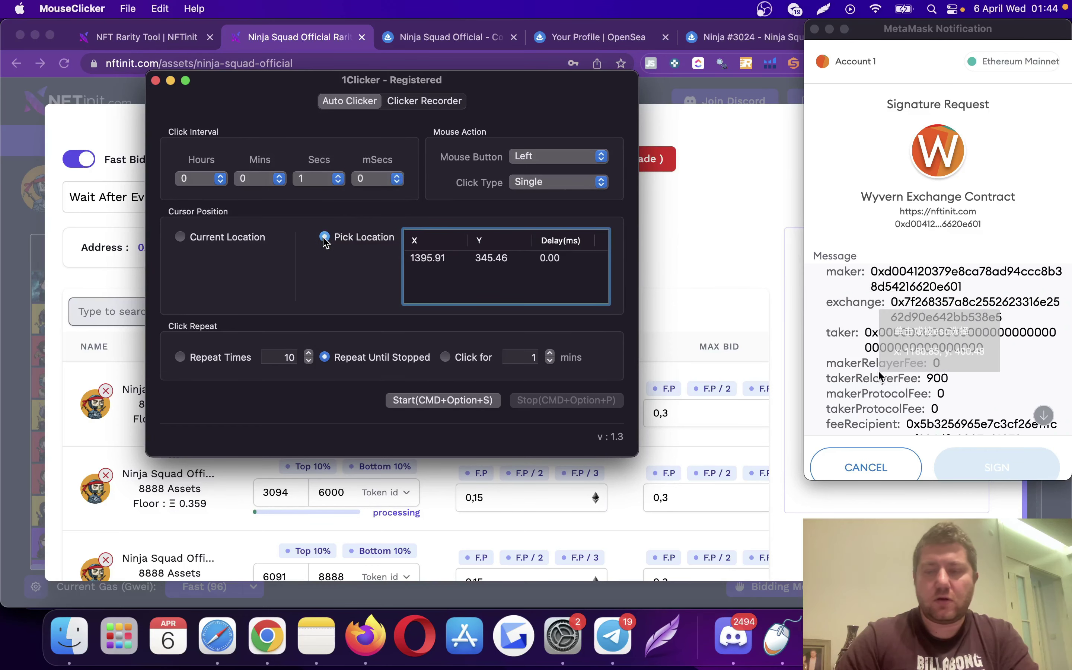
{"action": "left_click", "coordinate": [971, 461]}
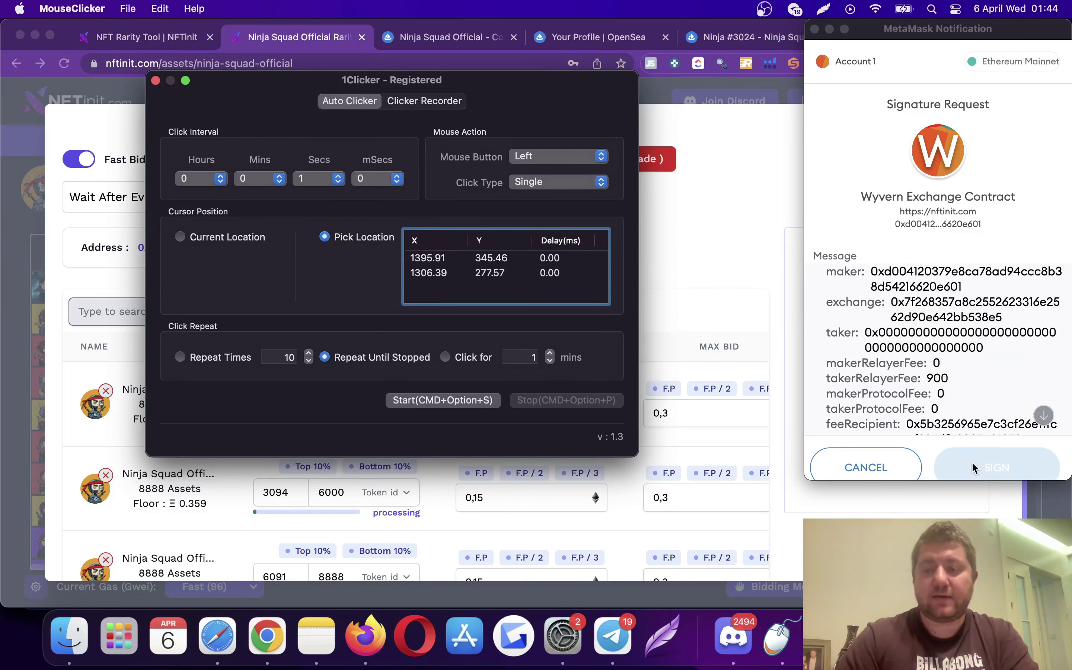
{"action": "left_click", "coordinate": [443, 400]}
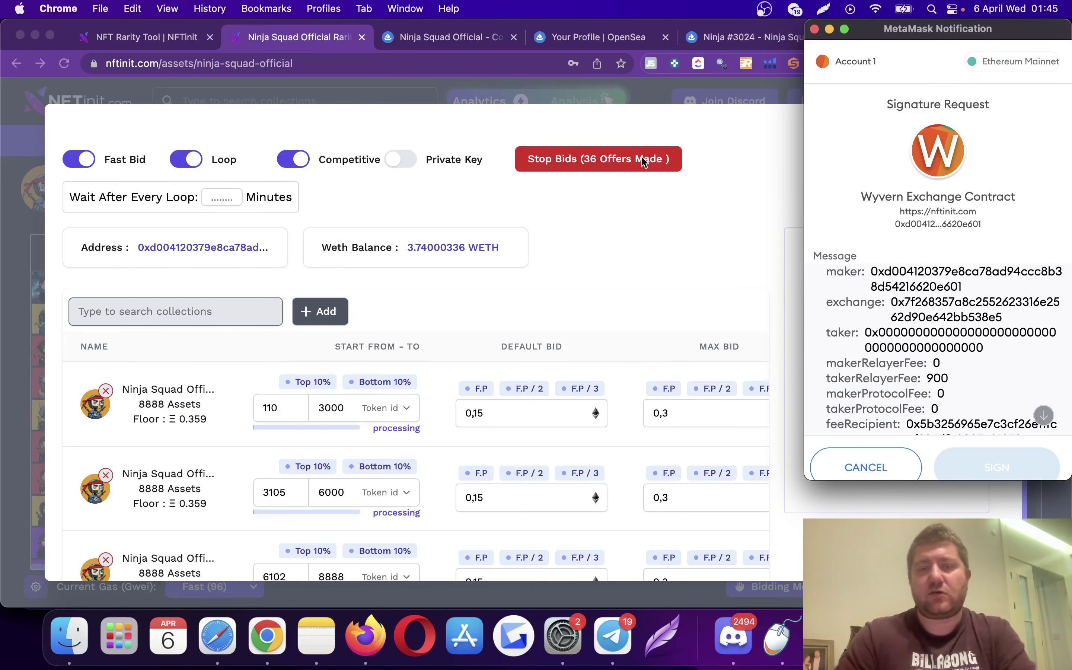
Step: Reload the profile's activity on OpenSea and examine the latest Ninja Squad Official offers
{"action": "left_click", "coordinate": [582, 40]}
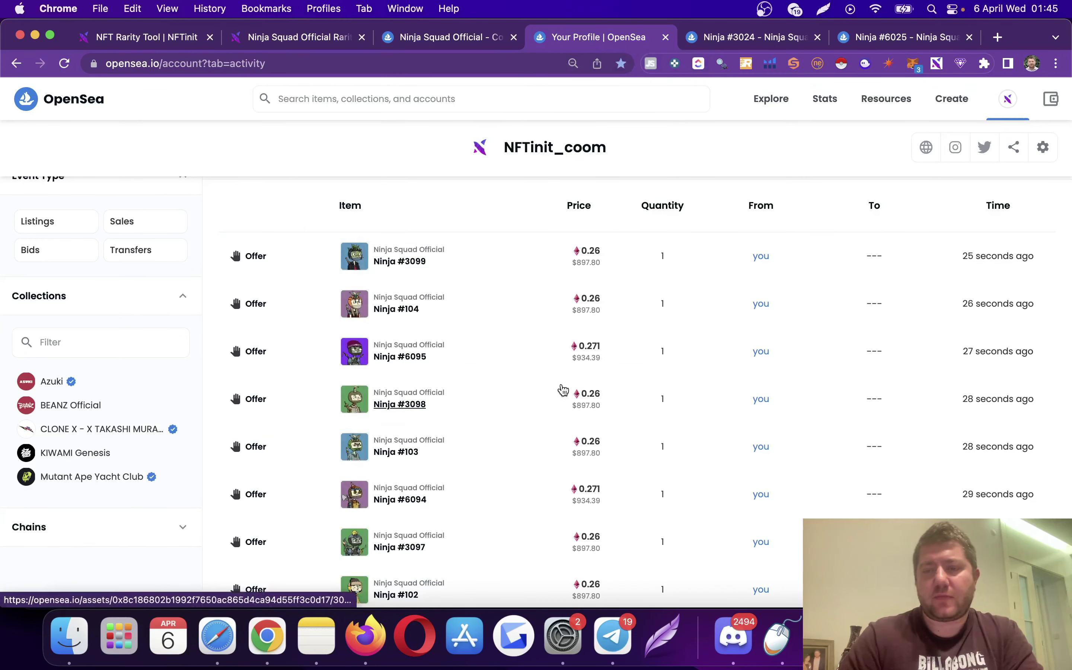
{"action": "scroll", "coordinate": [589, 346], "scroll_direction": "up", "scroll_amount": 1}
{"action": "left_click", "coordinate": [431, 58]}
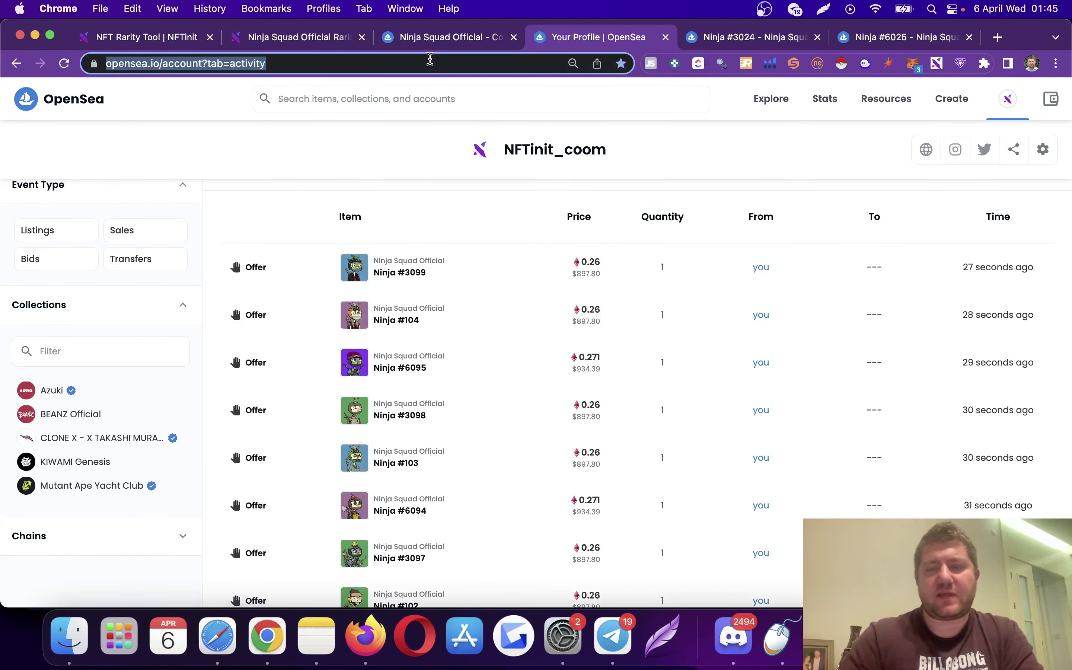
{"action": "key", "text": "Return"}
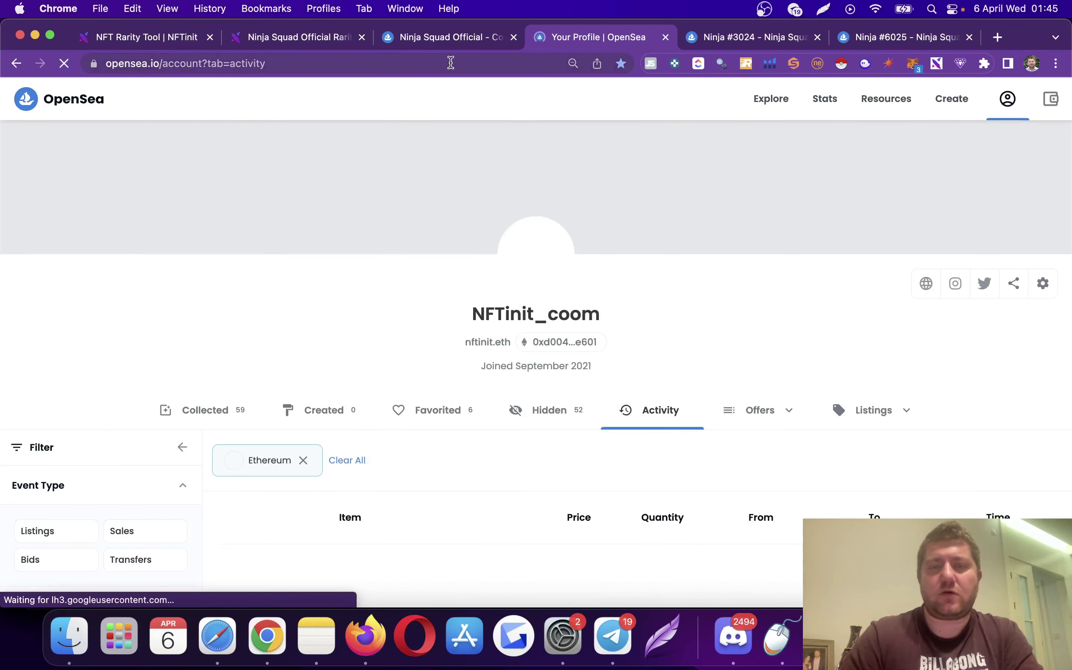
{"action": "scroll", "coordinate": [663, 386], "scroll_direction": "down", "scroll_amount": 3}
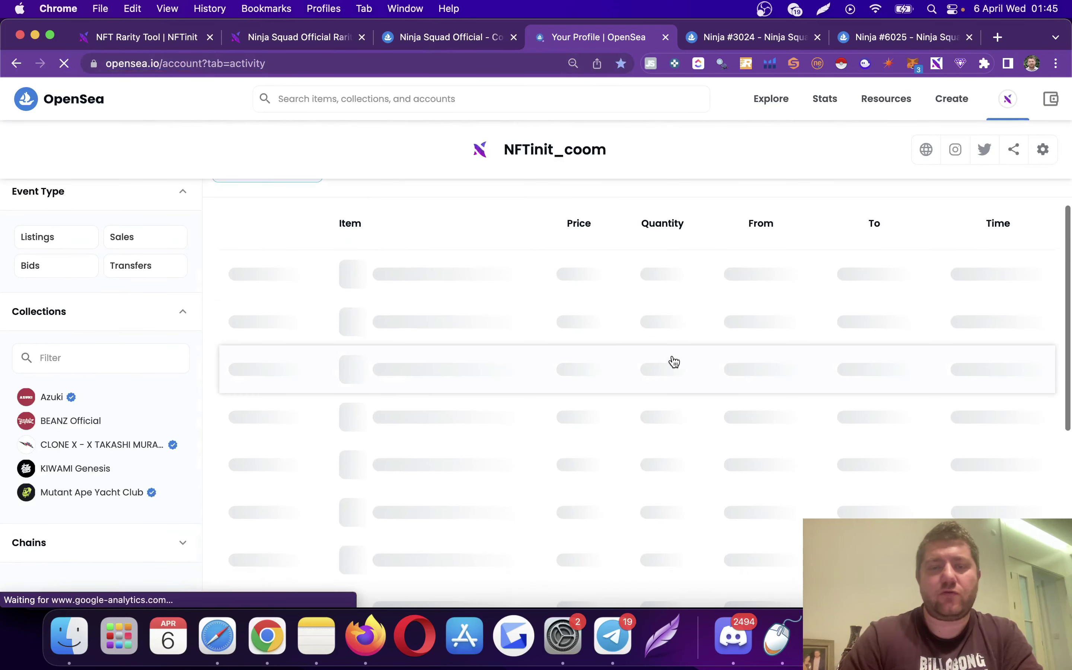
{"action": "scroll", "coordinate": [576, 307], "scroll_direction": "down", "scroll_amount": 1}
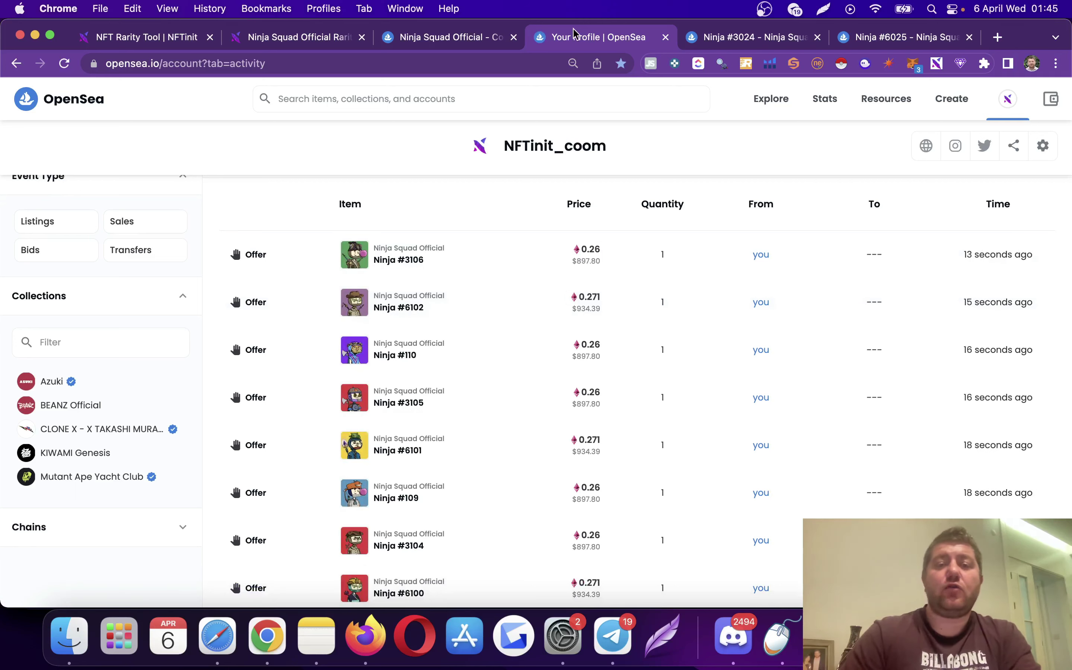
Step: Return to NFTinit's bidding window and change the first entry's range type from Token id to Ranking
{"action": "left_click", "coordinate": [310, 40]}
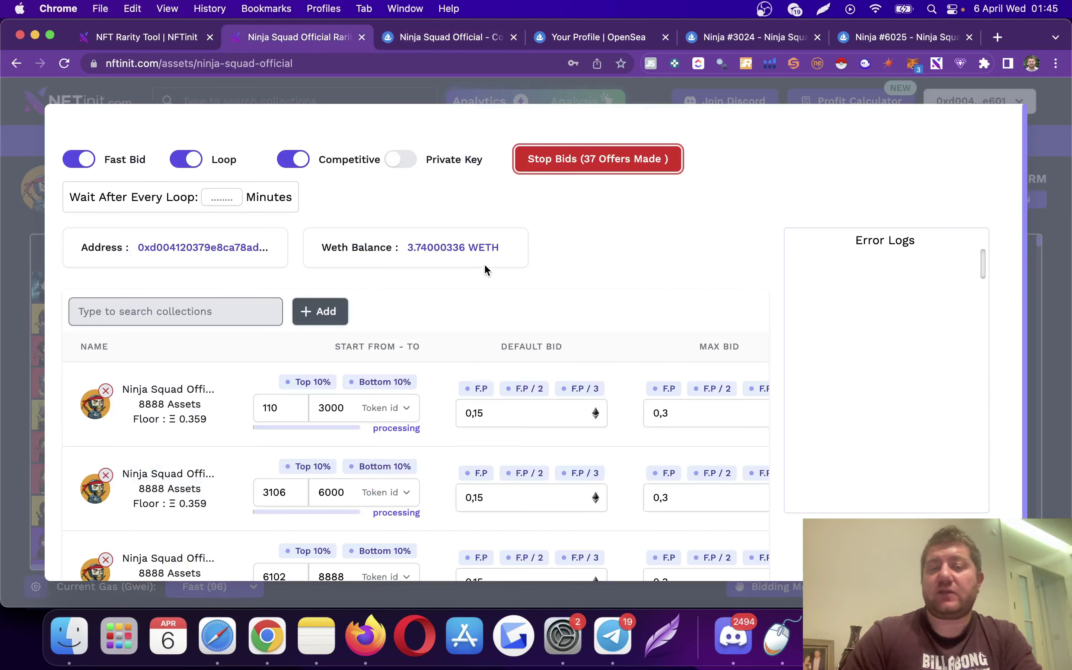
{"action": "scroll", "coordinate": [642, 401], "scroll_direction": "right", "scroll_amount": 5}
{"action": "scroll", "coordinate": [638, 405], "scroll_direction": "left", "scroll_amount": 5}
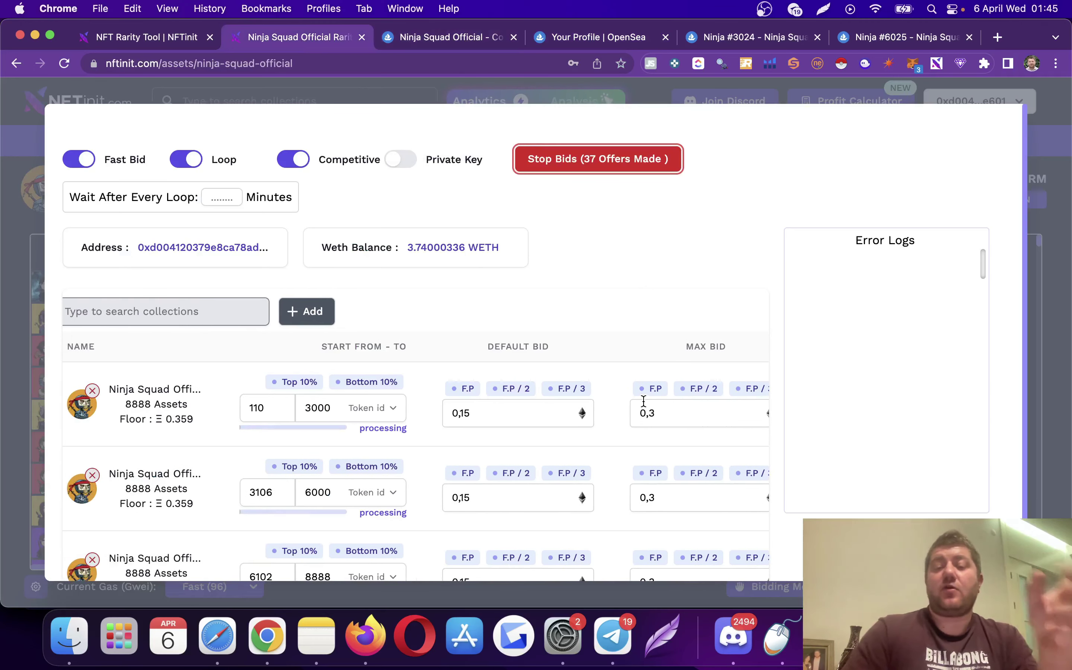
{"action": "left_click", "coordinate": [403, 405]}
{"action": "left_click", "coordinate": [391, 400]}
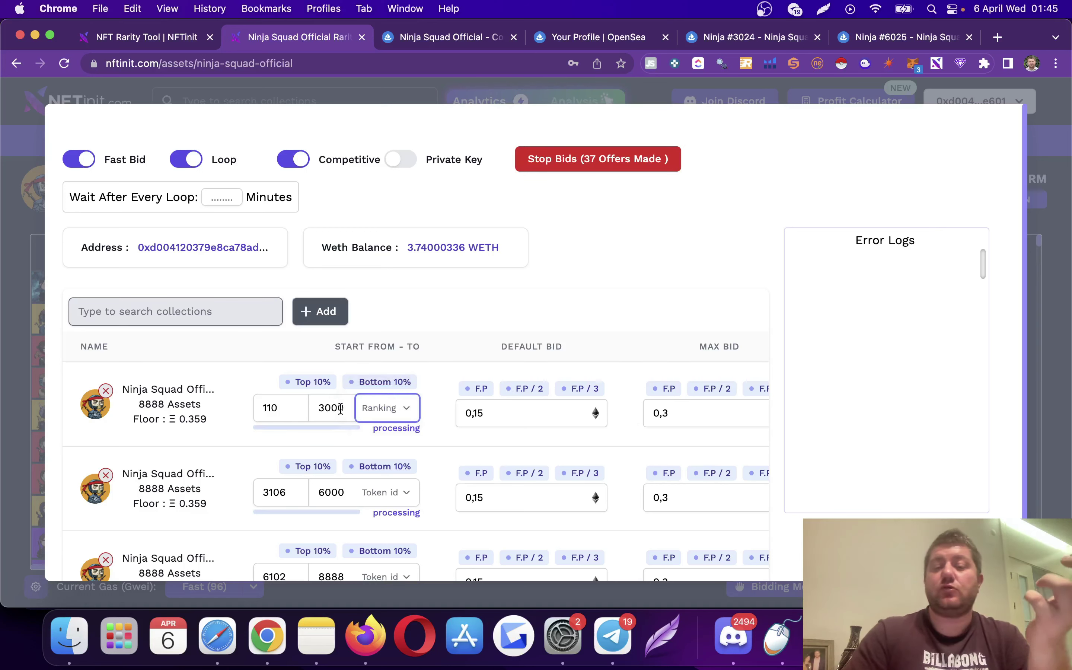
Step: Set the first entry's ranking range to start from 1 and end at 3000
{"action": "left_click", "coordinate": [283, 407]}
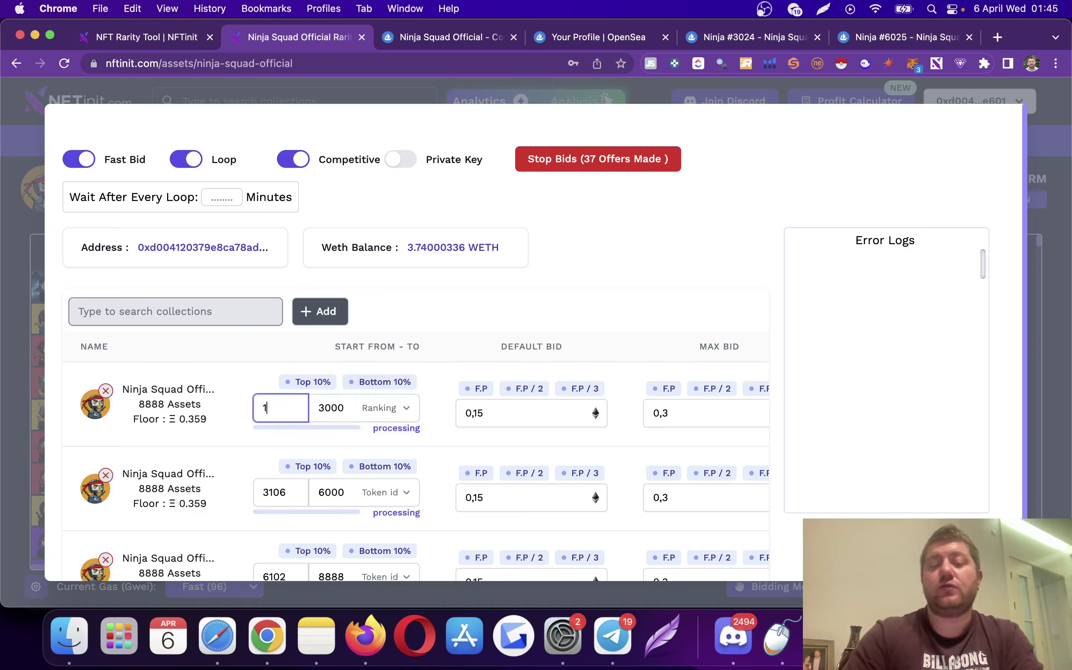
{"action": "left_click", "coordinate": [339, 410]}
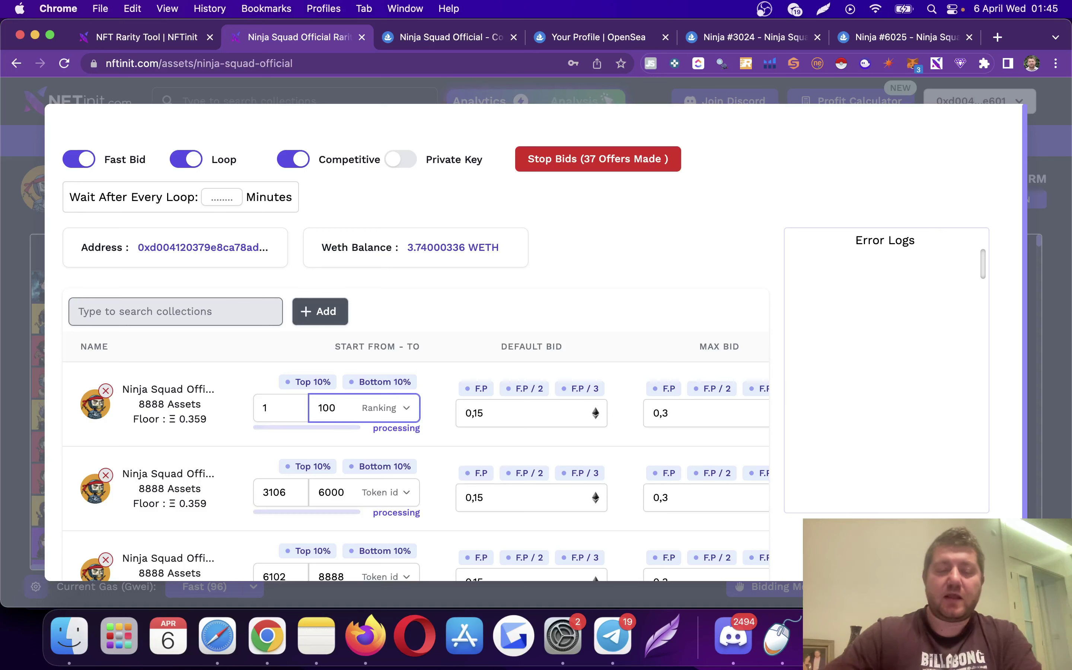
{"action": "left_click", "coordinate": [284, 408]}
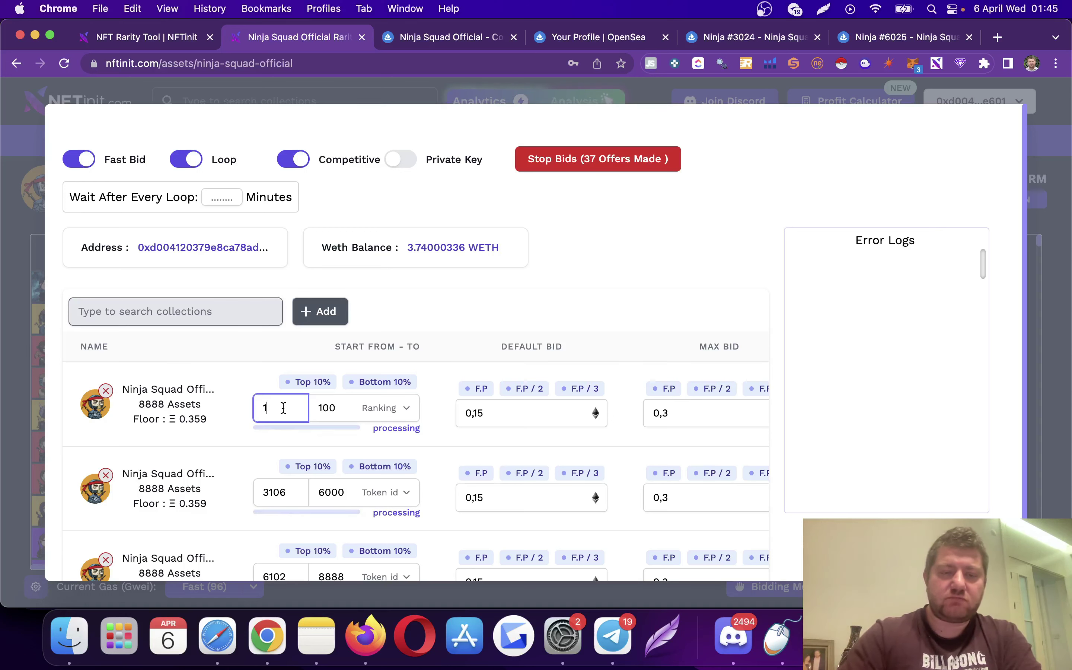
{"action": "double_click", "coordinate": [327, 411]}
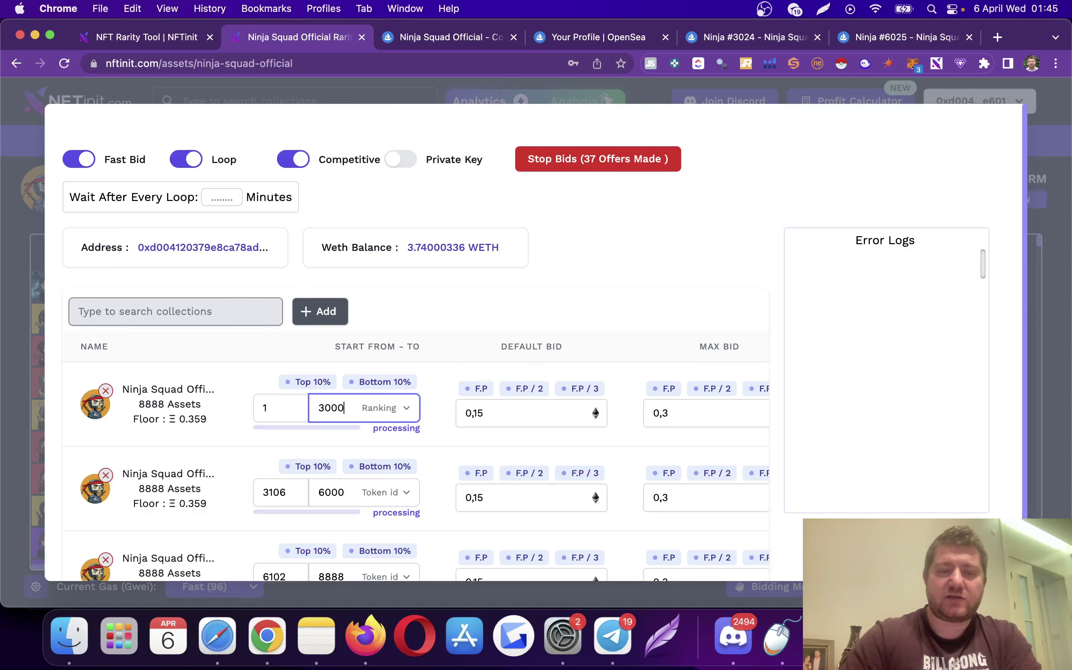
{"action": "type", "text": "3000"}
Step: Find the Deep Alpha background with "deep" and add it to the first bidding entry's traits
{"action": "scroll", "coordinate": [570, 429], "scroll_direction": "right", "scroll_amount": 10}
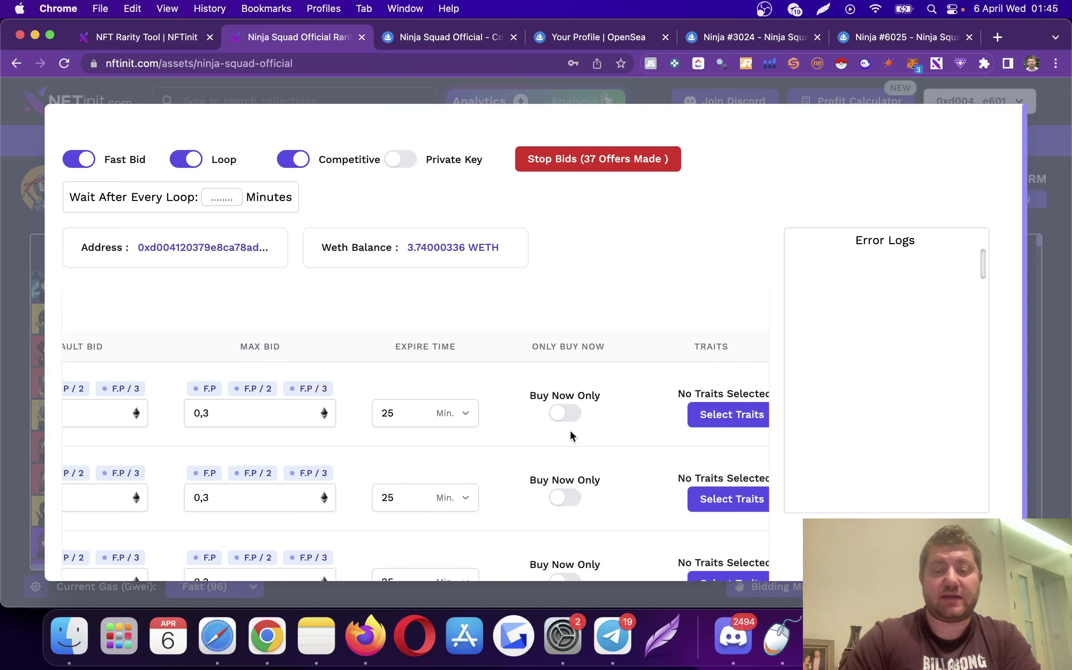
{"action": "left_click", "coordinate": [720, 421]}
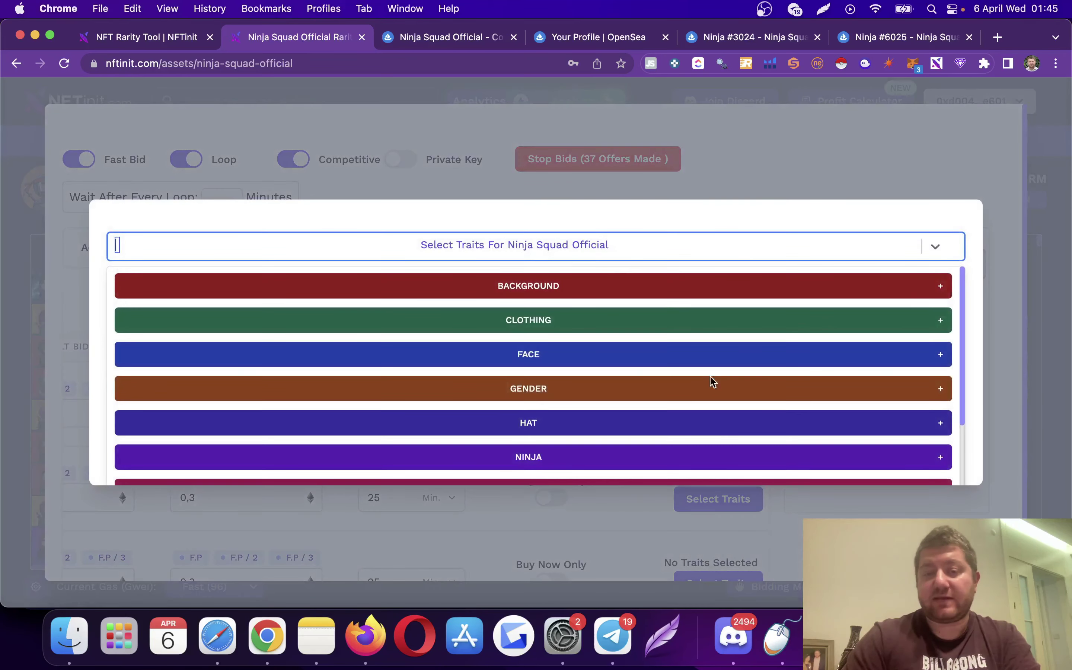
{"action": "type", "text": "deep"}
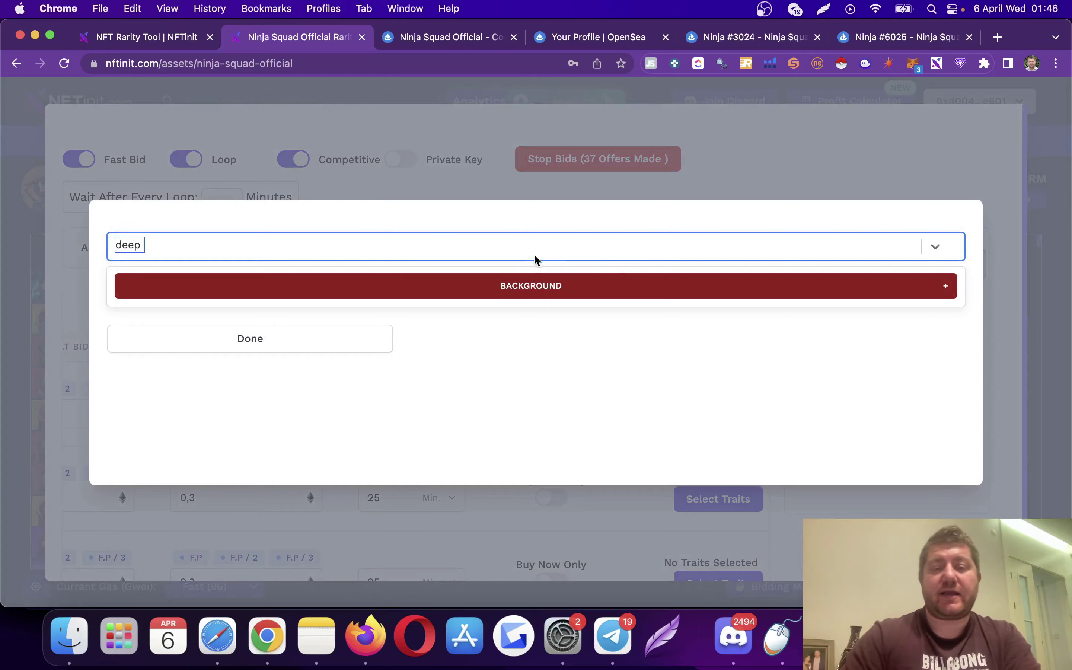
{"action": "left_click", "coordinate": [517, 288]}
{"action": "left_click", "coordinate": [412, 327]}
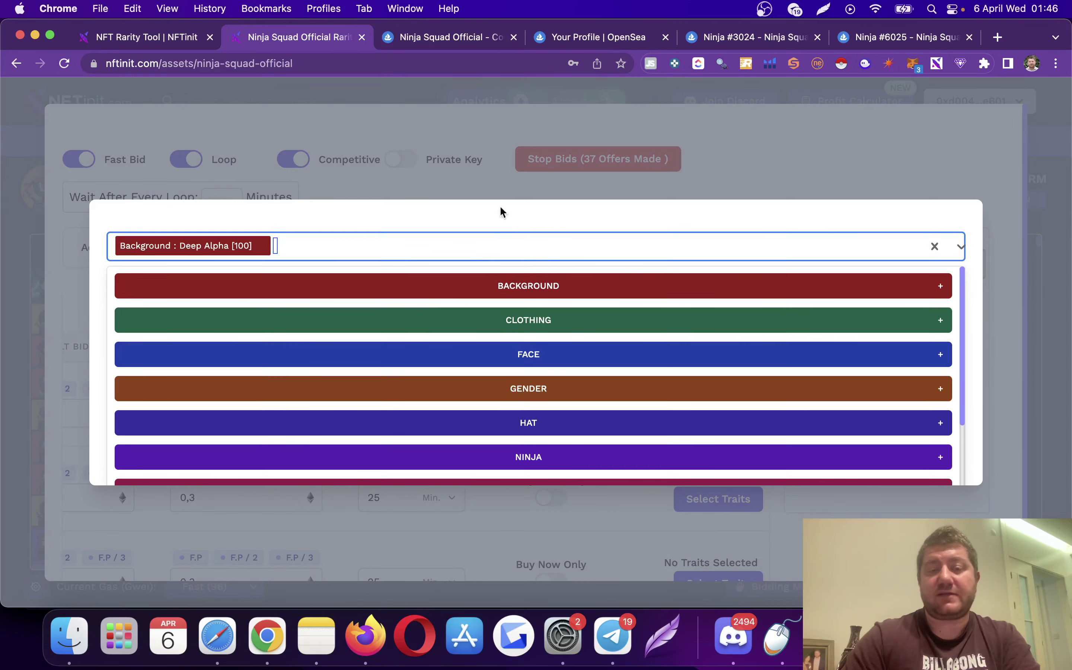
{"action": "left_click", "coordinate": [428, 186]}
Step: Add the Background: Deep Alpha trait to the second bidding entry, filtering the traits with "deep"
{"action": "left_click", "coordinate": [692, 492]}
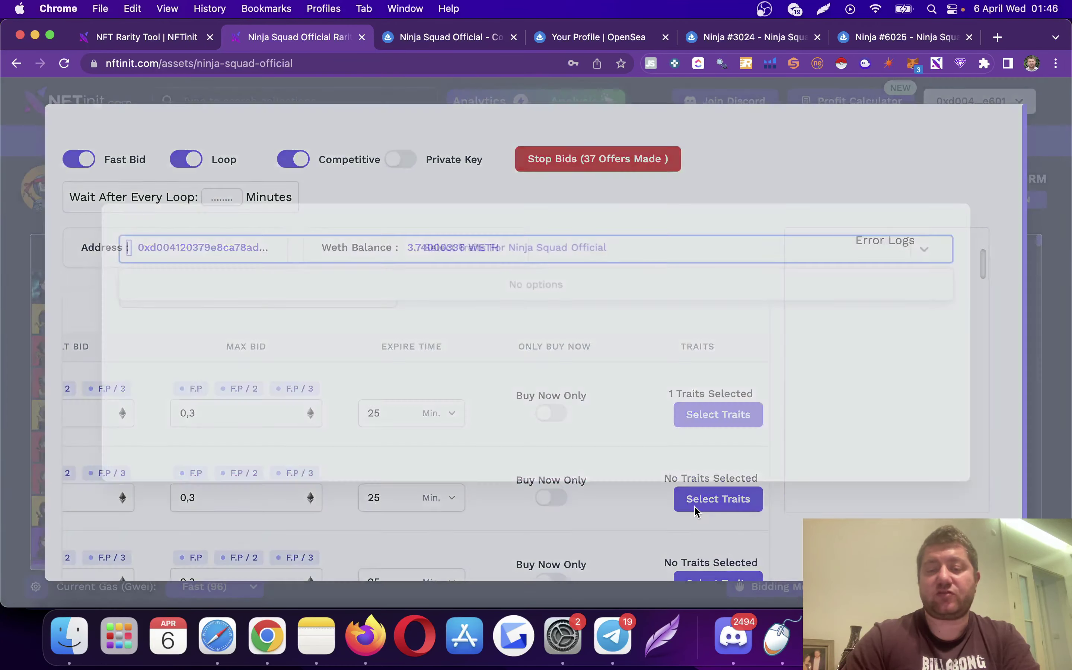
{"action": "type", "text": "deep"}
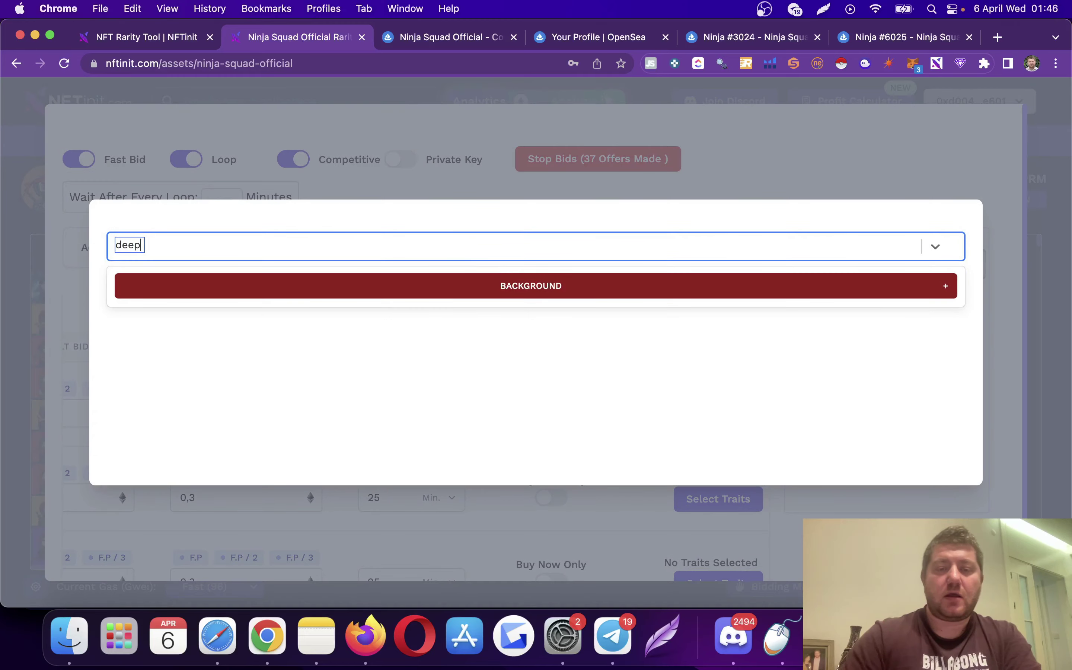
{"action": "left_click", "coordinate": [429, 298]}
{"action": "left_click", "coordinate": [429, 328]}
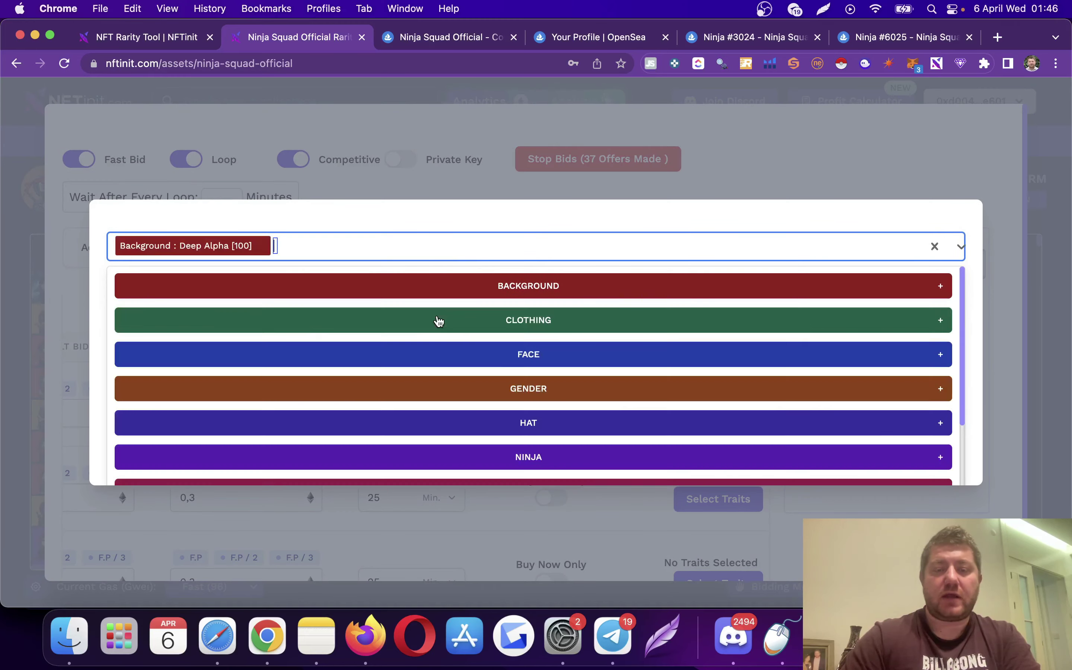
{"action": "left_click", "coordinate": [440, 191]}
Step: Select the Background: Deep Alpha trait for the third bidding entry by searching for "deep"
{"action": "scroll", "coordinate": [642, 415], "scroll_direction": "down", "scroll_amount": 3}
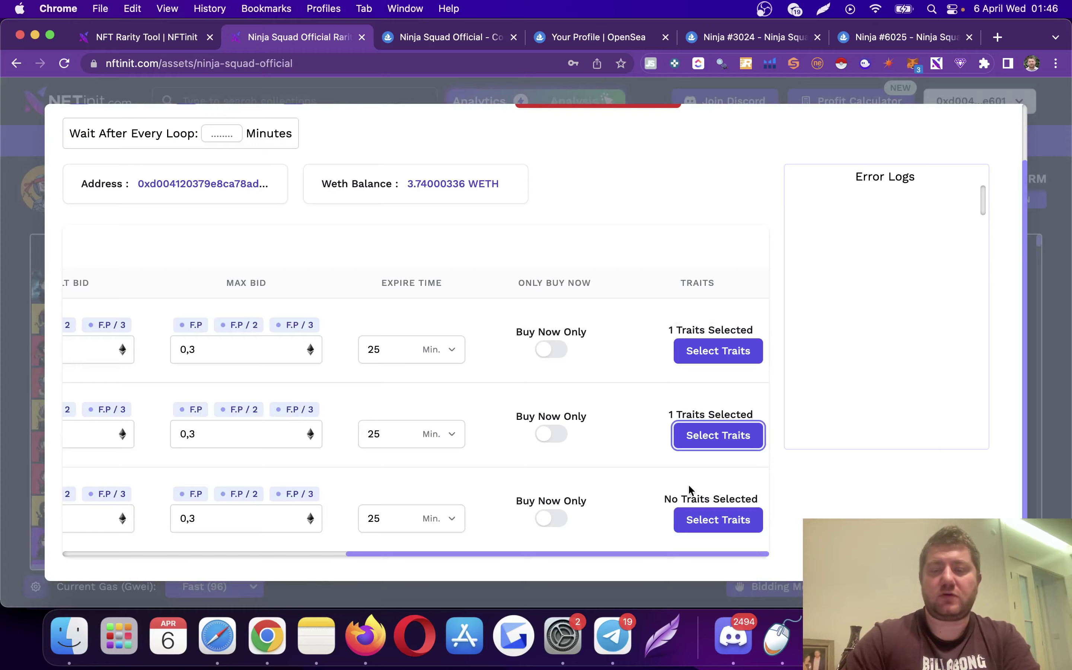
{"action": "left_click", "coordinate": [693, 526]}
{"action": "type", "text": "deep"}
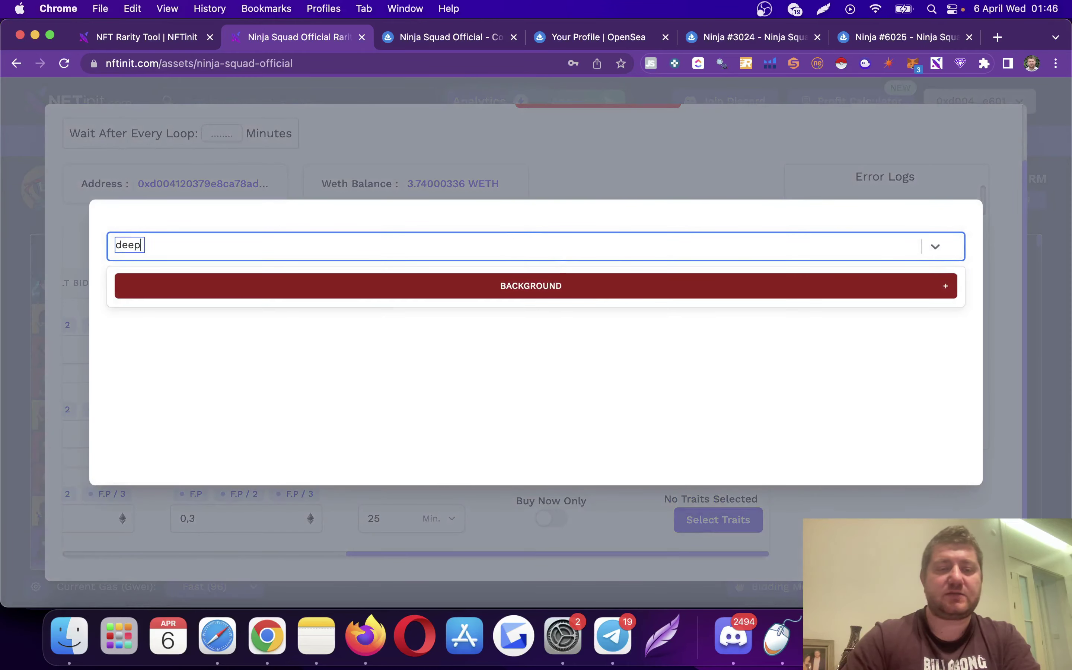
{"action": "left_click", "coordinate": [460, 294]}
{"action": "left_click", "coordinate": [476, 317]}
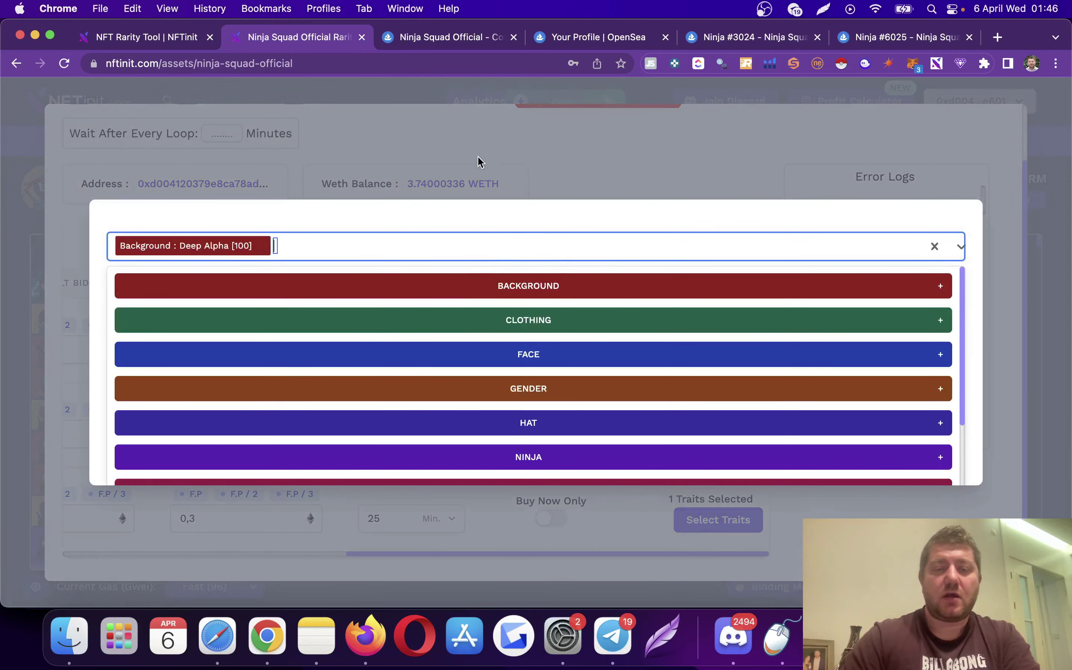
{"action": "left_click", "coordinate": [499, 151]}
{"action": "scroll", "coordinate": [492, 242], "scroll_direction": "left", "scroll_amount": 5}
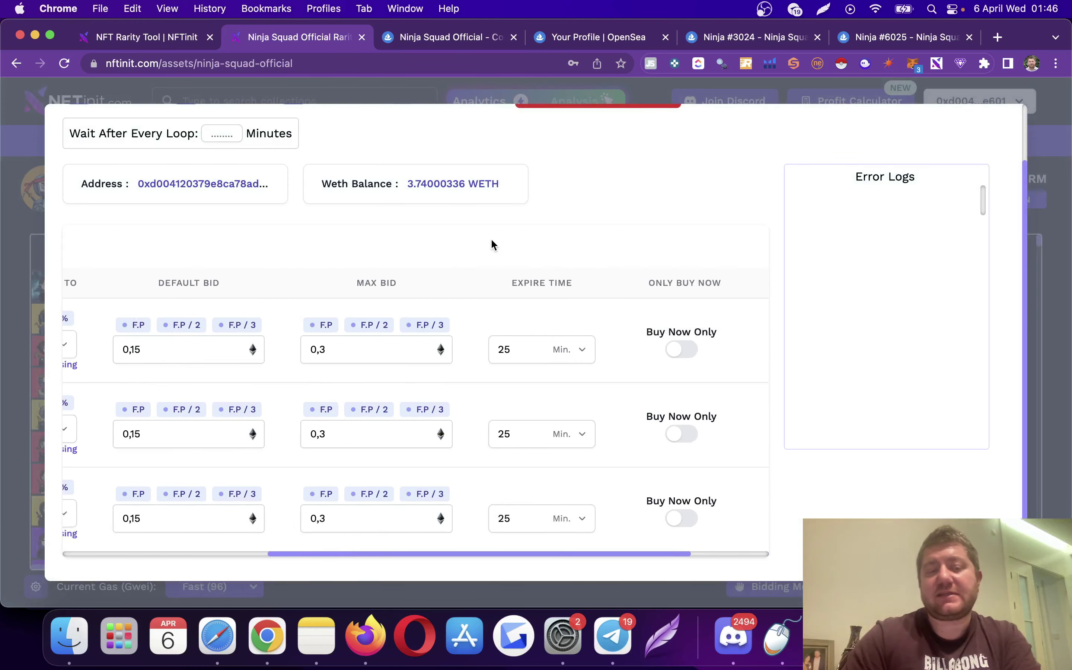
{"action": "scroll", "coordinate": [492, 245], "scroll_direction": "left", "scroll_amount": 3}
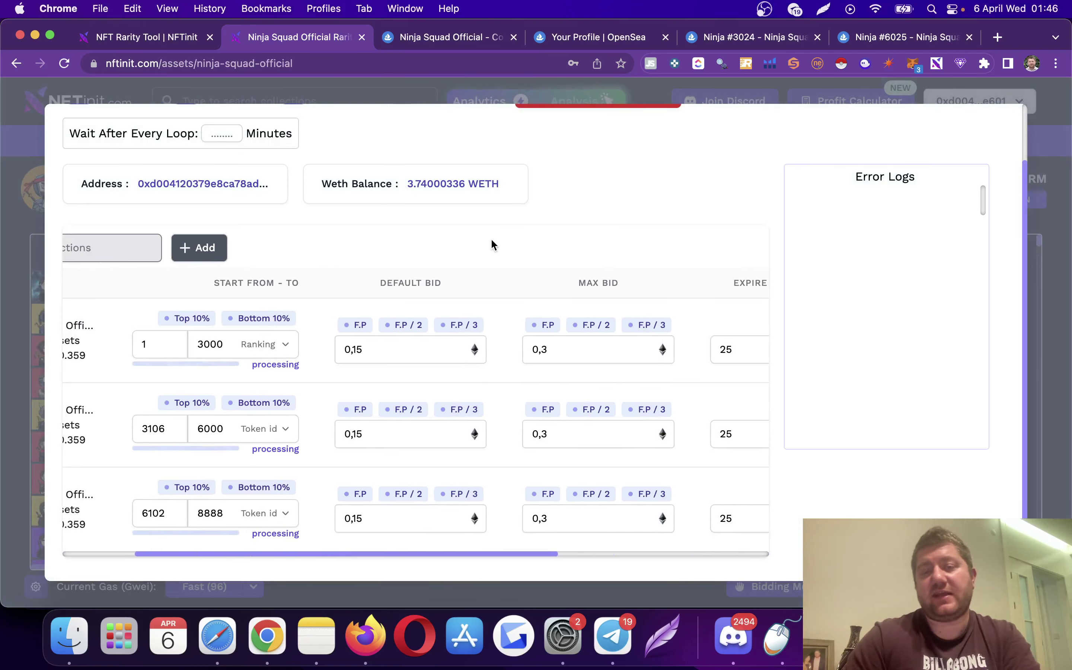
Step: Set the first bidding entry's default bid to 0,6 and its max bid to 1
{"action": "left_click", "coordinate": [420, 350]}
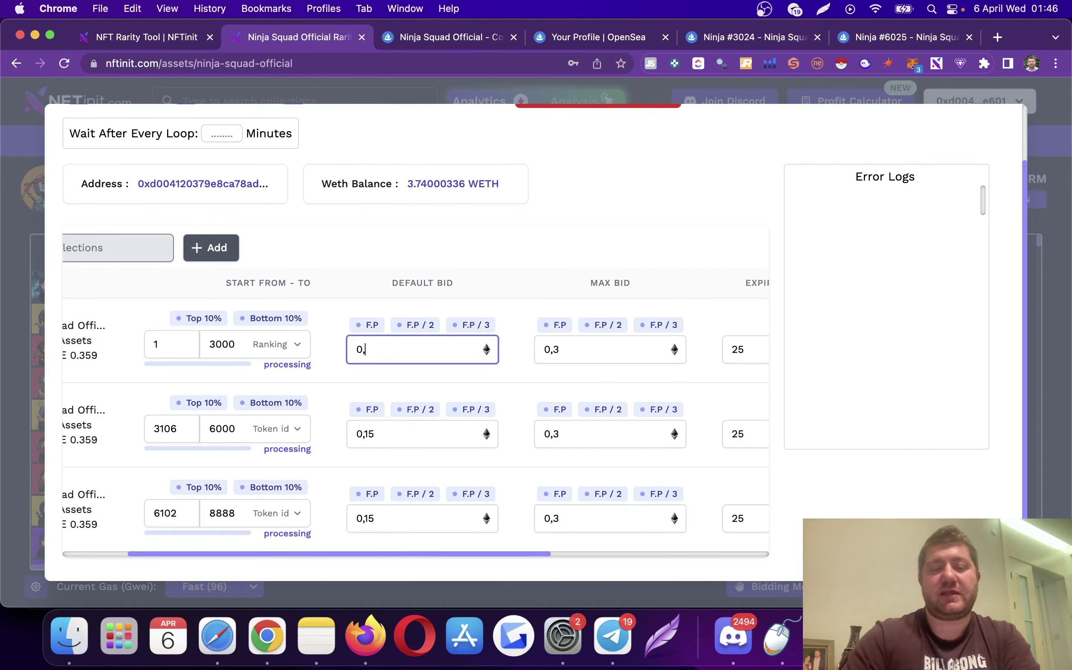
{"action": "type", "text": "6"}
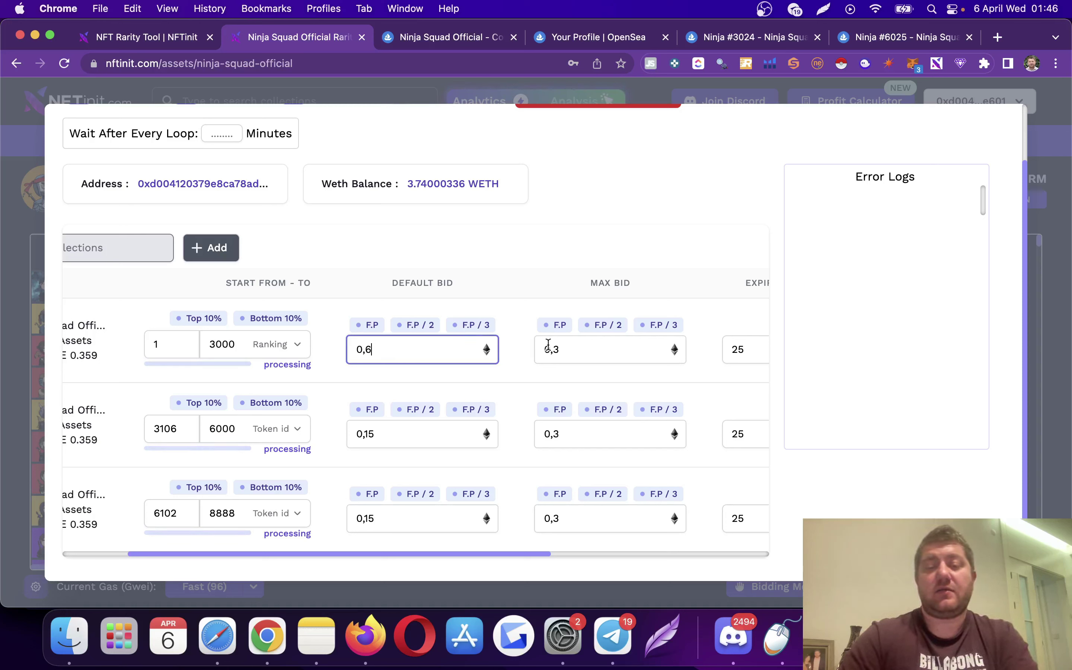
{"action": "left_click", "coordinate": [567, 346]}
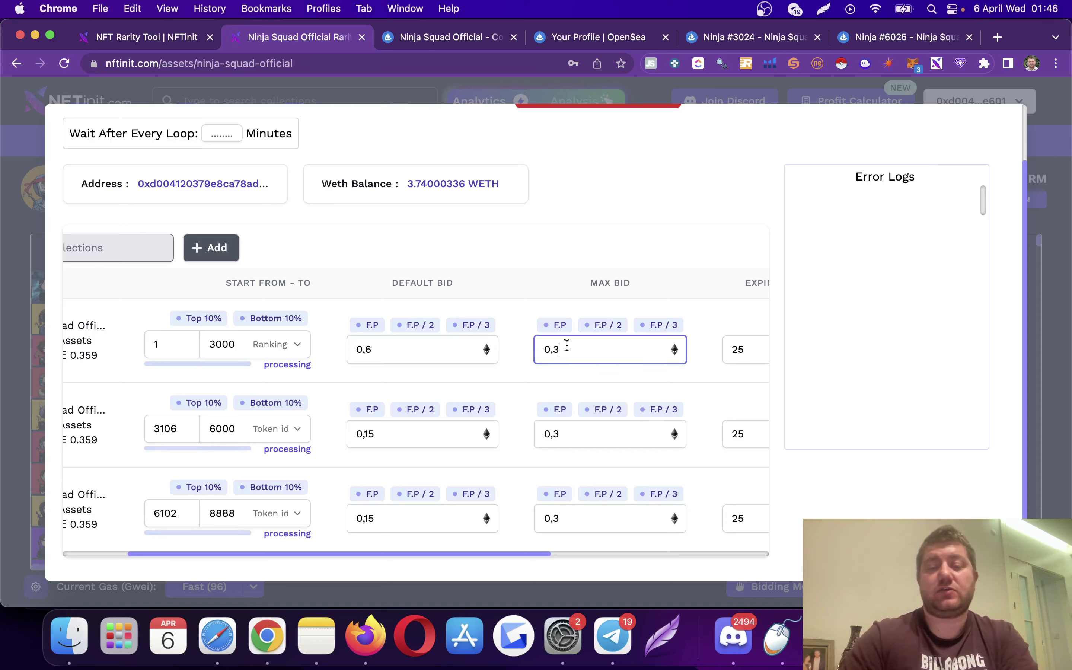
Step: Copy the first entry's default bid of 0,6 to the second and third bidding entries
{"action": "left_click", "coordinate": [447, 349]}
{"action": "key", "text": "super+a"}
{"action": "key", "text": "super+c"}
{"action": "left_click", "coordinate": [415, 435]}
{"action": "key", "text": "super+a"}
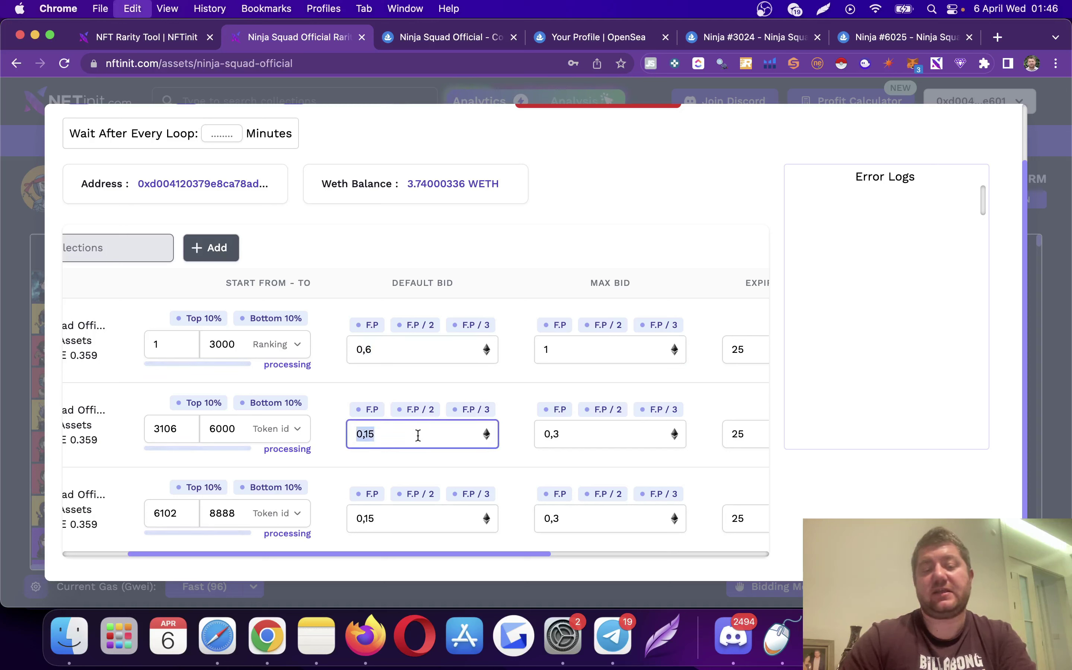
{"action": "key", "text": "super+v"}
{"action": "left_click", "coordinate": [384, 518]}
{"action": "key", "text": "super+a"}
{"action": "key", "text": "super+v"}
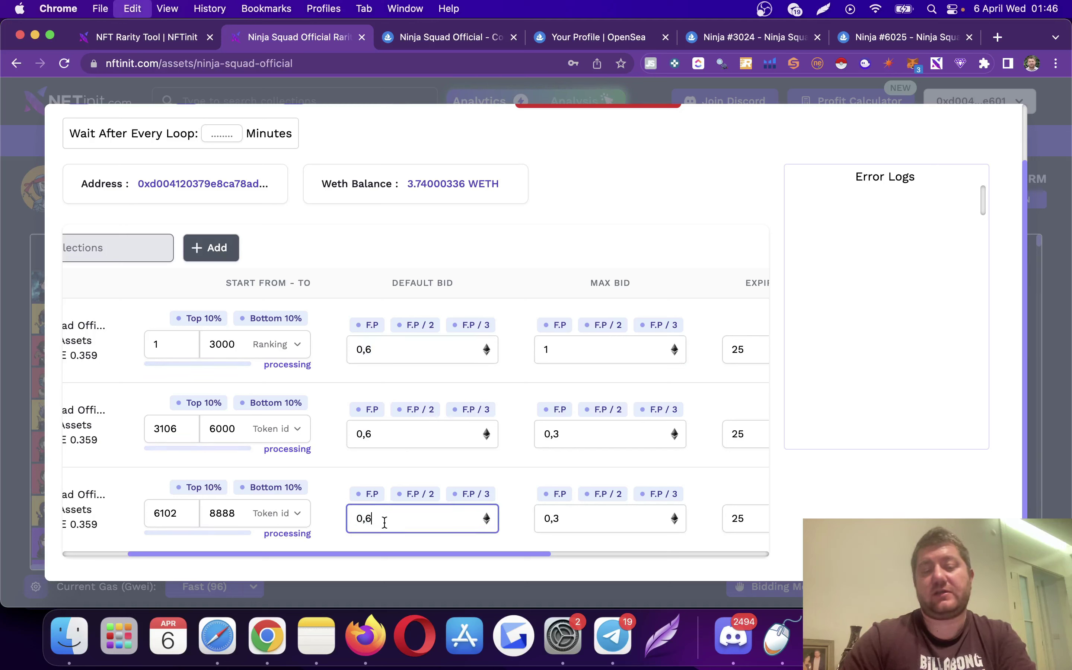
Step: Copy the first entry's max bid of 1 to the second and third bidding entries
{"action": "left_click", "coordinate": [582, 353]}
{"action": "key", "text": "super+a"}
{"action": "key", "text": "super+c"}
{"action": "left_click", "coordinate": [561, 439]}
{"action": "key", "text": "super+a"}
{"action": "key", "text": "super+v"}
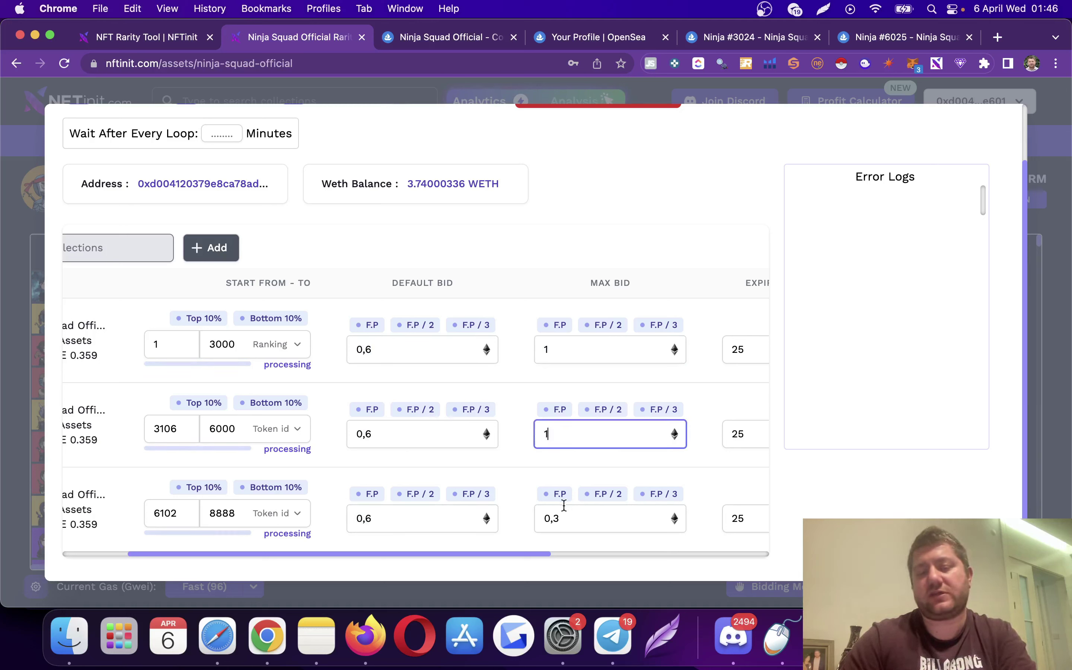
{"action": "left_click", "coordinate": [562, 517]}
{"action": "key", "text": "super+a"}
{"action": "key", "text": "super+v"}
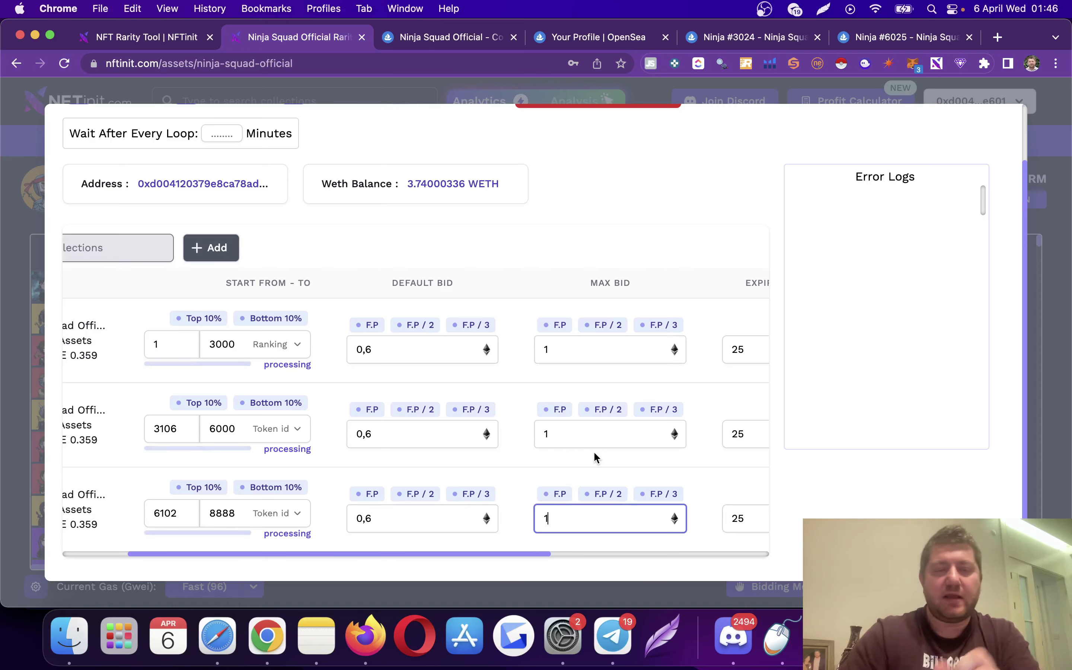
Step: Stop the bidding process that is still running with the earlier settings
{"action": "scroll", "coordinate": [611, 277], "scroll_direction": "up", "scroll_amount": 1}
{"action": "scroll", "coordinate": [610, 278], "scroll_direction": "up", "scroll_amount": 2}
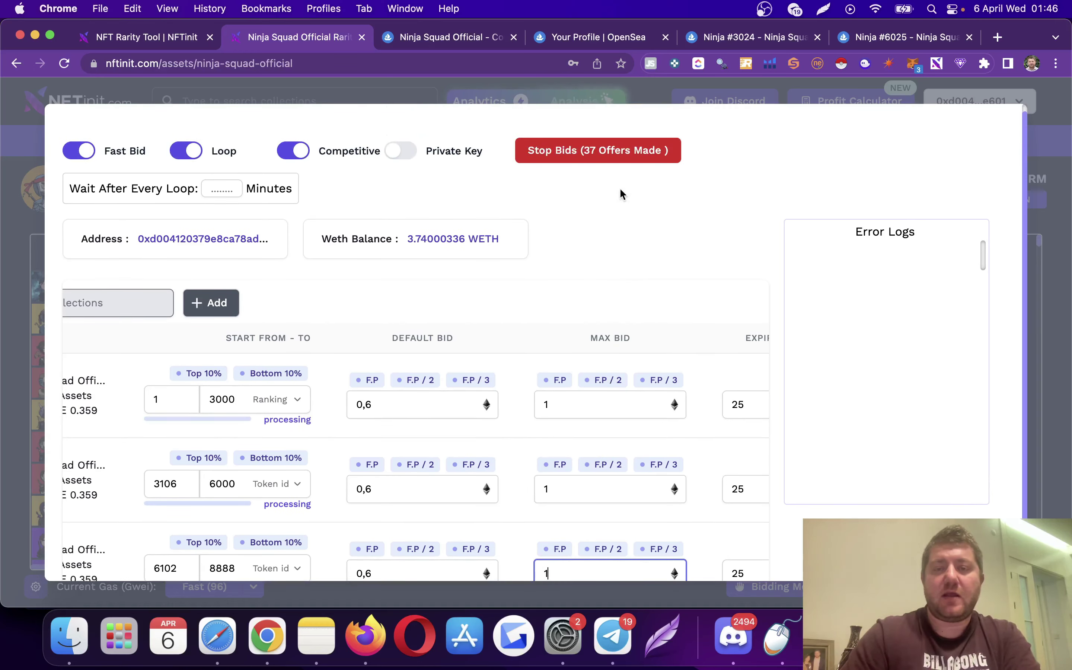
{"action": "left_click", "coordinate": [630, 156]}
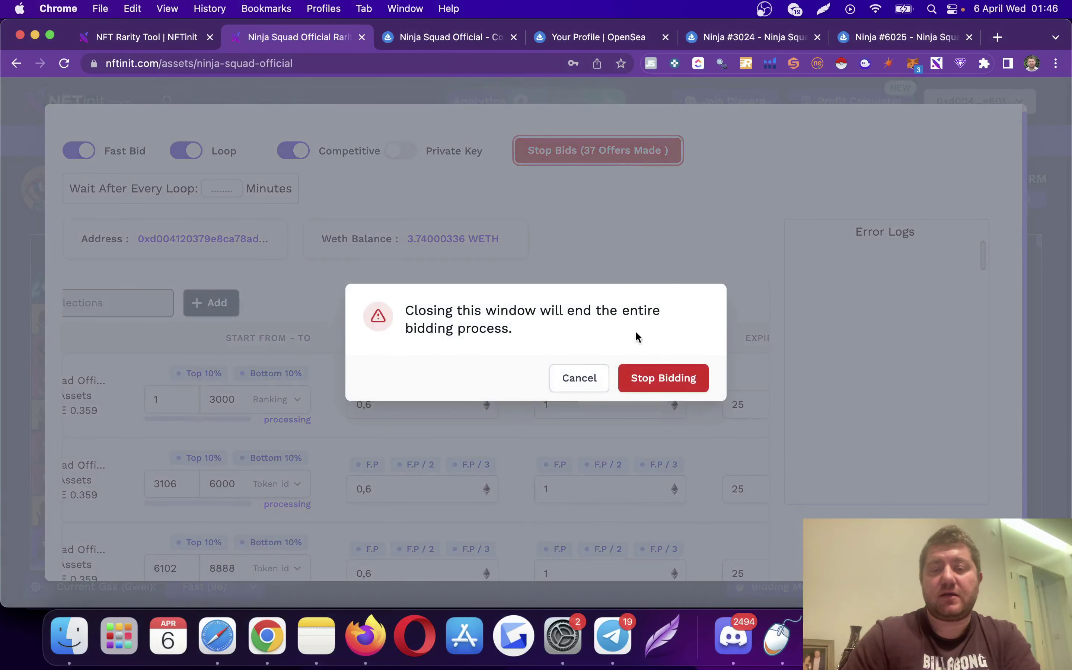
{"action": "left_click", "coordinate": [646, 376]}
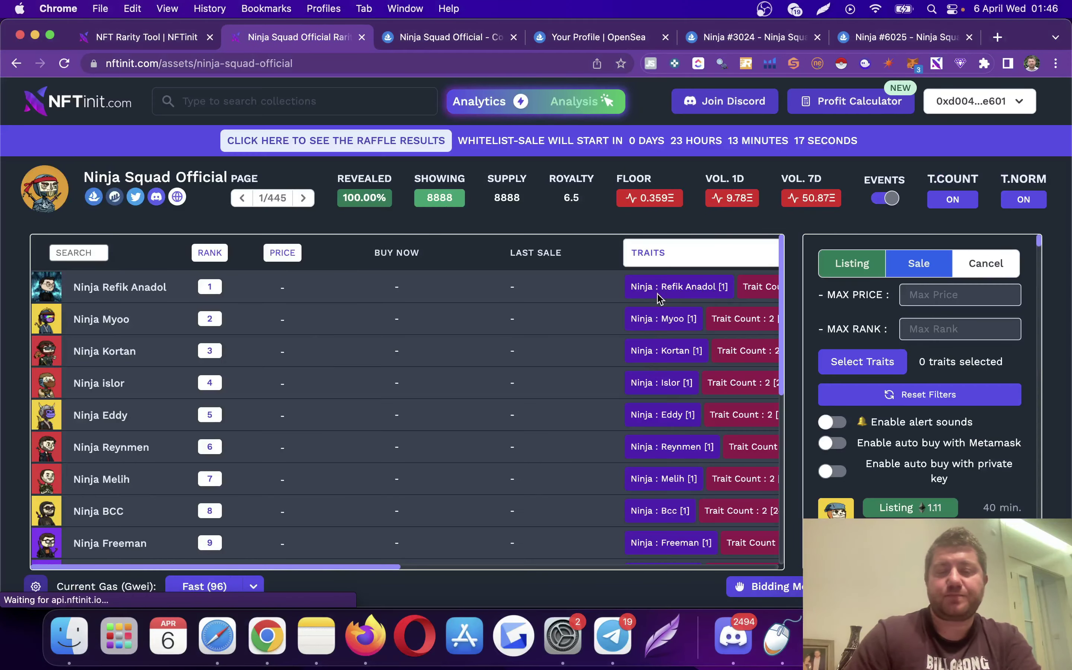
Step: Submit the three Ninja Squad Official entries for bidding and sign their MetaMask signature requests with the auto clicker
{"action": "scroll", "coordinate": [666, 419], "scroll_direction": "right", "scroll_amount": 5}
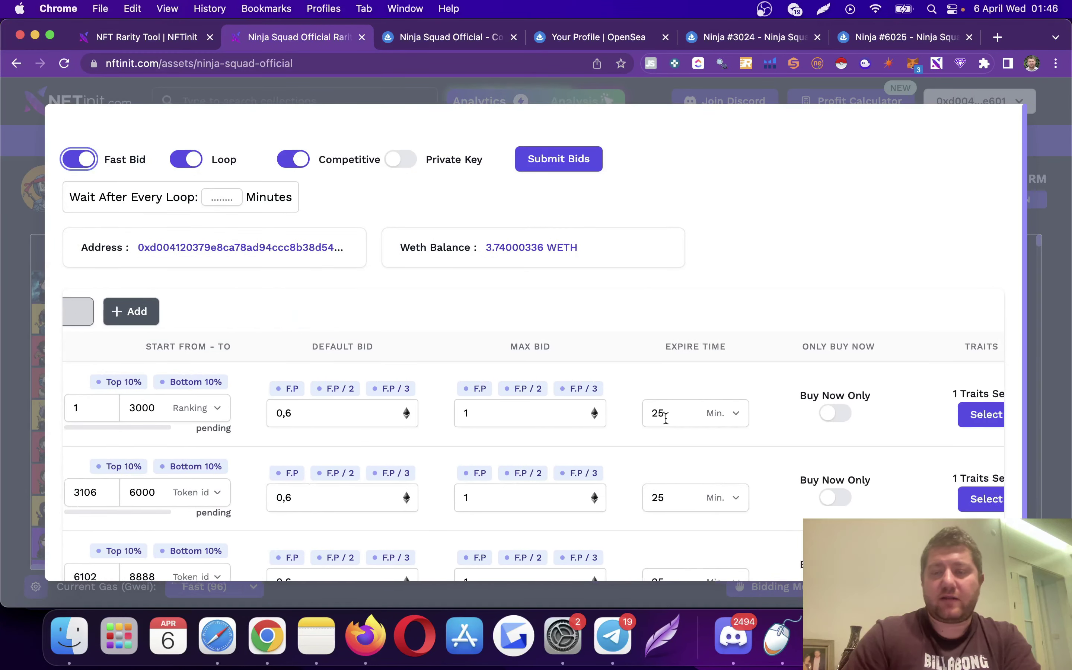
{"action": "left_click", "coordinate": [565, 158]}
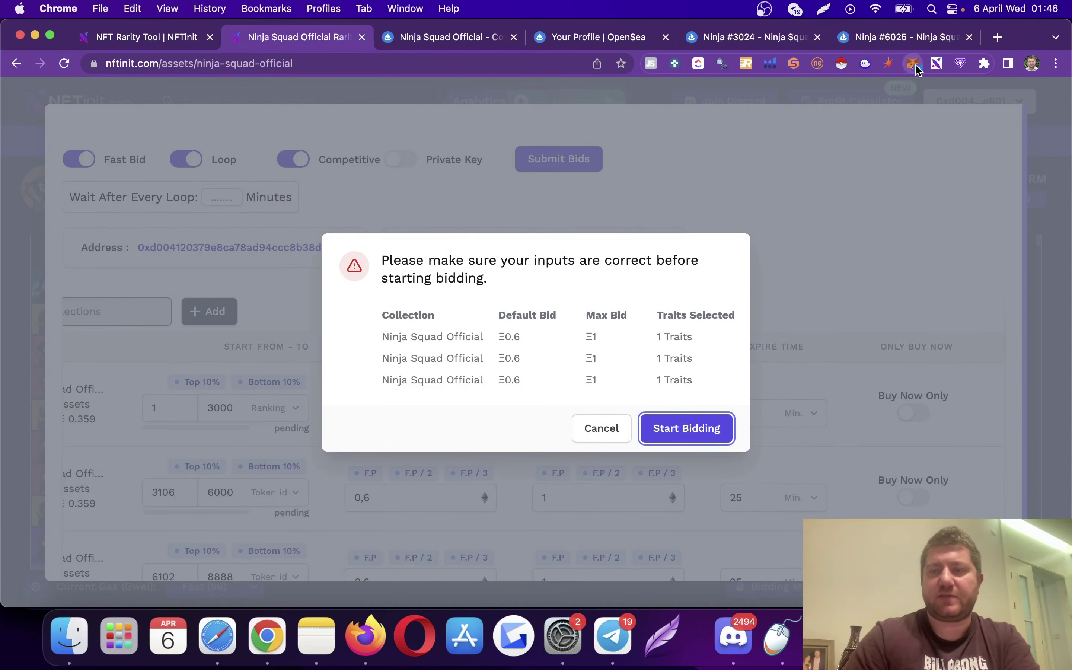
{"action": "left_click", "coordinate": [915, 65]}
{"action": "left_click", "coordinate": [721, 500]}
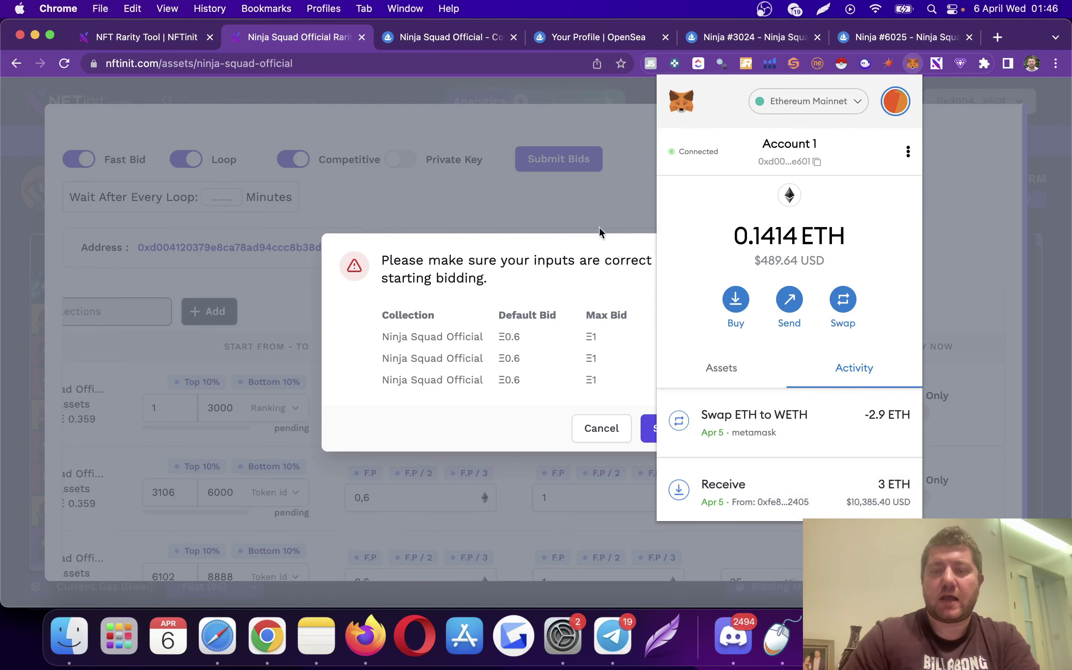
{"action": "left_click", "coordinate": [592, 245]}
{"action": "left_click", "coordinate": [693, 429]}
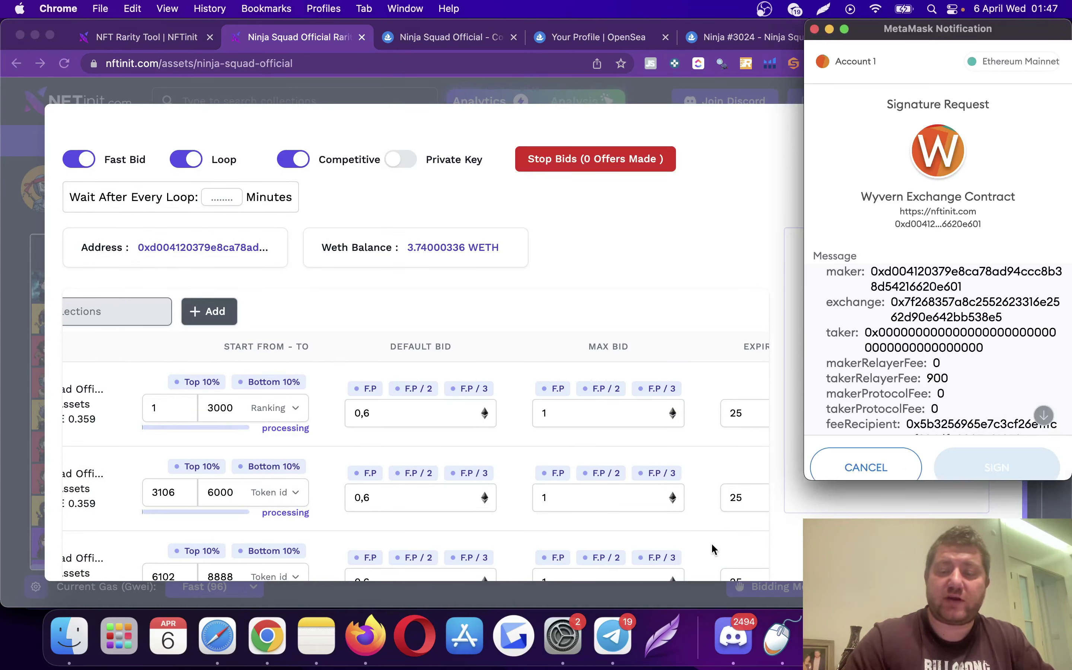
{"action": "left_click", "coordinate": [778, 637]}
{"action": "left_click", "coordinate": [975, 469]}
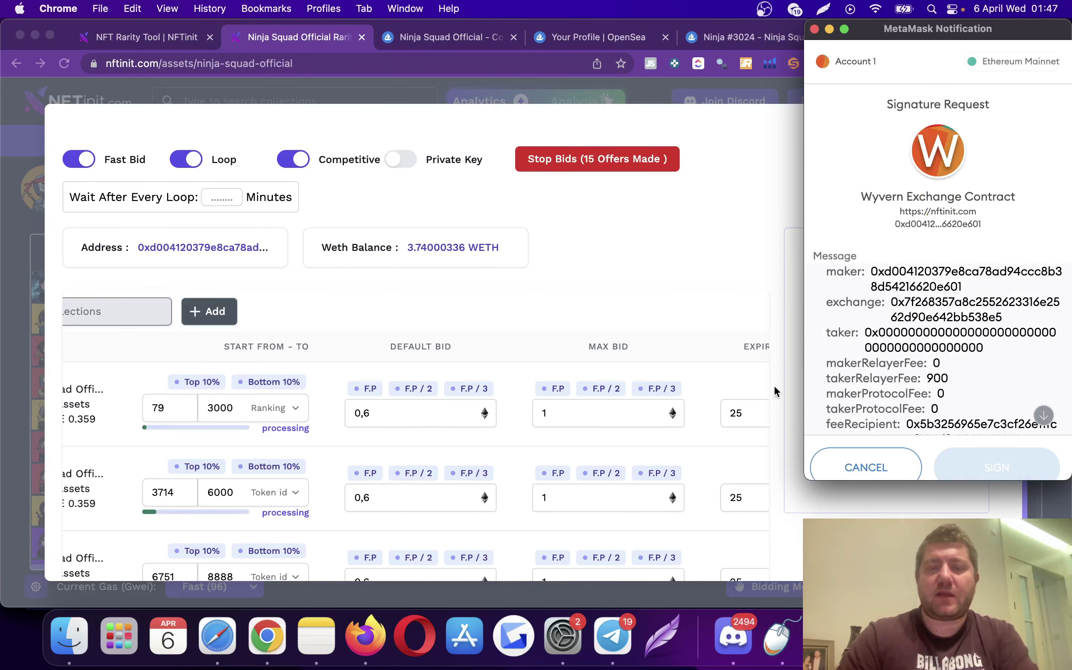
Step: Reload the OpenSea profile's activity page and review the most recent Ninja Squad offers
{"action": "left_click", "coordinate": [620, 40]}
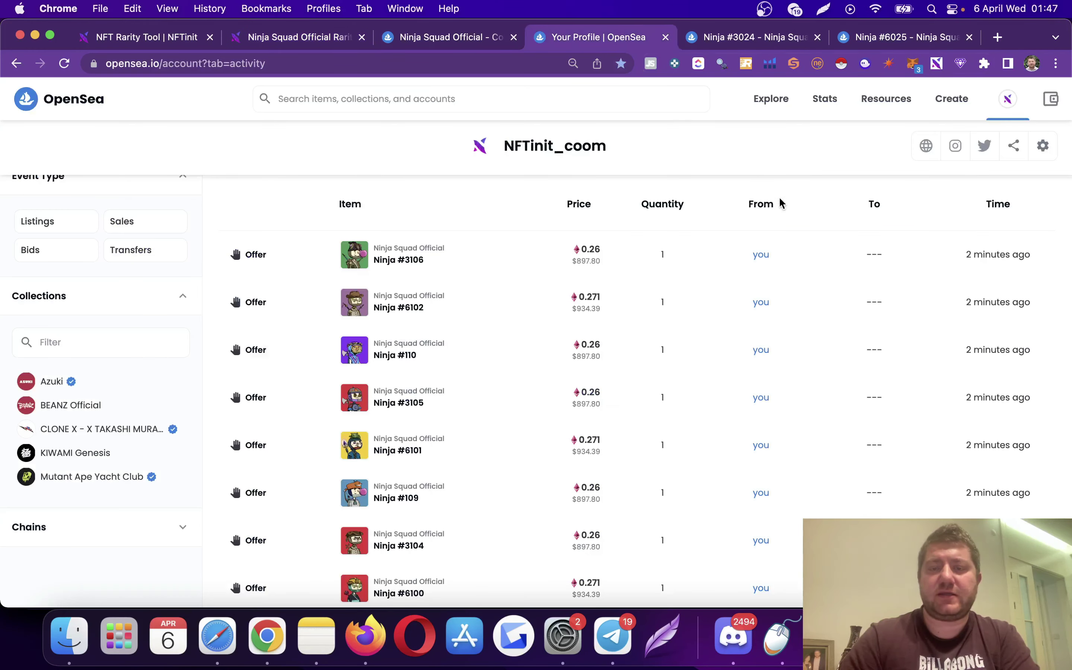
{"action": "left_click", "coordinate": [396, 61]}
{"action": "key", "text": "Return"}
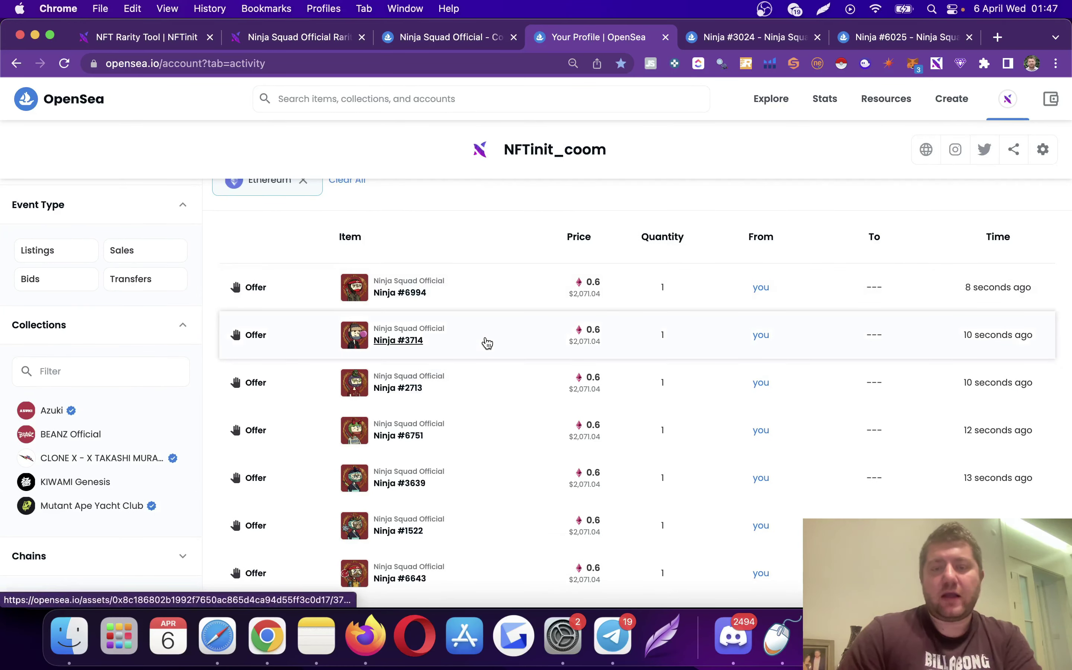
{"action": "scroll", "coordinate": [486, 342], "scroll_direction": "down", "scroll_amount": 3}
{"action": "scroll", "coordinate": [485, 342], "scroll_direction": "up", "scroll_amount": 1}
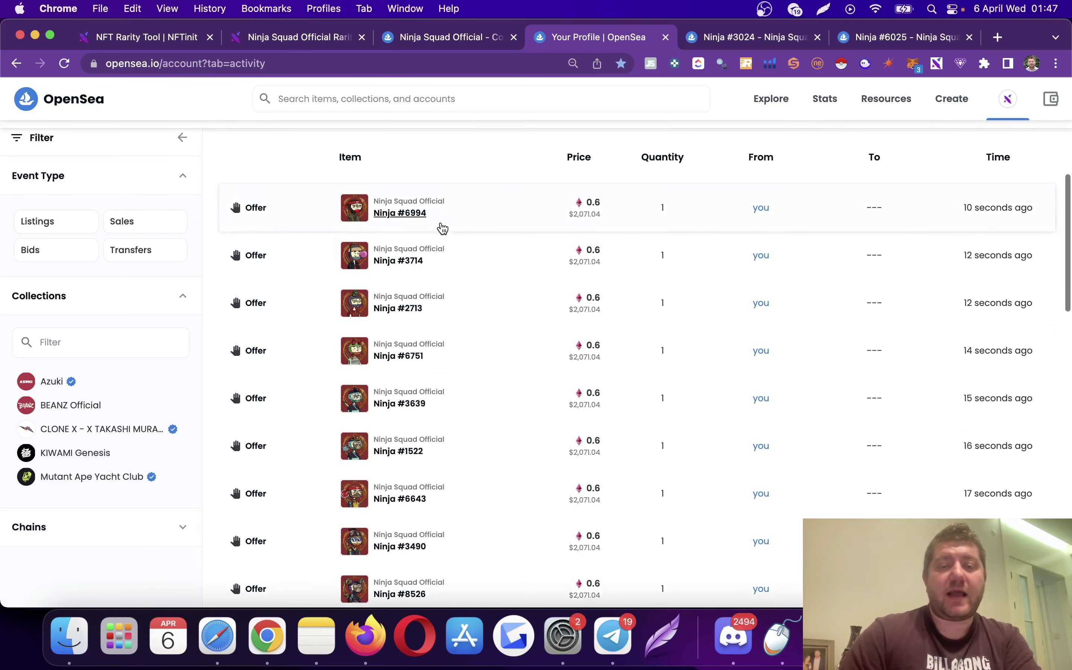
Step: Open Ninja #6994 from the activity list and check its offers and background property
{"action": "left_click", "coordinate": [410, 214]}
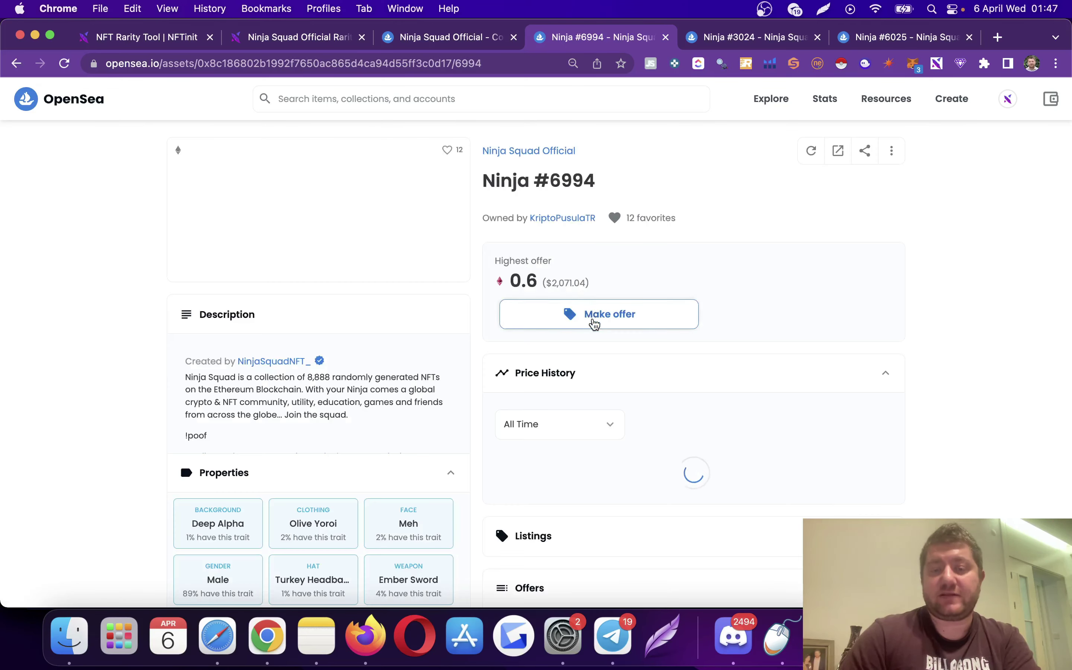
{"action": "scroll", "coordinate": [585, 332], "scroll_direction": "down", "scroll_amount": 3}
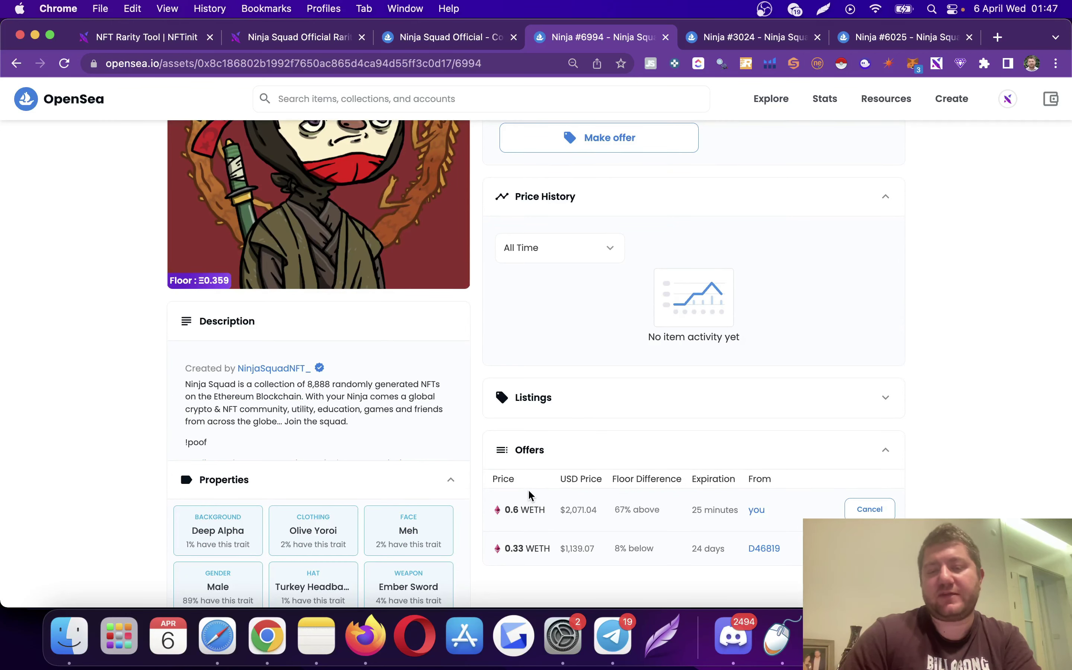
{"action": "scroll", "coordinate": [516, 551], "scroll_direction": "down", "scroll_amount": 3}
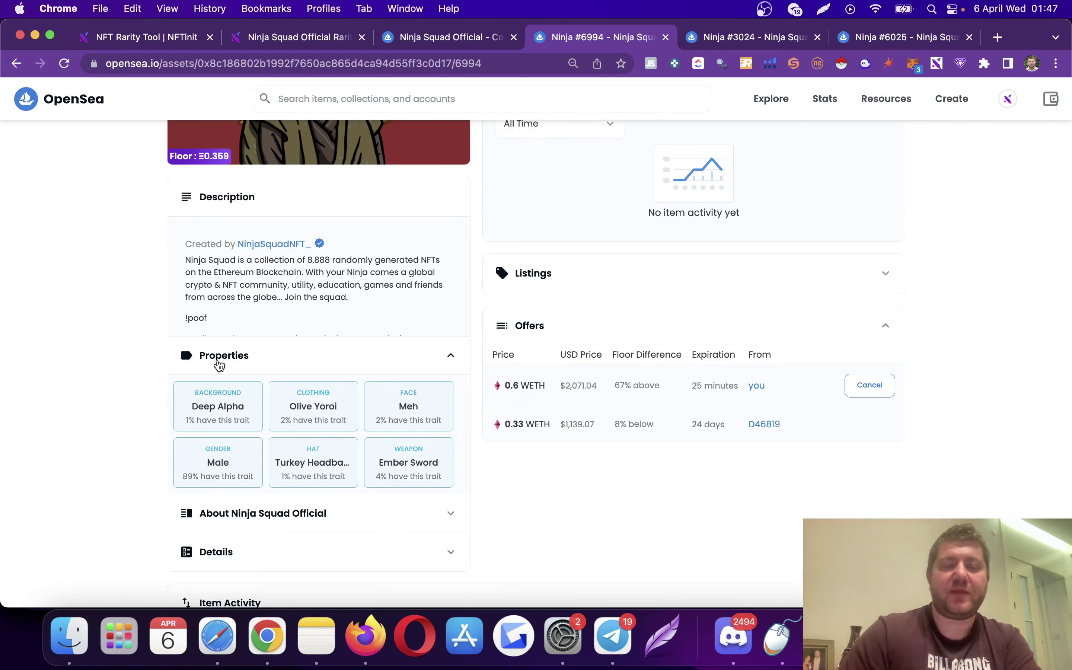
Step: Return to the NFTinit bidding window and review the entries' ranges, bids, expire times, Buy Now Only switches and traits
{"action": "left_click", "coordinate": [440, 37]}
{"action": "left_click", "coordinate": [309, 38]}
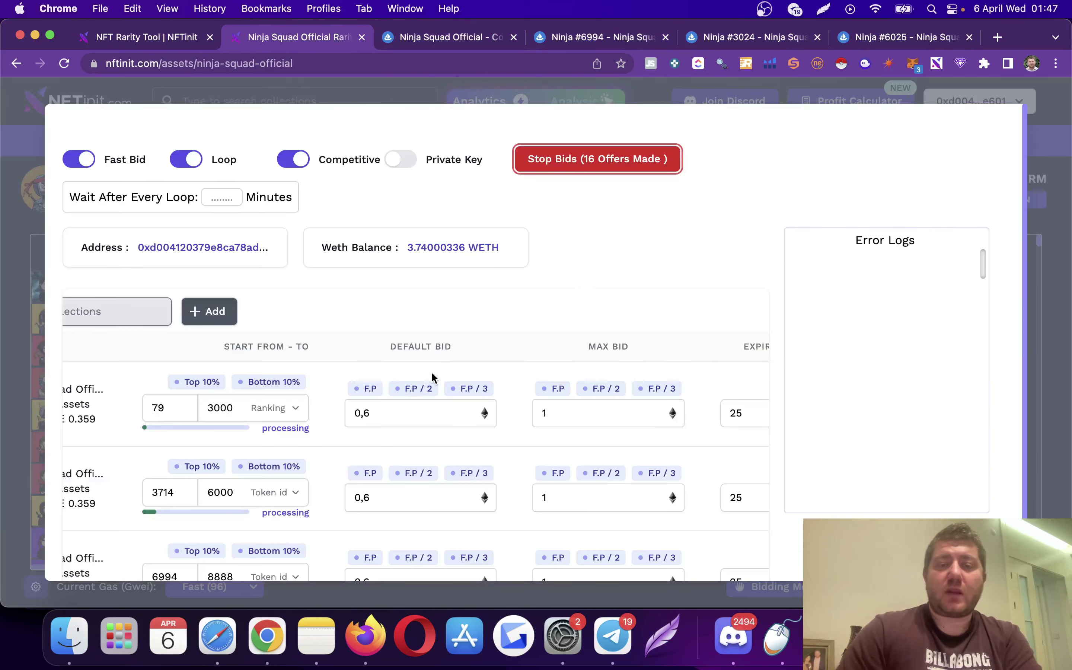
{"action": "scroll", "coordinate": [432, 376], "scroll_direction": "left", "scroll_amount": 5}
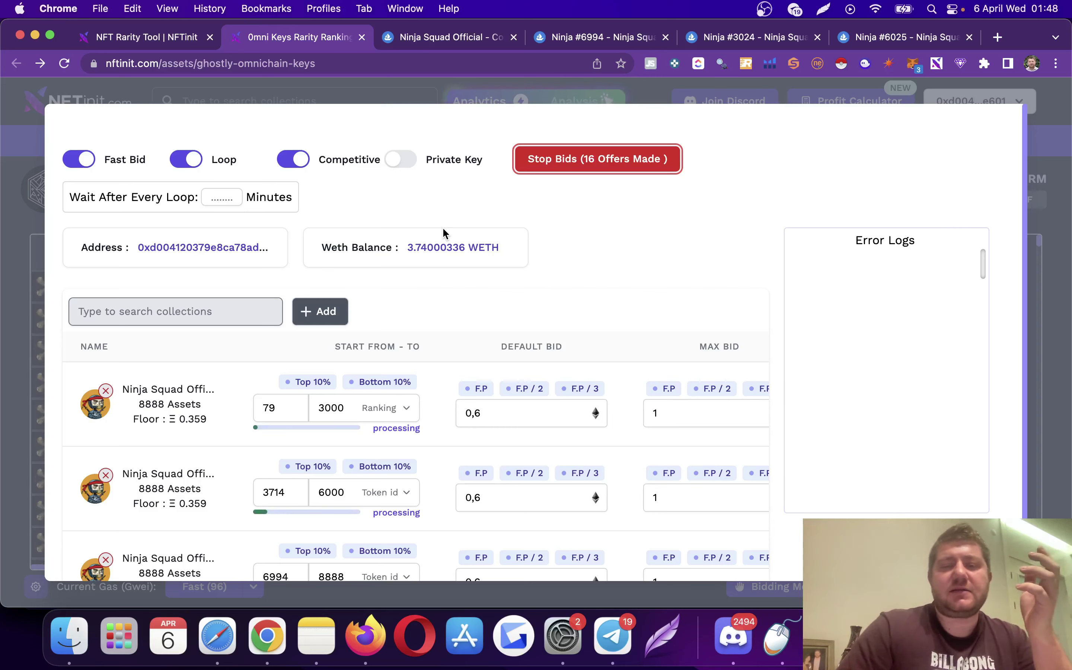
{"action": "scroll", "coordinate": [594, 364], "scroll_direction": "right", "scroll_amount": 8}
{"action": "scroll", "coordinate": [595, 360], "scroll_direction": "right", "scroll_amount": 4}
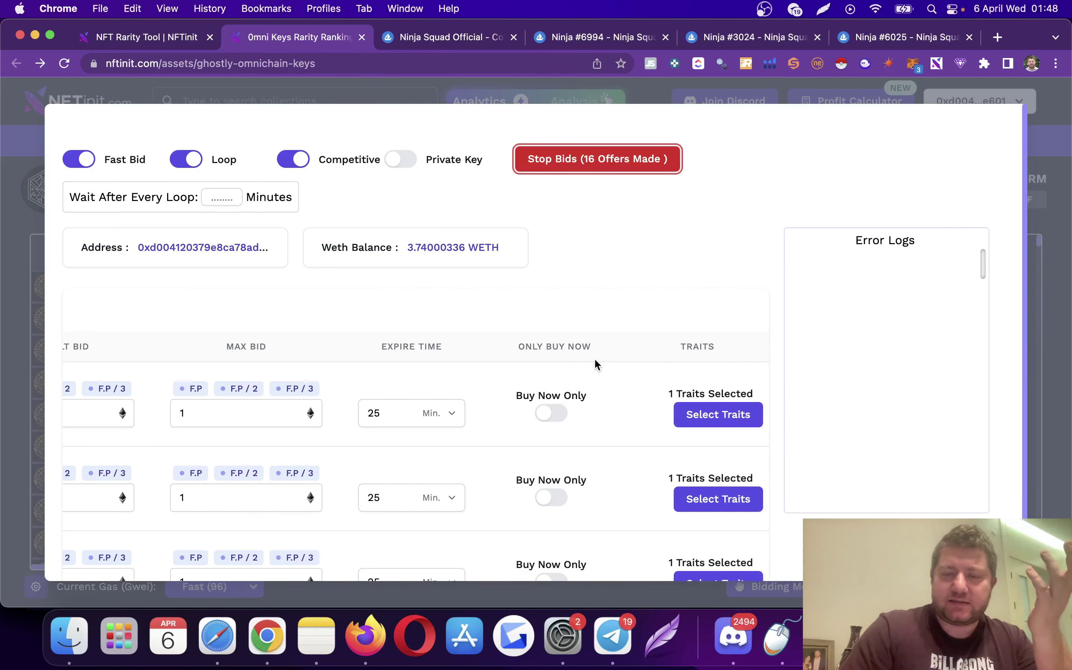
{"action": "scroll", "coordinate": [595, 360], "scroll_direction": "down", "scroll_amount": 1}
{"action": "scroll", "coordinate": [594, 358], "scroll_direction": "down", "scroll_amount": 1}
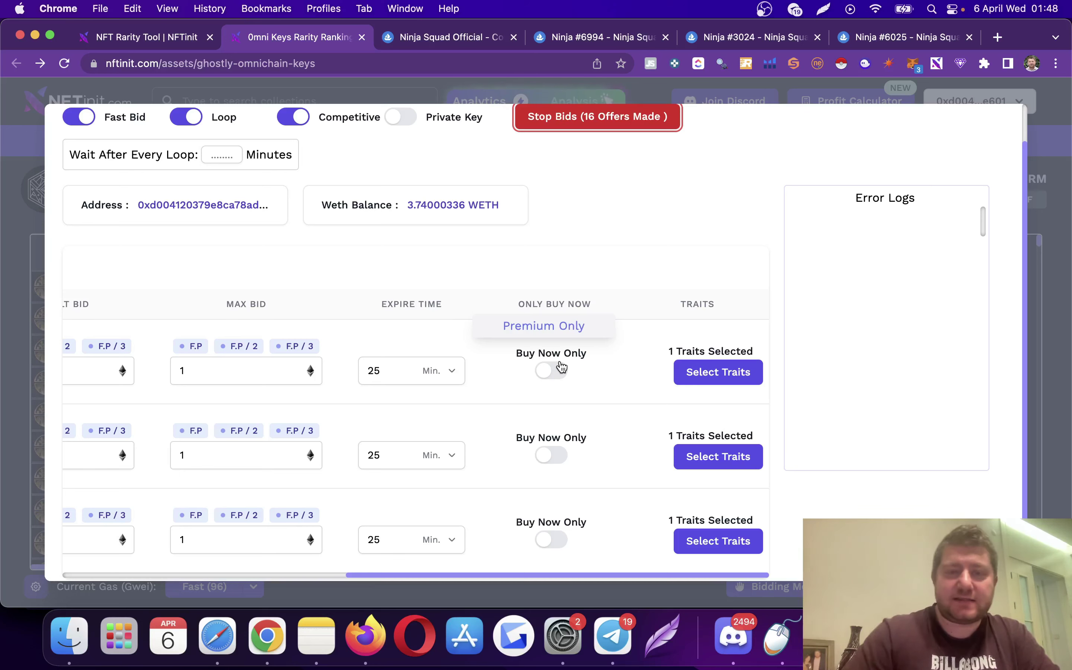
{"action": "scroll", "coordinate": [562, 367], "scroll_direction": "up", "scroll_amount": 2}
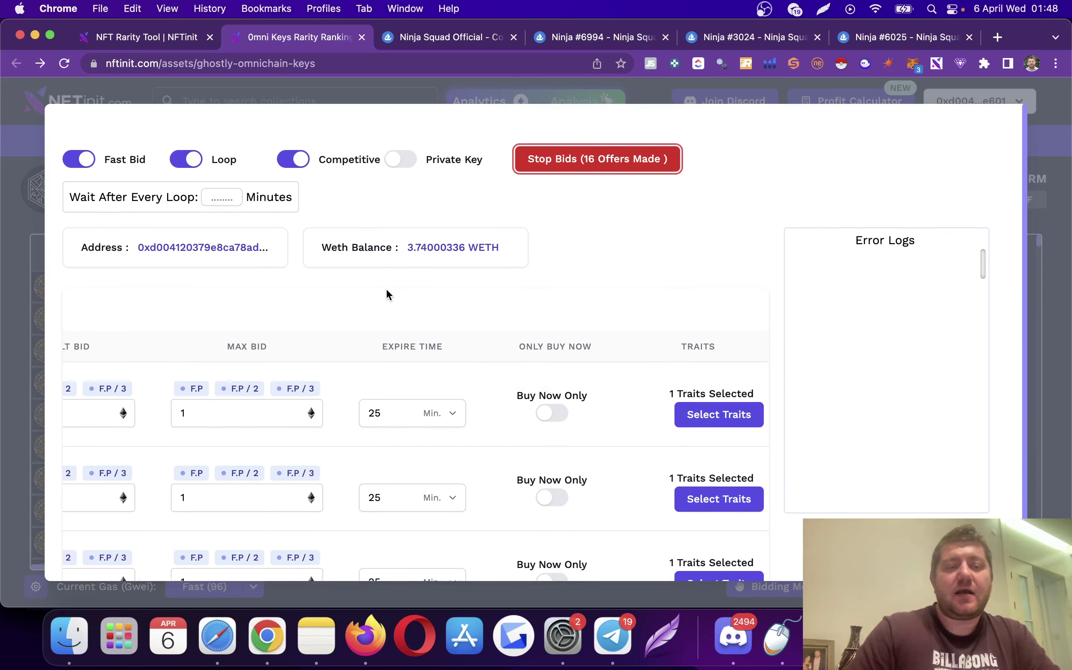
{"action": "scroll", "coordinate": [387, 291], "scroll_direction": "left", "scroll_amount": 5}
{"action": "scroll", "coordinate": [388, 295], "scroll_direction": "left", "scroll_amount": 4}
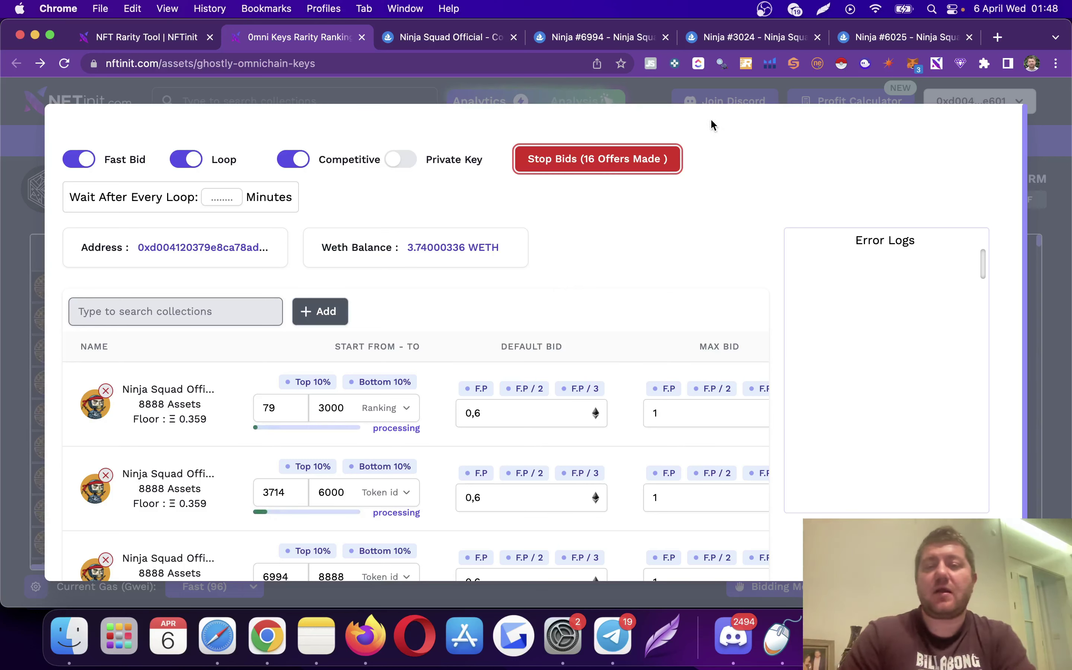
Step: Close the bidding window and confirm ending the entire bidding process
{"action": "left_click", "coordinate": [648, 97]}
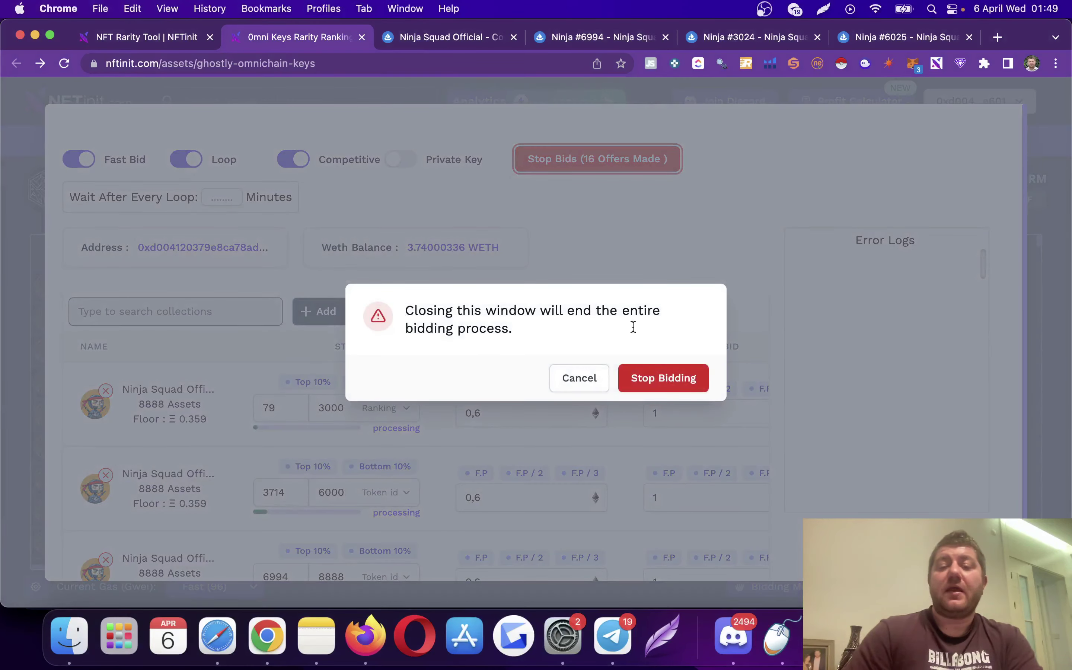
{"action": "left_click", "coordinate": [641, 377]}
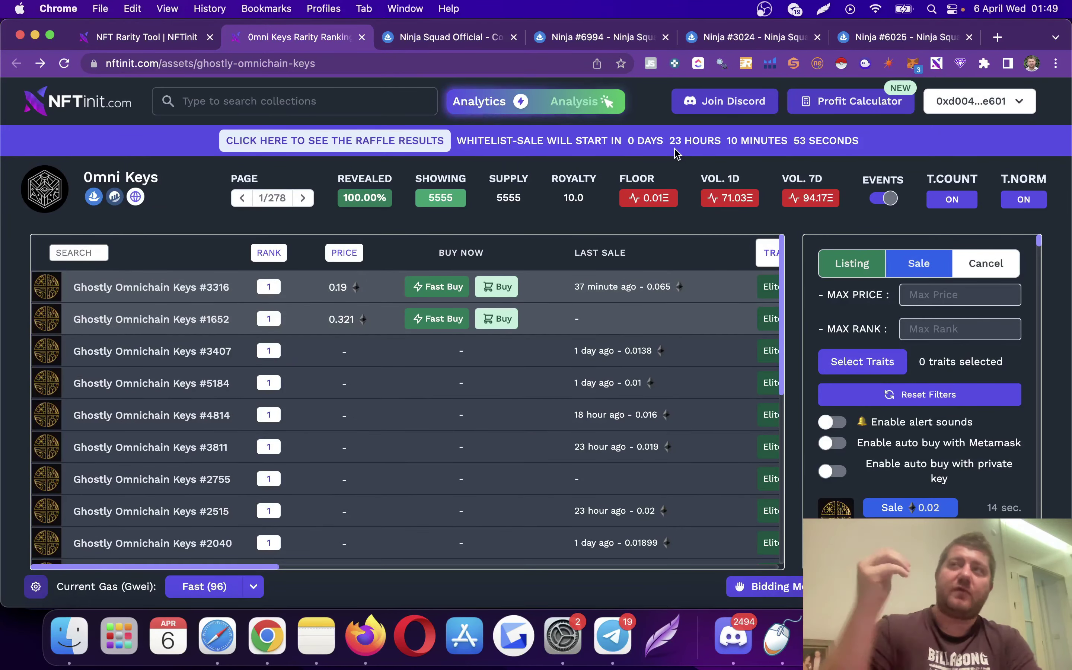
Step: Open the Profit Calculator and load the Ninja Squad Official collection by searching for "ninja"
{"action": "left_click", "coordinate": [824, 104]}
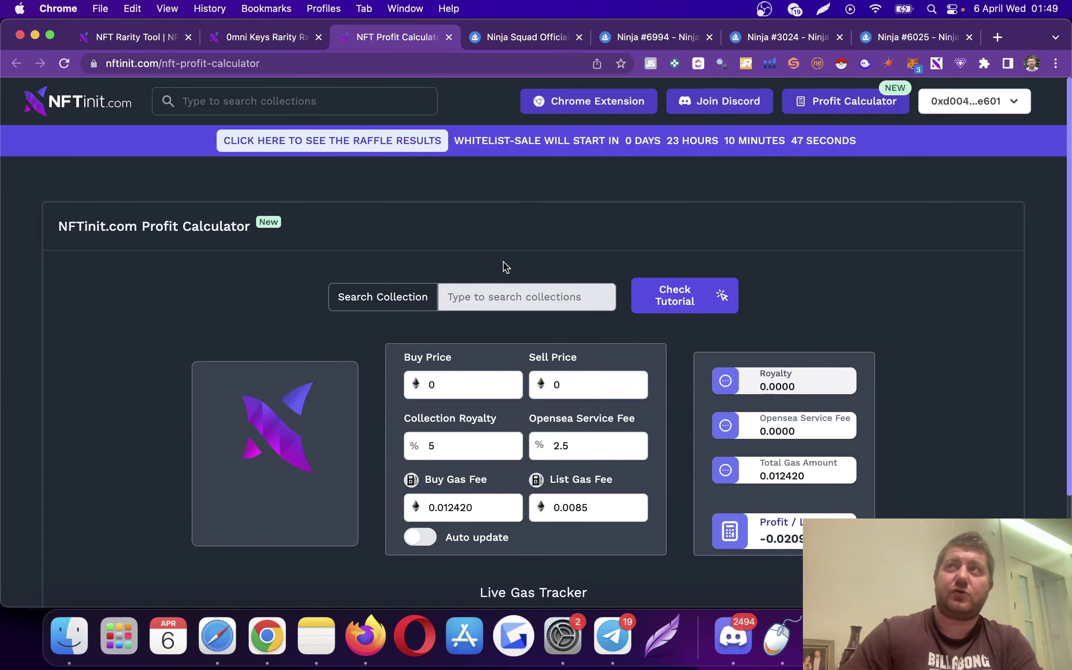
{"action": "left_click", "coordinate": [487, 297]}
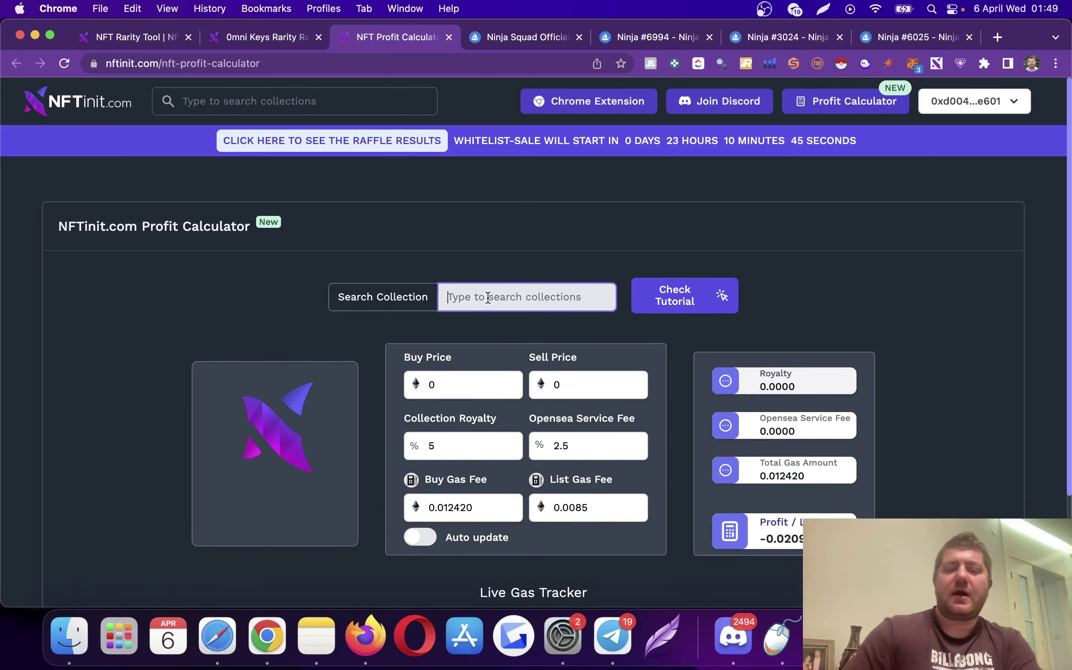
{"action": "type", "text": "ninja"}
{"action": "left_click", "coordinate": [518, 327]}
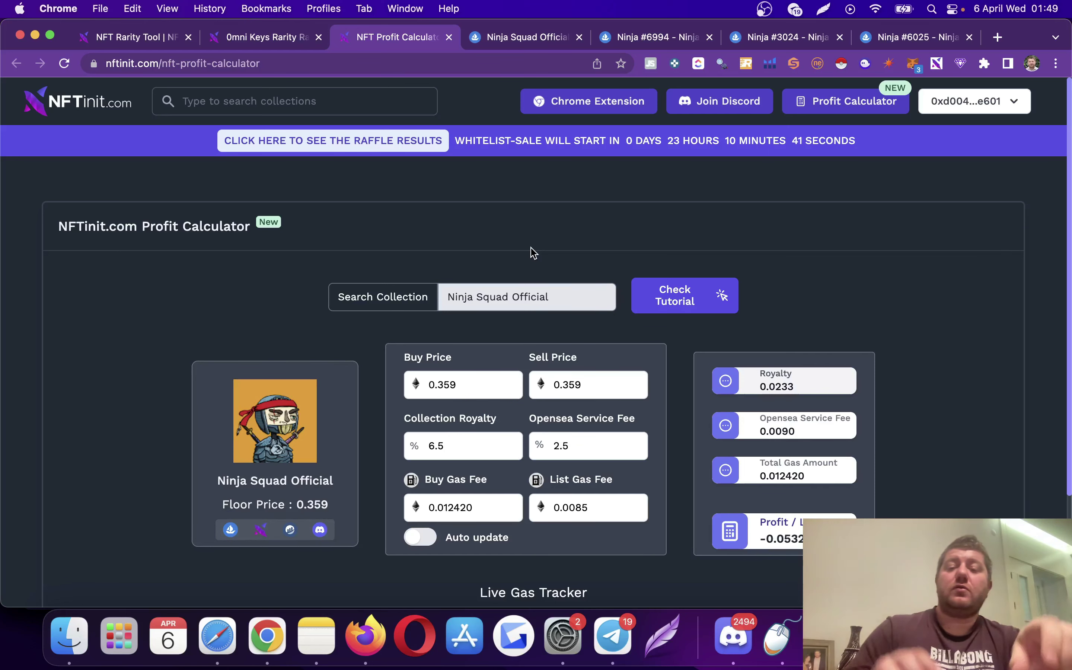
Step: Open the calculator's buy price for editing
{"action": "scroll", "coordinate": [513, 285], "scroll_direction": "down", "scroll_amount": 3}
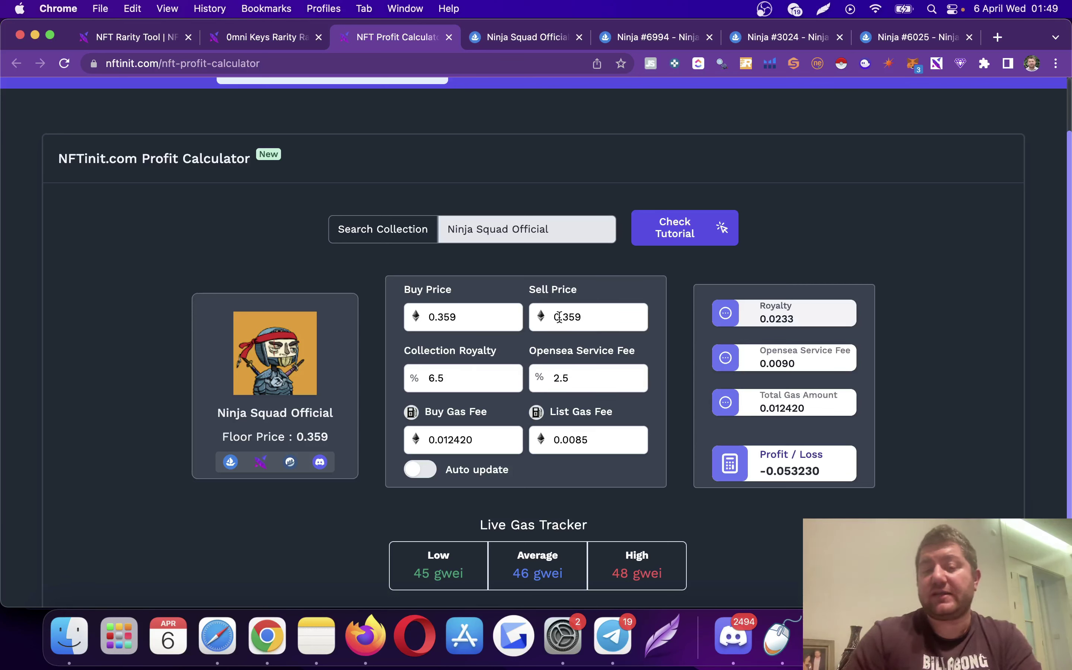
{"action": "left_click", "coordinate": [486, 311]}
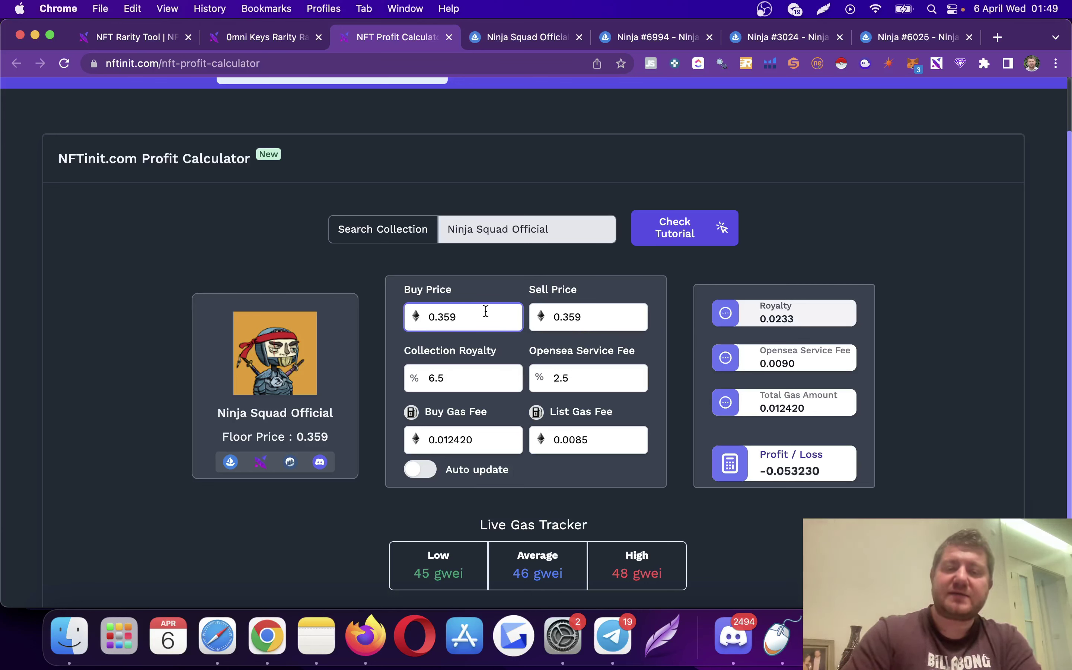
Step: Set the Ninja Squad Official buy price to 0.25 and clear the buy gas fee
{"action": "key", "text": "BackSpace"}
{"action": "key", "text": "BackSpace"}
{"action": "type", "text": "25"}
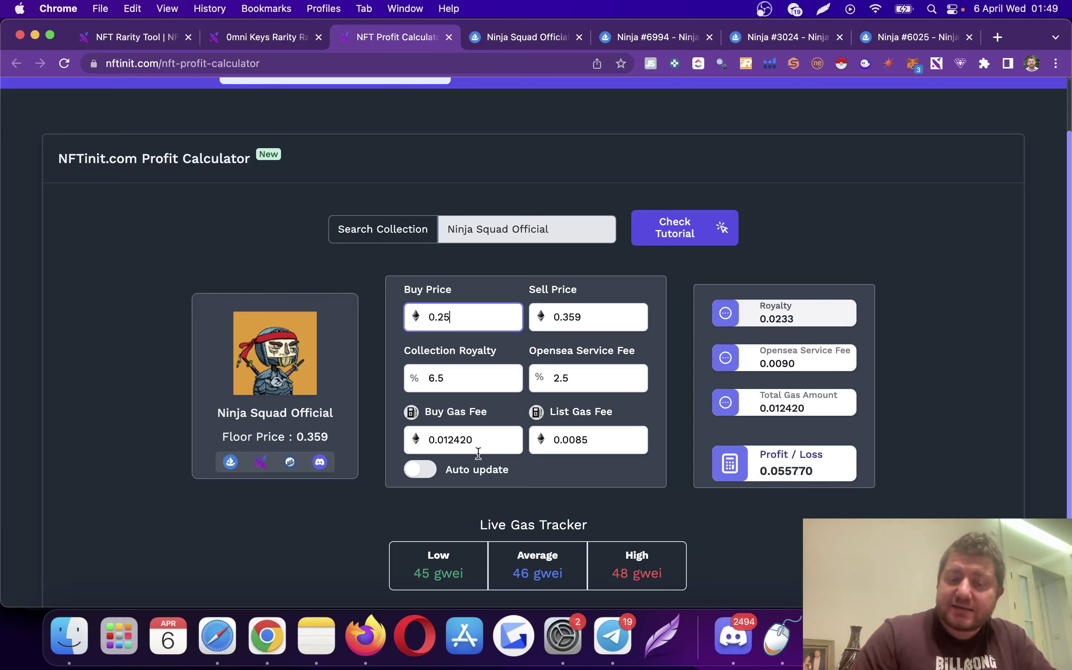
{"action": "double_click", "coordinate": [492, 441]}
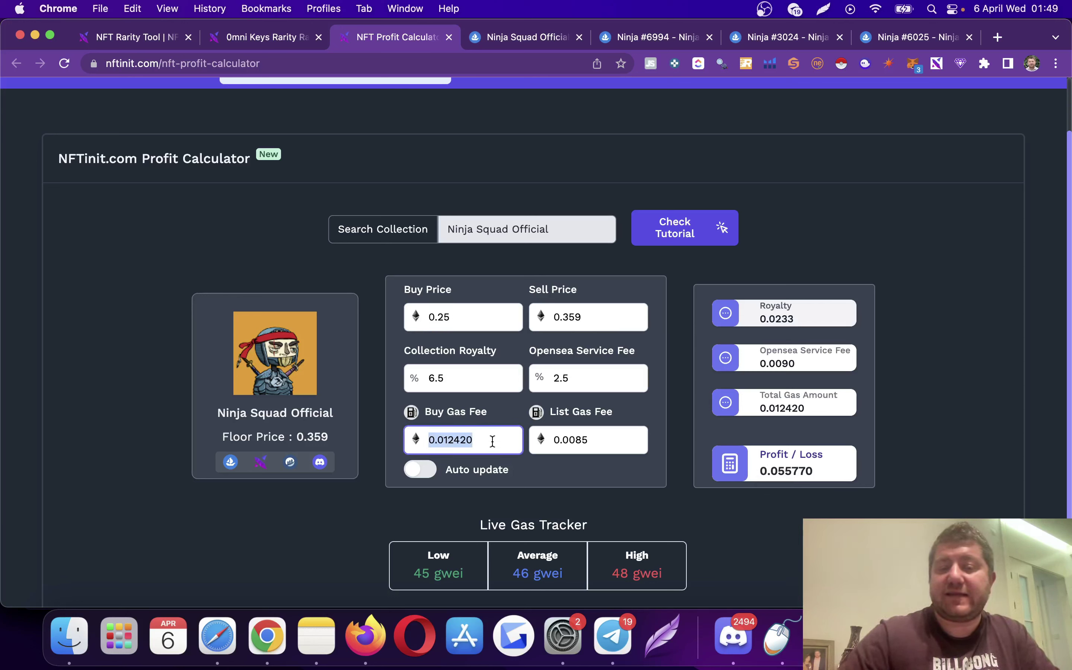
{"action": "key", "text": "BackSpace"}
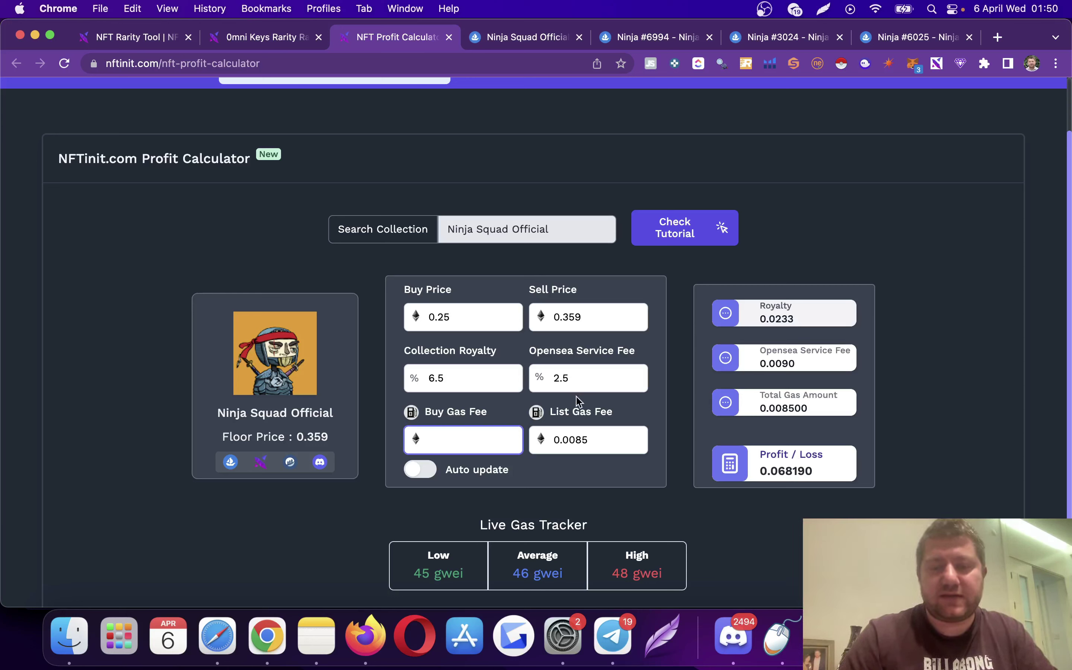
Step: Set the list gas fee to 0.0025 in the profit calculator
{"action": "left_click", "coordinate": [585, 440]}
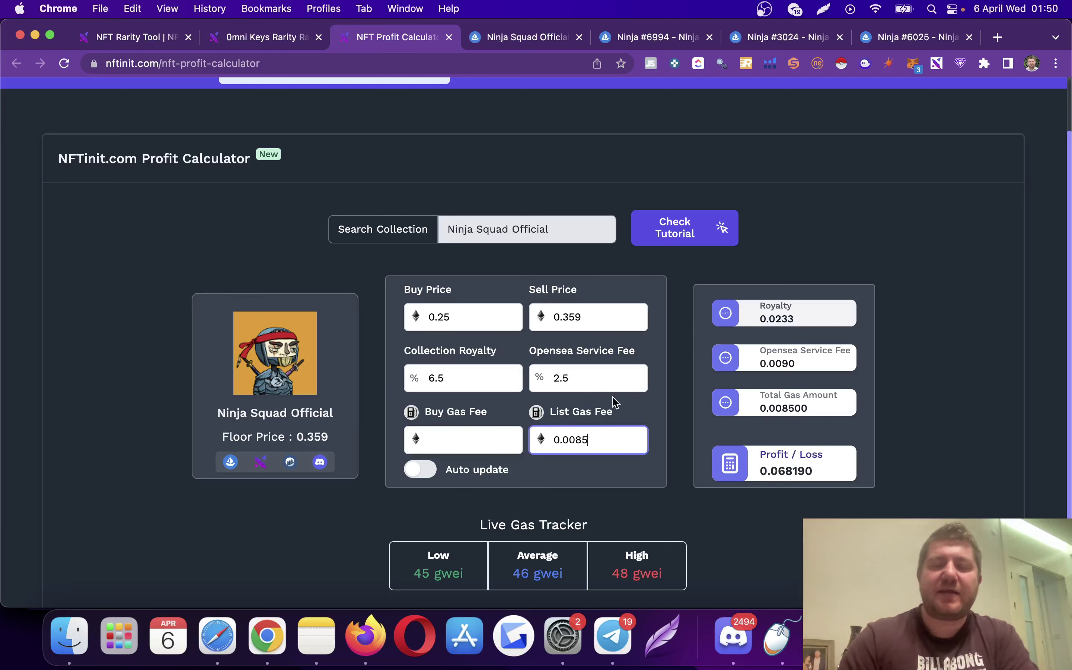
{"action": "key", "text": "BackSpace"}
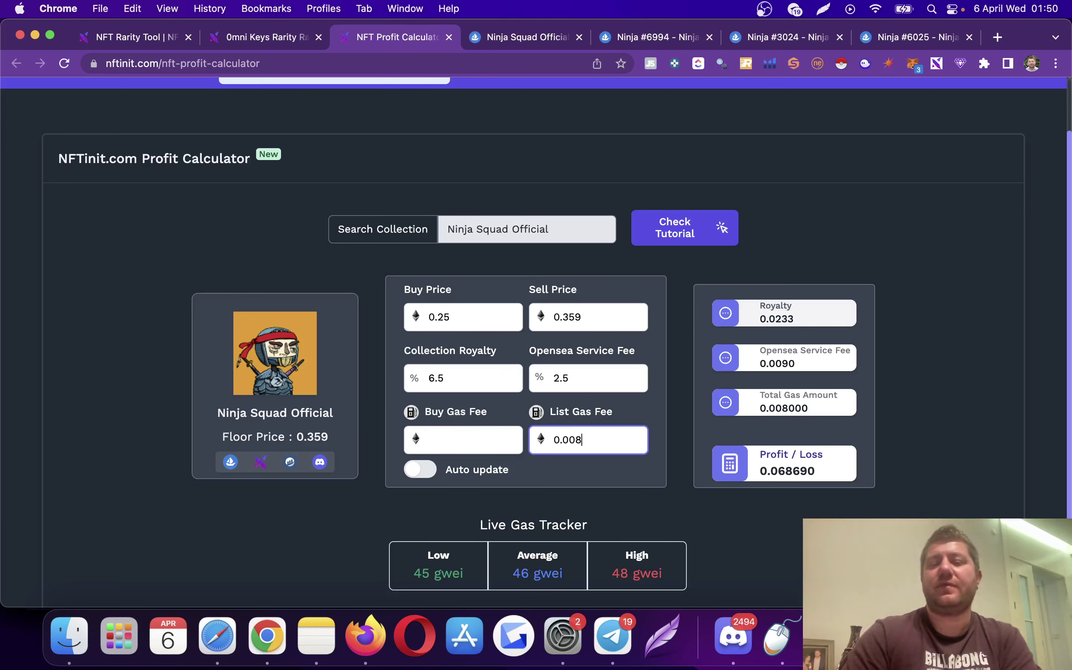
{"action": "type", "text": "5"}
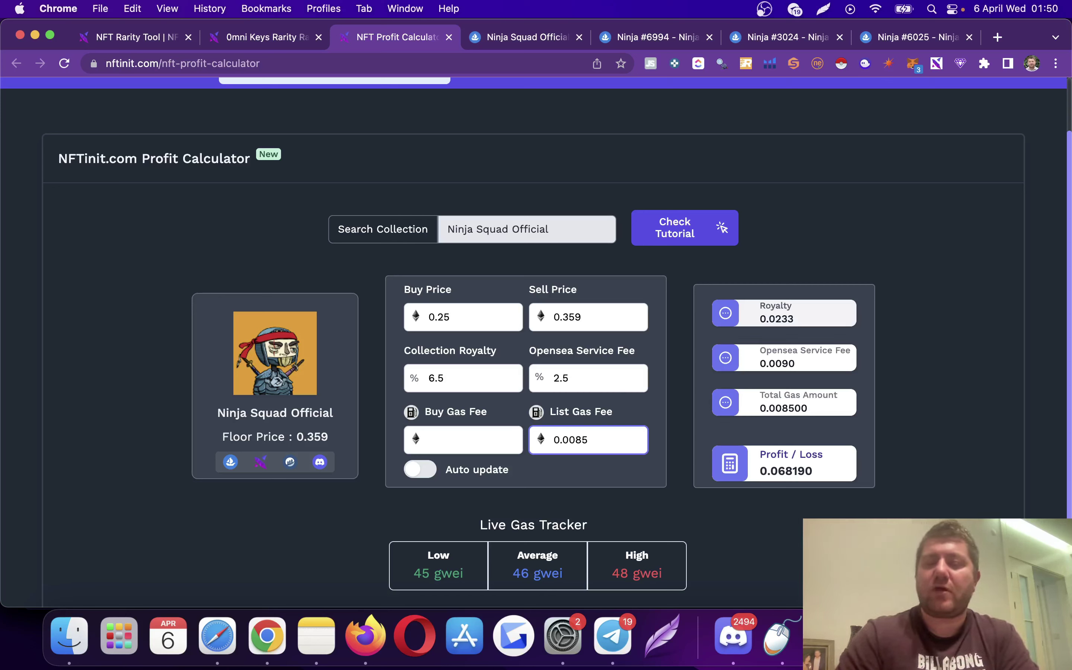
{"action": "key", "text": "BackSpace"}
{"action": "key", "text": "BackSpace"}
{"action": "type", "text": "2"}
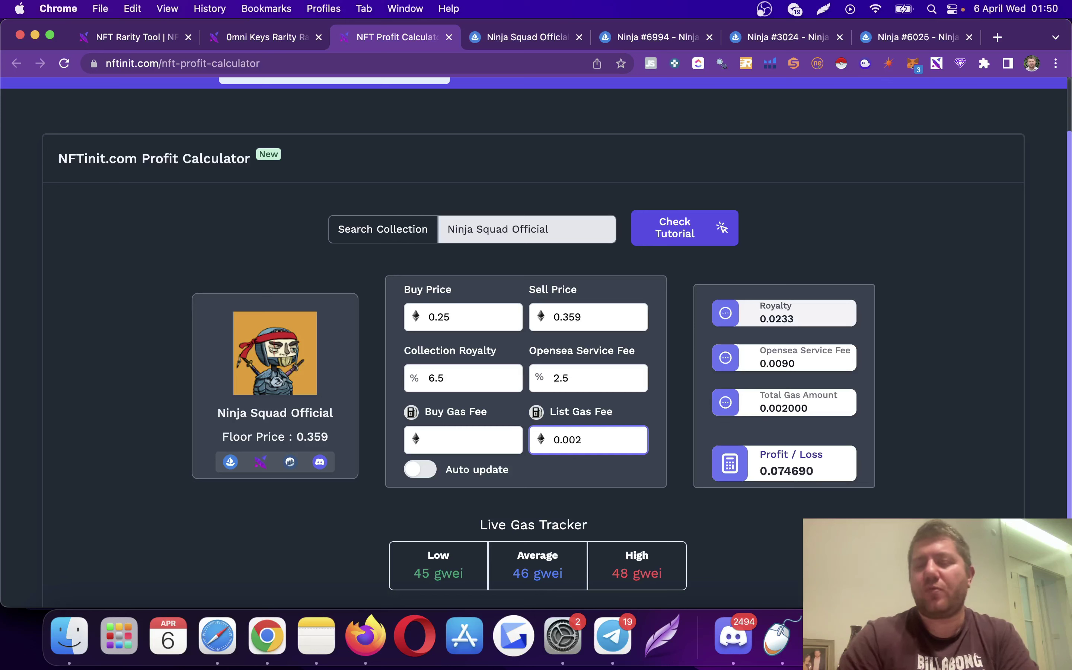
{"action": "type", "text": "5"}
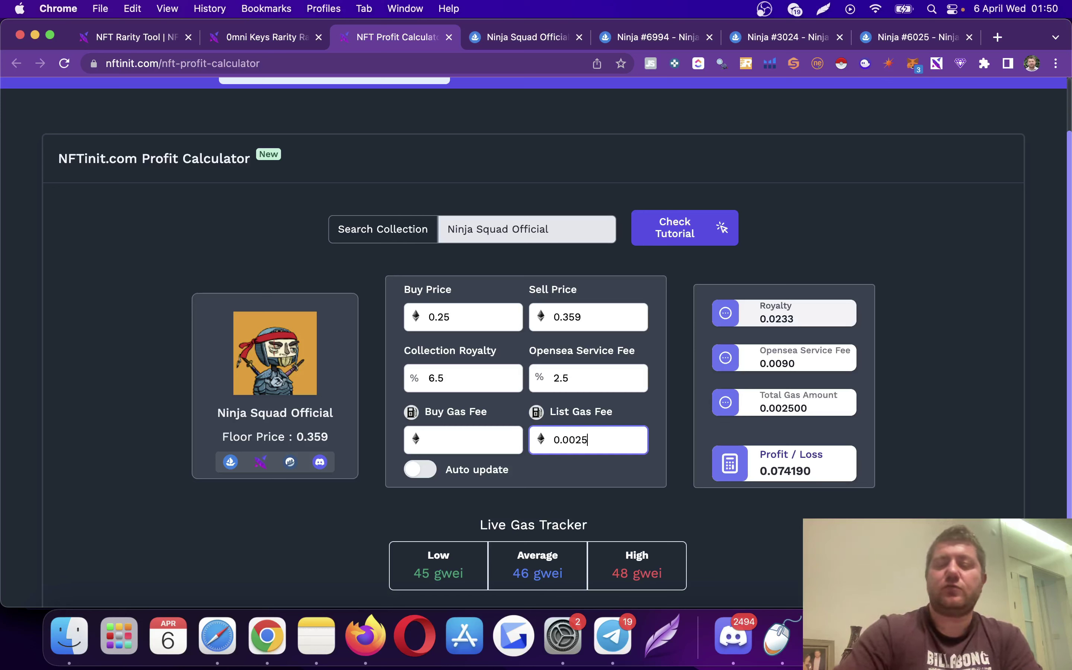
Step: Turn the calculator's gas fee Auto update on and off again
{"action": "left_click", "coordinate": [428, 469]}
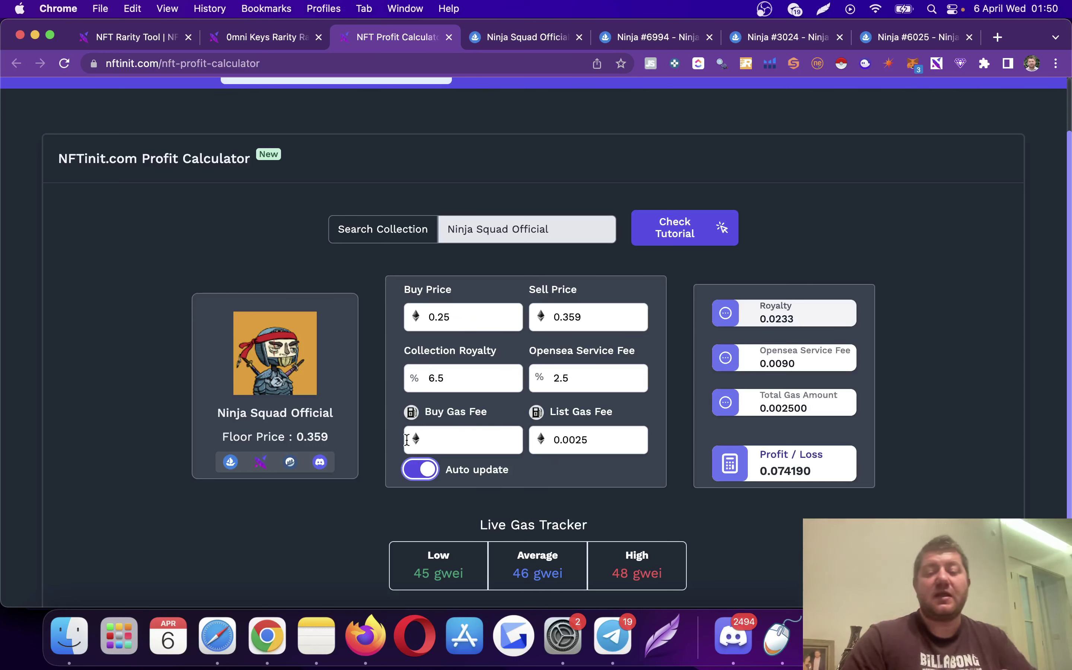
{"action": "left_click", "coordinate": [417, 469]}
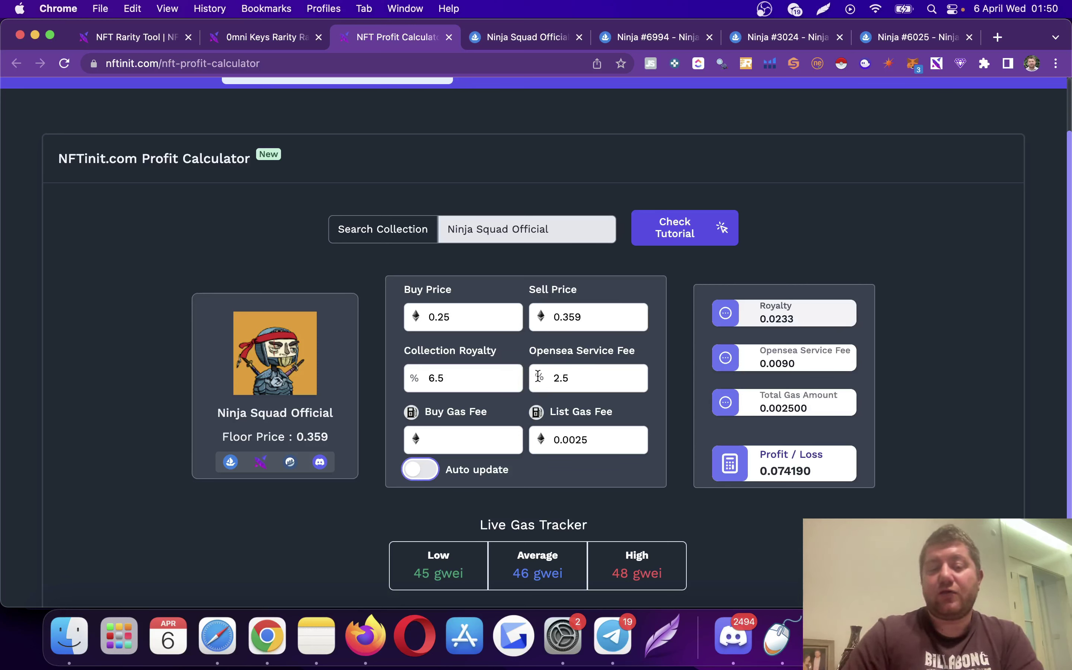
{"action": "left_click", "coordinate": [452, 437]}
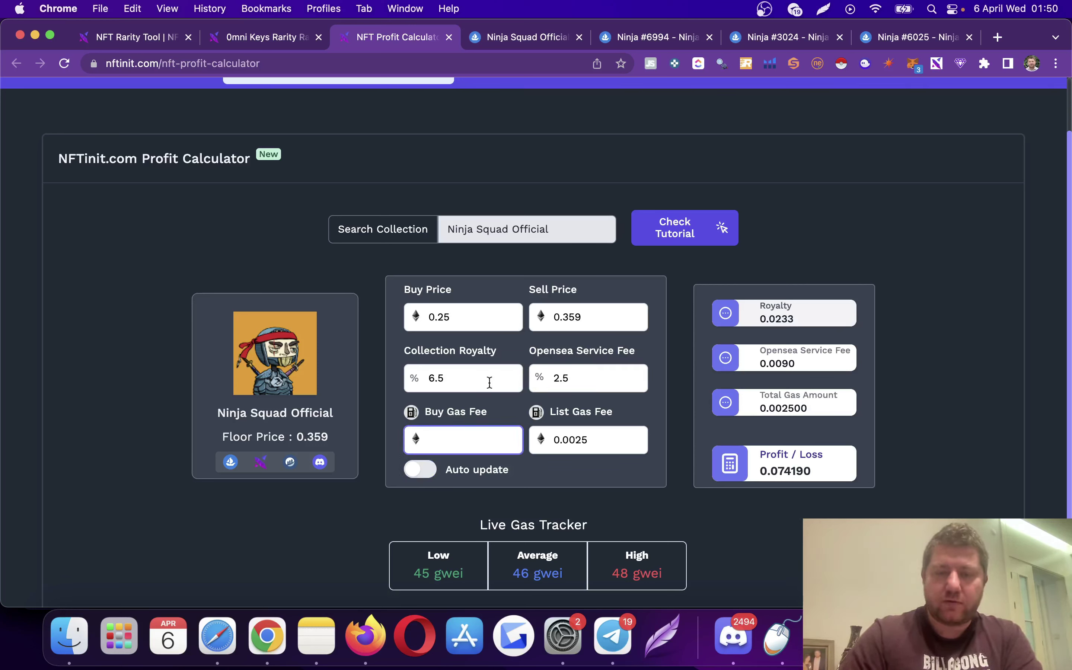
Step: Set the Ninja Squad Official buy price to 0.350
{"action": "left_click", "coordinate": [483, 313]}
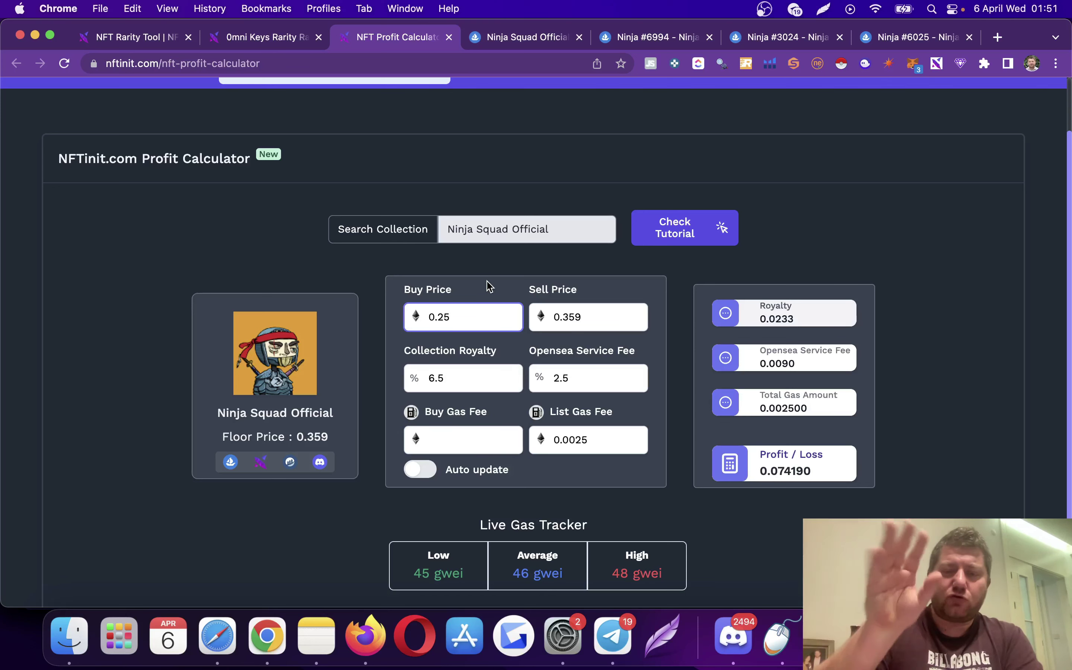
{"action": "key", "text": "BackSpace"}
{"action": "key", "text": "BackSpace"}
{"action": "key", "text": "BackSpace"}
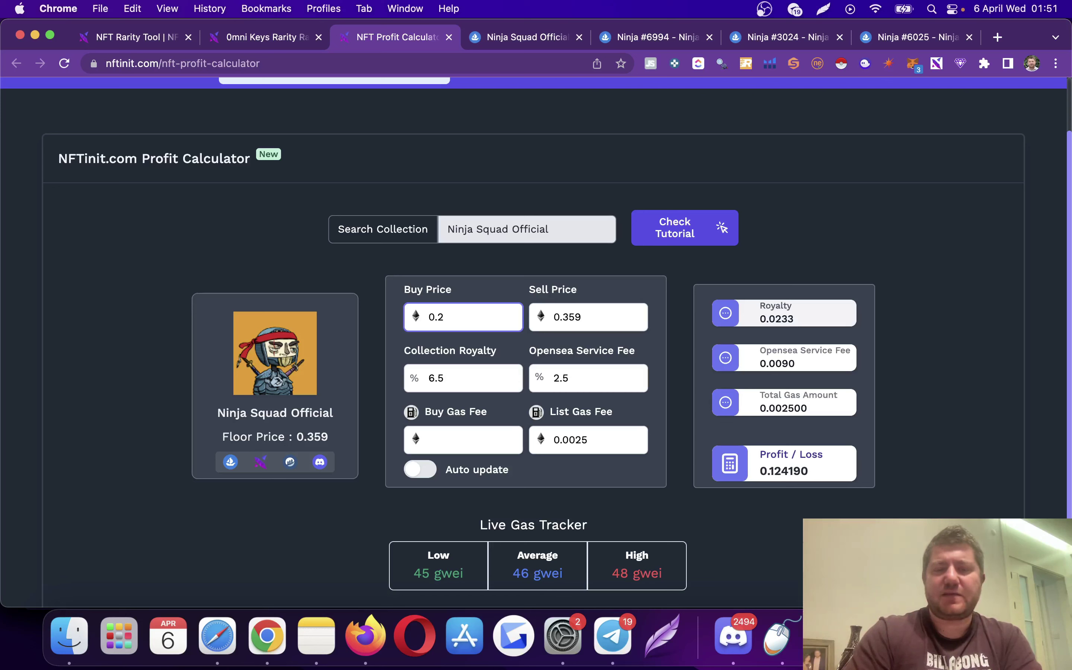
{"action": "type", "text": ".350"}
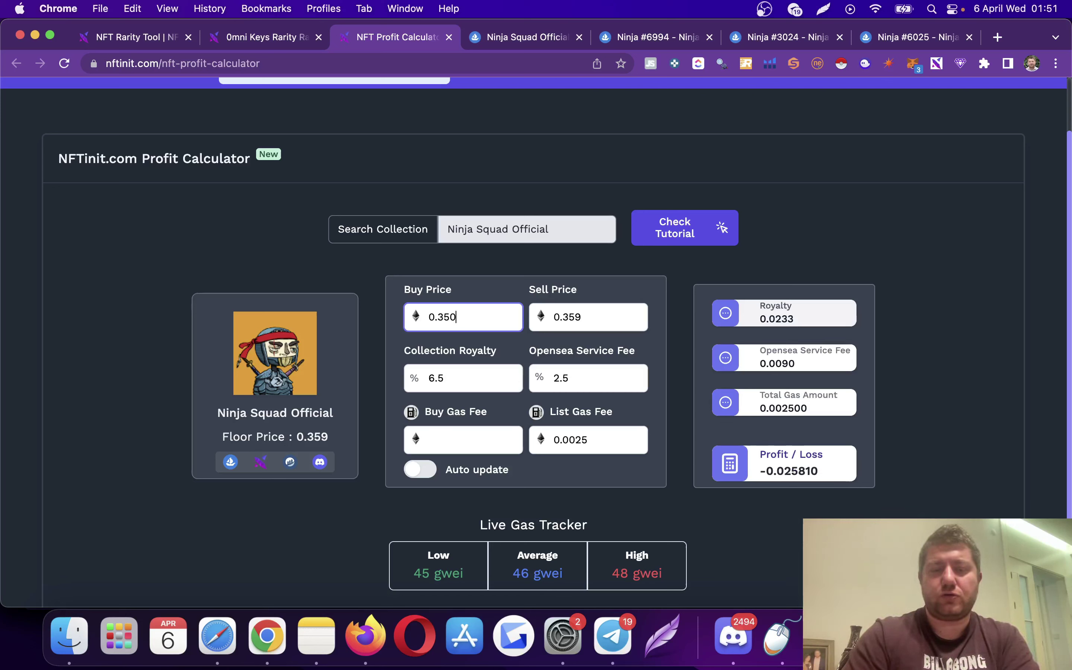
Step: Reload the profit calculator and load the Ninja Squad Official collection by searching for "nin"
{"action": "left_click", "coordinate": [424, 65]}
{"action": "key", "text": "Return"}
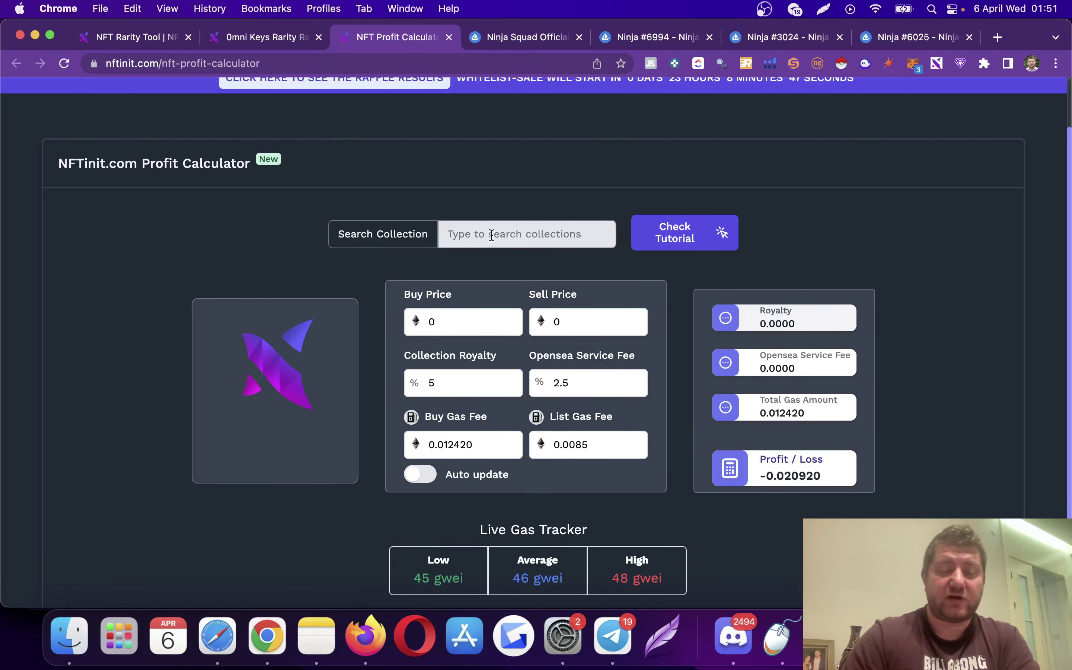
{"action": "left_click", "coordinate": [492, 235]}
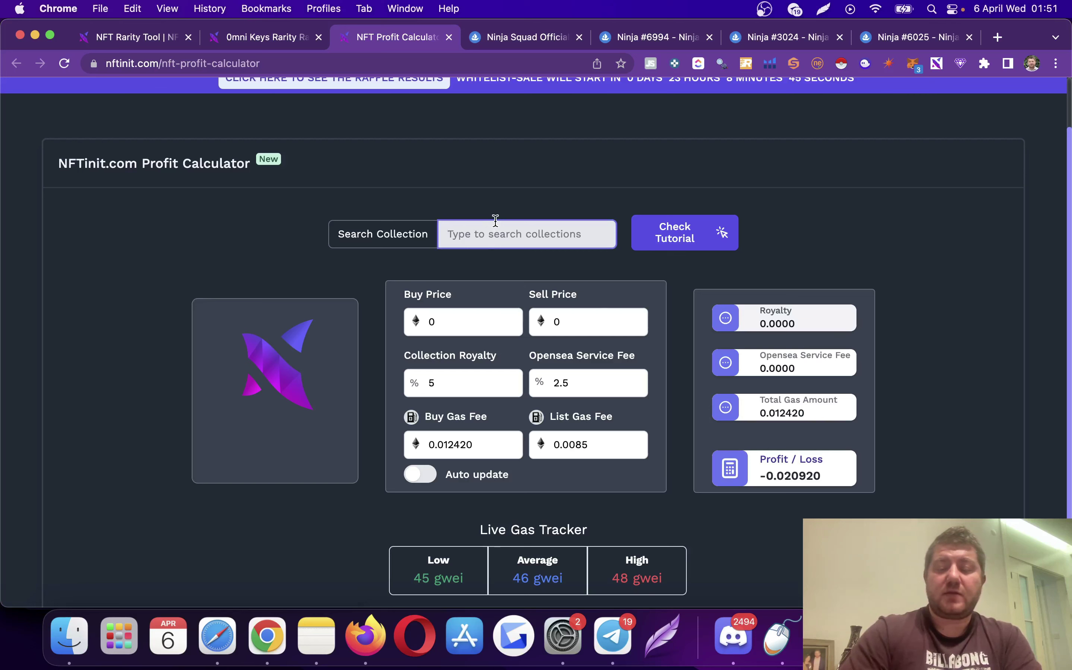
{"action": "type", "text": "nin"}
{"action": "left_click", "coordinate": [522, 264]}
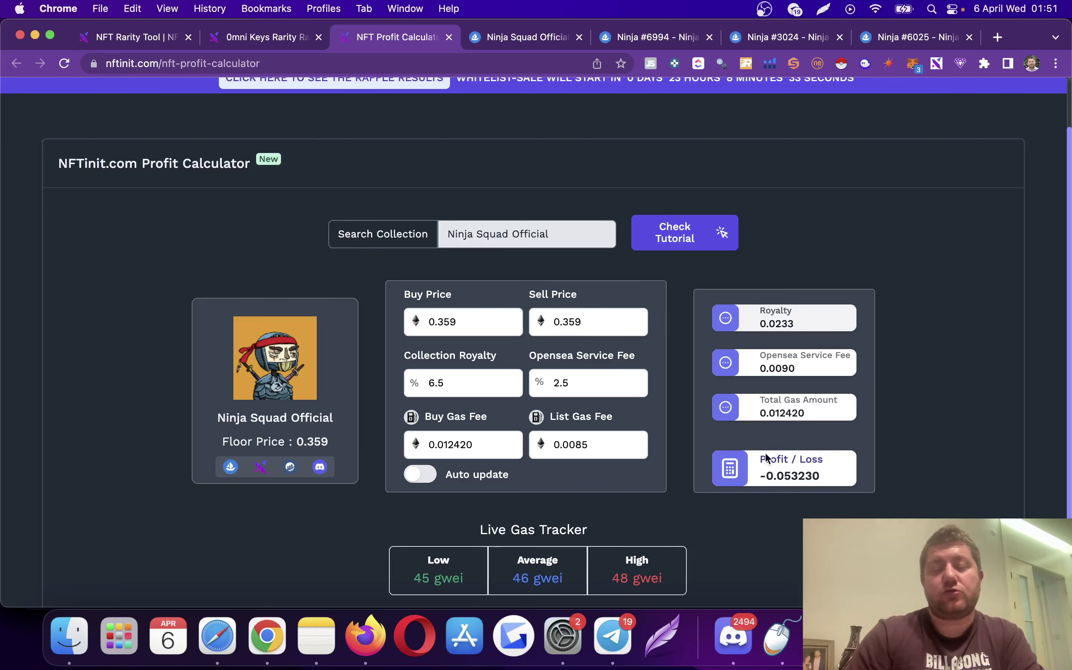
Step: Set the sell price of Ninja Squad Official to 0.42
{"action": "scroll", "coordinate": [782, 438], "scroll_direction": "down", "scroll_amount": 2}
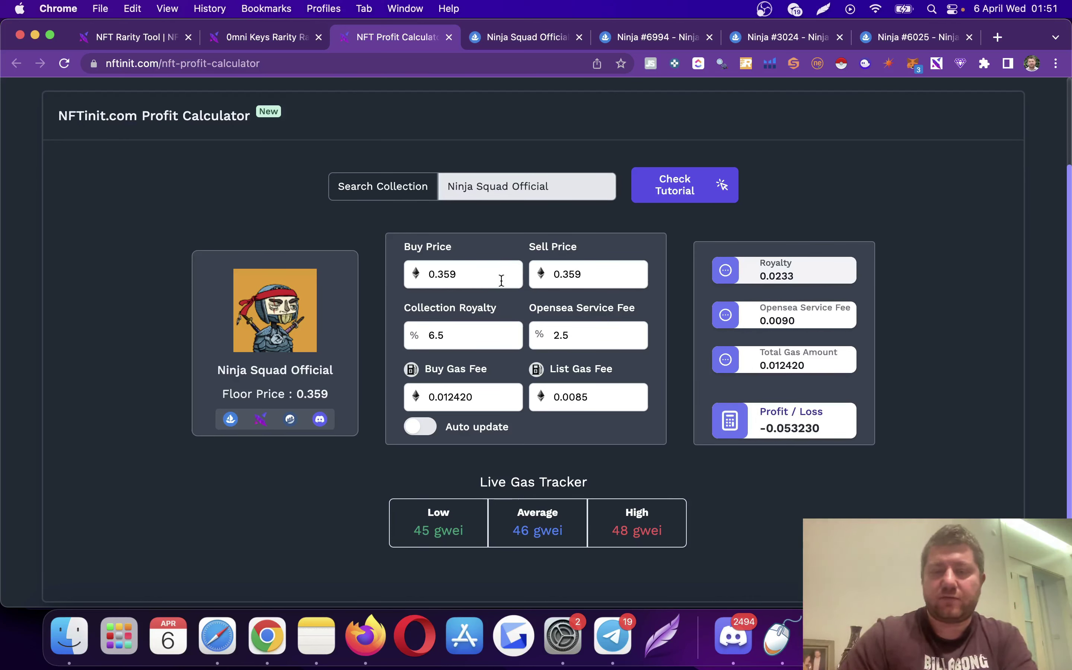
{"action": "left_click", "coordinate": [570, 281]}
{"action": "left_click_drag", "start_coordinate": [569, 281], "coordinate": [601, 275]}
{"action": "key", "text": "BackSpace"}
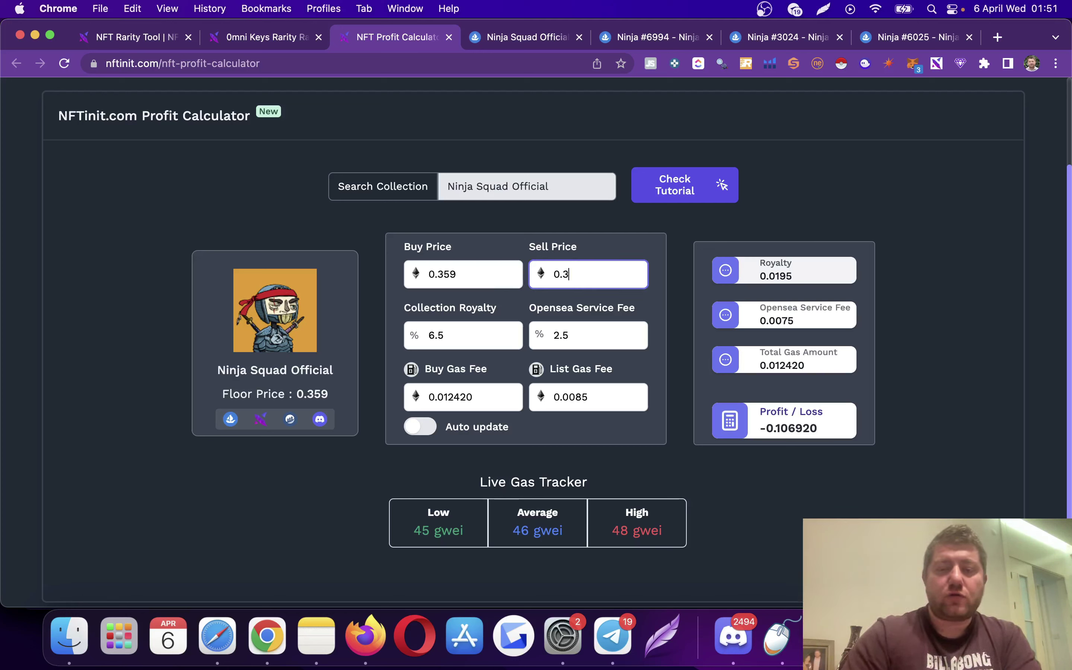
{"action": "key", "text": "BackSpace"}
{"action": "type", "text": "45"}
{"action": "key", "text": "BackSpace"}
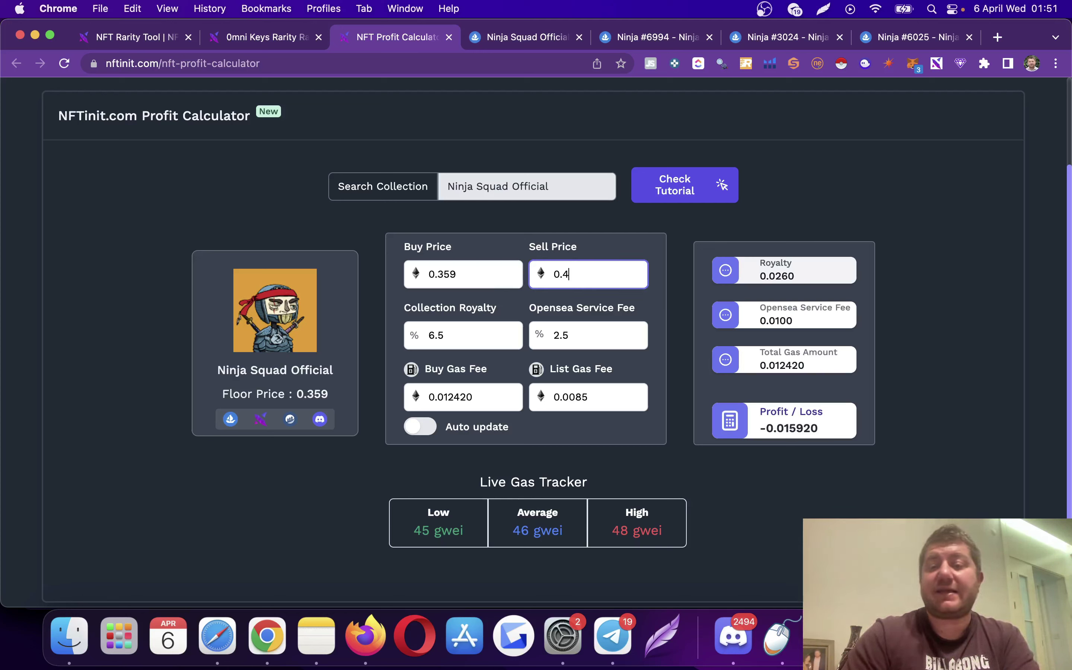
{"action": "type", "text": "0"}
{"action": "key", "text": "BackSpace"}
{"action": "type", "text": "2"}
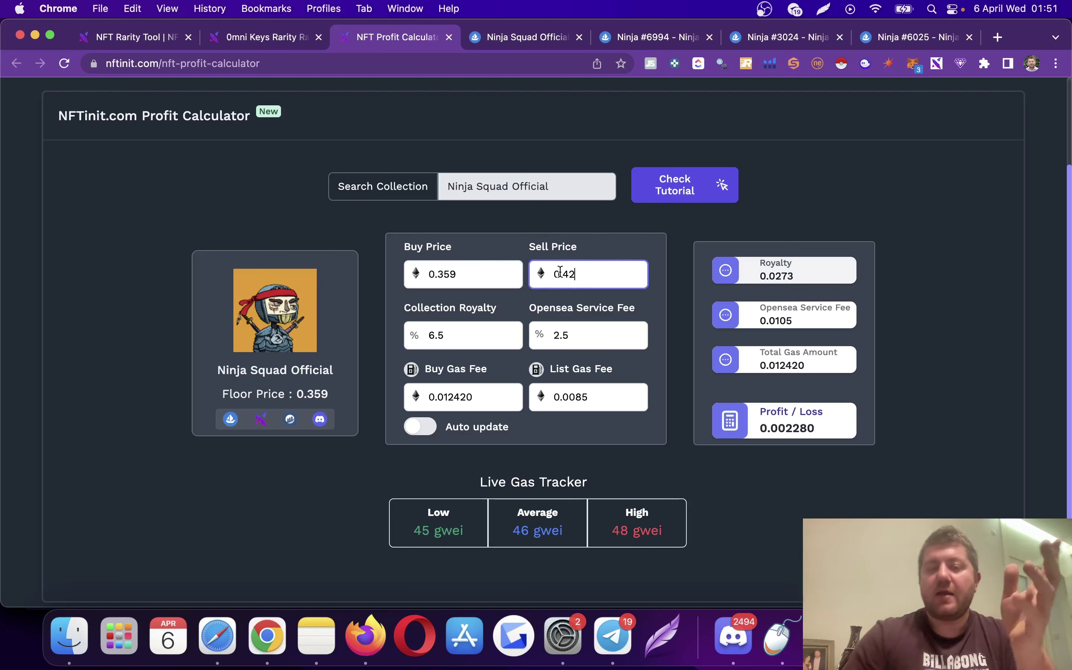
Step: Replace the collection in the profit calculator with Meebits
{"action": "left_click", "coordinate": [547, 177]}
{"action": "key", "text": "super+a"}
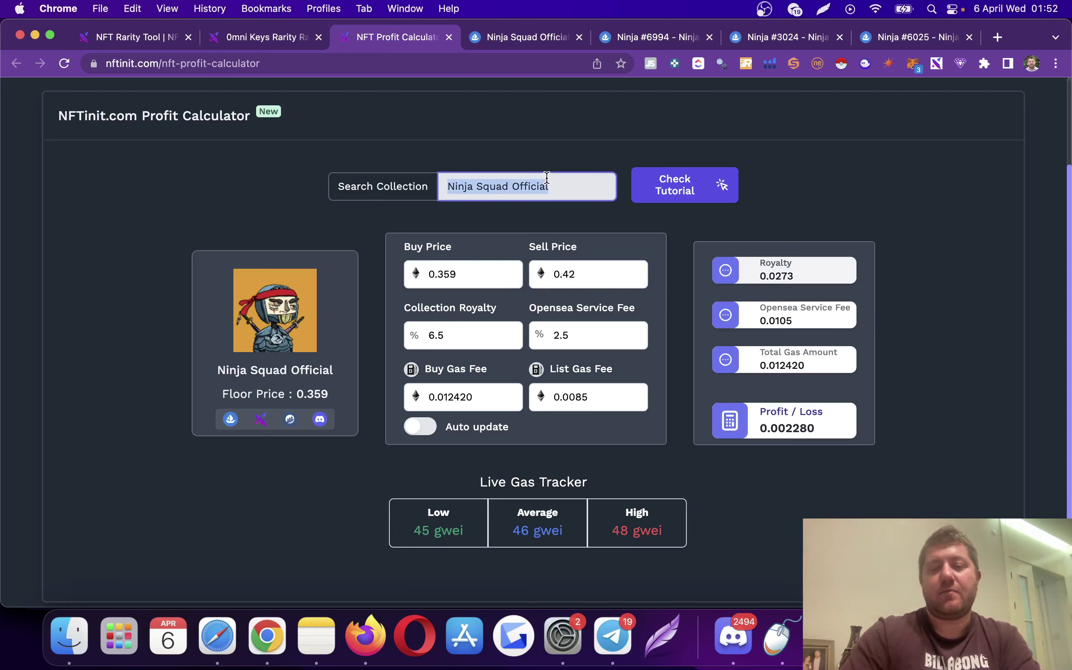
{"action": "type", "text": "mee"}
{"action": "left_click", "coordinate": [527, 216]}
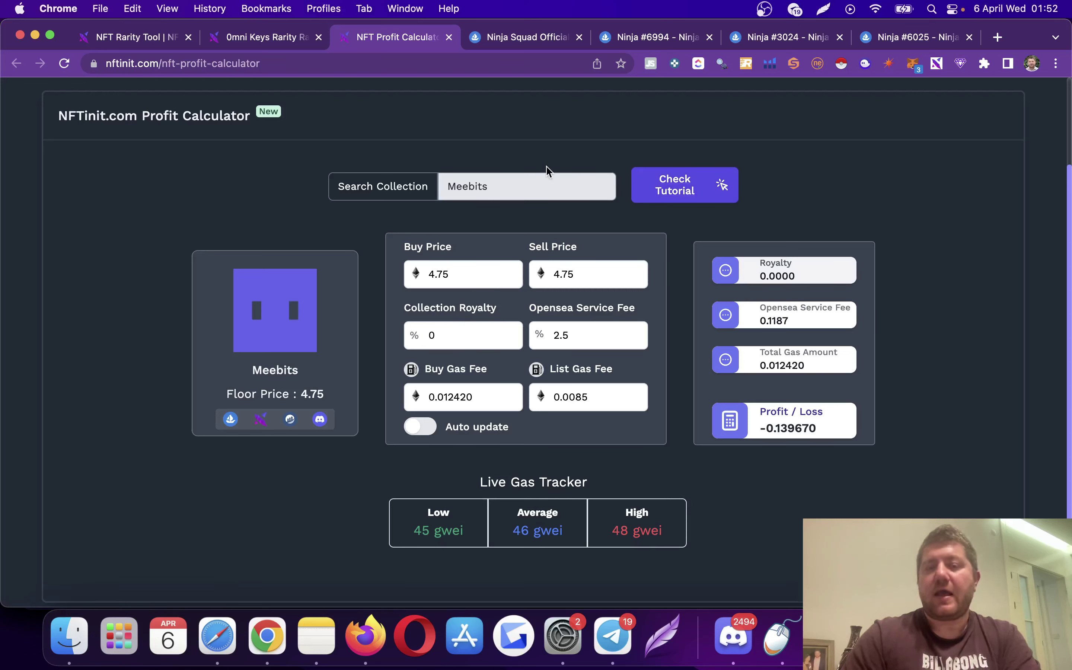
Step: Switch the profit calculator's collection to mfers
{"action": "left_click", "coordinate": [534, 185]}
{"action": "key", "text": "super+a"}
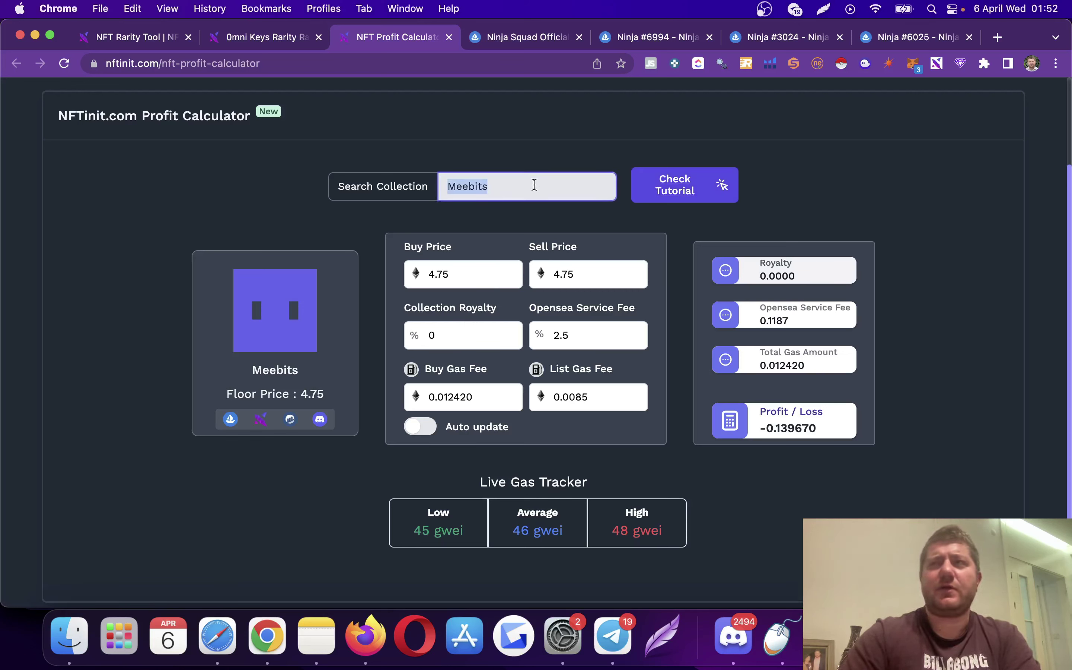
{"action": "type", "text": "mfer"}
{"action": "left_click", "coordinate": [506, 217]}
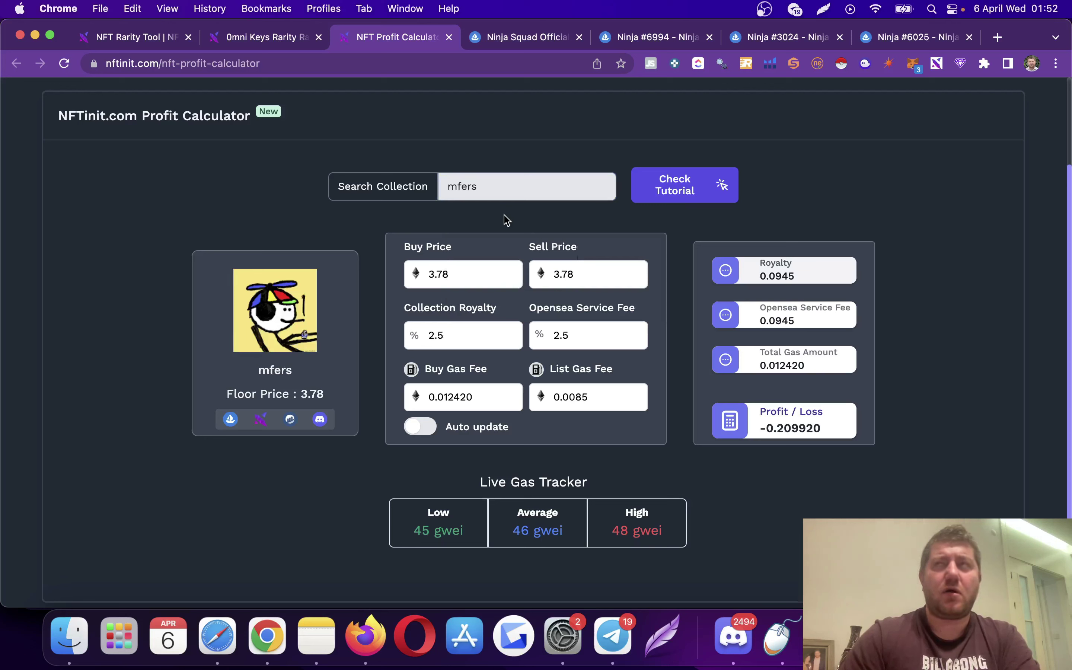
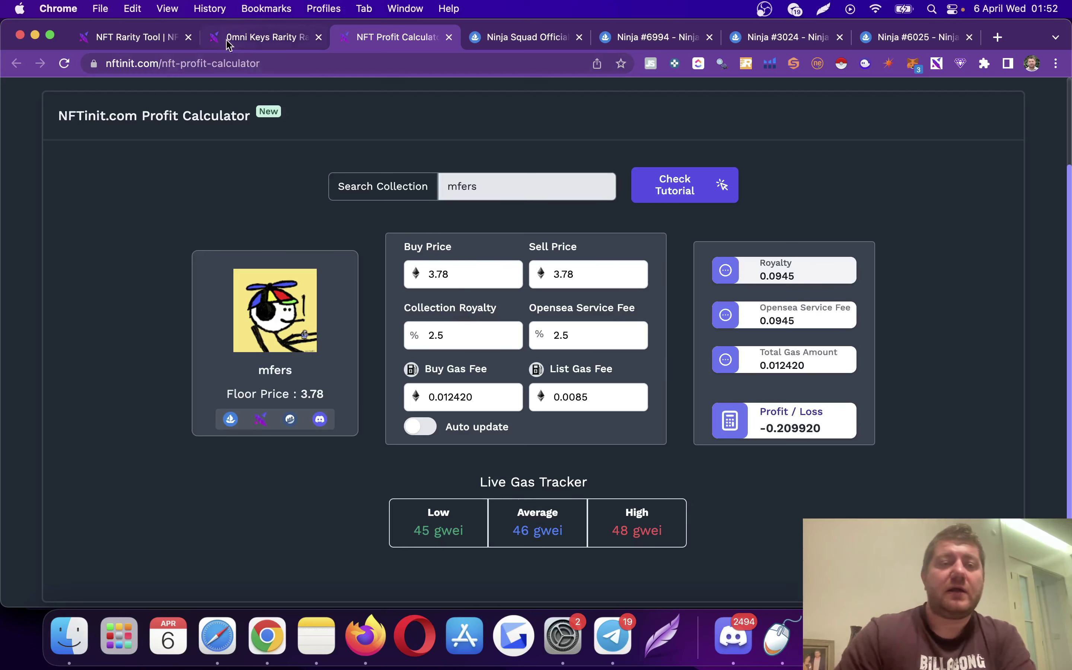
Step: Filter the collection list on the NFT Rarity Tool page to a maximum floor price of 1 and a maximum royalty of 5
{"action": "left_click", "coordinate": [155, 37]}
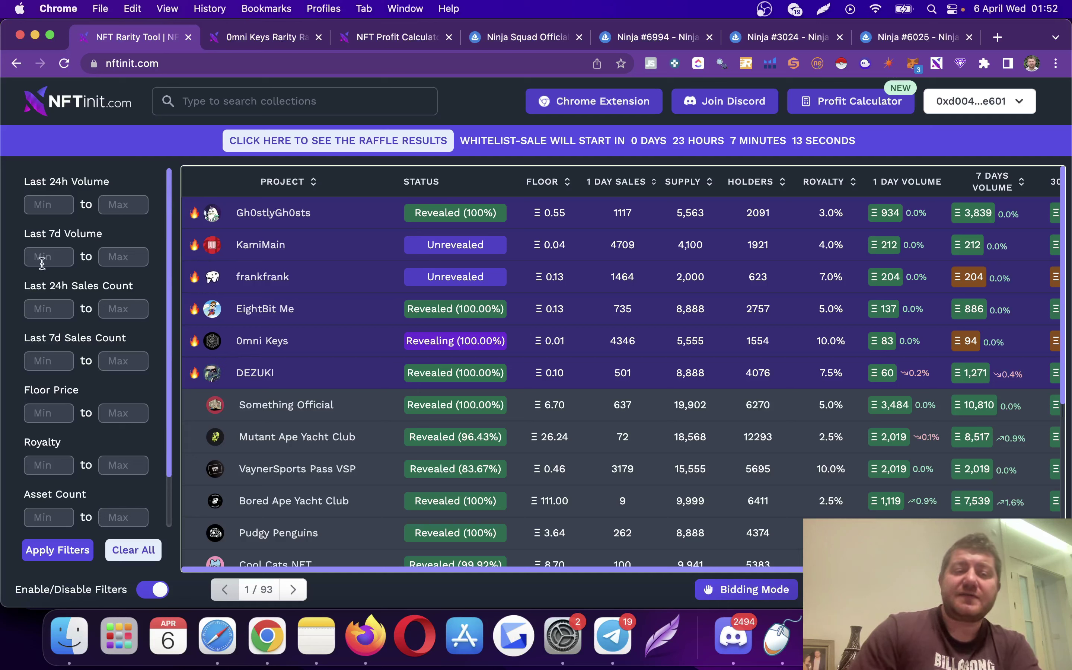
{"action": "scroll", "coordinate": [44, 288], "scroll_direction": "down", "scroll_amount": 2}
{"action": "scroll", "coordinate": [48, 306], "scroll_direction": "up", "scroll_amount": 2}
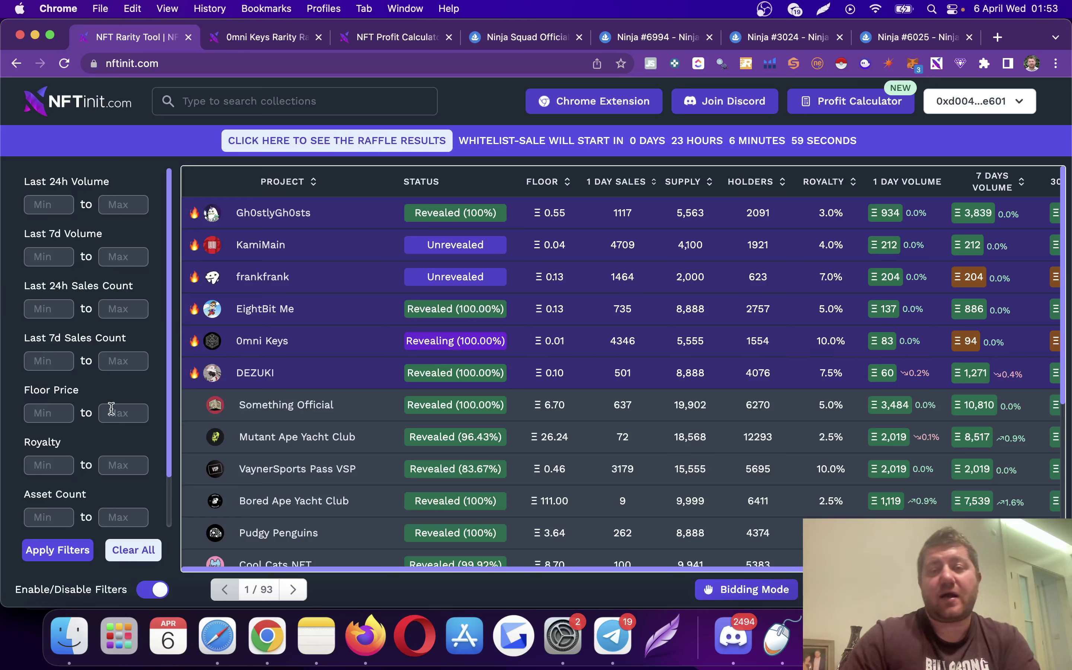
{"action": "scroll", "coordinate": [111, 409], "scroll_direction": "down", "scroll_amount": 3}
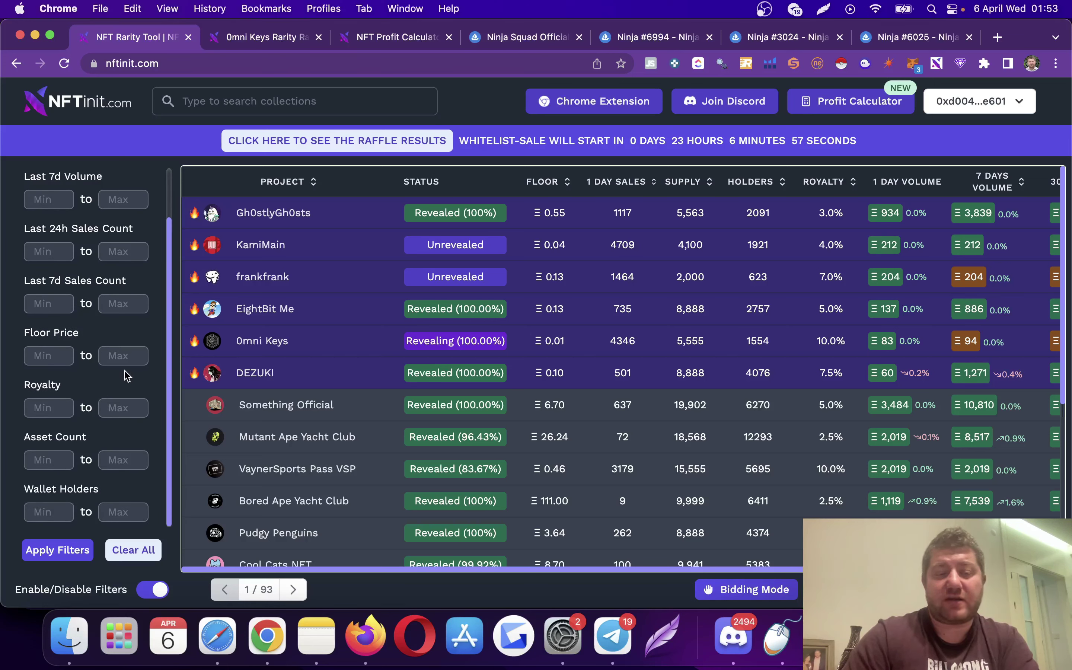
{"action": "left_click", "coordinate": [126, 360]}
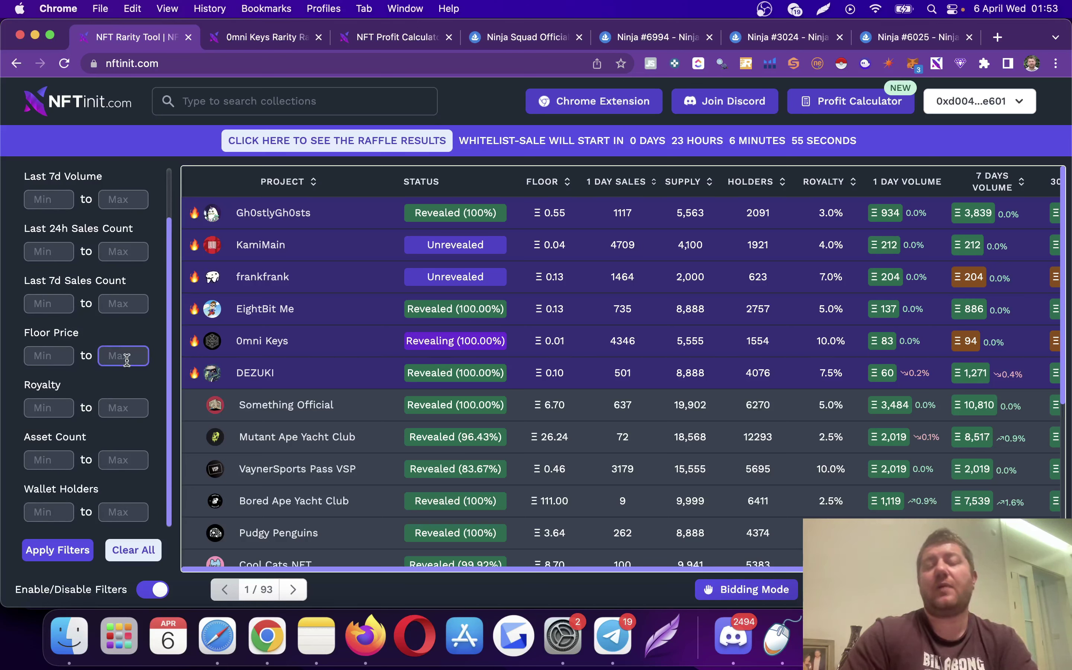
{"action": "type", "text": "1"}
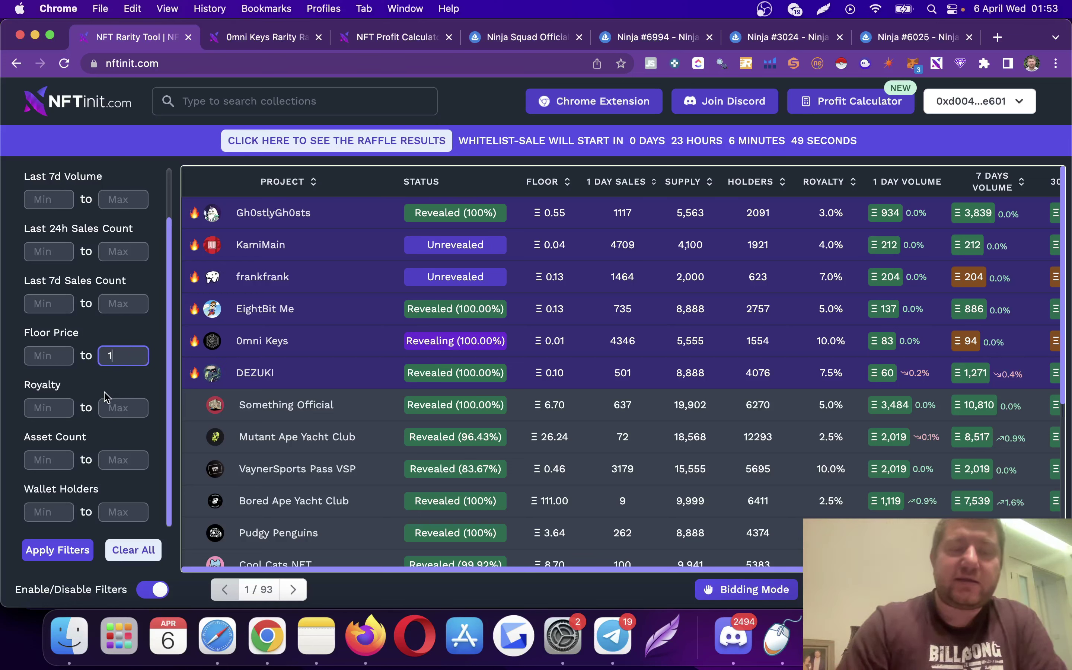
{"action": "left_click", "coordinate": [116, 407]}
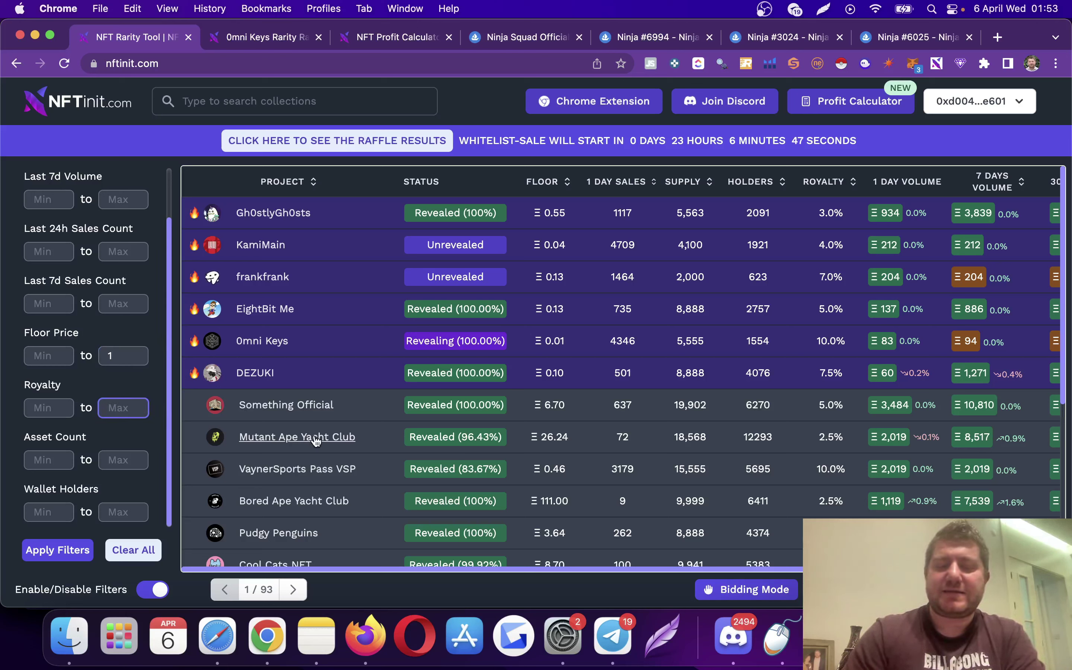
{"action": "type", "text": "5"}
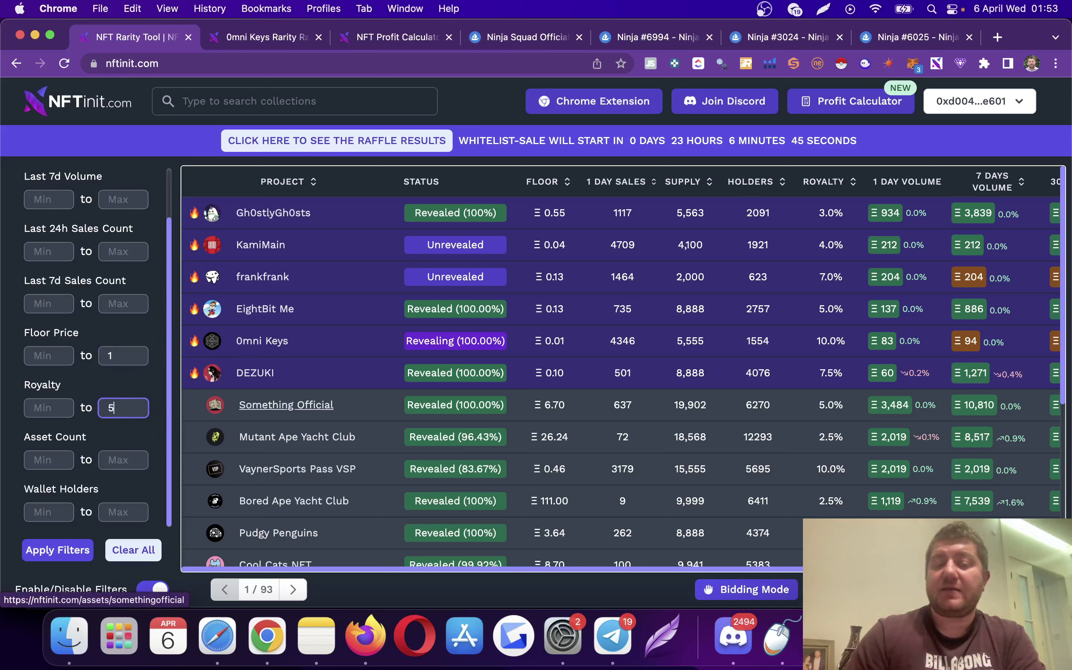
{"action": "left_click", "coordinate": [57, 549]}
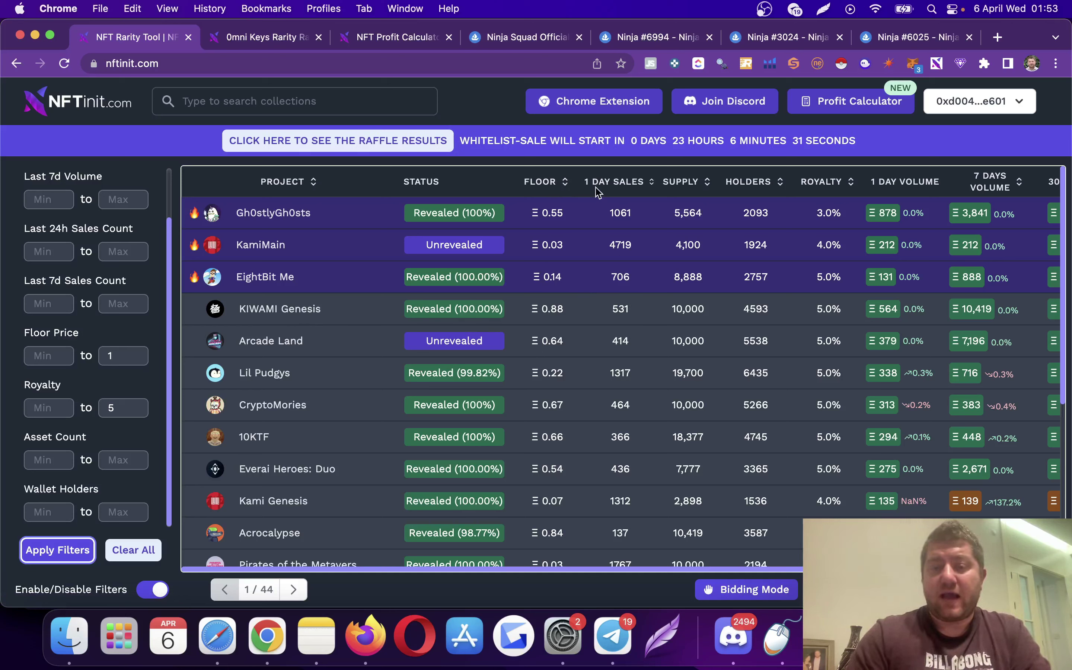
Step: Sort the filtered collection list by one-day sales, from highest to lowest
{"action": "left_click", "coordinate": [618, 182]}
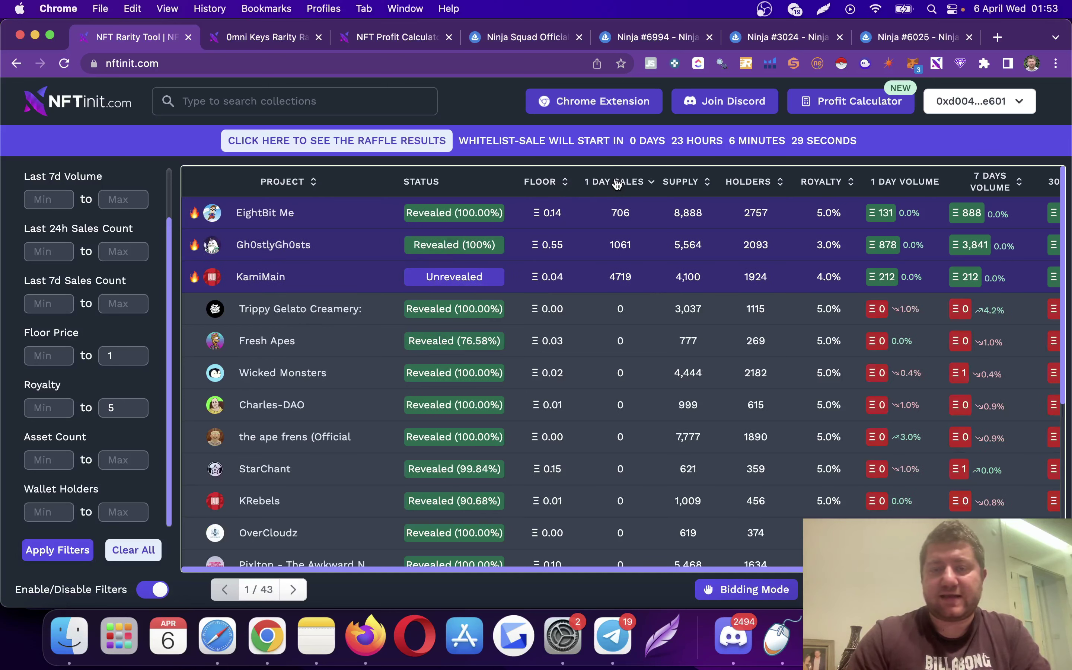
{"action": "left_click", "coordinate": [617, 181]}
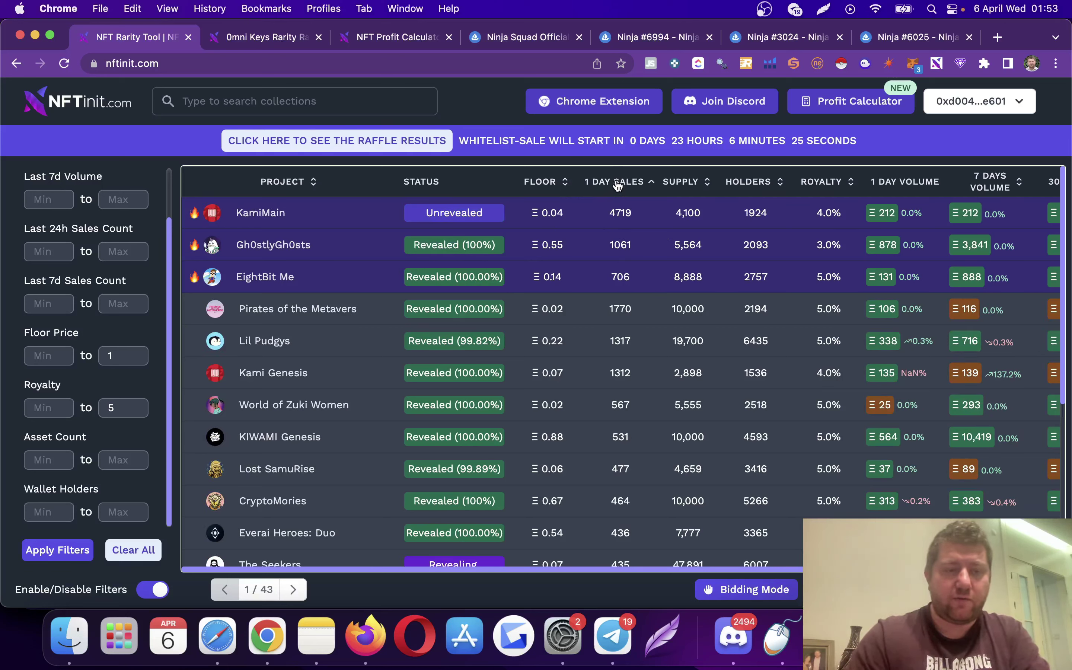
Step: Add filters for a minimum last 7d sales count of 500 and at least 3000 wallet holders, and apply them
{"action": "left_click", "coordinate": [122, 303]}
{"action": "left_click", "coordinate": [67, 303]}
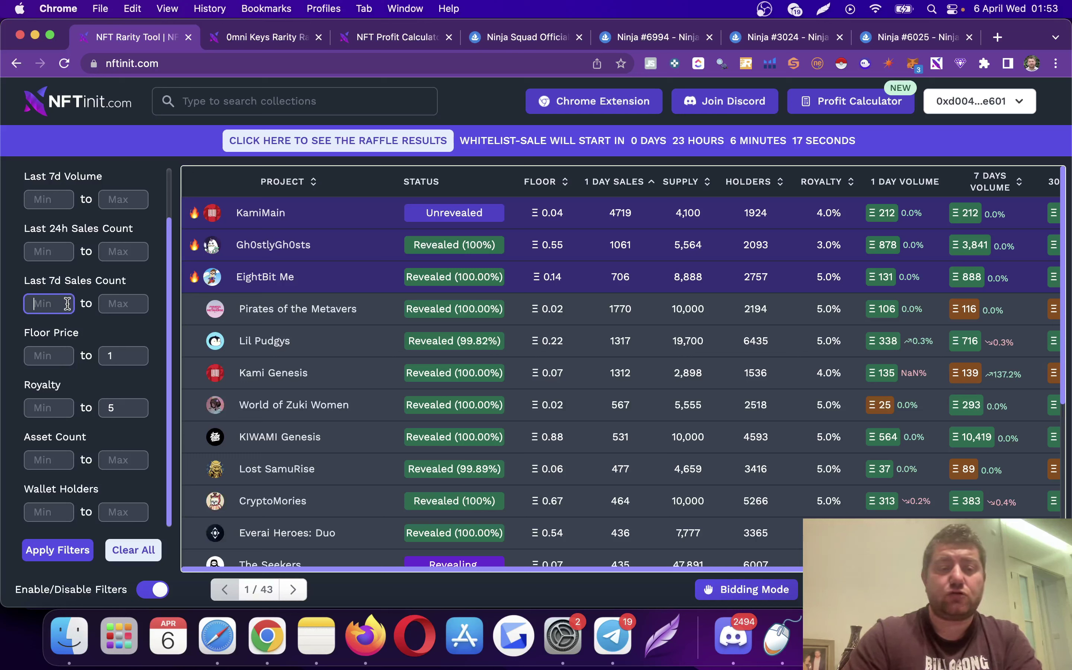
{"action": "type", "text": "1"}
{"action": "key", "text": "BackSpace"}
{"action": "type", "text": "500"}
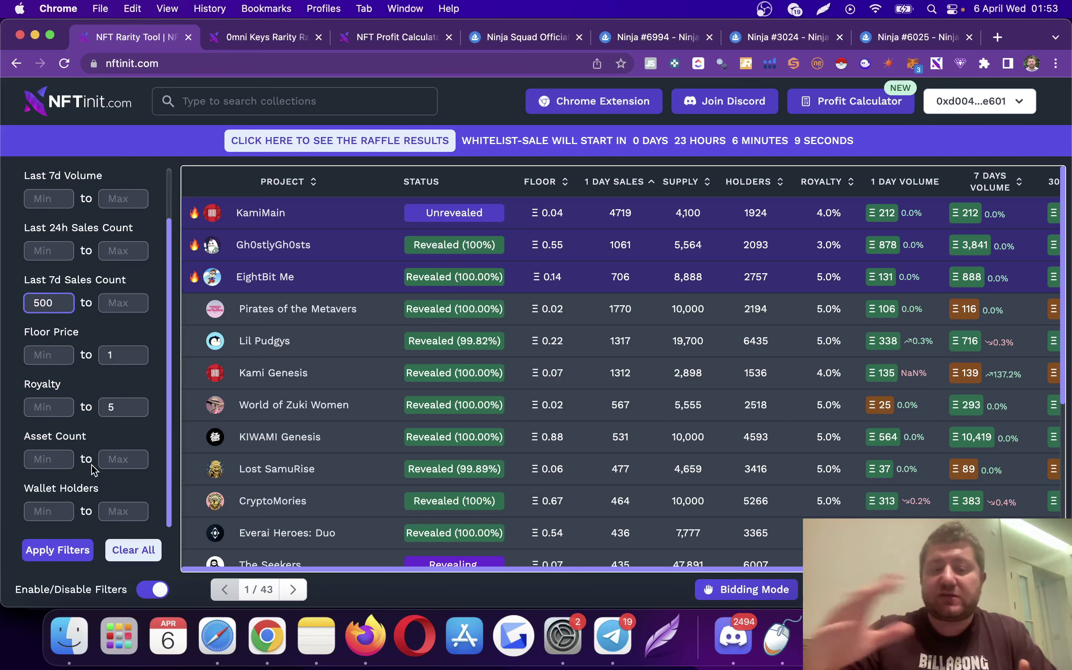
{"action": "left_click", "coordinate": [54, 512]}
{"action": "type", "text": "3"}
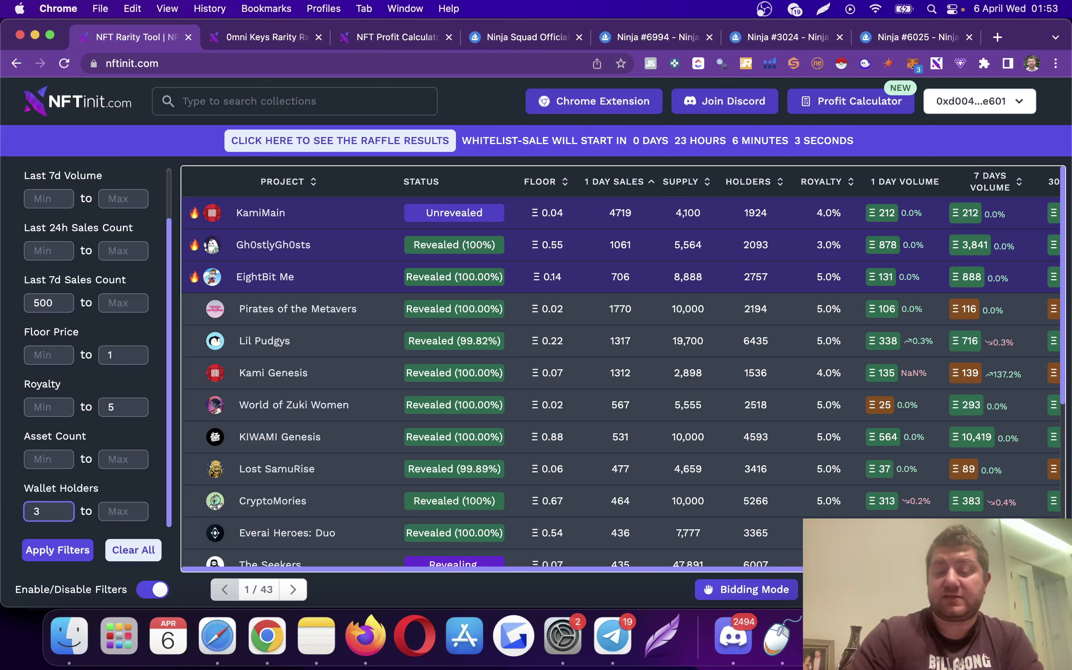
{"action": "type", "text": "000"}
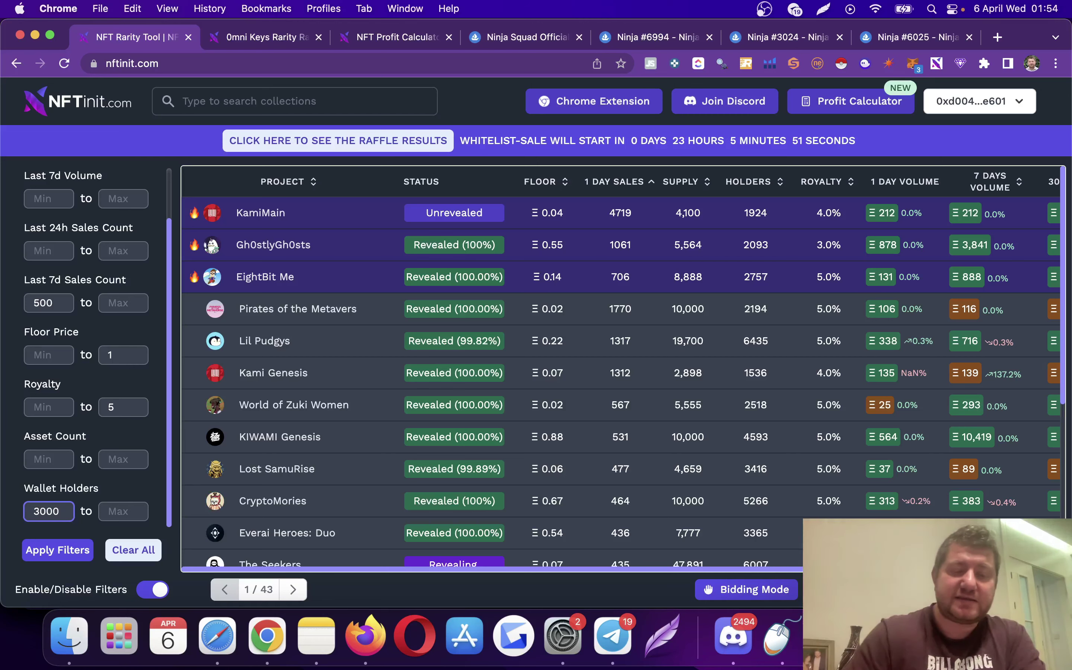
{"action": "left_click", "coordinate": [57, 559]}
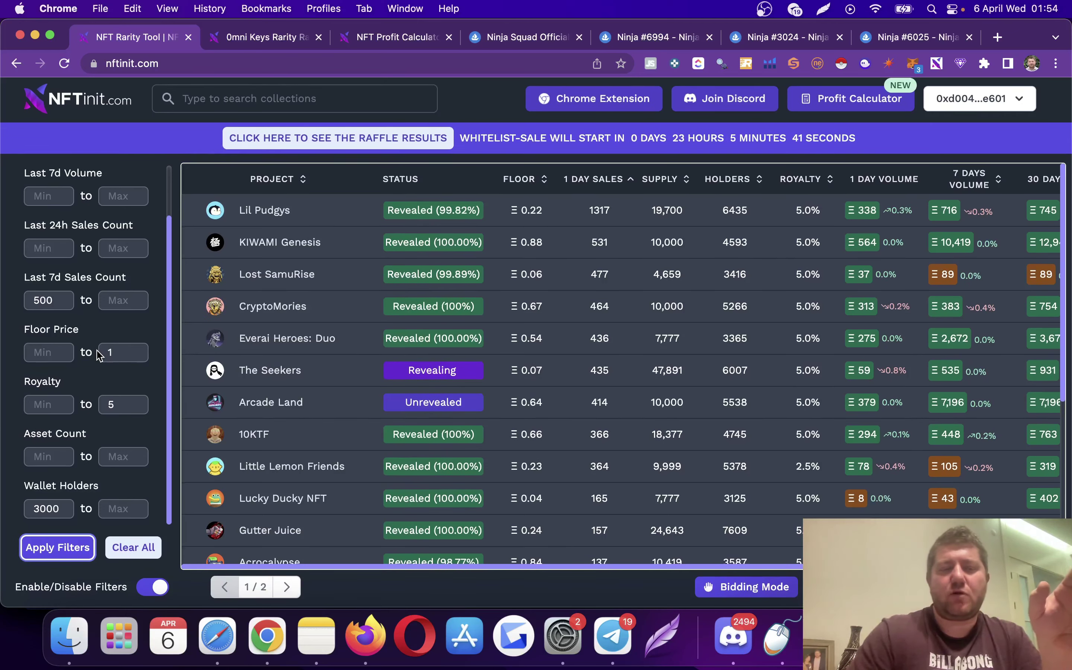
Step: Open the Lil Pudgys collection from the filtered list, view its OpenSea page and return to its rarity page
{"action": "scroll", "coordinate": [122, 290], "scroll_direction": "up", "scroll_amount": 1}
{"action": "scroll", "coordinate": [120, 288], "scroll_direction": "up", "scroll_amount": 1}
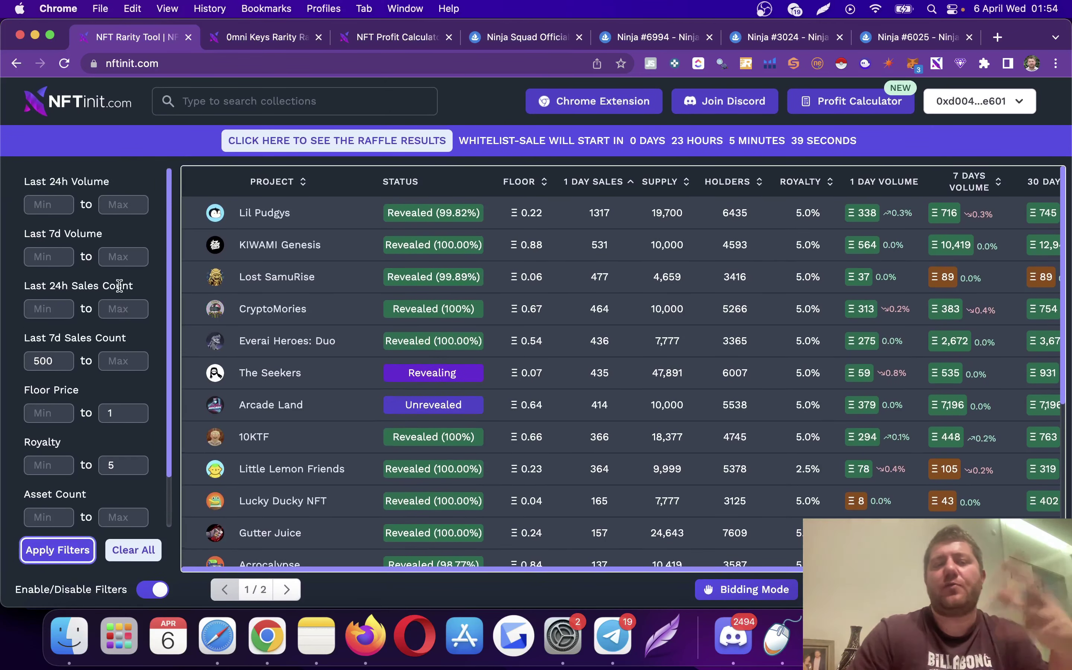
{"action": "left_click", "coordinate": [298, 216]}
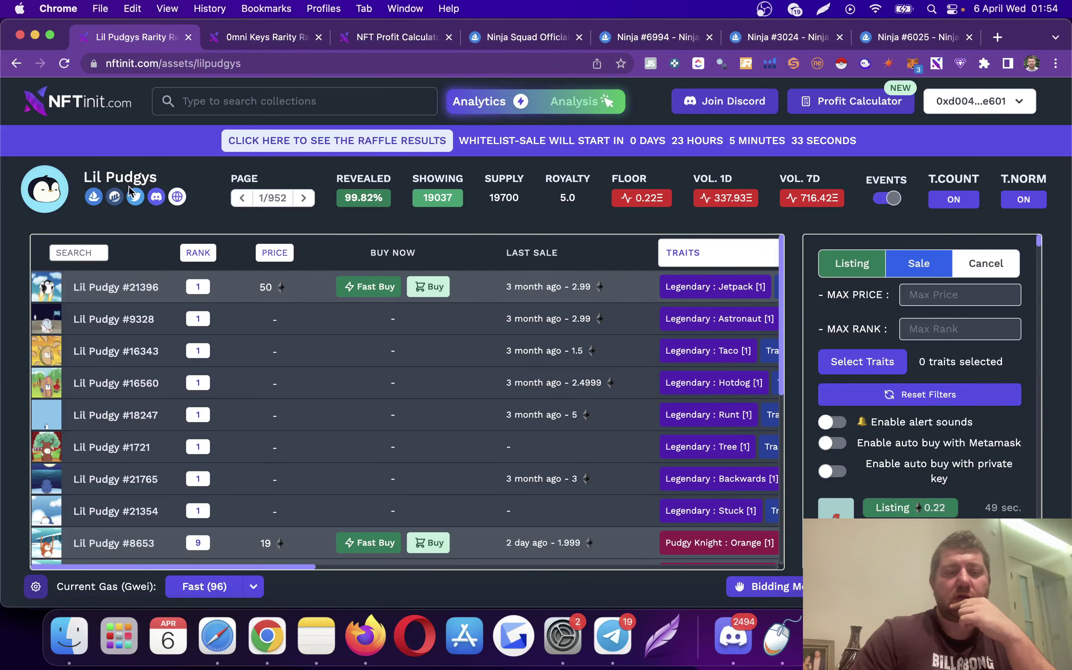
{"action": "left_click", "coordinate": [133, 195]}
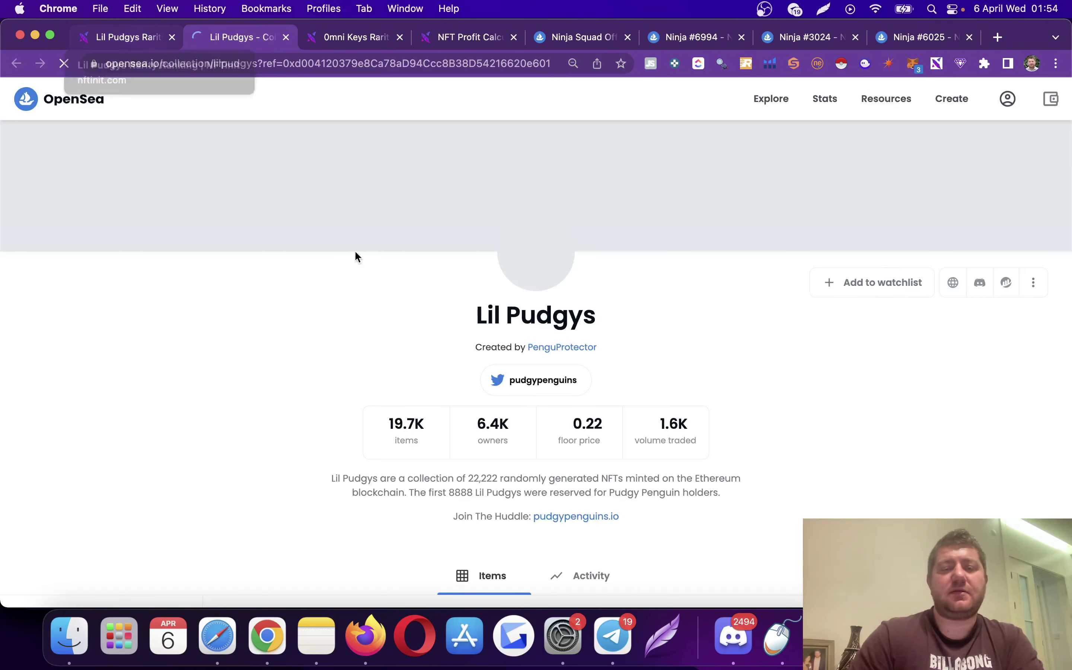
{"action": "left_click", "coordinate": [139, 33]}
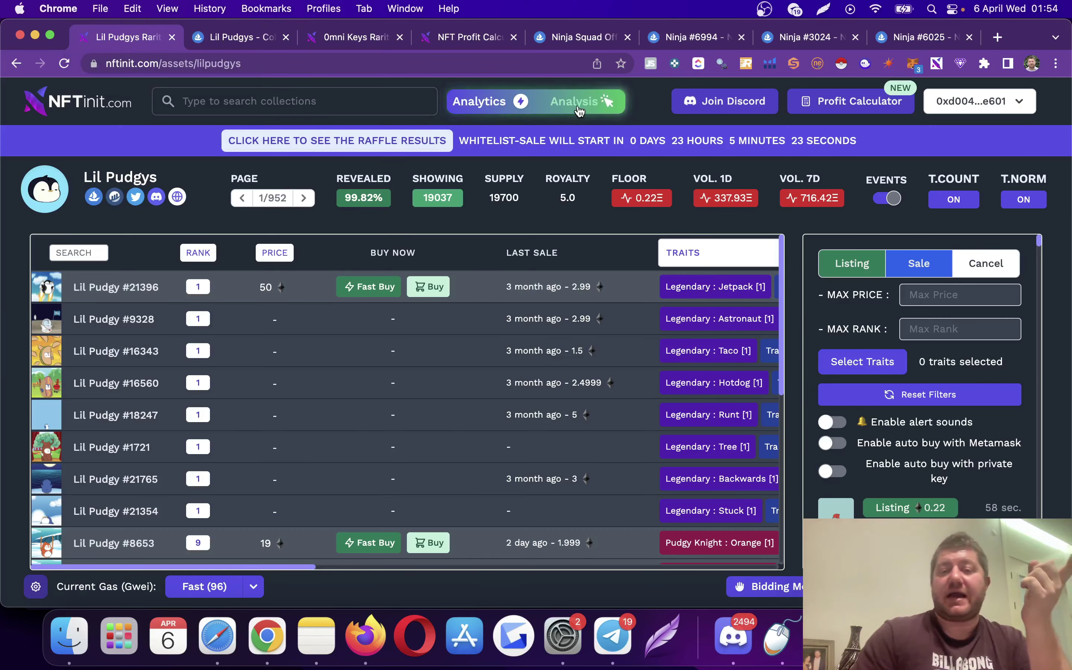
Step: Open the analytics of Lil Pudgys and examine its summary figures and the Floor Price chart's history
{"action": "left_click", "coordinate": [497, 116]}
{"action": "scroll", "coordinate": [509, 359], "scroll_direction": "down", "scroll_amount": 10}
{"action": "scroll", "coordinate": [509, 358], "scroll_direction": "down", "scroll_amount": 1}
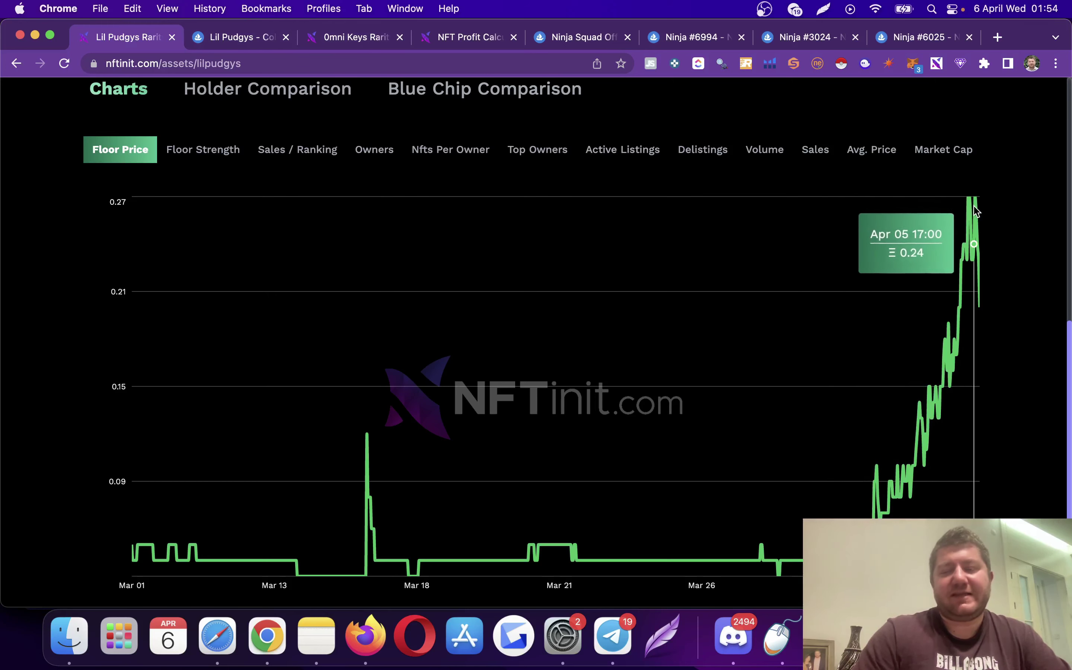
{"action": "scroll", "coordinate": [663, 247], "scroll_direction": "up", "scroll_amount": 1}
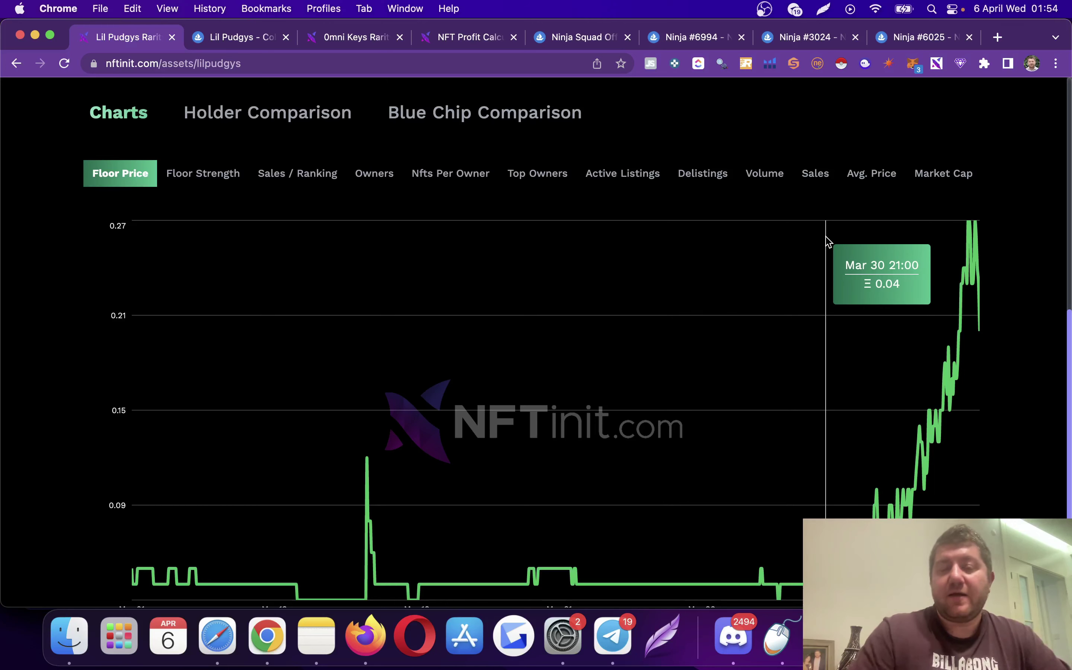
{"action": "scroll", "coordinate": [827, 241], "scroll_direction": "up", "scroll_amount": 1}
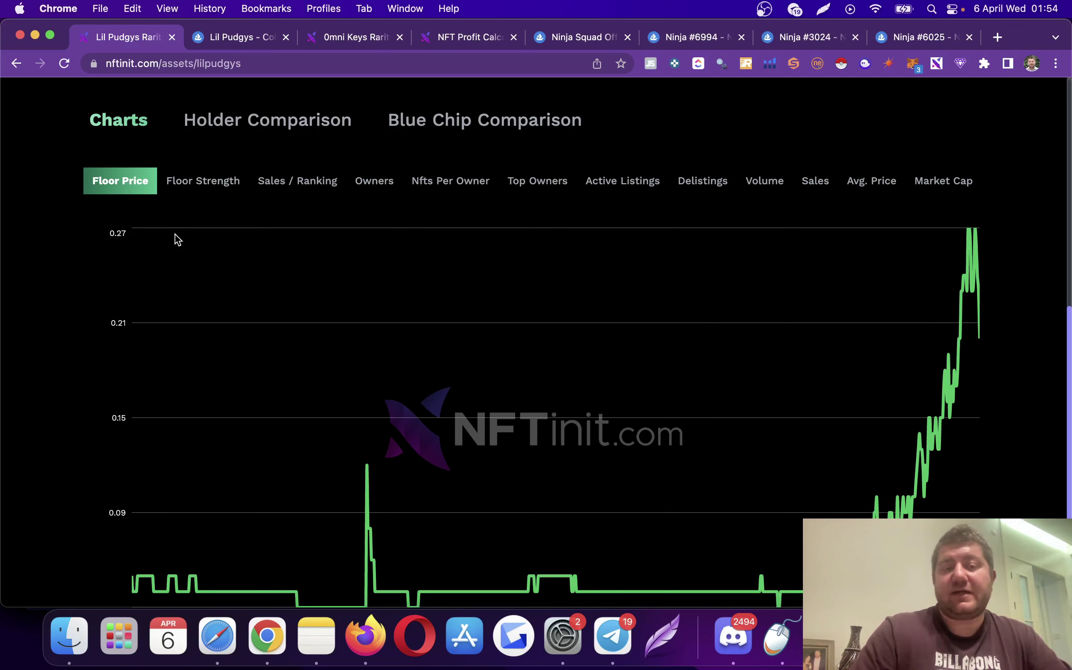
{"action": "scroll", "coordinate": [855, 332], "scroll_direction": "down", "scroll_amount": 2}
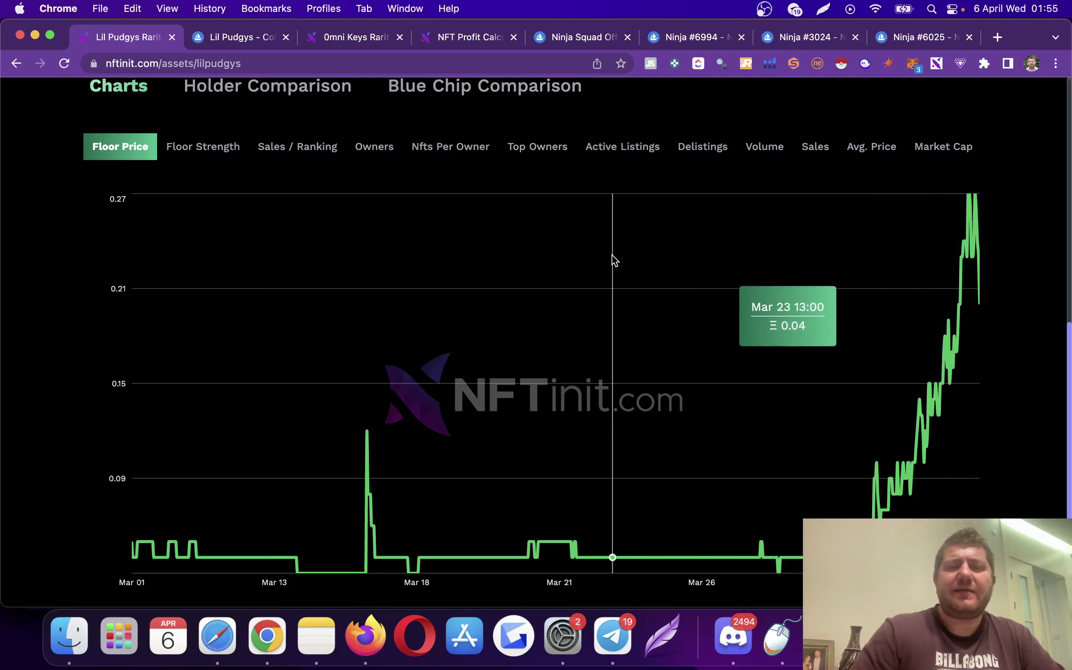
{"action": "scroll", "coordinate": [614, 259], "scroll_direction": "up", "scroll_amount": 3}
{"action": "scroll", "coordinate": [613, 259], "scroll_direction": "up", "scroll_amount": 3}
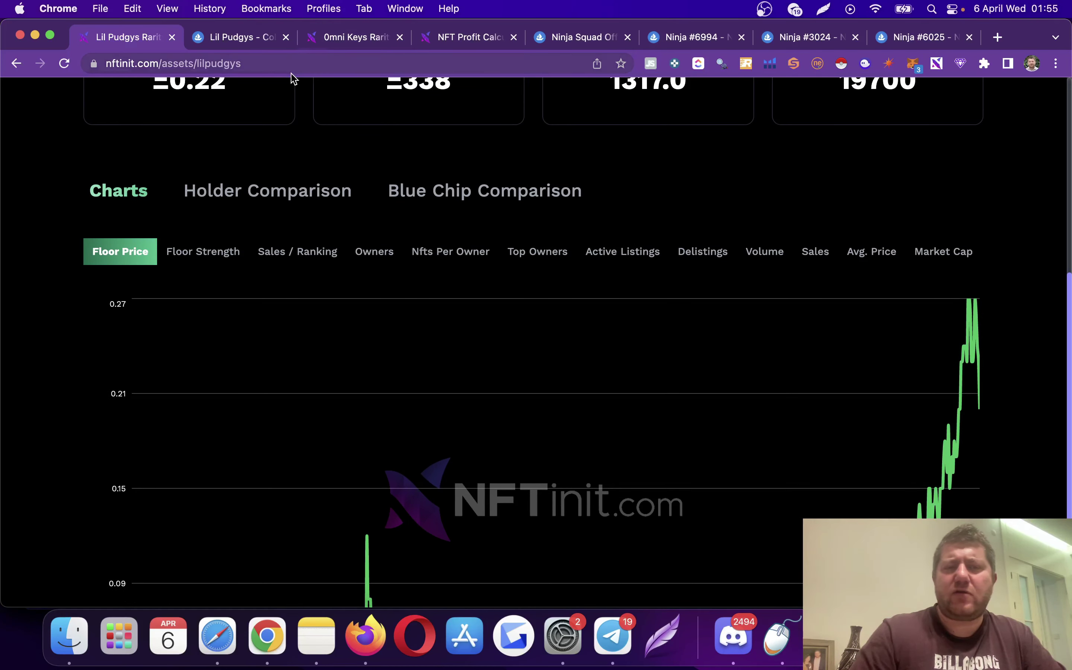
{"action": "scroll", "coordinate": [397, 198], "scroll_direction": "up", "scroll_amount": 5}
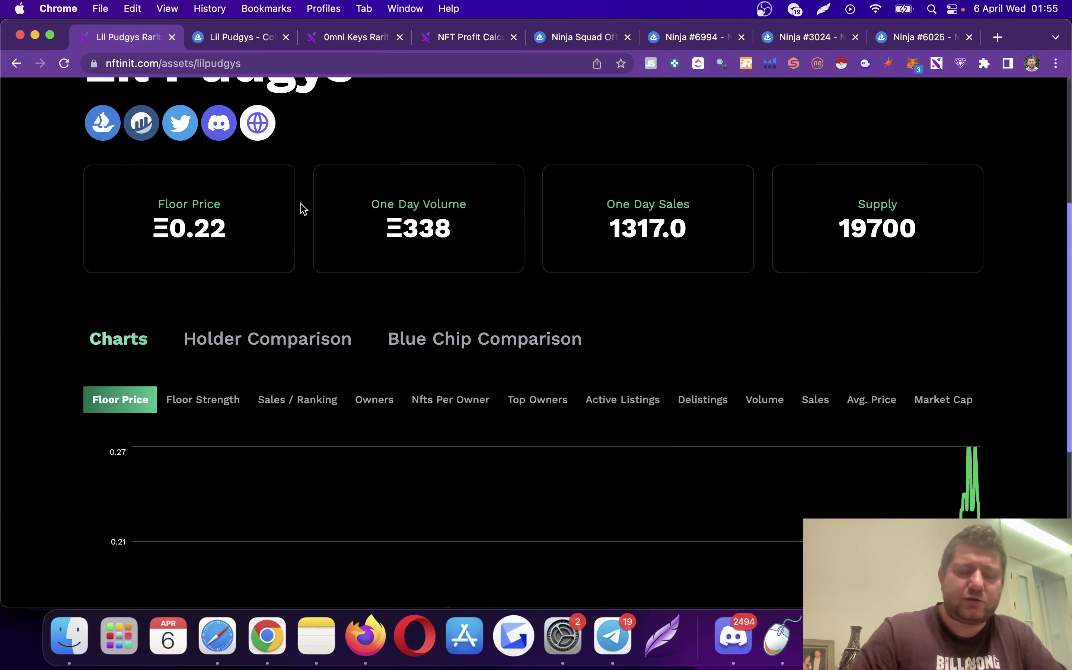
{"action": "scroll", "coordinate": [300, 208], "scroll_direction": "down", "scroll_amount": 6}
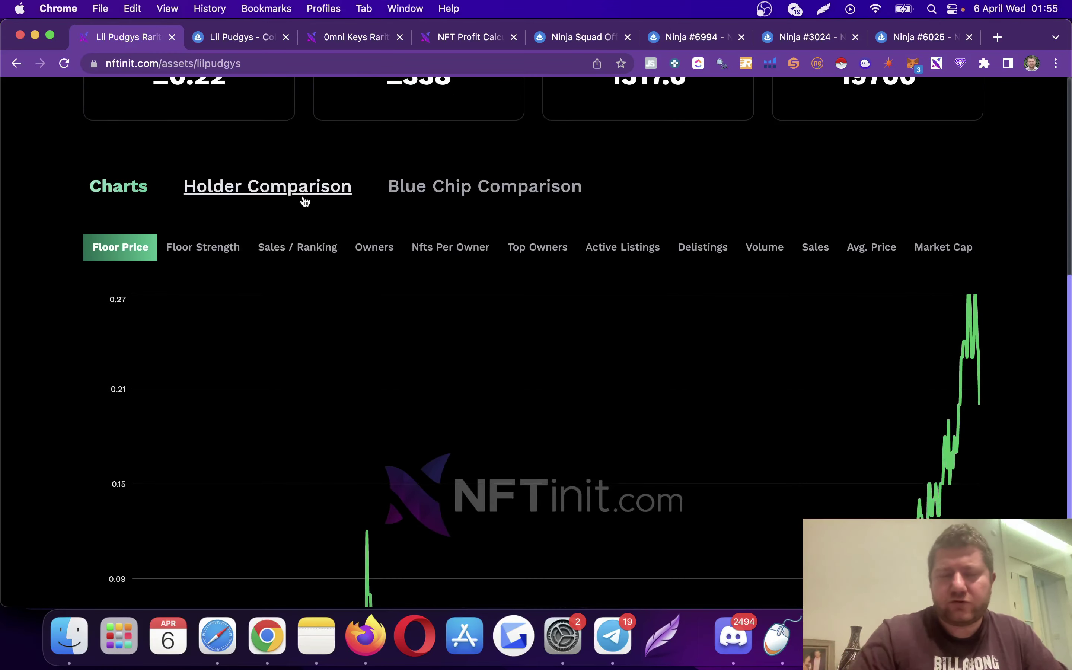
{"action": "scroll", "coordinate": [305, 201], "scroll_direction": "down", "scroll_amount": 3}
{"action": "scroll", "coordinate": [306, 202], "scroll_direction": "down", "scroll_amount": 1}
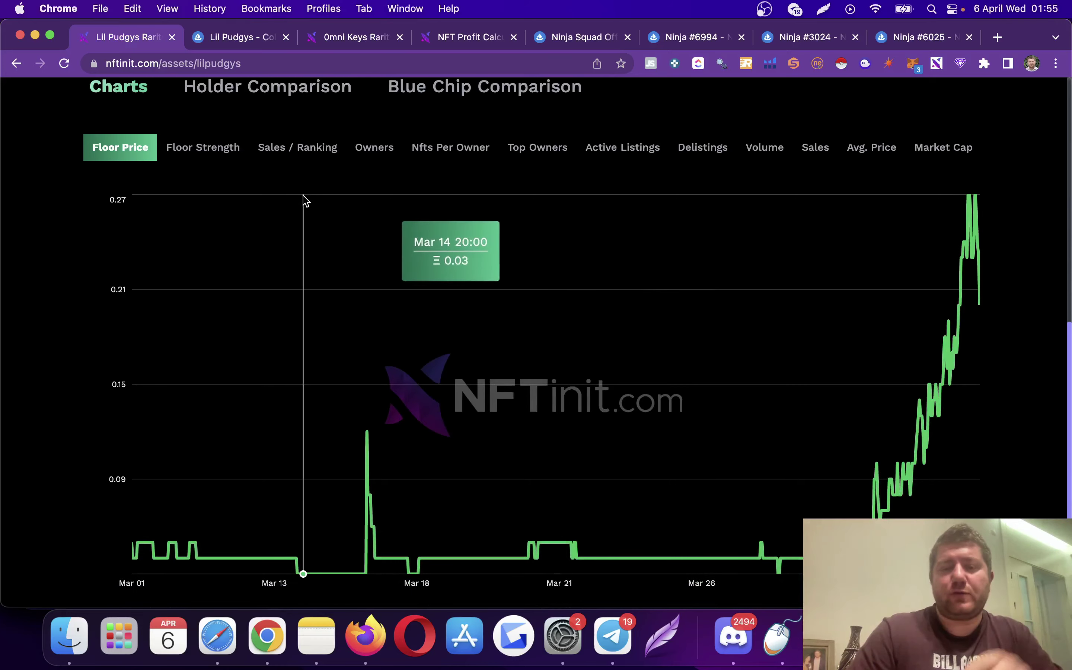
Step: Examine the Floor Strength chart's listing counts per price range, and extend it to include the >200% range
{"action": "left_click", "coordinate": [225, 163]}
{"action": "scroll", "coordinate": [401, 286], "scroll_direction": "down", "scroll_amount": 3}
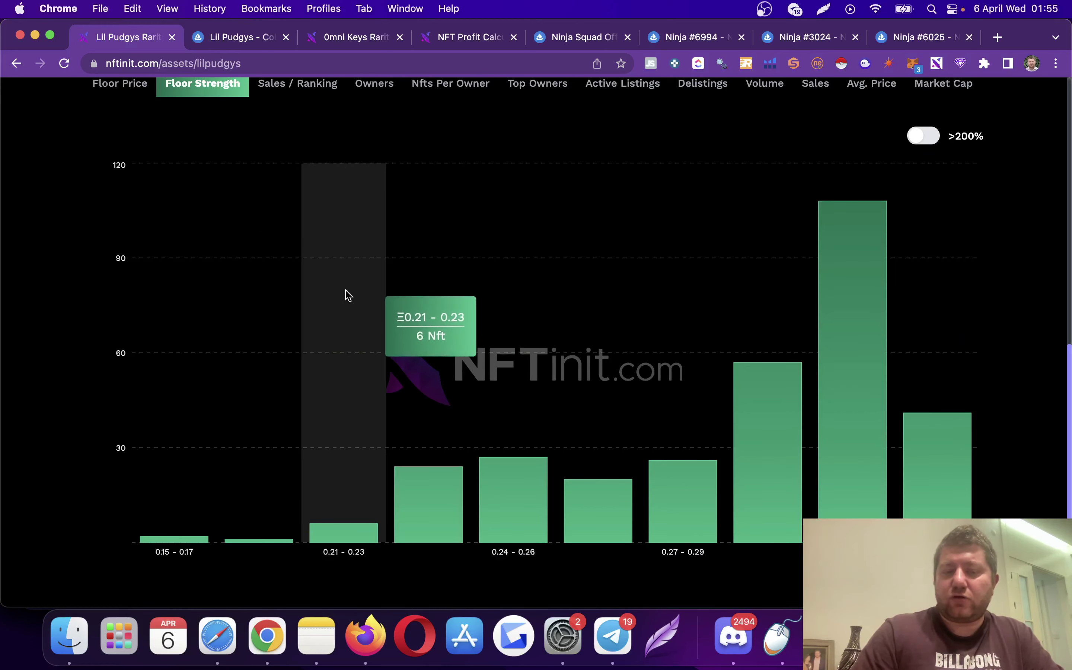
{"action": "scroll", "coordinate": [424, 291], "scroll_direction": "up", "scroll_amount": 5}
{"action": "scroll", "coordinate": [424, 291], "scroll_direction": "down", "scroll_amount": 4}
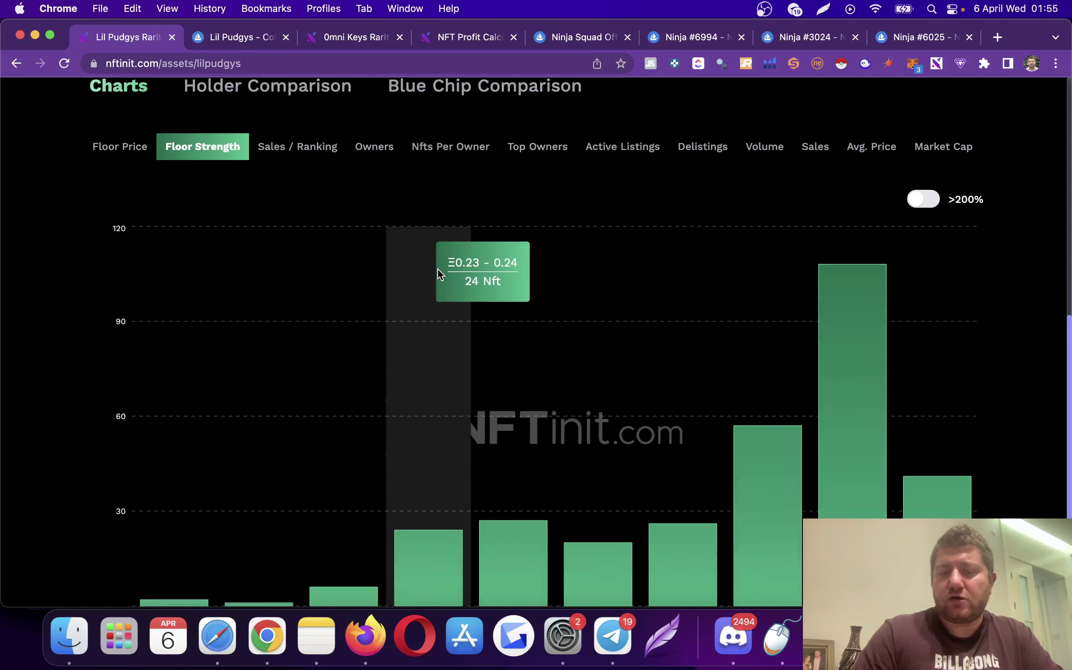
{"action": "scroll", "coordinate": [438, 275], "scroll_direction": "up", "scroll_amount": 1}
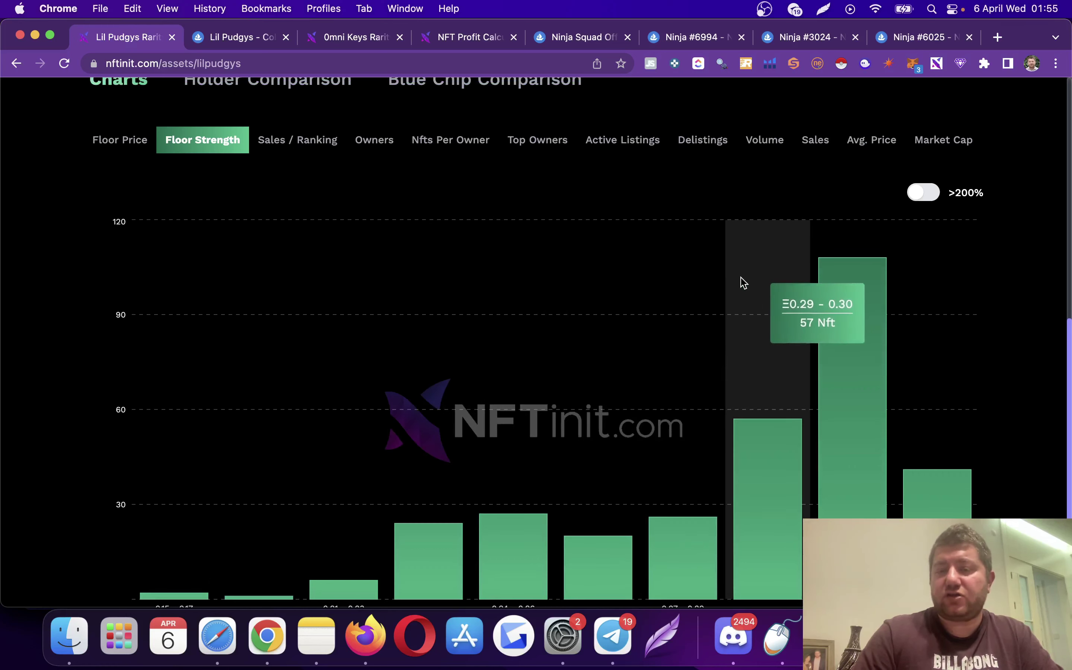
{"action": "scroll", "coordinate": [713, 313], "scroll_direction": "down", "scroll_amount": 2}
{"action": "scroll", "coordinate": [713, 311], "scroll_direction": "up", "scroll_amount": 1}
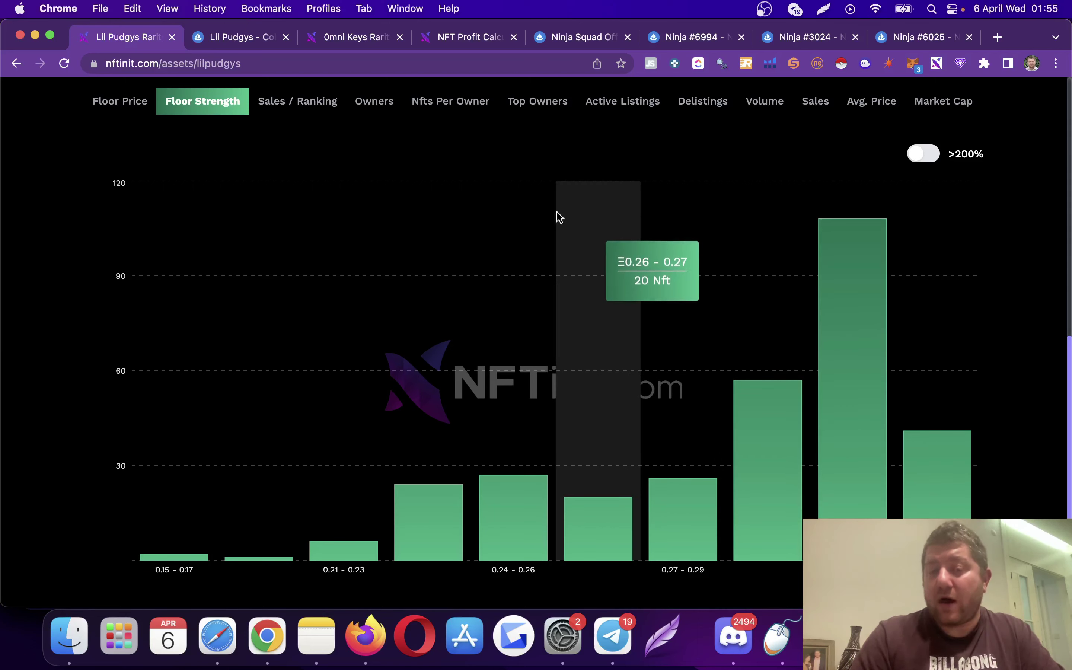
{"action": "scroll", "coordinate": [612, 274], "scroll_direction": "up", "scroll_amount": 3}
{"action": "scroll", "coordinate": [612, 274], "scroll_direction": "down", "scroll_amount": 3}
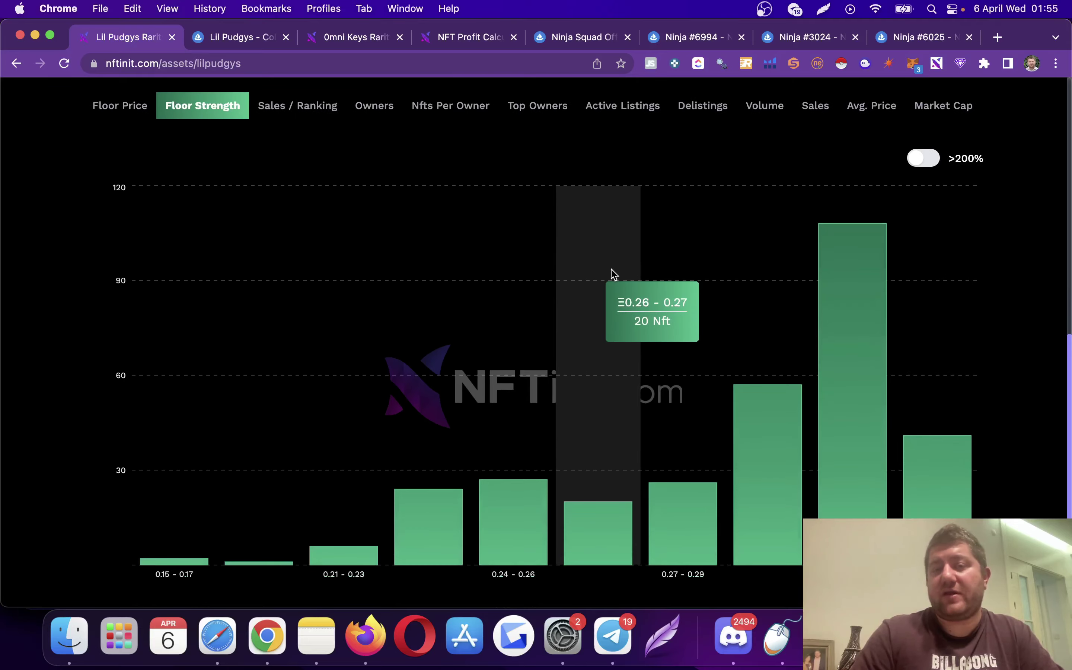
{"action": "scroll", "coordinate": [612, 274], "scroll_direction": "up", "scroll_amount": 2}
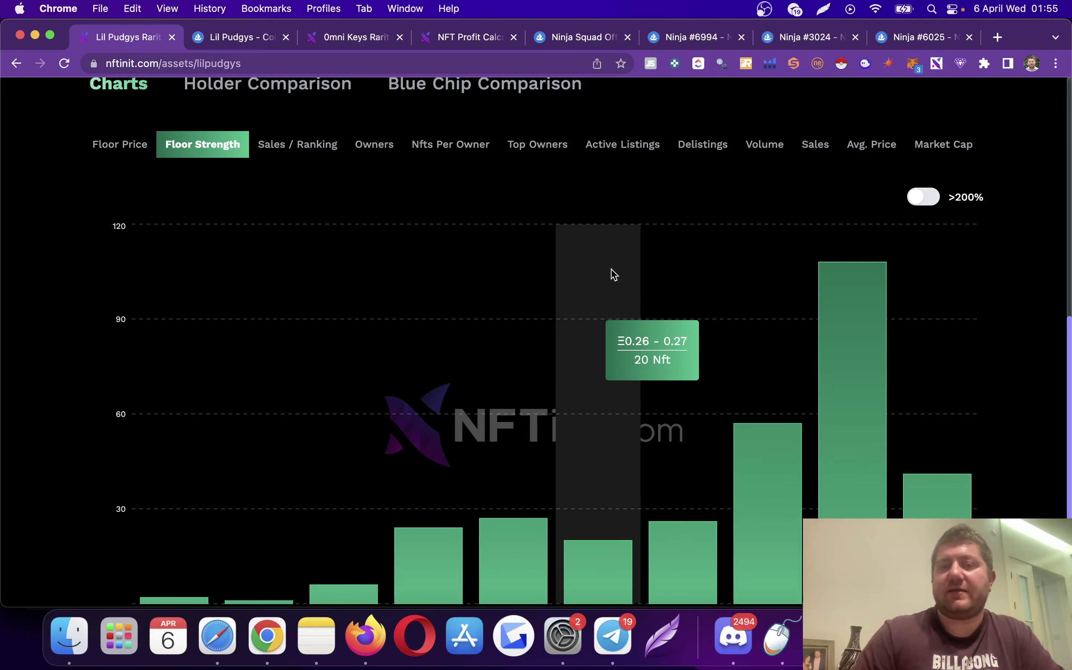
{"action": "scroll", "coordinate": [613, 275], "scroll_direction": "down", "scroll_amount": 2}
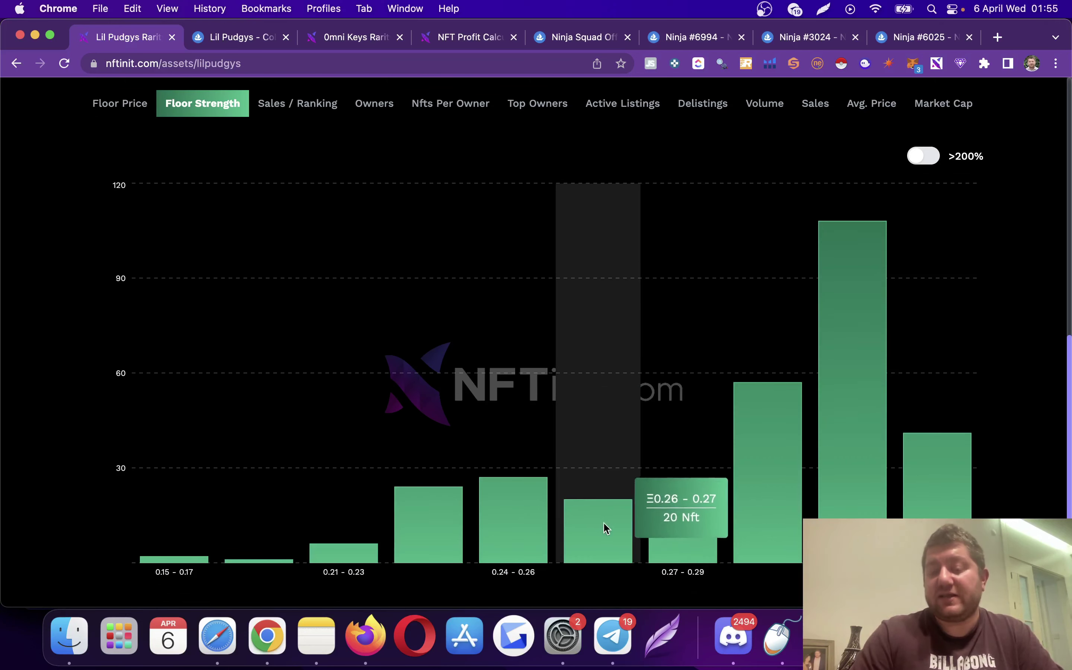
{"action": "scroll", "coordinate": [609, 507], "scroll_direction": "up", "scroll_amount": 3}
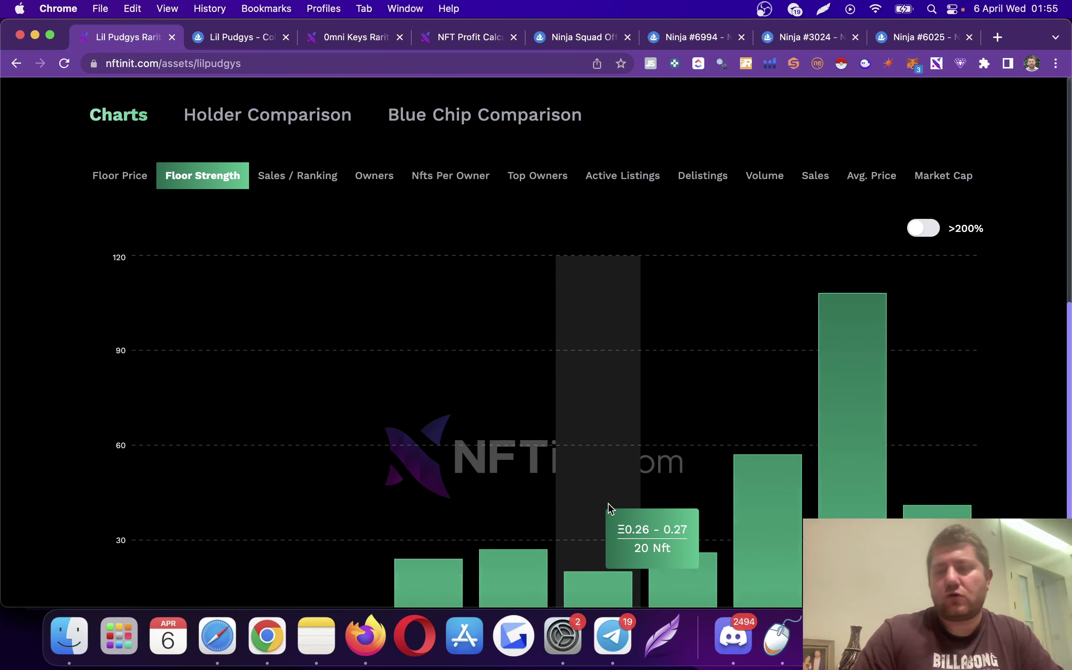
{"action": "scroll", "coordinate": [943, 282], "scroll_direction": "down", "scroll_amount": 2}
{"action": "left_click", "coordinate": [934, 182]}
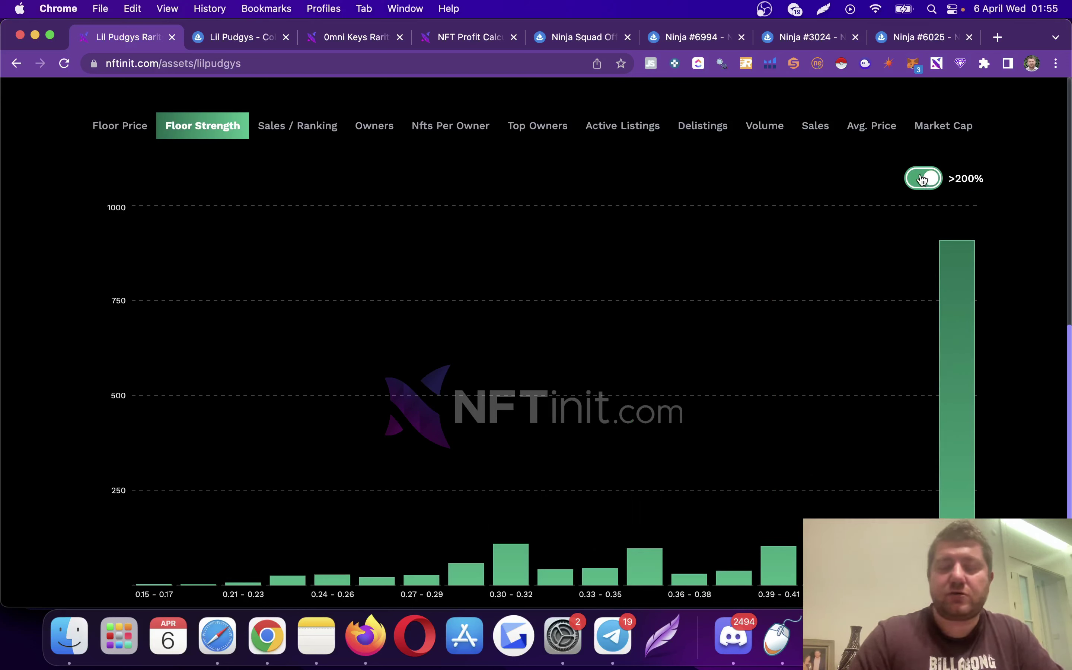
Step: Inspect individual sales with their rank and price in the 7D Sales / Ranking chart
{"action": "left_click", "coordinate": [332, 128]}
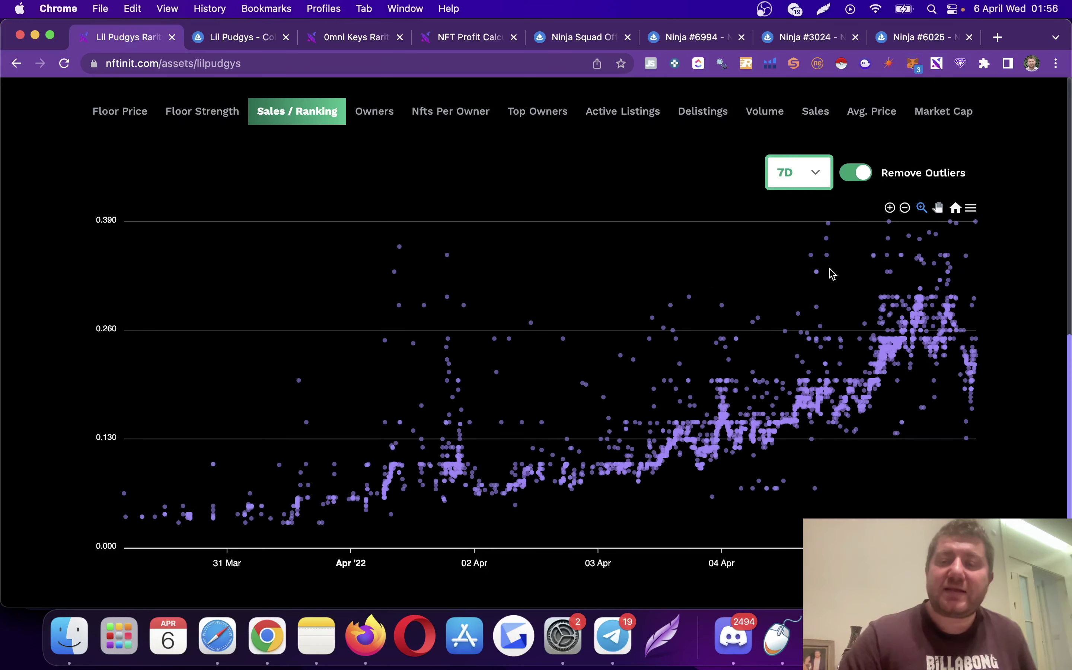
{"action": "mouse_move", "coordinate": [817, 273]}
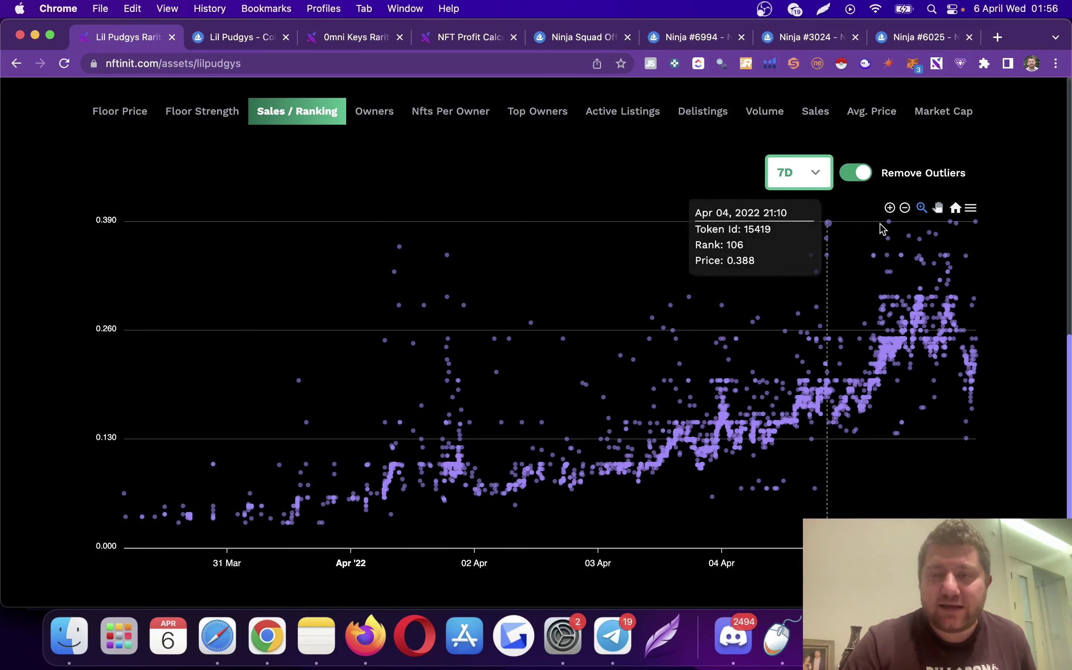
{"action": "mouse_move", "coordinate": [889, 222]}
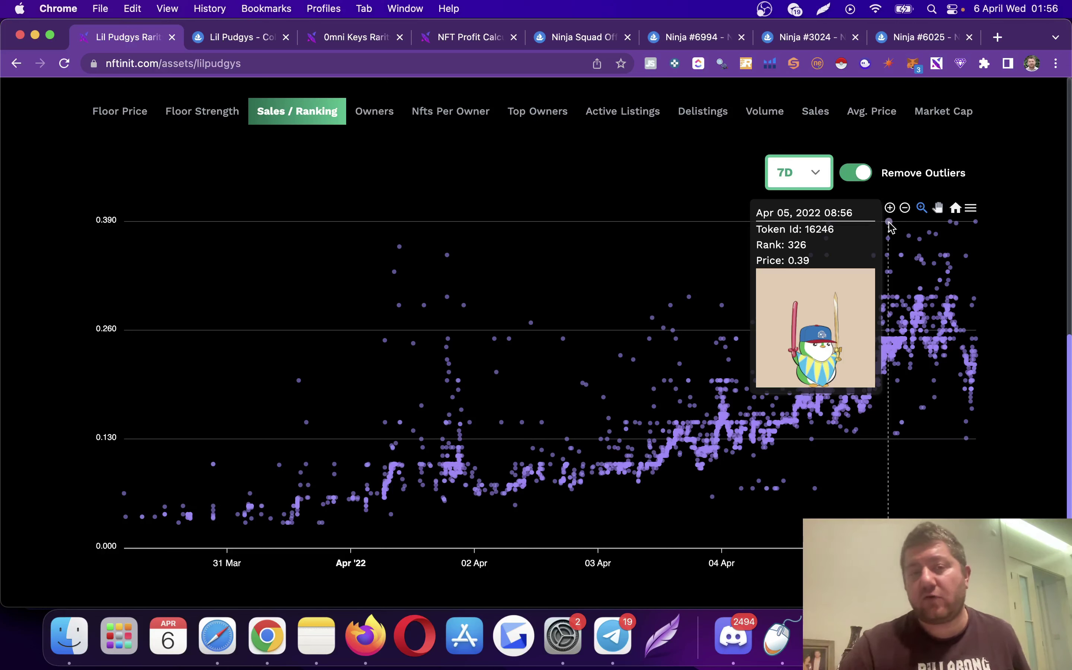
Step: Review the Owners chart and the Nfts Per Owner distribution of Lil Pudgys
{"action": "left_click", "coordinate": [383, 123]}
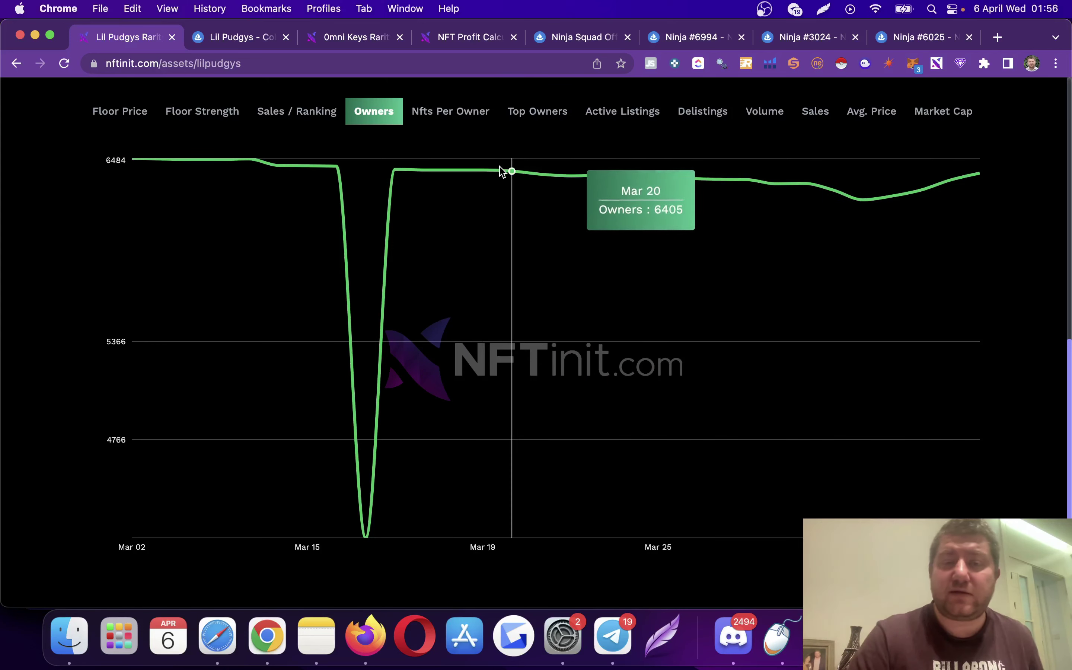
{"action": "left_click", "coordinate": [457, 120]}
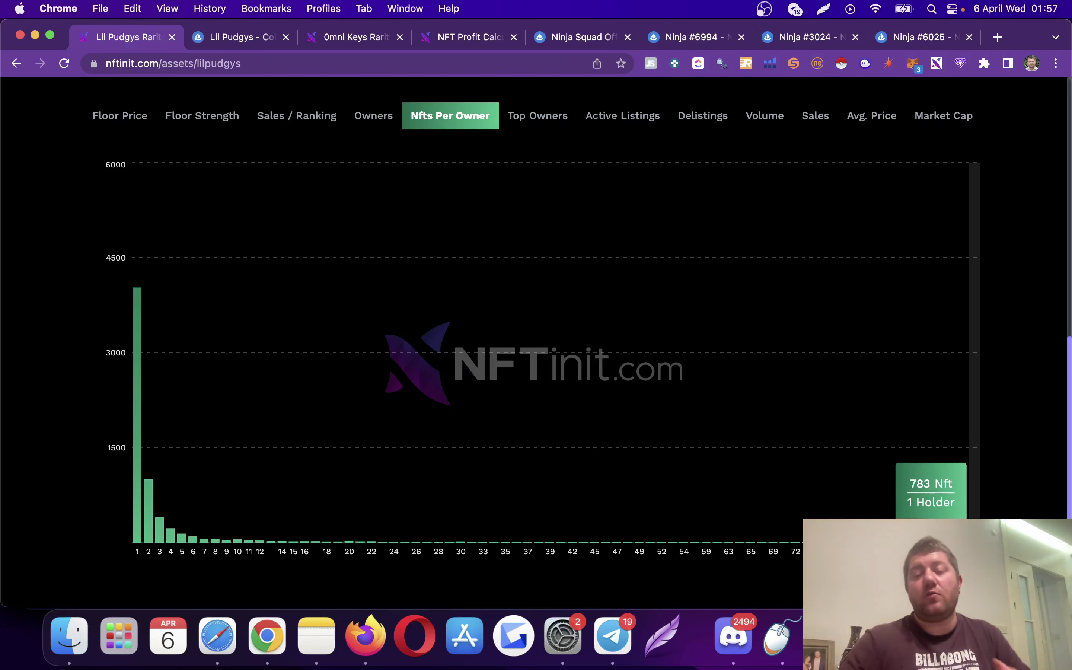
{"action": "scroll", "coordinate": [970, 443], "scroll_direction": "down", "scroll_amount": 2}
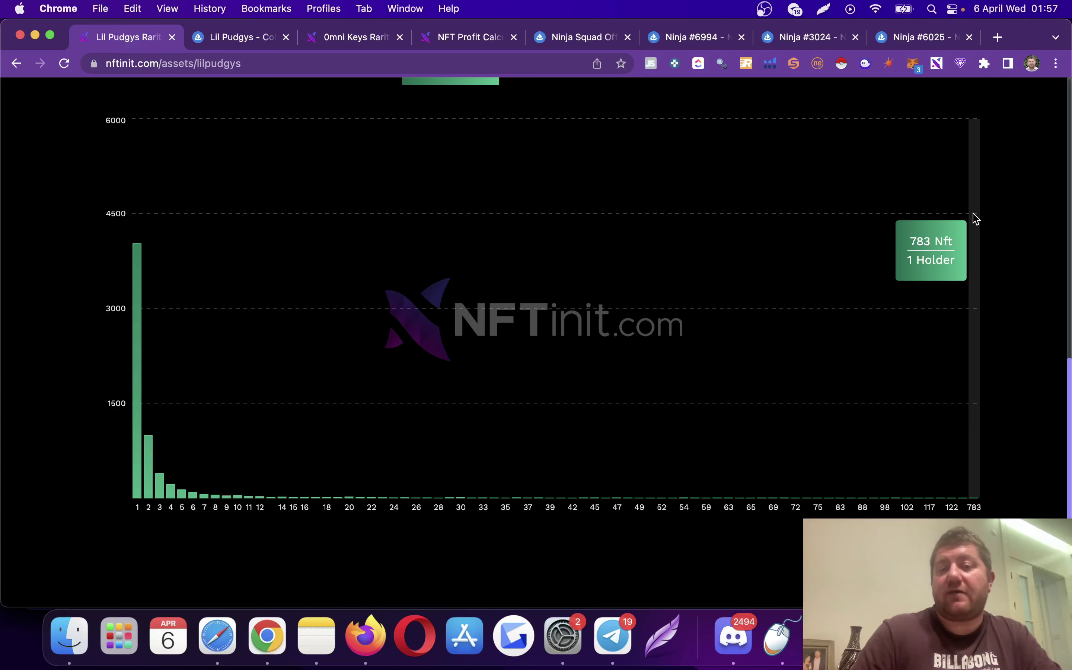
{"action": "scroll", "coordinate": [975, 217], "scroll_direction": "up", "scroll_amount": 2}
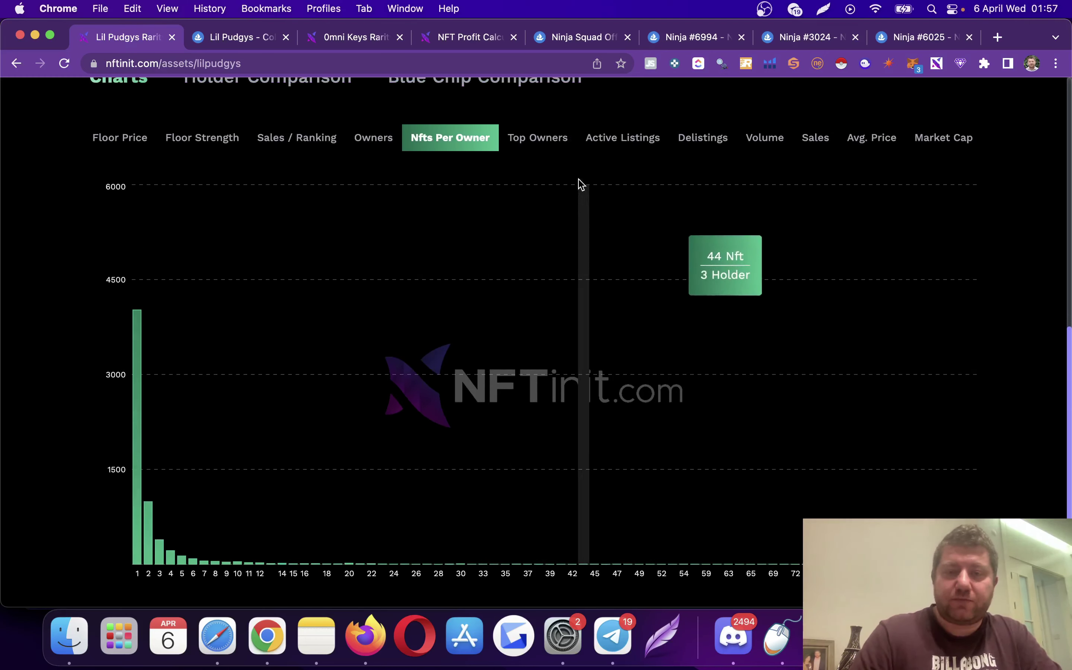
Step: List the Top Owners of Lil Pudgys, open the largest holder's wallet on OpenSea and look through its collected NFTs
{"action": "left_click", "coordinate": [549, 151]}
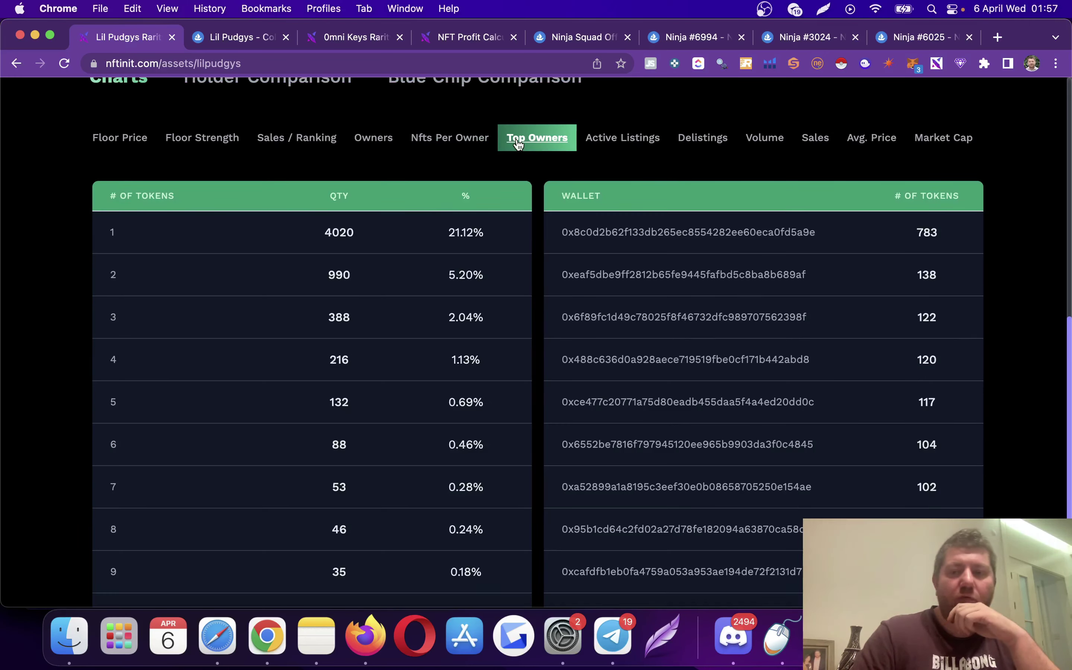
{"action": "left_click", "coordinate": [688, 227]}
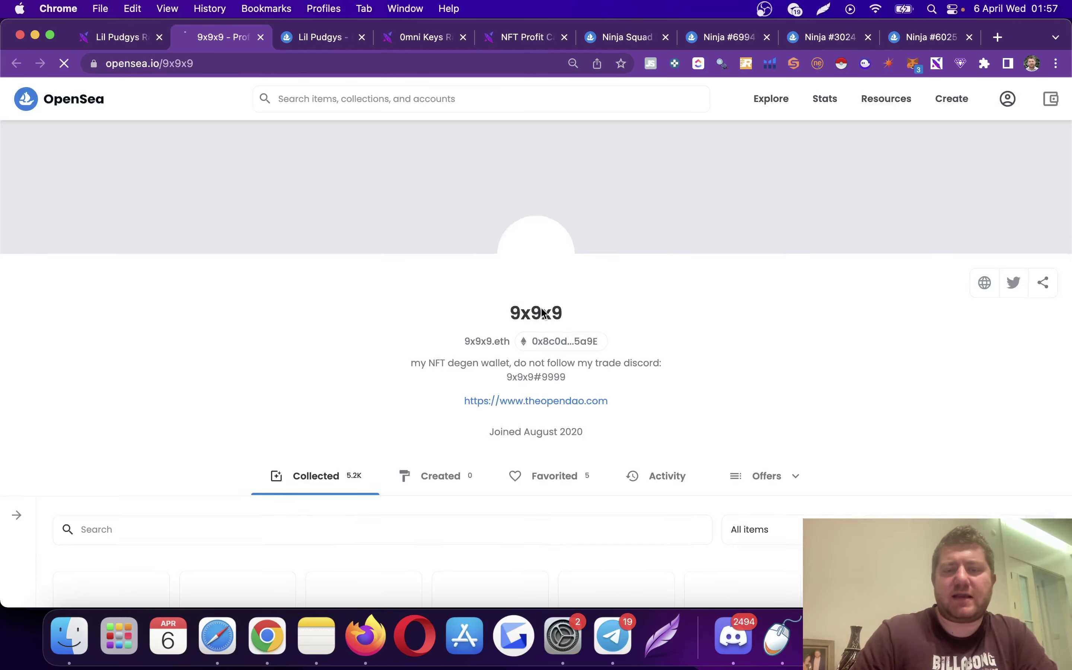
{"action": "scroll", "coordinate": [536, 271], "scroll_direction": "down", "scroll_amount": 2}
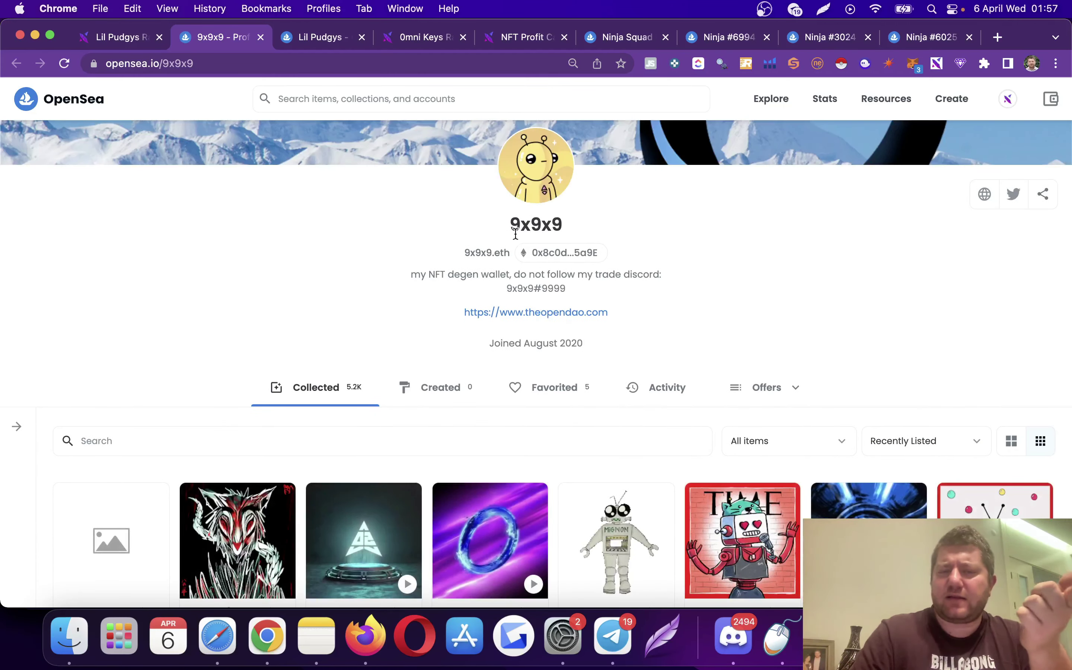
{"action": "scroll", "coordinate": [514, 232], "scroll_direction": "down", "scroll_amount": 2}
{"action": "scroll", "coordinate": [178, 279], "scroll_direction": "down", "scroll_amount": 4}
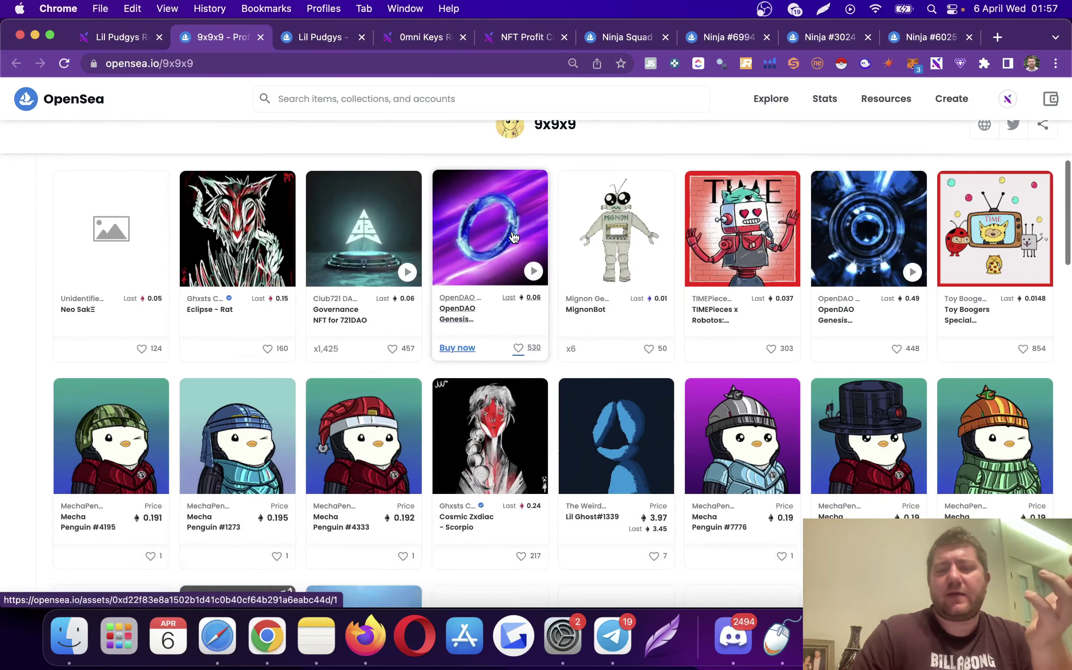
{"action": "scroll", "coordinate": [179, 278], "scroll_direction": "down", "scroll_amount": 4}
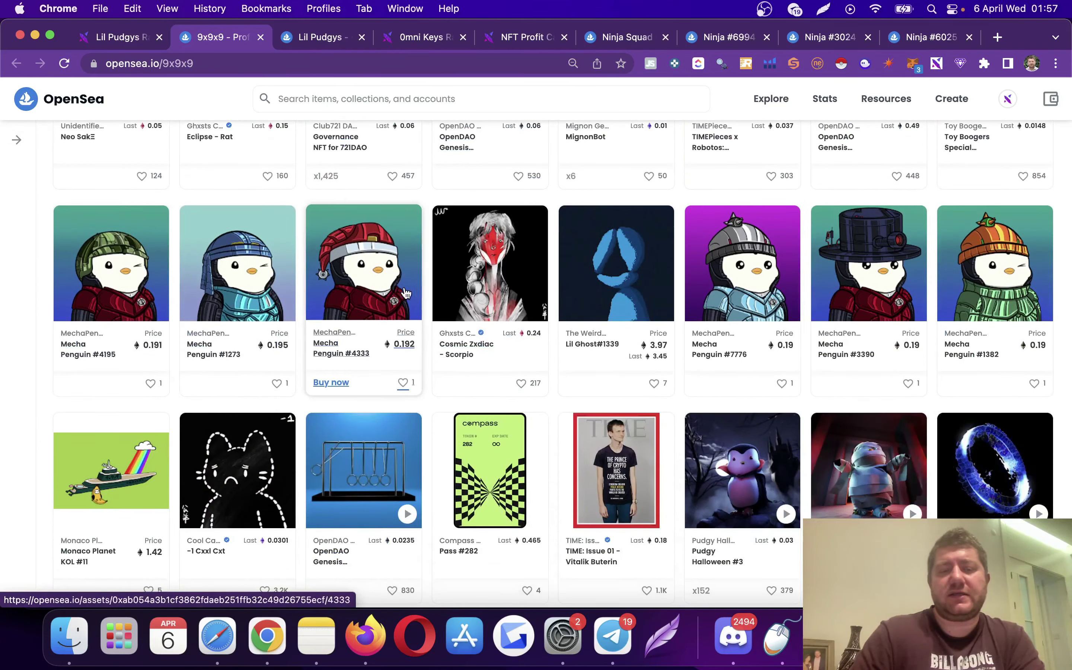
{"action": "scroll", "coordinate": [800, 244], "scroll_direction": "down", "scroll_amount": 1}
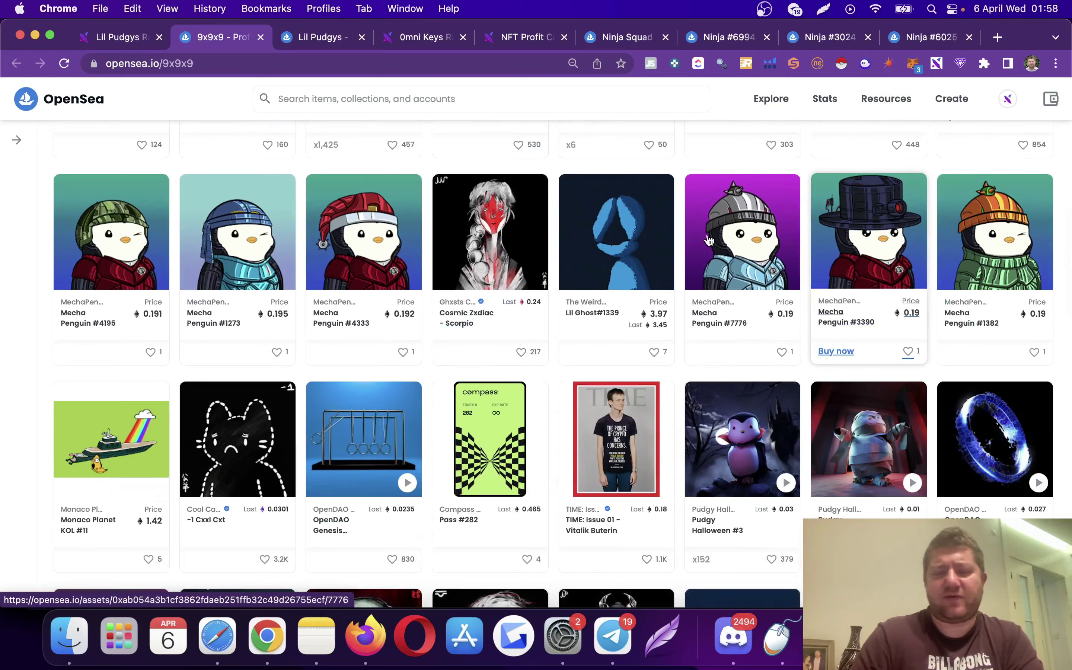
{"action": "scroll", "coordinate": [576, 257], "scroll_direction": "down", "scroll_amount": 5}
{"action": "scroll", "coordinate": [503, 262], "scroll_direction": "up", "scroll_amount": 4}
{"action": "scroll", "coordinate": [503, 262], "scroll_direction": "up", "scroll_amount": 10}
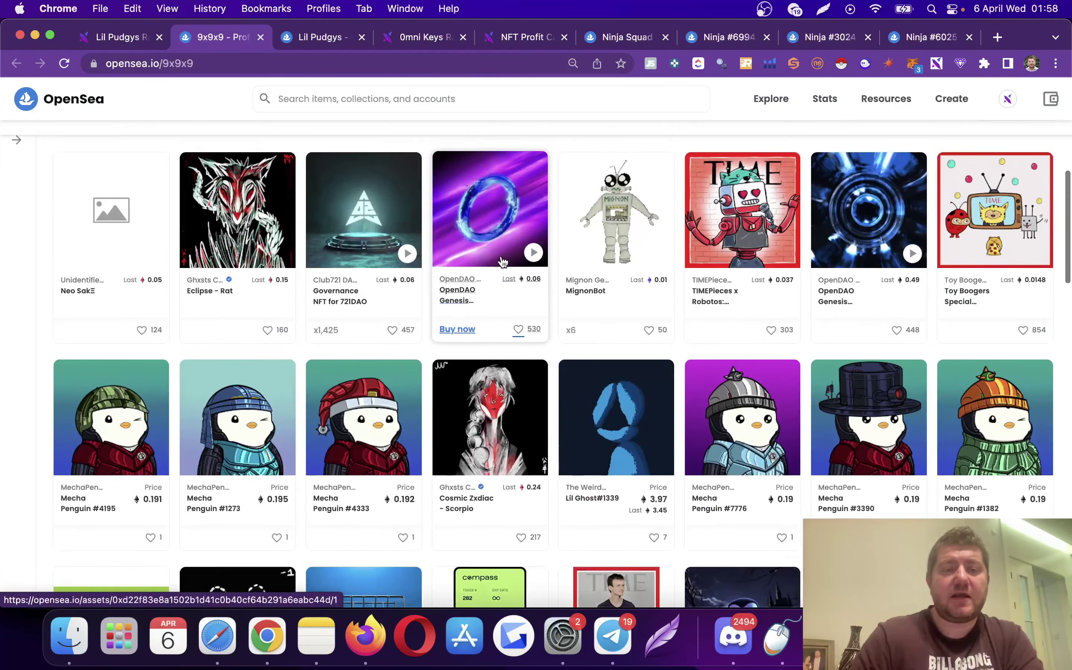
Step: Search the holder's collected items for "lil pudgy" and look through the matching NFTs
{"action": "left_click", "coordinate": [272, 368]}
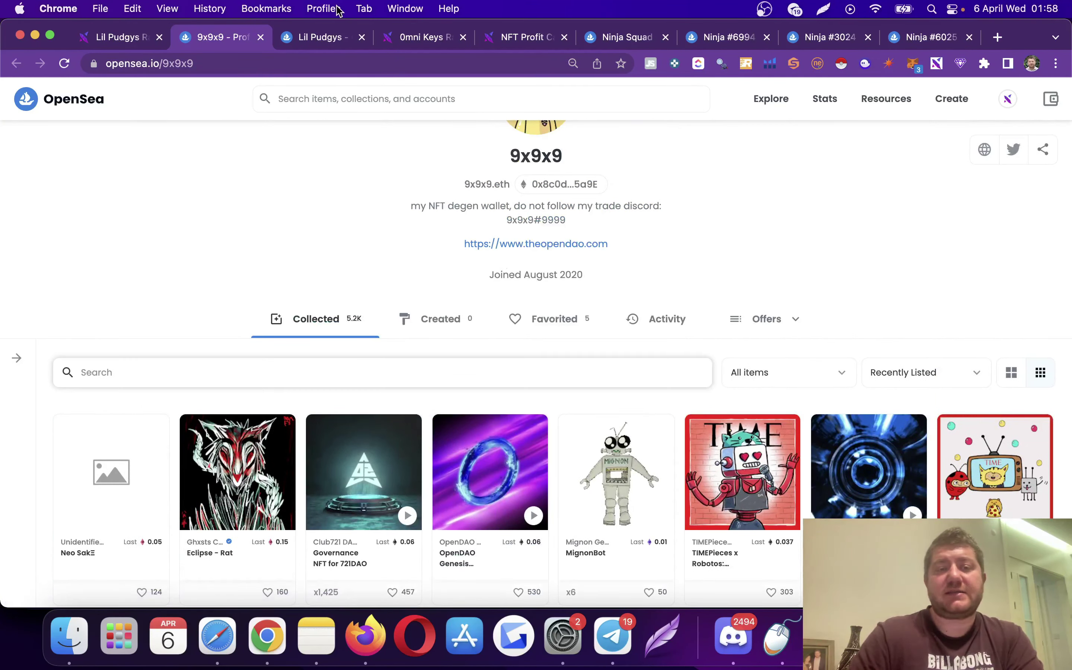
{"action": "type", "text": "lil pud"}
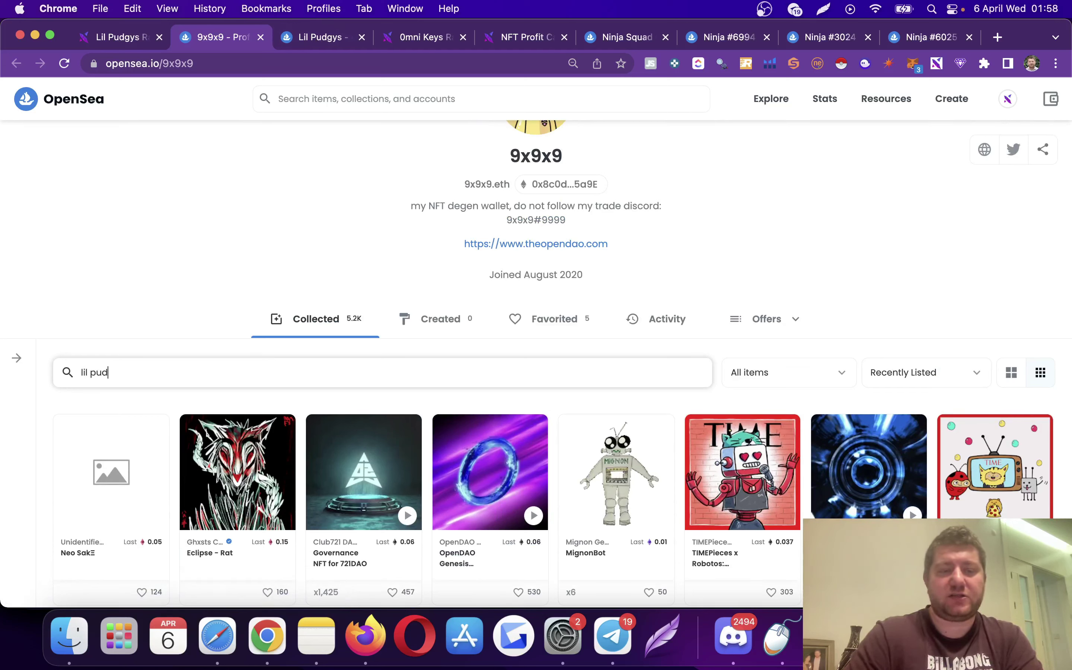
{"action": "type", "text": "gy"}
{"action": "key", "text": "Return"}
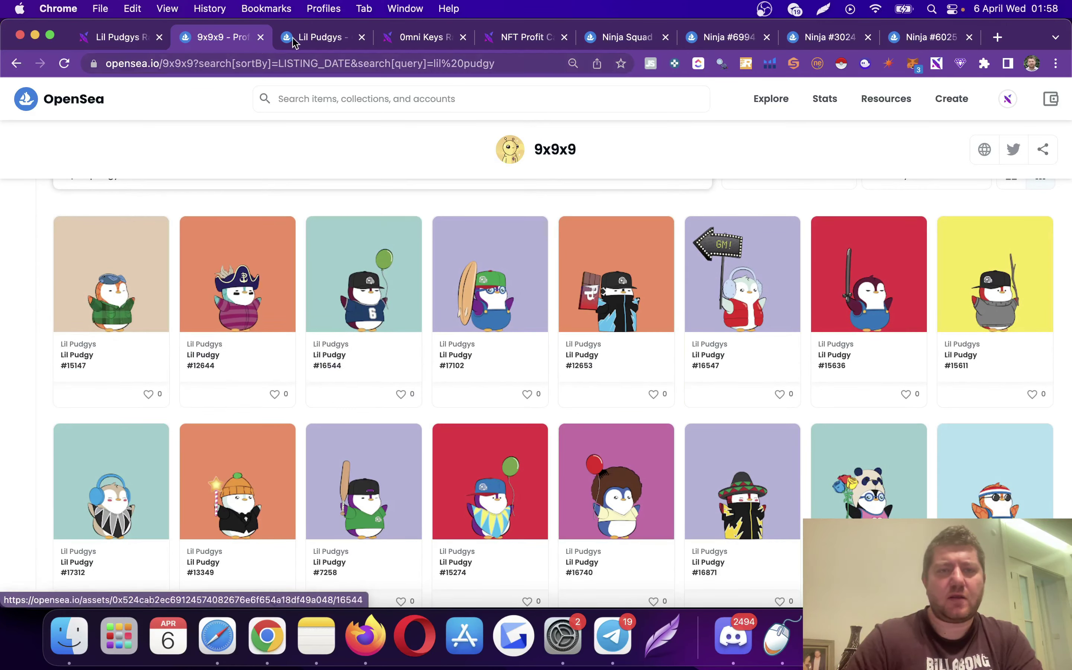
{"action": "scroll", "coordinate": [324, 303], "scroll_direction": "down", "scroll_amount": 15}
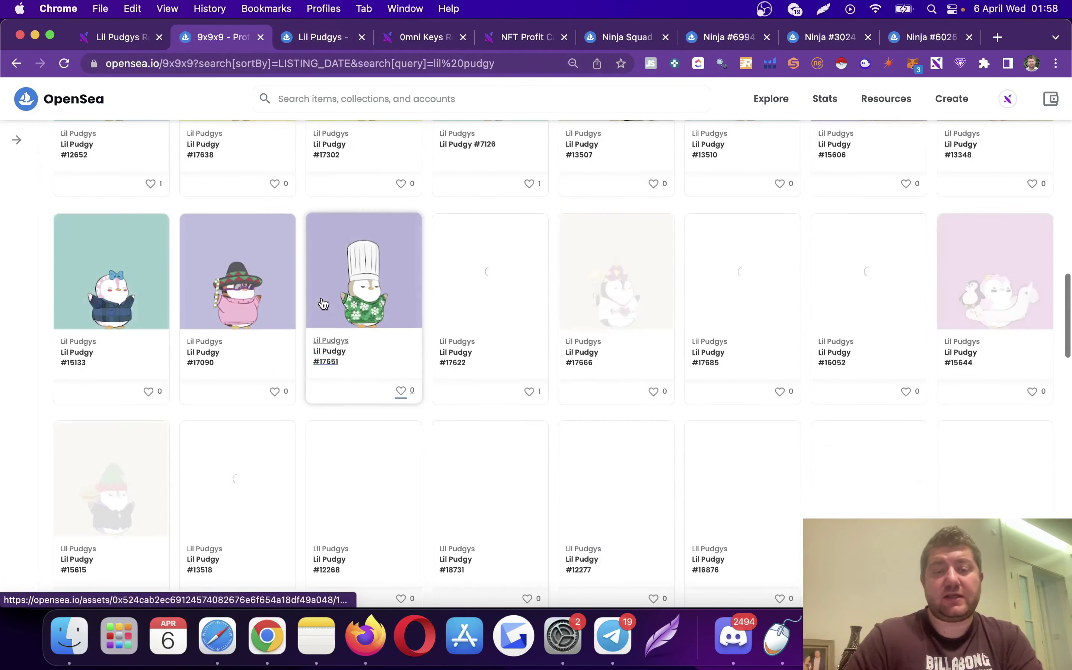
{"action": "scroll", "coordinate": [324, 303], "scroll_direction": "down", "scroll_amount": 6}
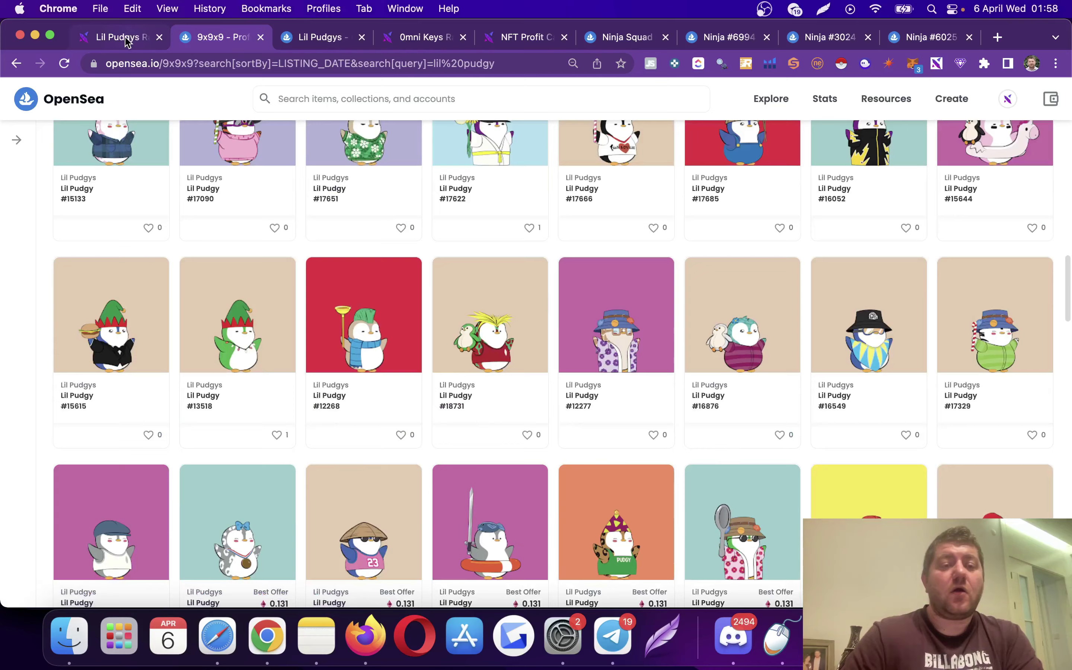
Step: Return to the Lil Pudgys analytics on NFTinit and inspect the Active Listings chart at several dates
{"action": "left_click", "coordinate": [120, 38]}
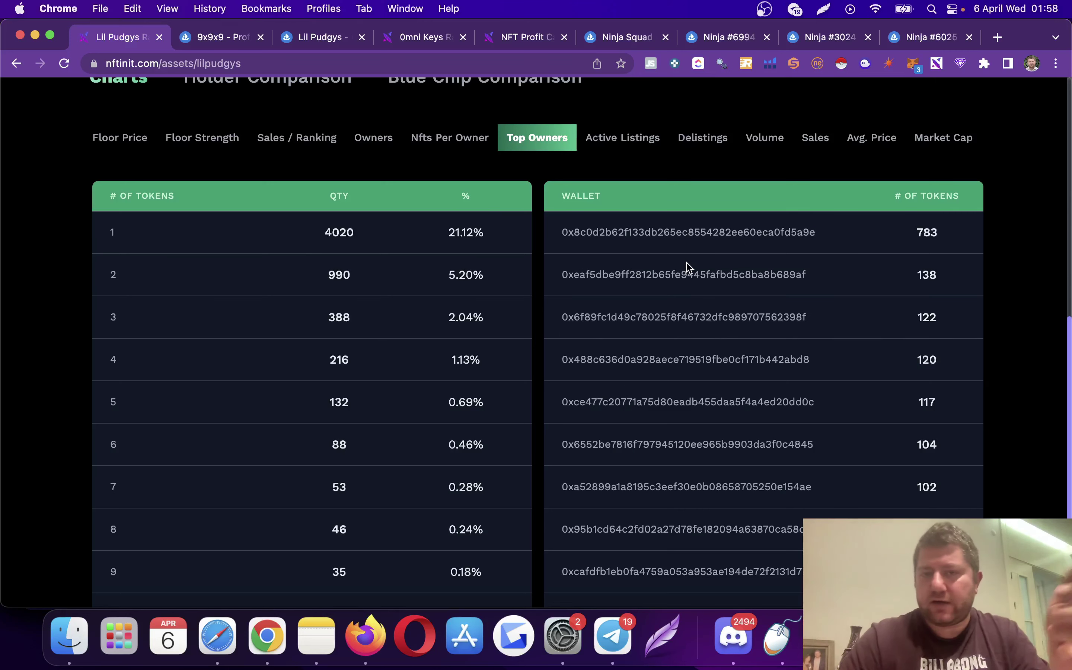
{"action": "scroll", "coordinate": [688, 268], "scroll_direction": "up", "scroll_amount": 1}
{"action": "left_click", "coordinate": [641, 163]}
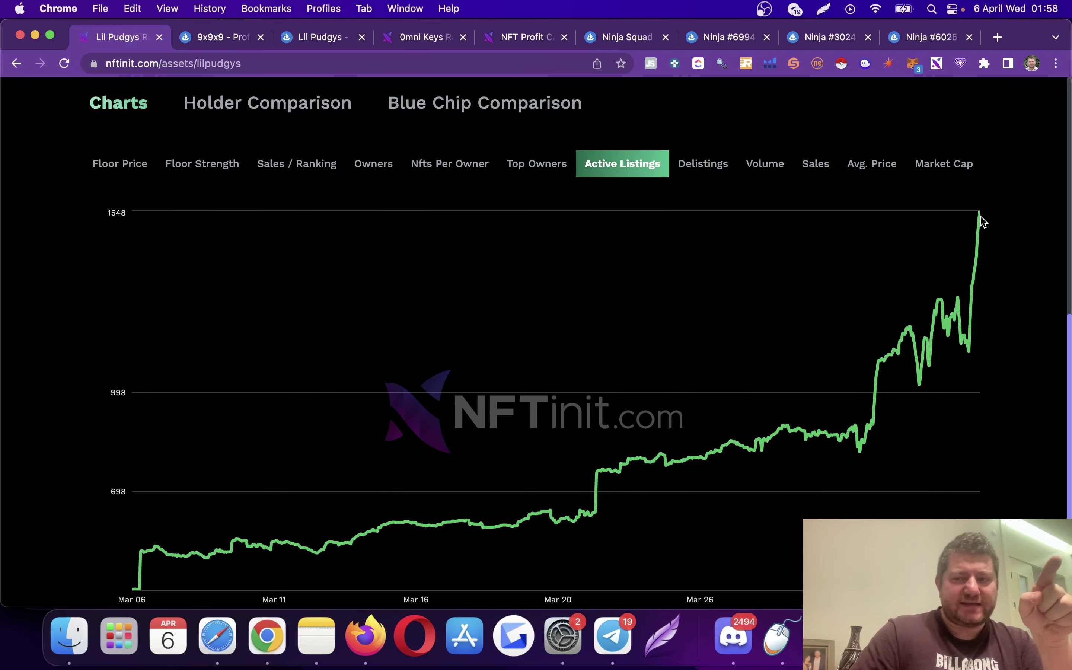
{"action": "mouse_move", "coordinate": [979, 224]}
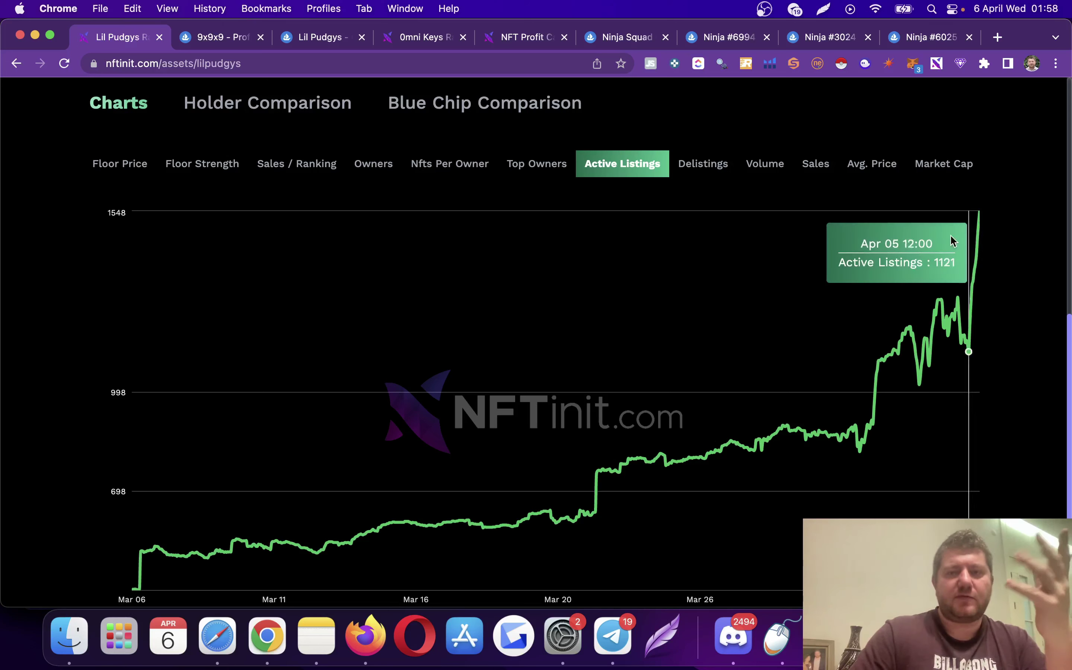
{"action": "mouse_move", "coordinate": [919, 260]}
{"action": "mouse_move", "coordinate": [710, 231]}
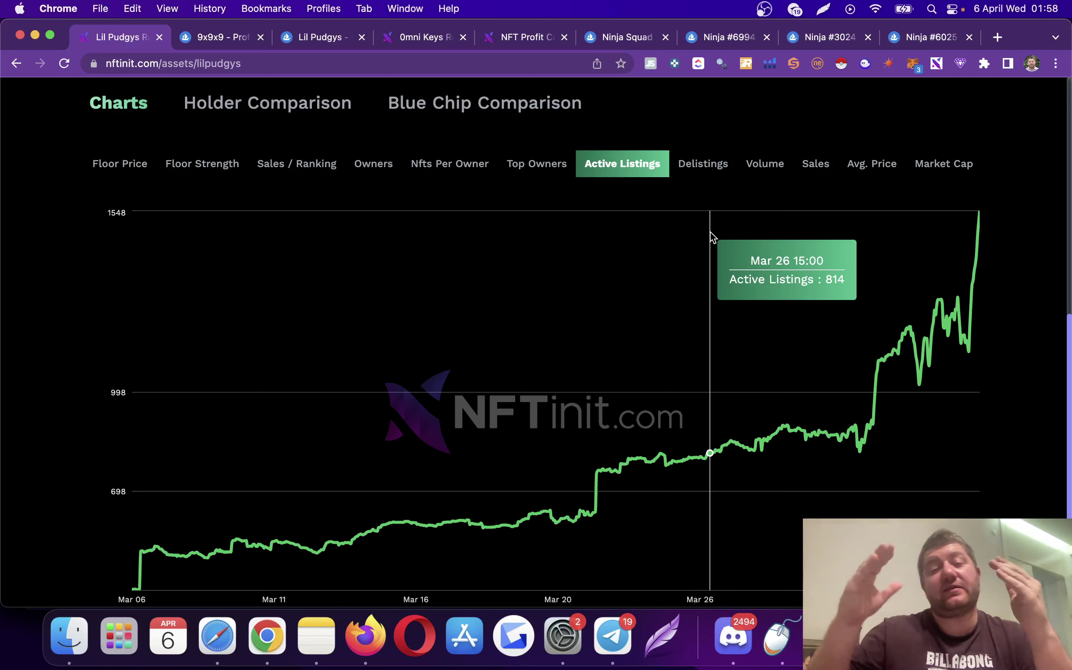
Step: Examine the April 5 peak in the Delistings chart and the recent daily counts in the Sales chart
{"action": "left_click", "coordinate": [713, 169]}
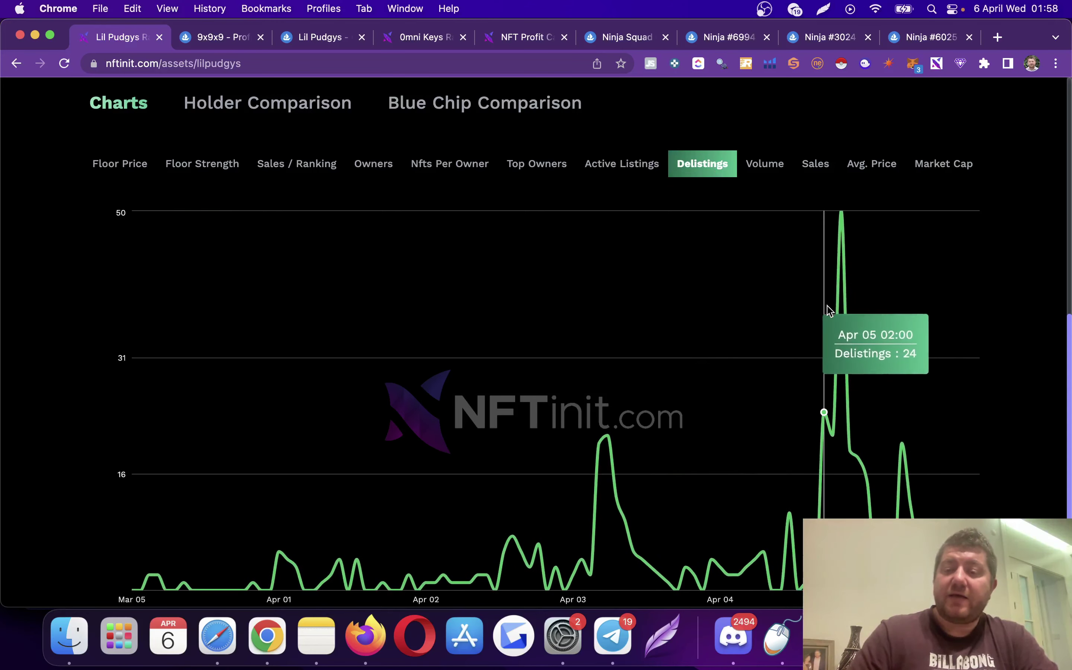
{"action": "scroll", "coordinate": [837, 305], "scroll_direction": "down", "scroll_amount": 1}
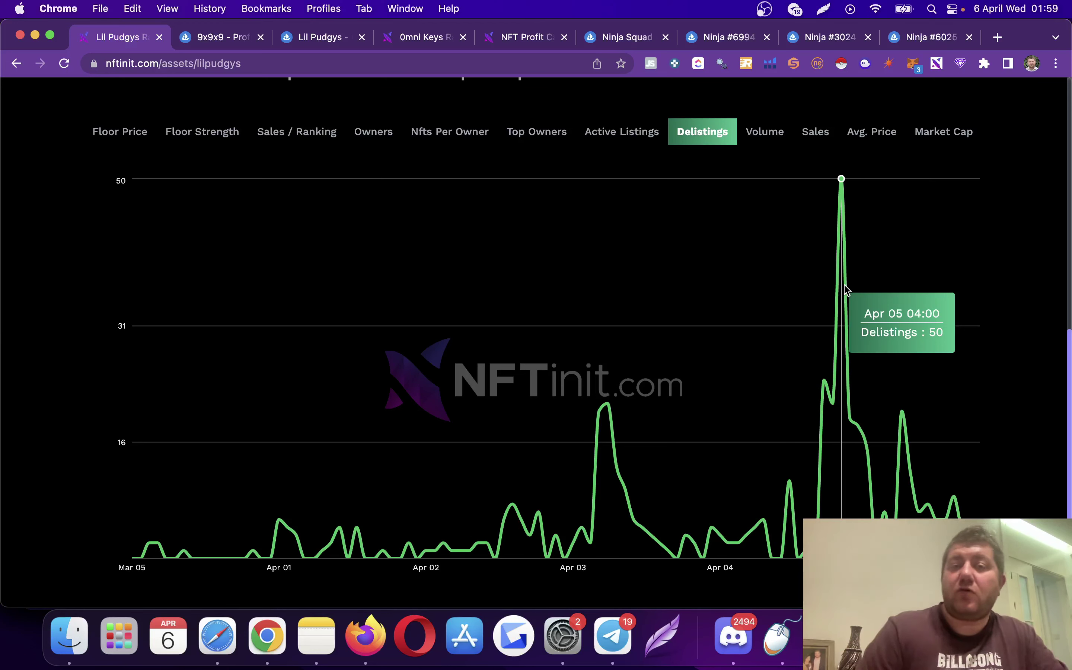
{"action": "scroll", "coordinate": [769, 143], "scroll_direction": "up", "scroll_amount": 2}
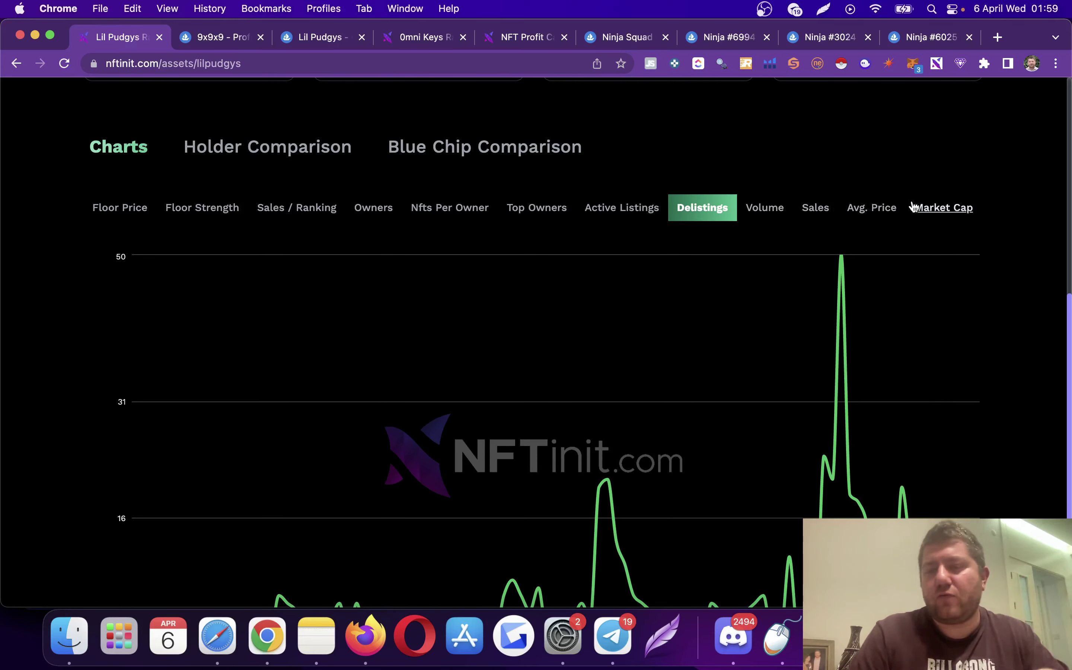
{"action": "left_click", "coordinate": [816, 209]}
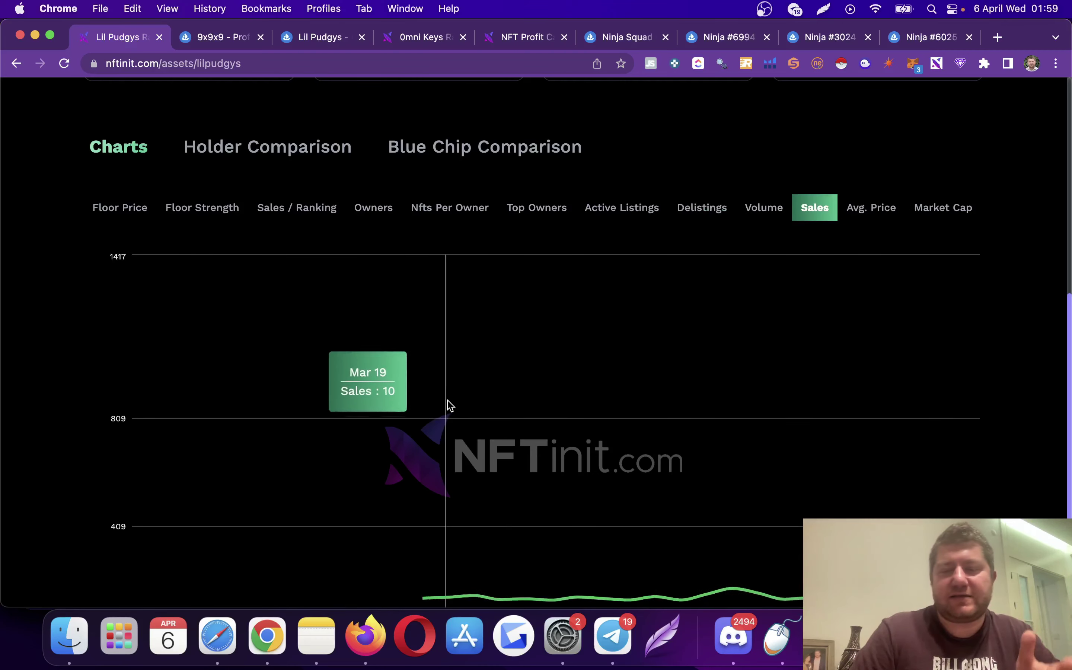
{"action": "scroll", "coordinate": [665, 335], "scroll_direction": "down", "scroll_amount": 3}
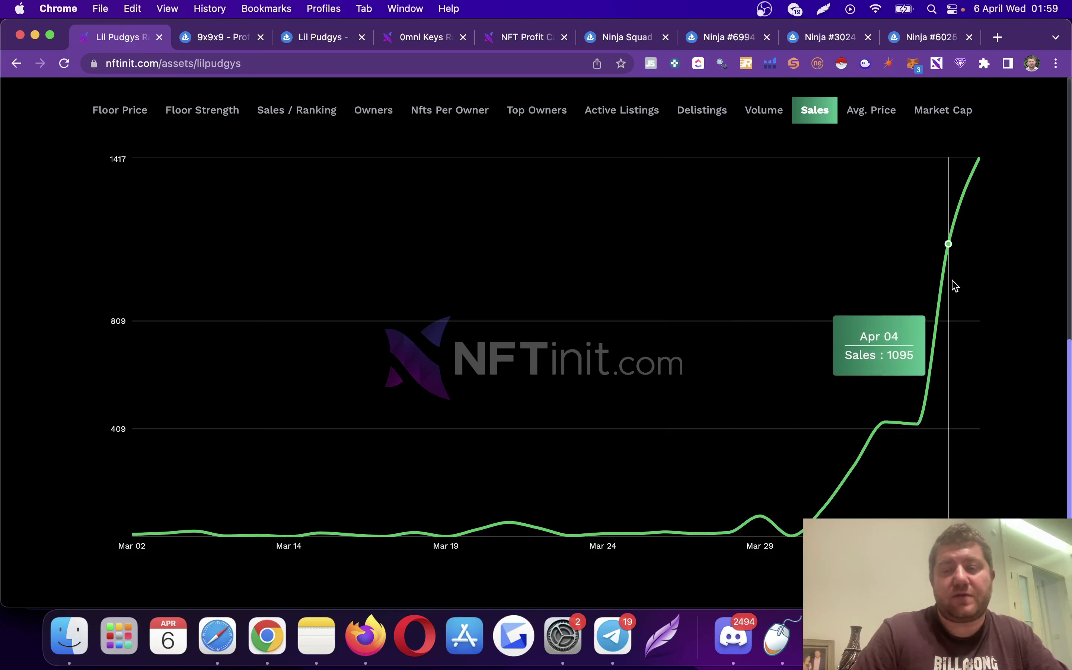
Step: Open the Blue Chip Comparison and examine its blue chip owner rate, mutual holders and total Lil Pudgys items owned per blue chip collection
{"action": "scroll", "coordinate": [718, 311], "scroll_direction": "up", "scroll_amount": 4}
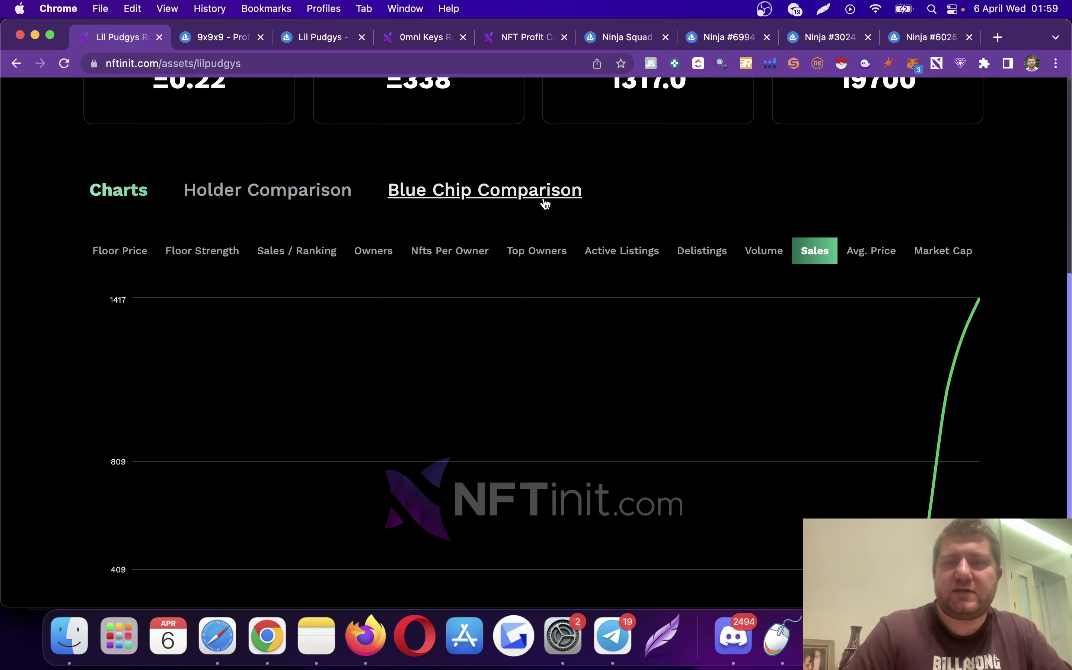
{"action": "scroll", "coordinate": [545, 203], "scroll_direction": "up", "scroll_amount": 1}
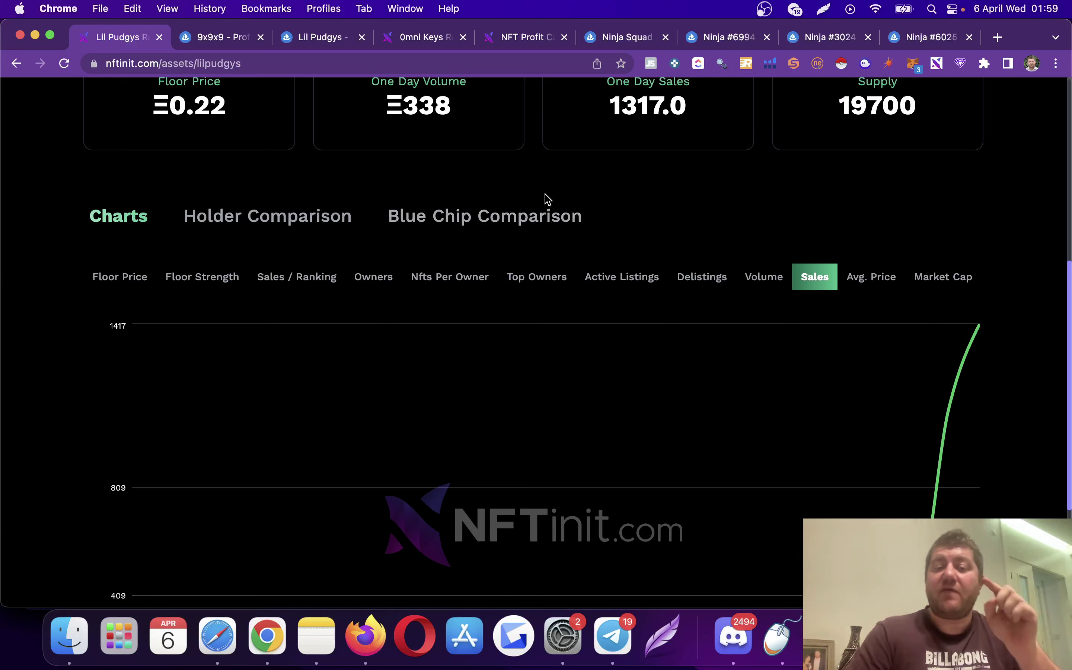
{"action": "left_click", "coordinate": [508, 222]}
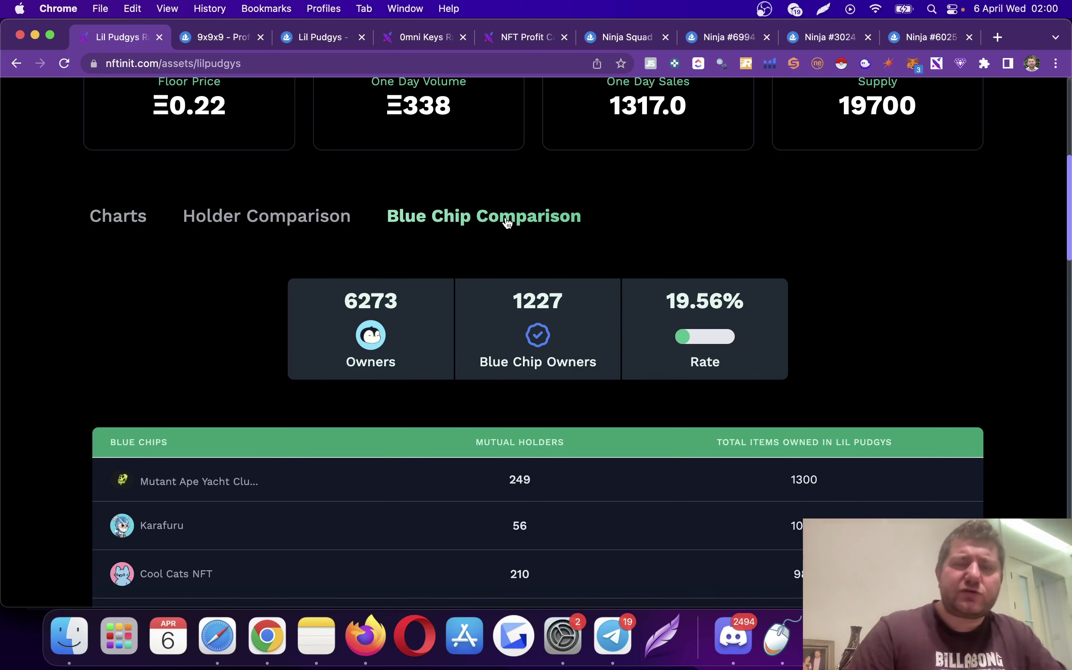
{"action": "scroll", "coordinate": [620, 268], "scroll_direction": "down", "scroll_amount": 2}
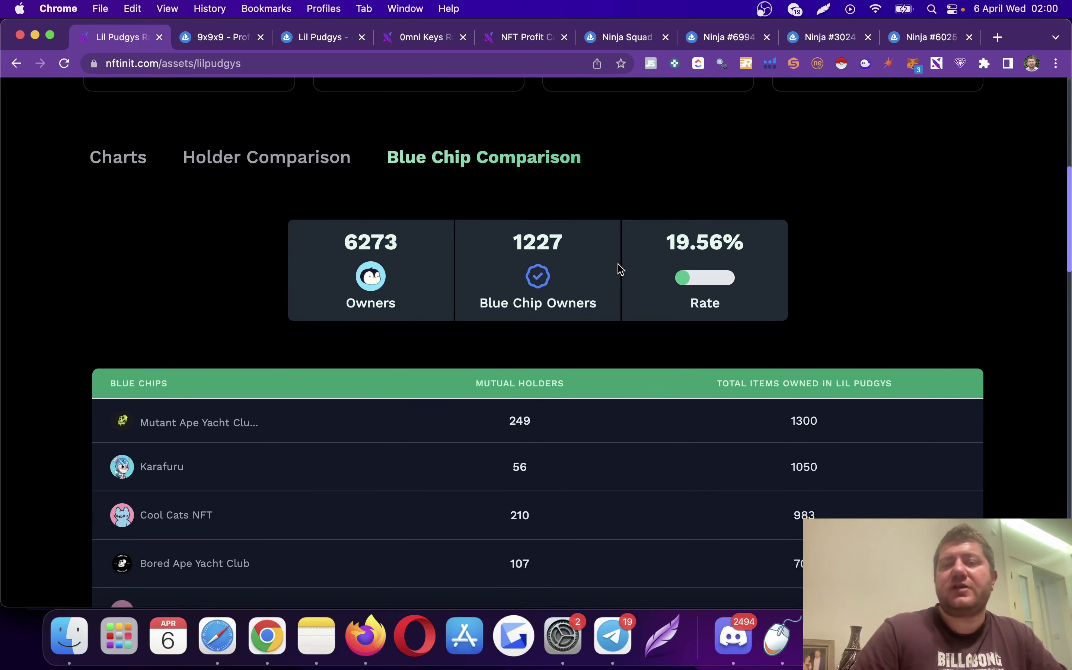
{"action": "scroll", "coordinate": [620, 268], "scroll_direction": "down", "scroll_amount": 2}
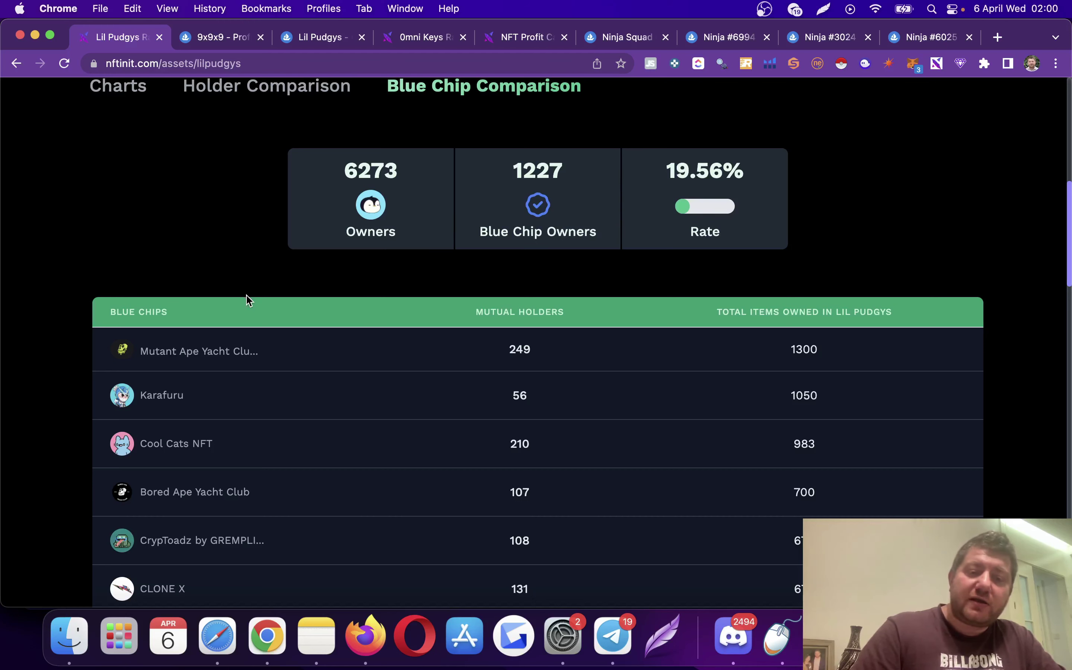
{"action": "scroll", "coordinate": [231, 322], "scroll_direction": "down", "scroll_amount": 1}
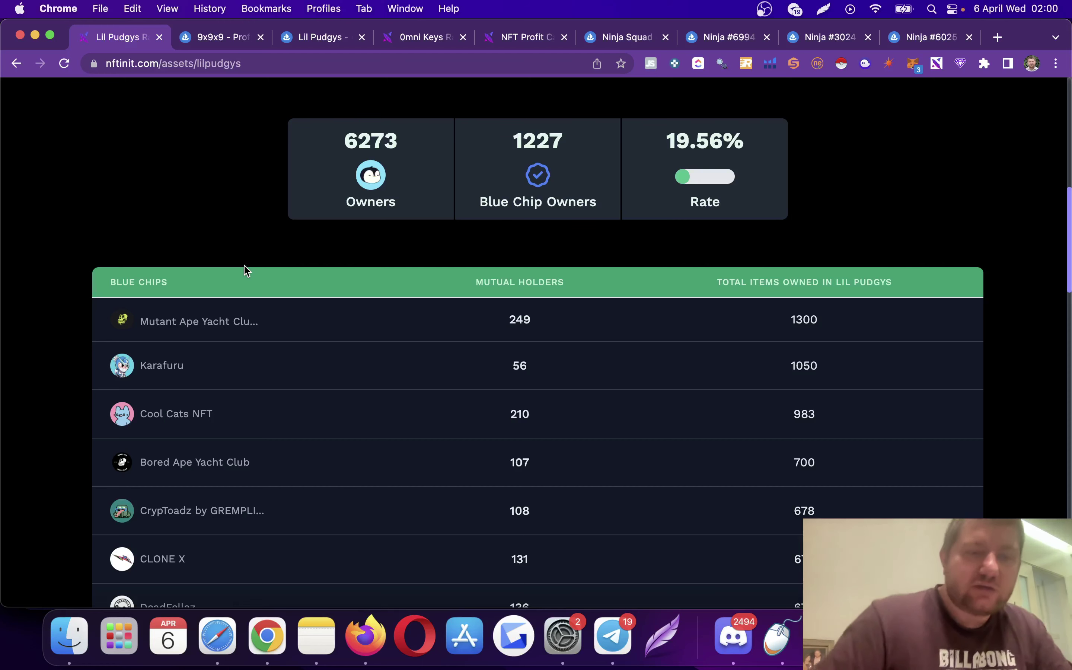
{"action": "scroll", "coordinate": [231, 268], "scroll_direction": "down", "scroll_amount": 5}
{"action": "scroll", "coordinate": [230, 268], "scroll_direction": "up", "scroll_amount": 2}
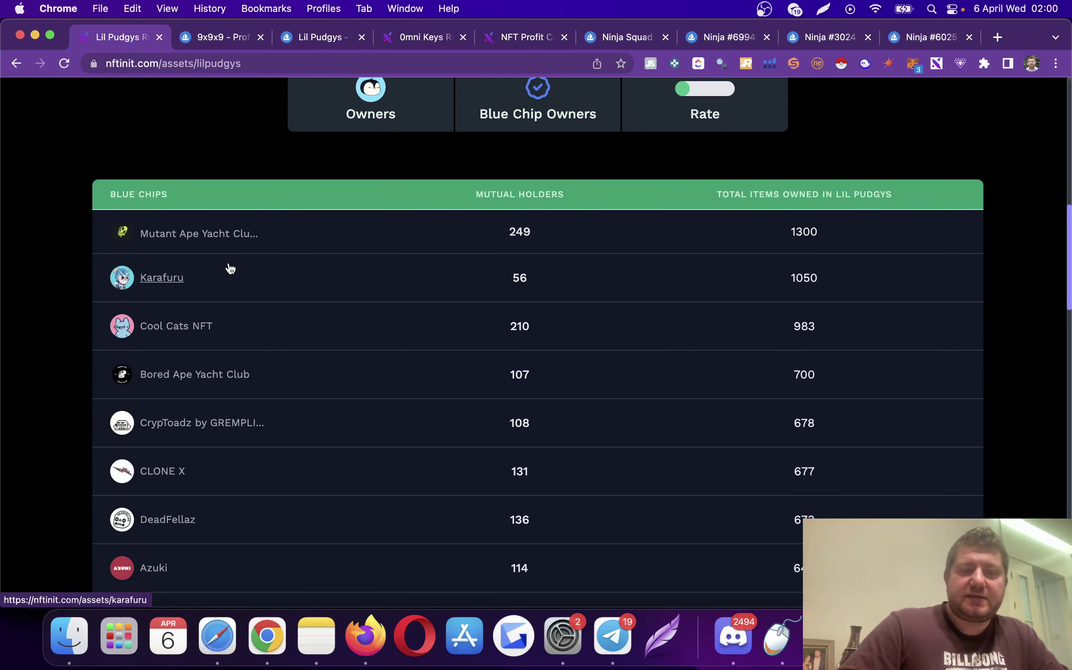
{"action": "scroll", "coordinate": [245, 173], "scroll_direction": "up", "scroll_amount": 2}
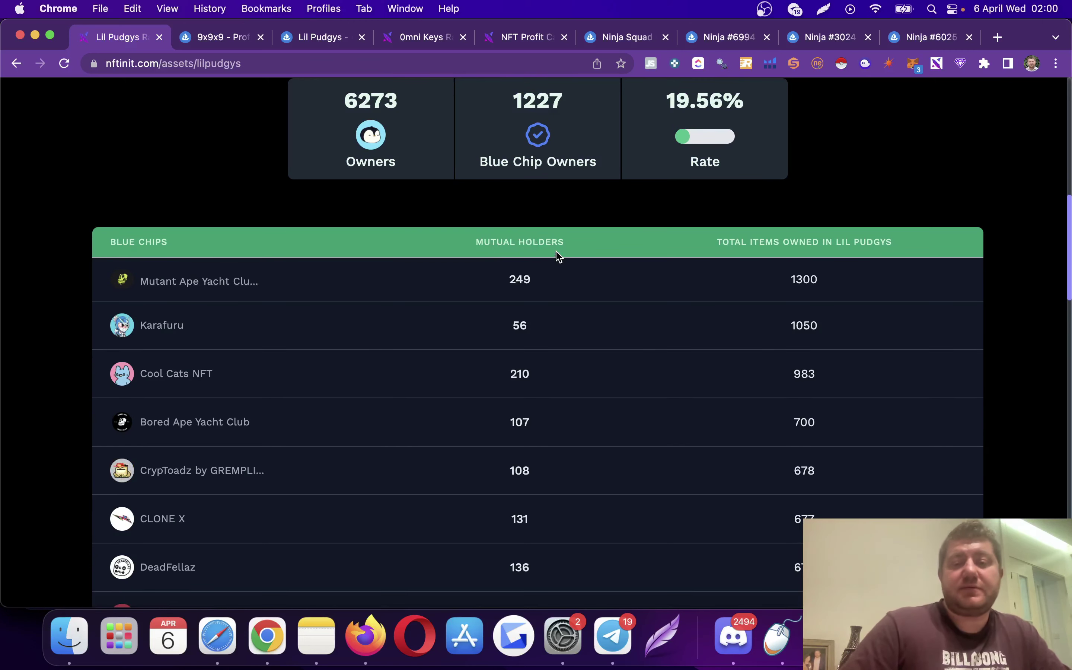
{"action": "scroll", "coordinate": [557, 257], "scroll_direction": "up", "scroll_amount": 2}
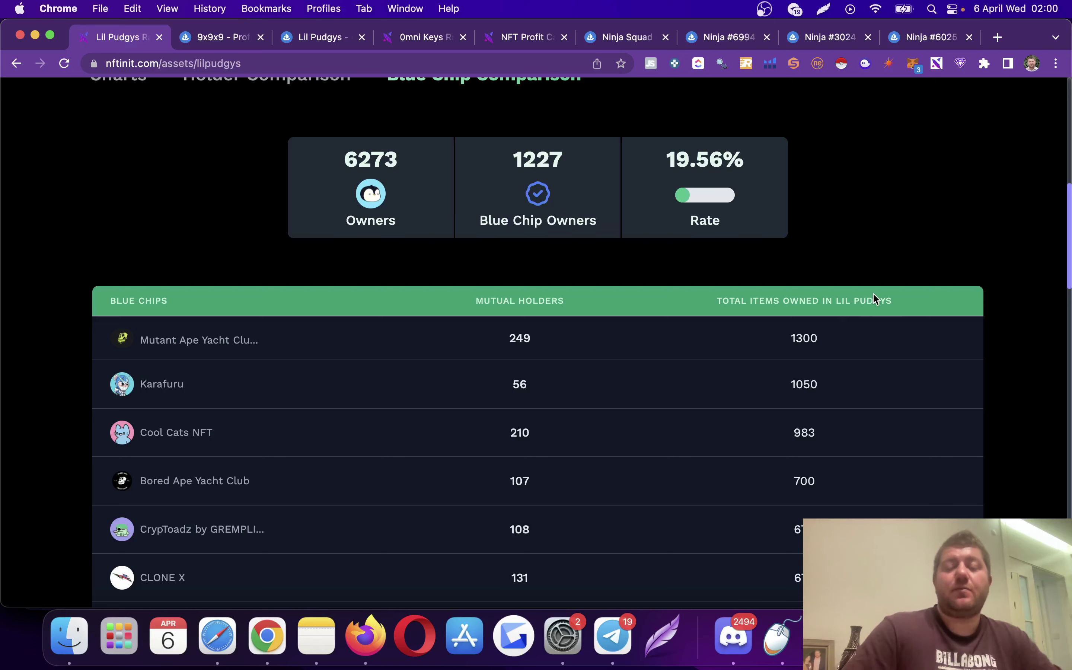
{"action": "scroll", "coordinate": [541, 311], "scroll_direction": "down", "scroll_amount": 2}
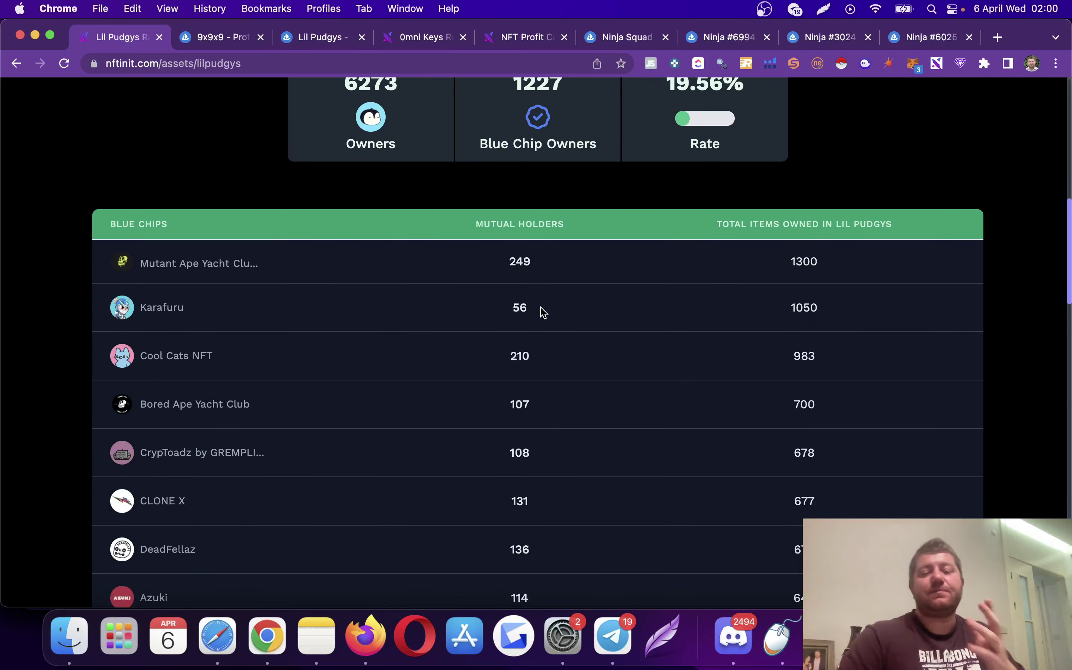
{"action": "scroll", "coordinate": [339, 287], "scroll_direction": "down", "scroll_amount": 1}
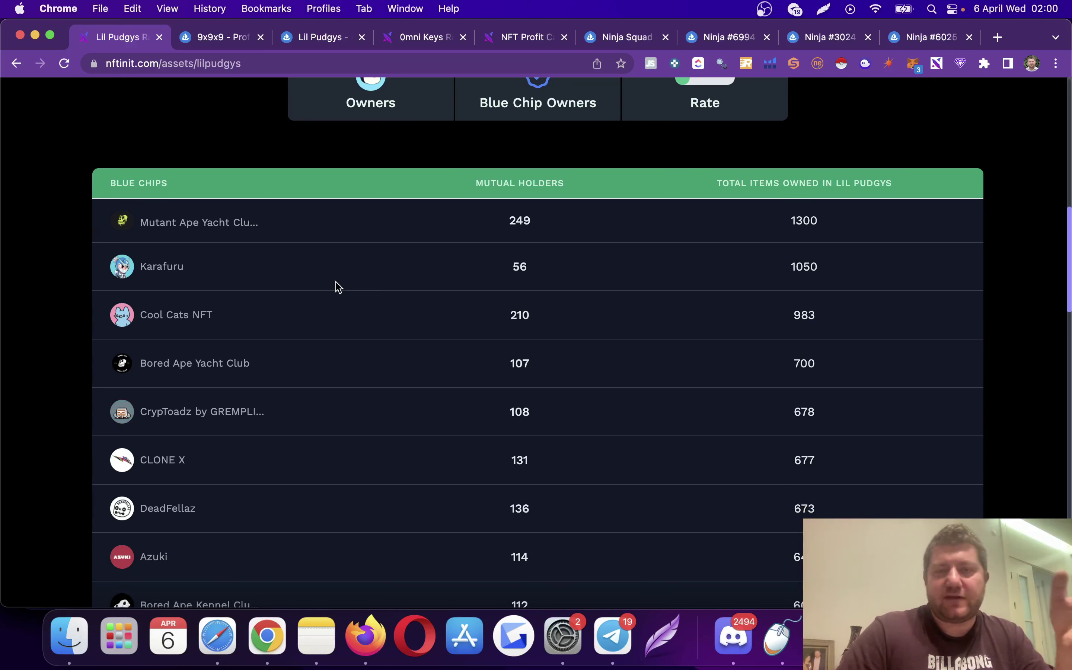
{"action": "scroll", "coordinate": [339, 287], "scroll_direction": "up", "scroll_amount": 1}
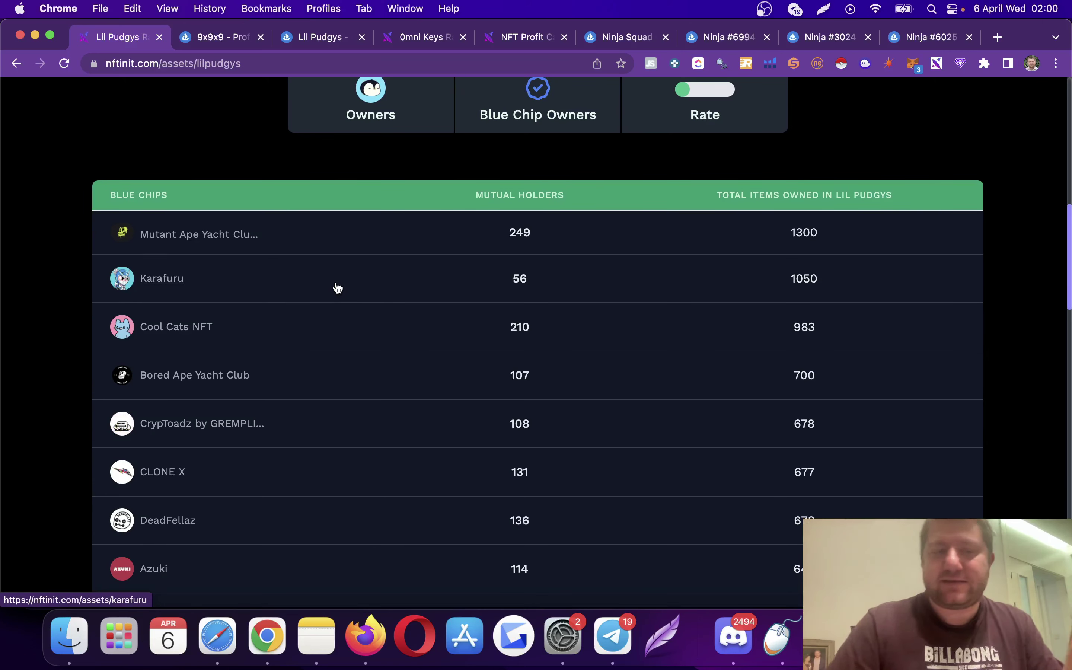
{"action": "scroll", "coordinate": [338, 287], "scroll_direction": "down", "scroll_amount": 1}
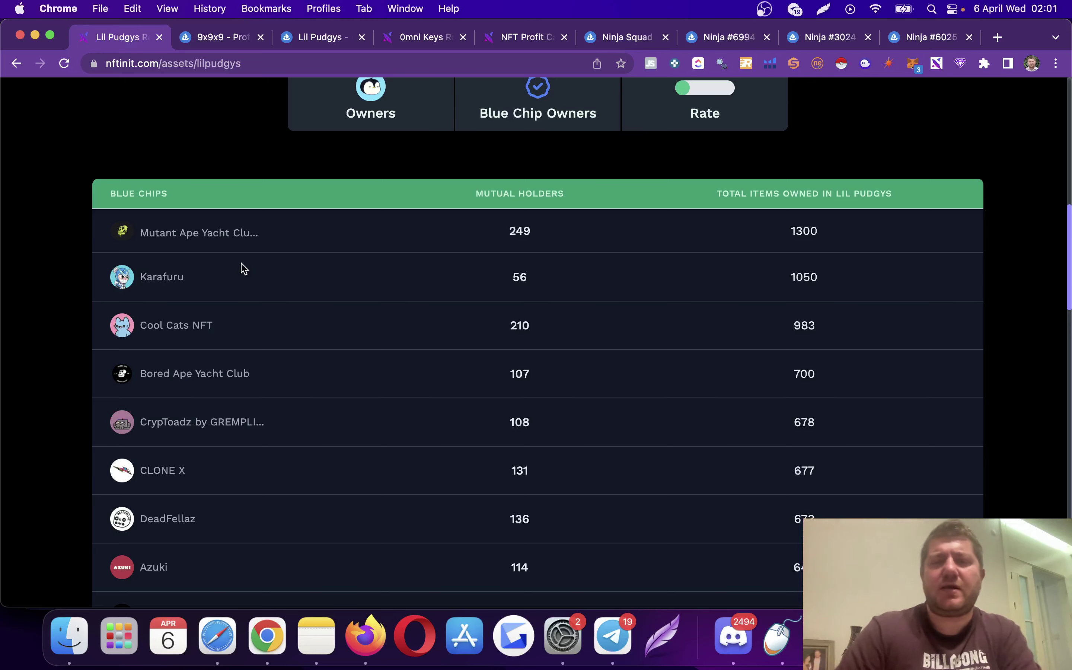
{"action": "scroll", "coordinate": [244, 269], "scroll_direction": "up", "scroll_amount": 3}
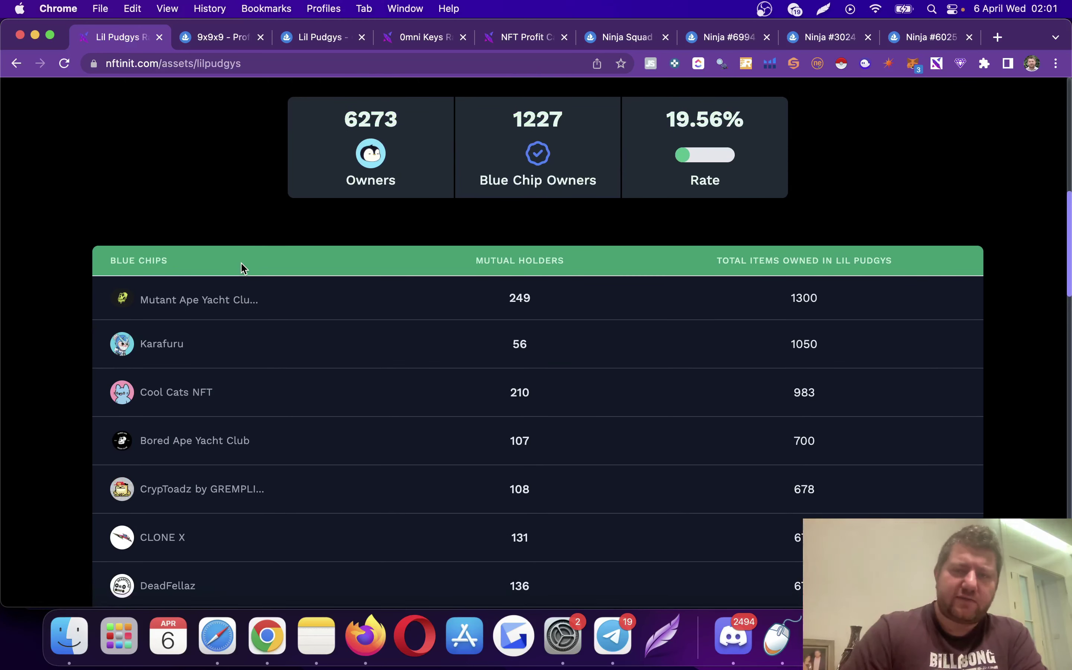
Step: Review the Lil Pudgys blue chip owner summary and read through the list of blue chip collections with mutual holders
{"action": "scroll", "coordinate": [242, 268], "scroll_direction": "up", "scroll_amount": 10}
{"action": "scroll", "coordinate": [372, 105], "scroll_direction": "up", "scroll_amount": 3}
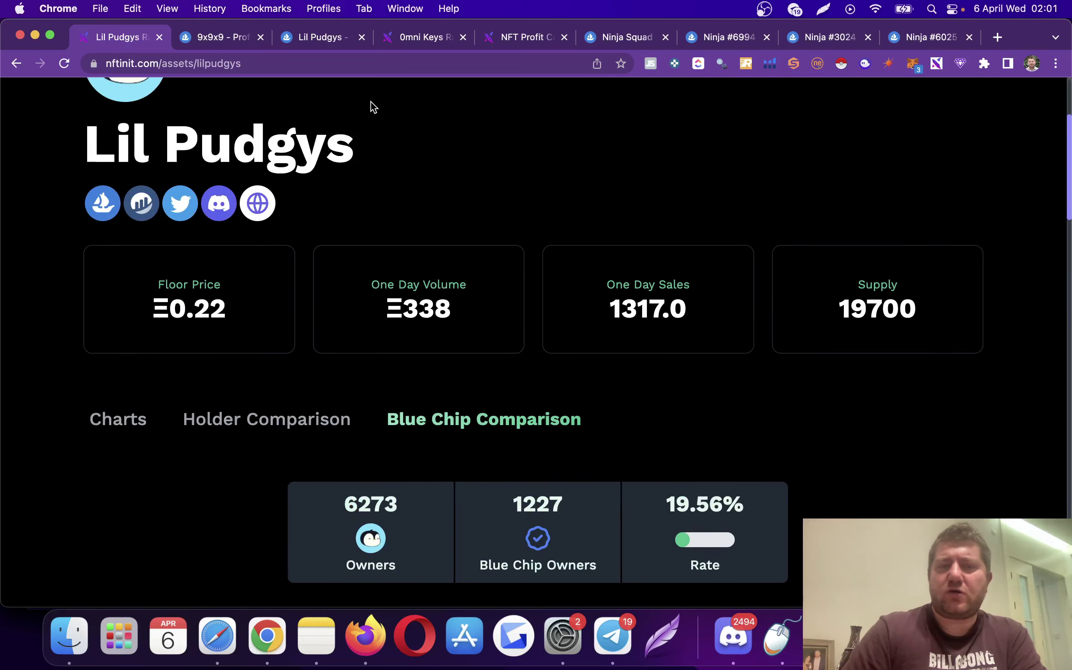
{"action": "scroll", "coordinate": [341, 195], "scroll_direction": "down", "scroll_amount": 9}
{"action": "scroll", "coordinate": [341, 195], "scroll_direction": "down", "scroll_amount": 2}
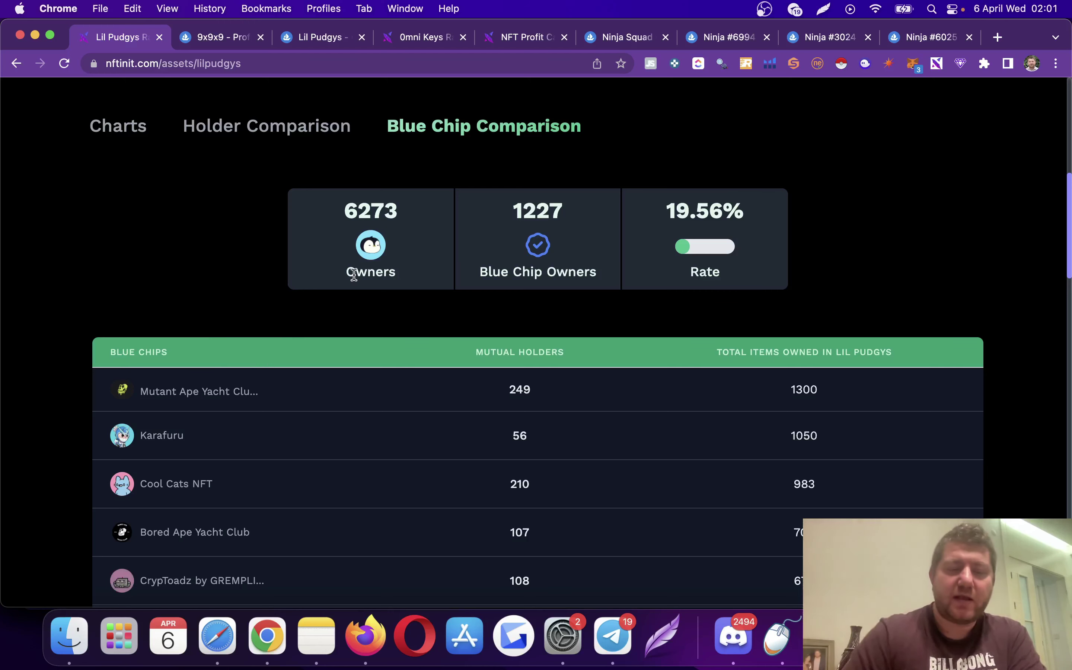
{"action": "scroll", "coordinate": [355, 275], "scroll_direction": "down", "scroll_amount": 8}
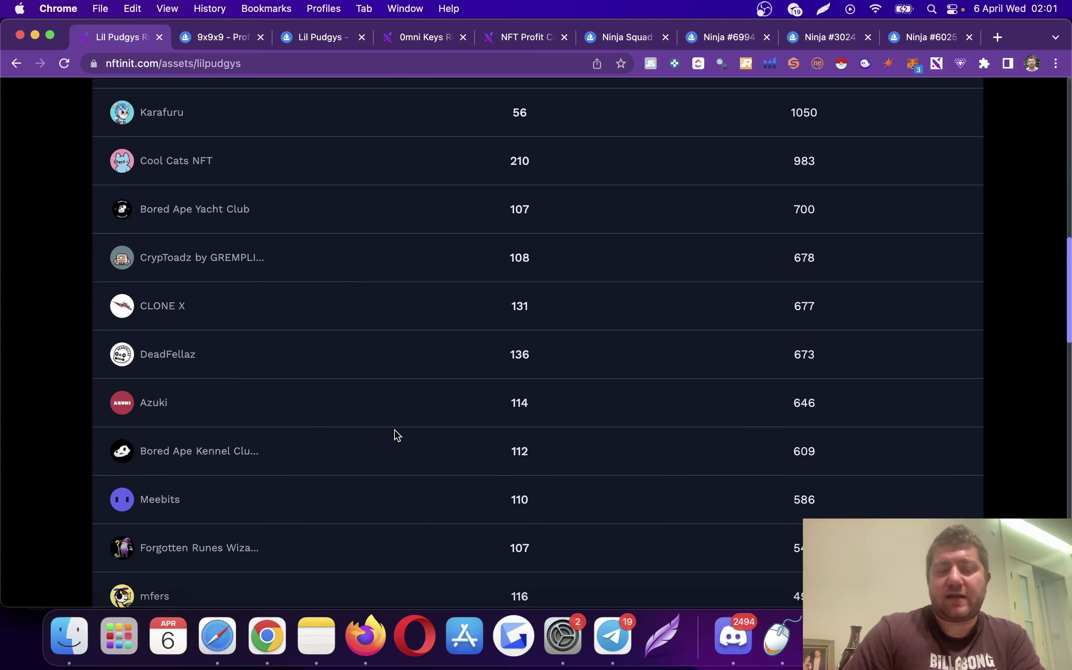
{"action": "scroll", "coordinate": [283, 456], "scroll_direction": "down", "scroll_amount": 4}
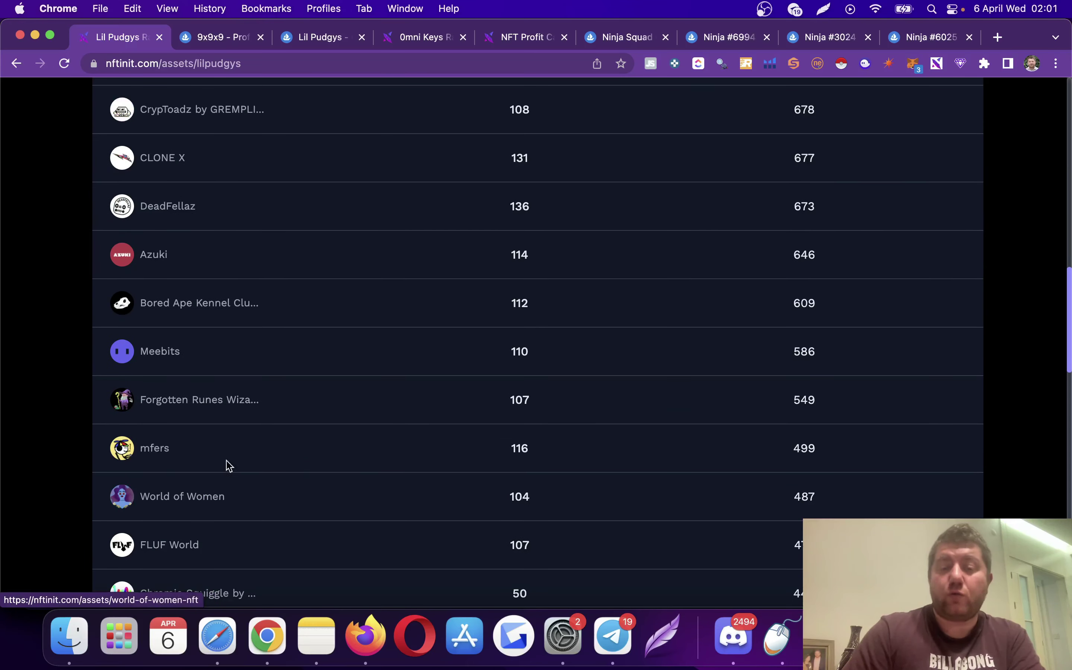
{"action": "scroll", "coordinate": [691, 472], "scroll_direction": "up", "scroll_amount": 13}
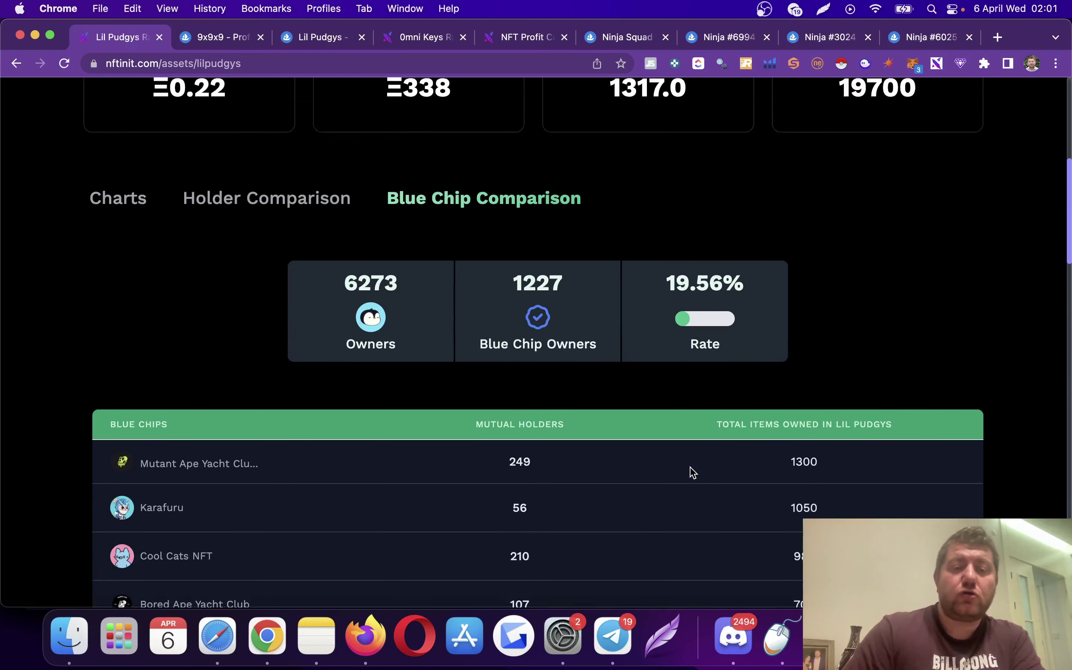
Step: Compare Lil Pudgys holders with CryptoPunks in the Holder Comparison and review the list of shared owners
{"action": "scroll", "coordinate": [691, 472], "scroll_direction": "up", "scroll_amount": 2}
{"action": "left_click", "coordinate": [306, 262]}
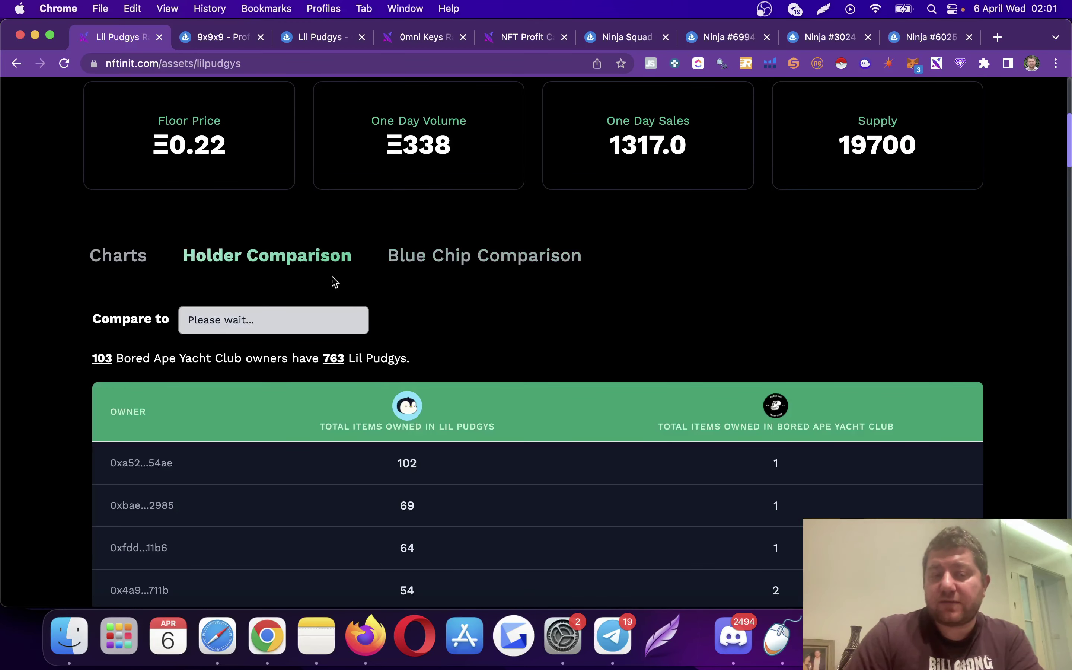
{"action": "scroll", "coordinate": [584, 448], "scroll_direction": "down", "scroll_amount": 3}
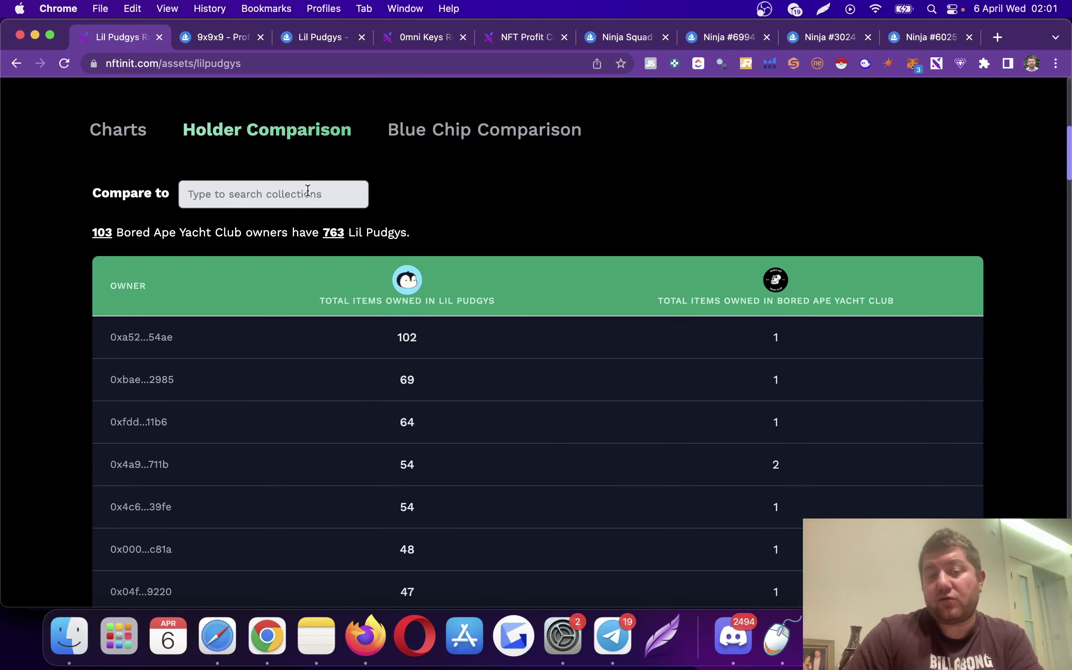
{"action": "left_click", "coordinate": [308, 191]}
{"action": "type", "text": "punk"}
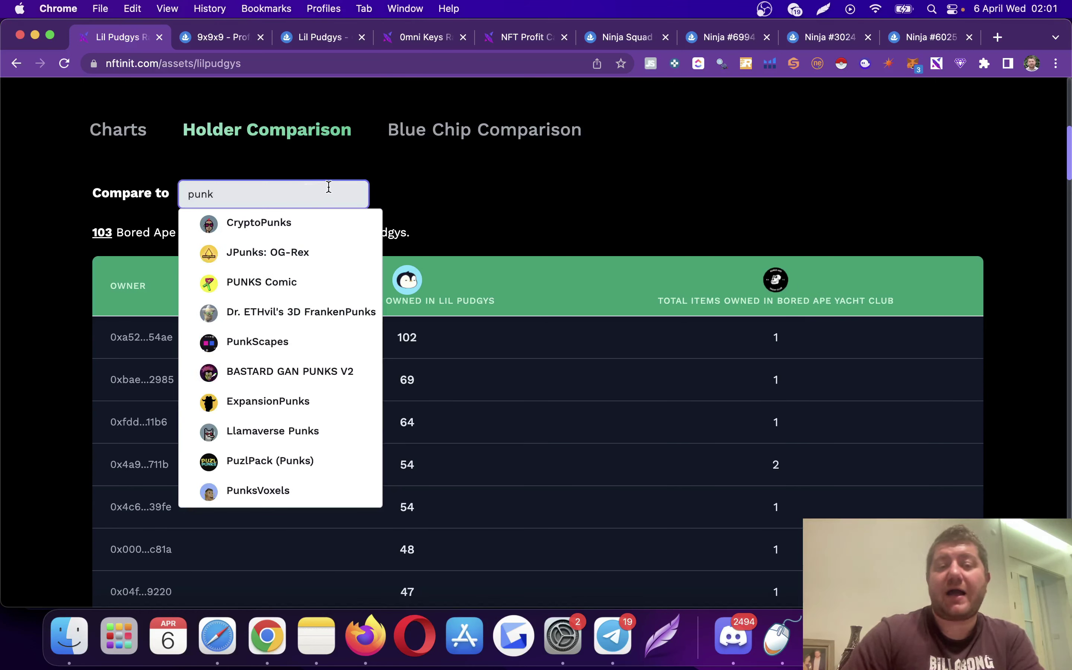
{"action": "left_click", "coordinate": [271, 224]}
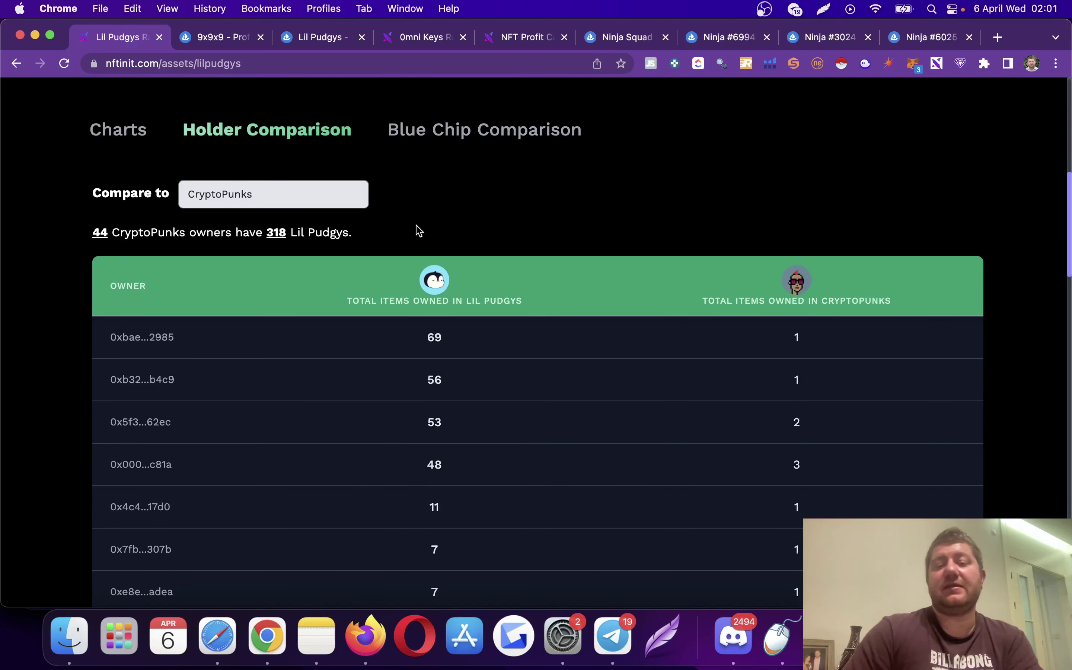
{"action": "scroll", "coordinate": [615, 344], "scroll_direction": "down", "scroll_amount": 3}
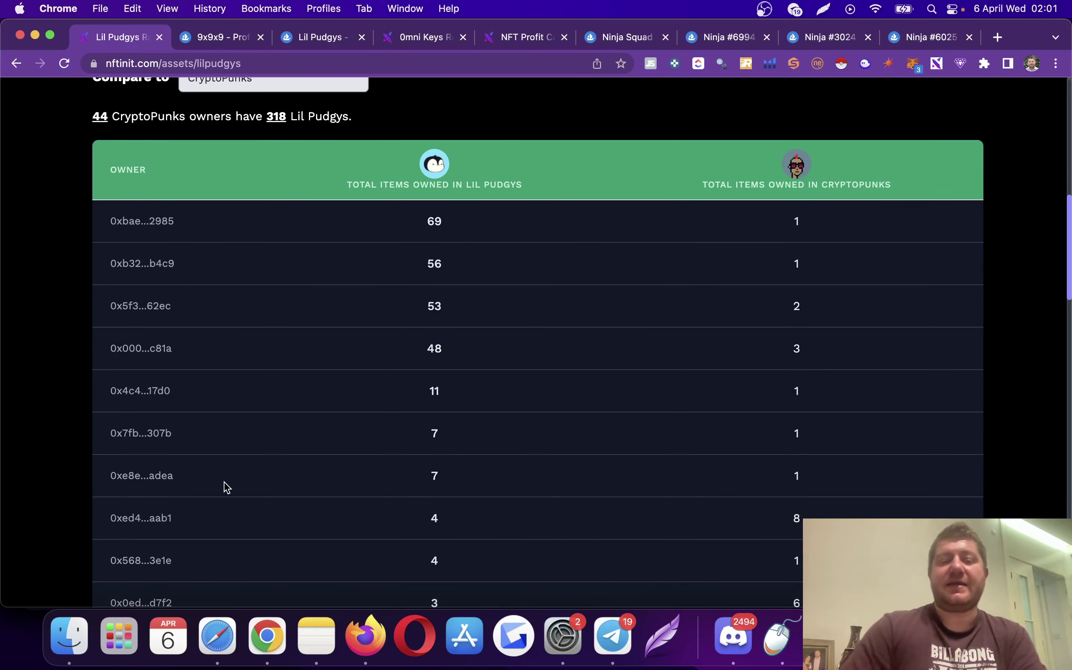
Step: Open the OpenSea profile of the shared owner holding 8 CryptoPunks, view the collected NFTs and return to the Lil Pudgys comparison
{"action": "left_click", "coordinate": [163, 518]}
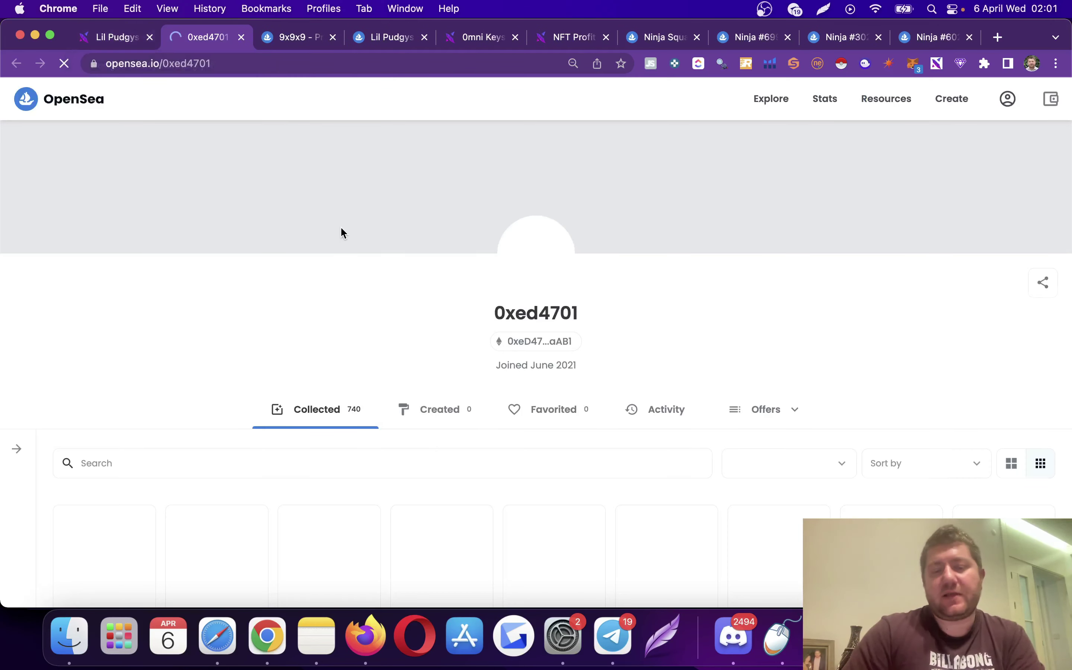
{"action": "scroll", "coordinate": [341, 233], "scroll_direction": "down", "scroll_amount": 2}
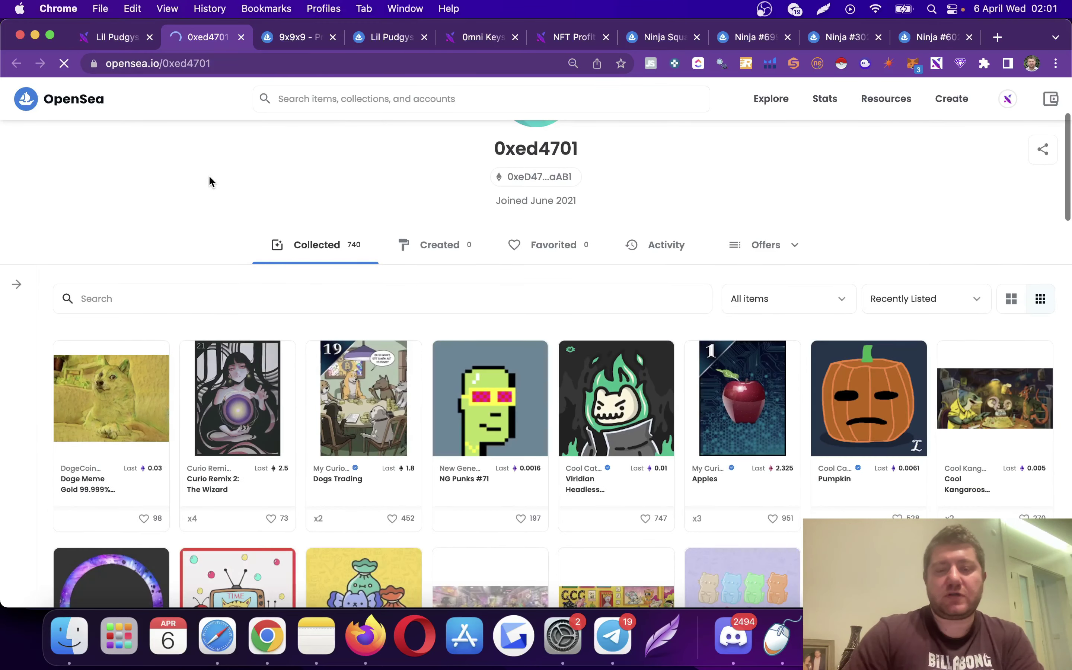
{"action": "left_click", "coordinate": [117, 37]}
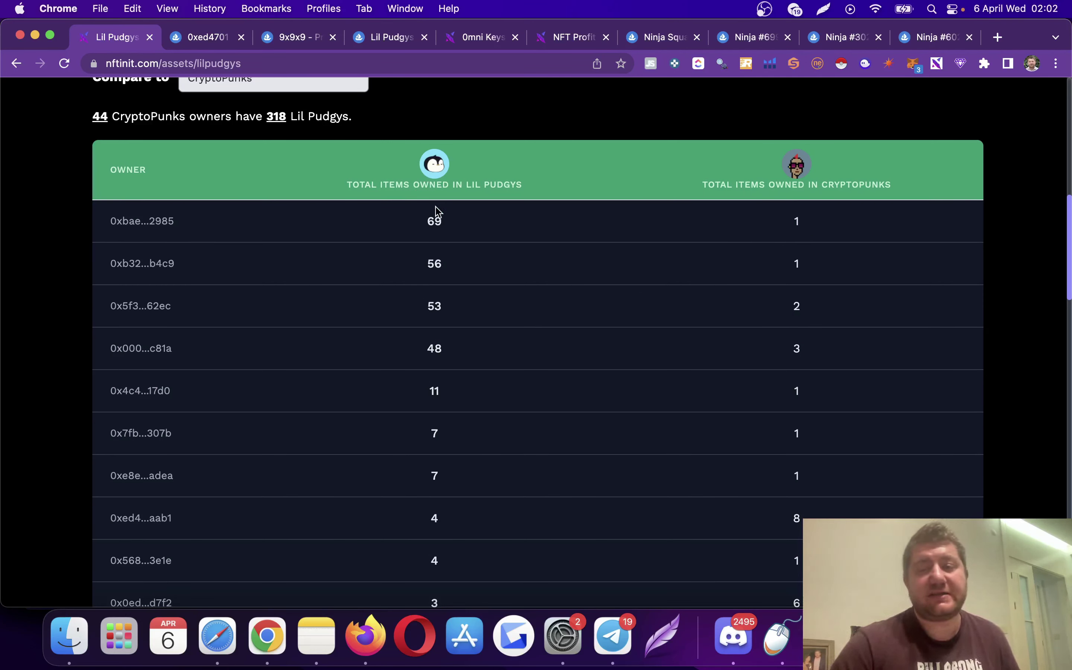
Step: Search NFTinit for "mee" and open the Meebits collection
{"action": "scroll", "coordinate": [806, 221], "scroll_direction": "up", "scroll_amount": 5}
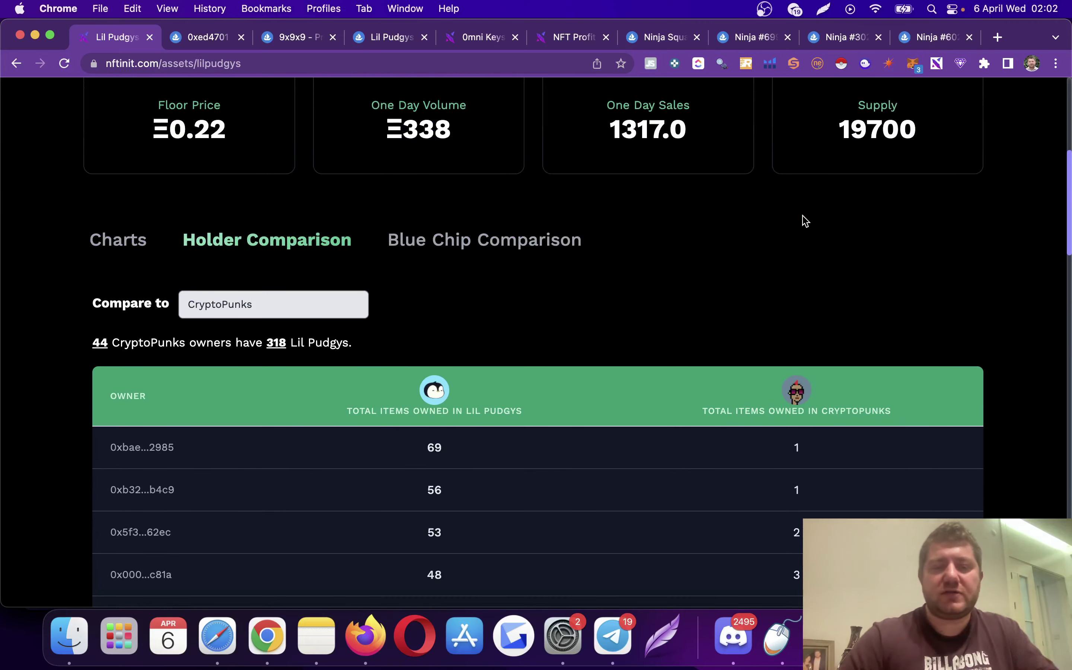
{"action": "scroll", "coordinate": [806, 221], "scroll_direction": "up", "scroll_amount": 8}
{"action": "left_click", "coordinate": [383, 105]}
{"action": "type", "text": "me"}
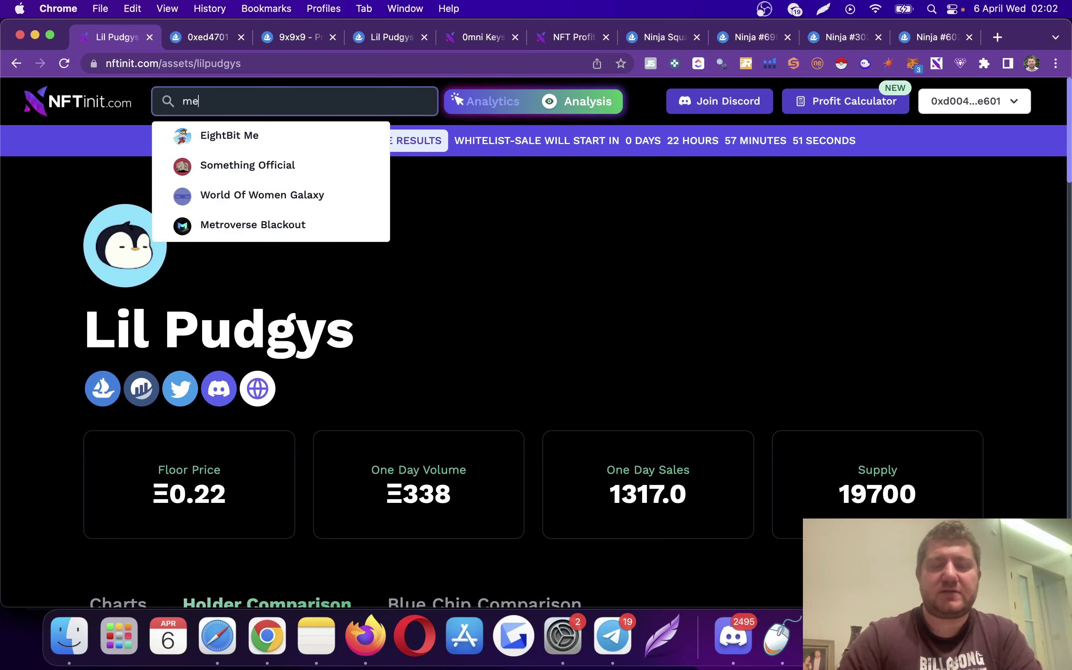
{"action": "type", "text": "et"}
{"action": "key", "text": "BackSpace"}
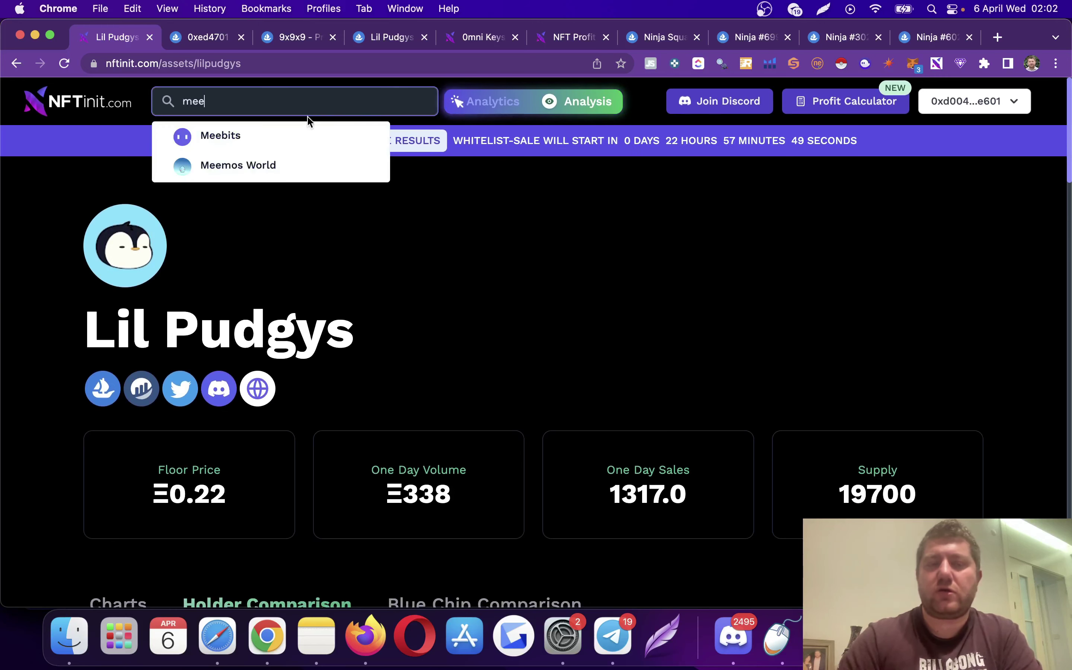
{"action": "left_click", "coordinate": [239, 137]}
Step: Examine the Meebits holder comparison against CryptoPunks, including the shared owners and the items they hold in each collection
{"action": "scroll", "coordinate": [526, 388], "scroll_direction": "down", "scroll_amount": 9}
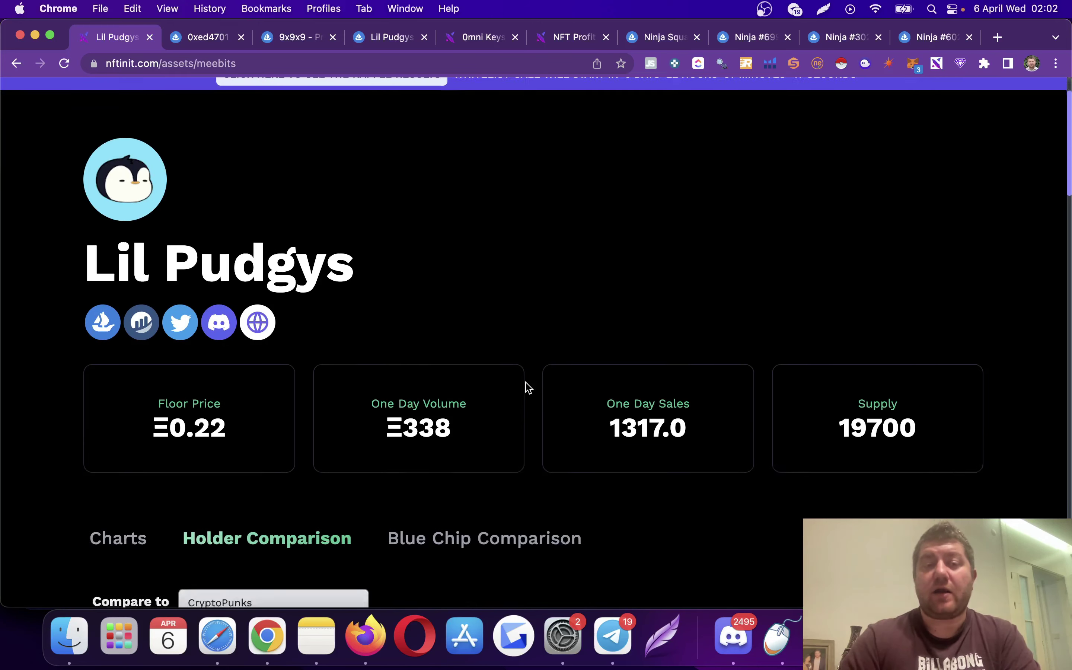
{"action": "scroll", "coordinate": [527, 388], "scroll_direction": "down", "scroll_amount": 5}
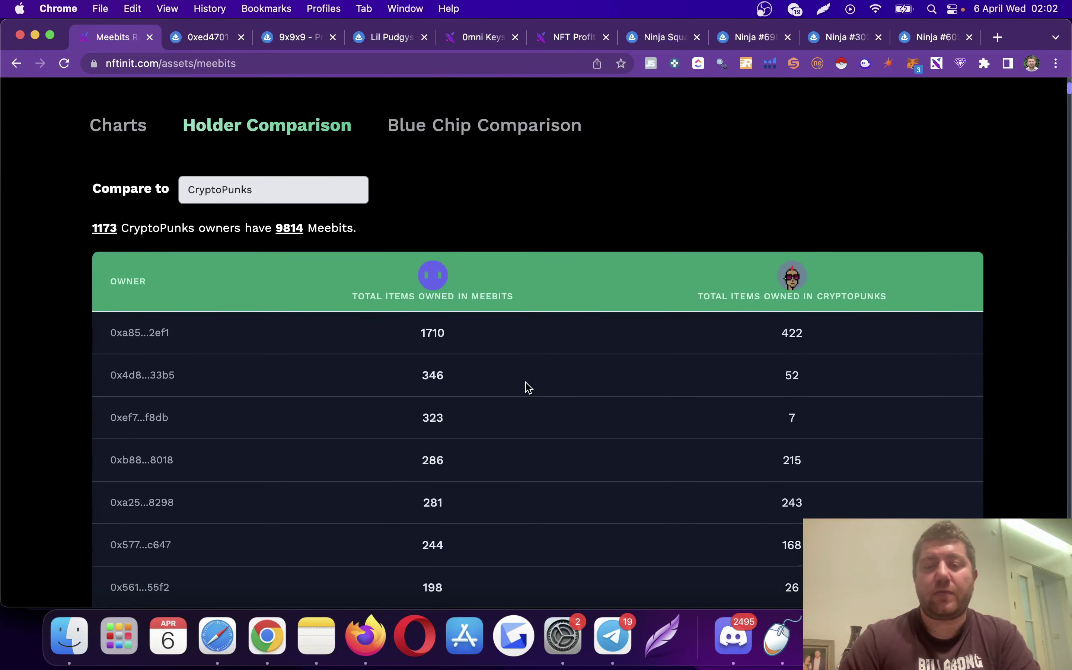
{"action": "scroll", "coordinate": [527, 388], "scroll_direction": "up", "scroll_amount": 2}
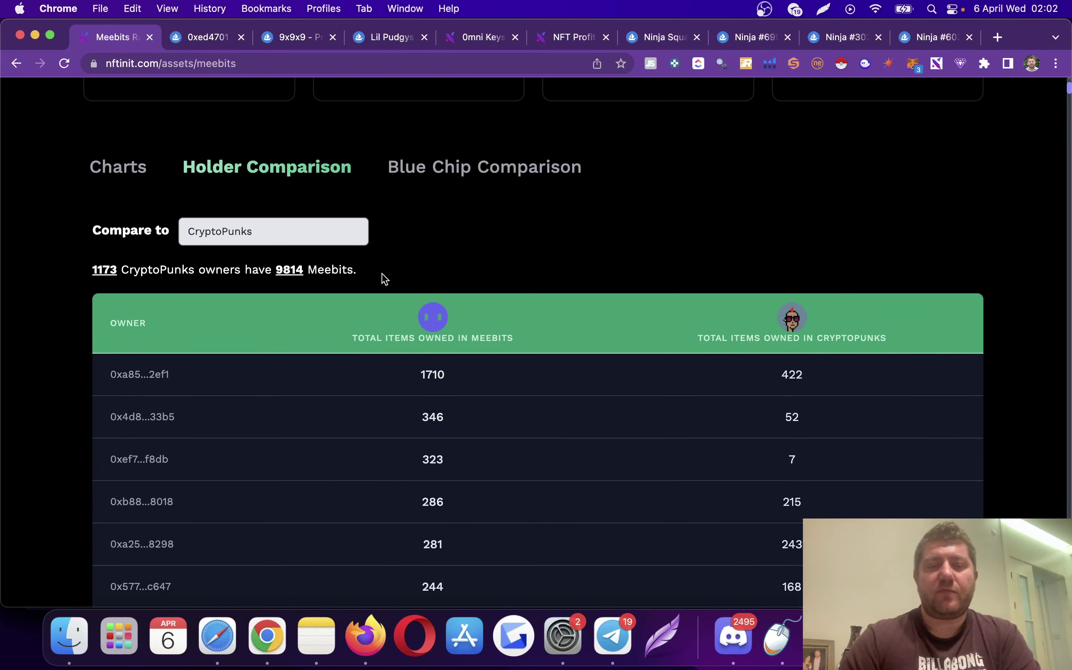
{"action": "scroll", "coordinate": [363, 186], "scroll_direction": "up", "scroll_amount": 3}
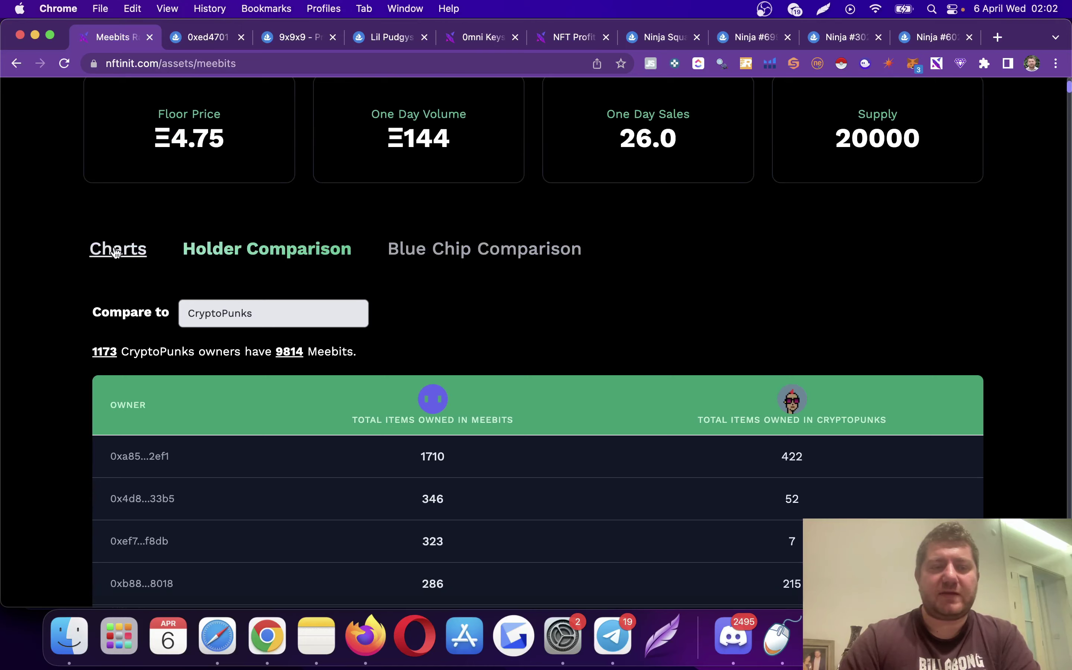
Step: Open the Meebits charts and inspect the Floor Price history
{"action": "left_click", "coordinate": [124, 251]}
{"action": "scroll", "coordinate": [357, 359], "scroll_direction": "down", "scroll_amount": 5}
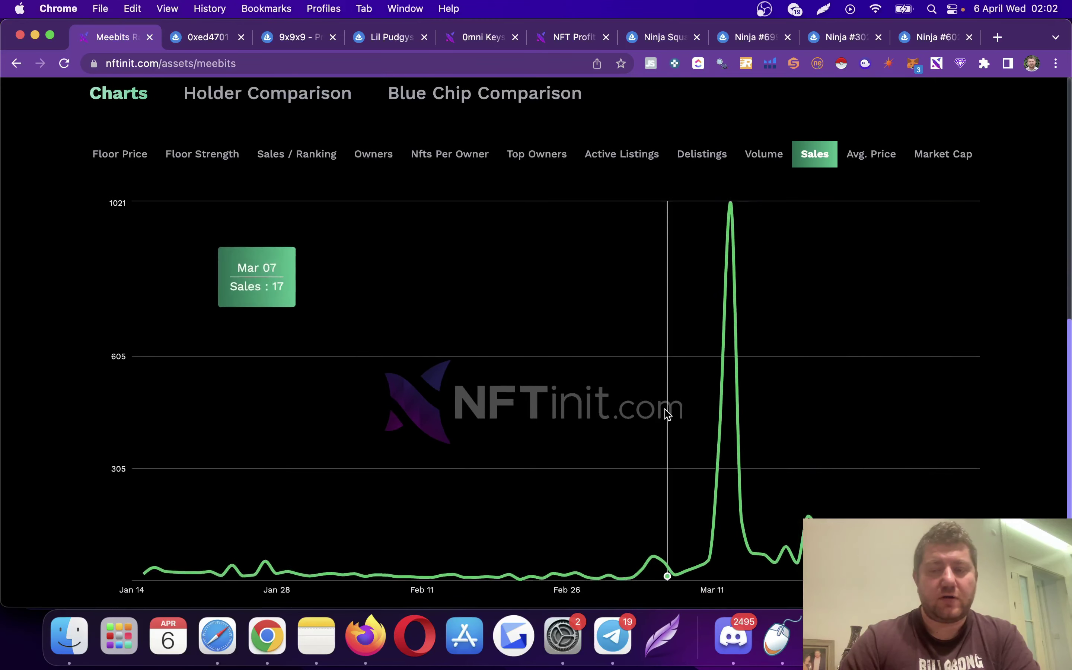
{"action": "left_click", "coordinate": [144, 156]}
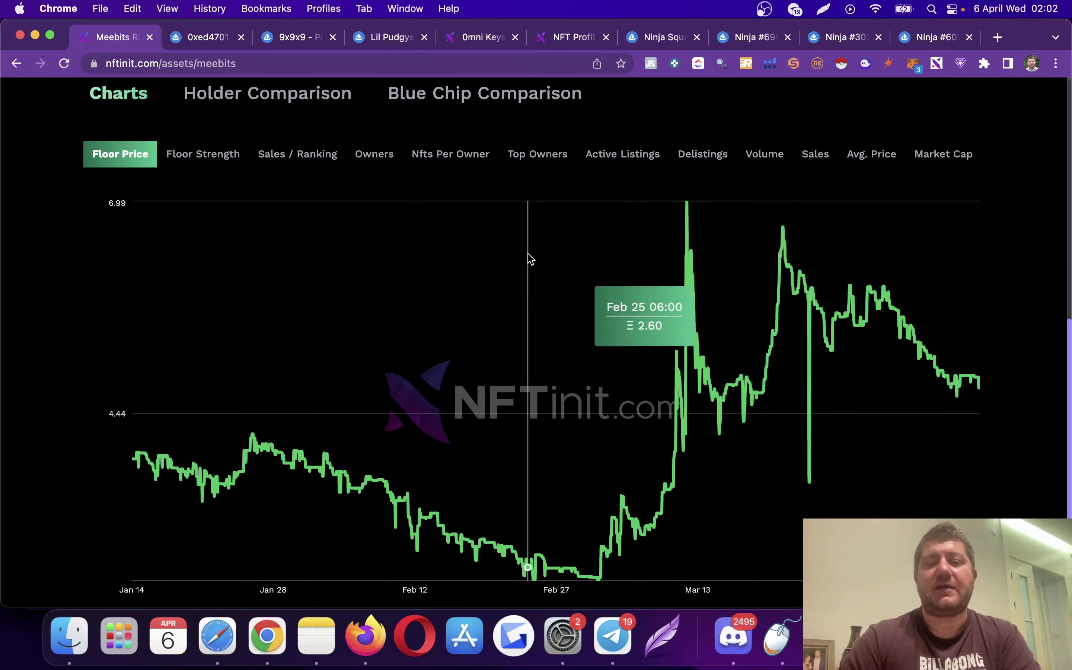
Step: Open the Meebits Blue Chip Comparison and examine the mutual holders and total Meebits owned per blue chip collection
{"action": "scroll", "coordinate": [530, 258], "scroll_direction": "up", "scroll_amount": 3}
{"action": "scroll", "coordinate": [557, 222], "scroll_direction": "up", "scroll_amount": 6}
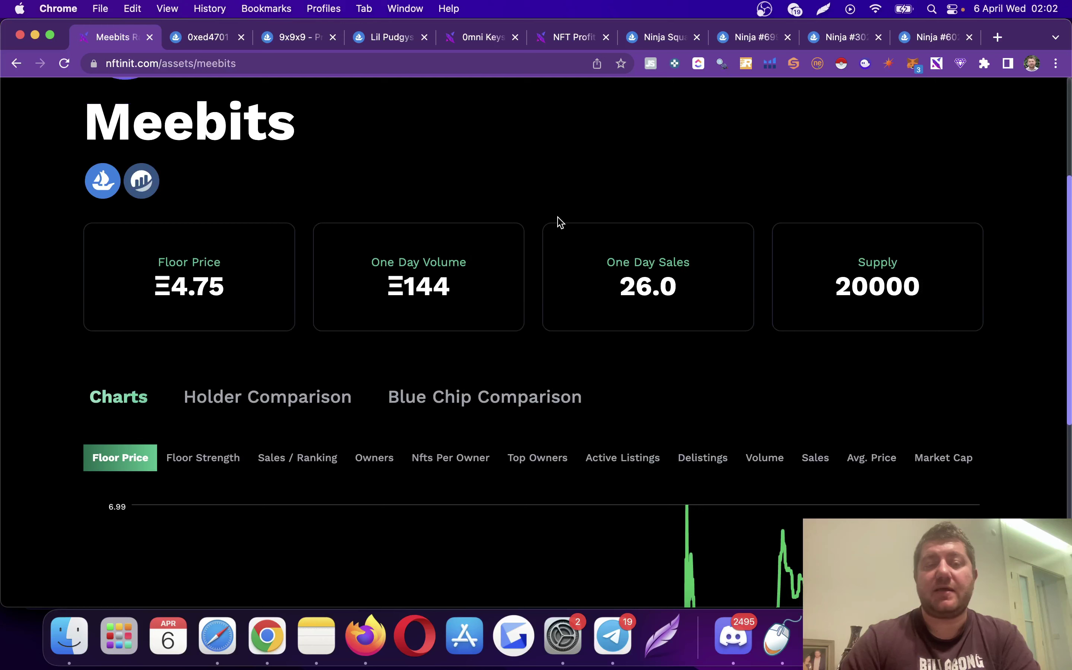
{"action": "left_click", "coordinate": [463, 400]}
{"action": "scroll", "coordinate": [636, 349], "scroll_direction": "down", "scroll_amount": 8}
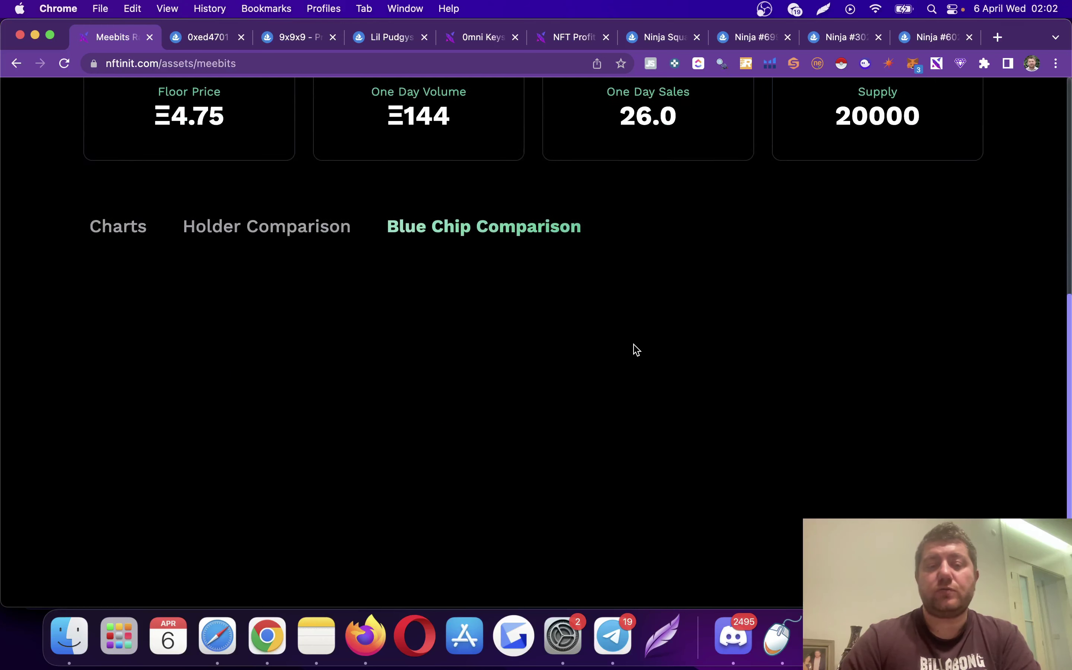
{"action": "scroll", "coordinate": [636, 349], "scroll_direction": "down", "scroll_amount": 3}
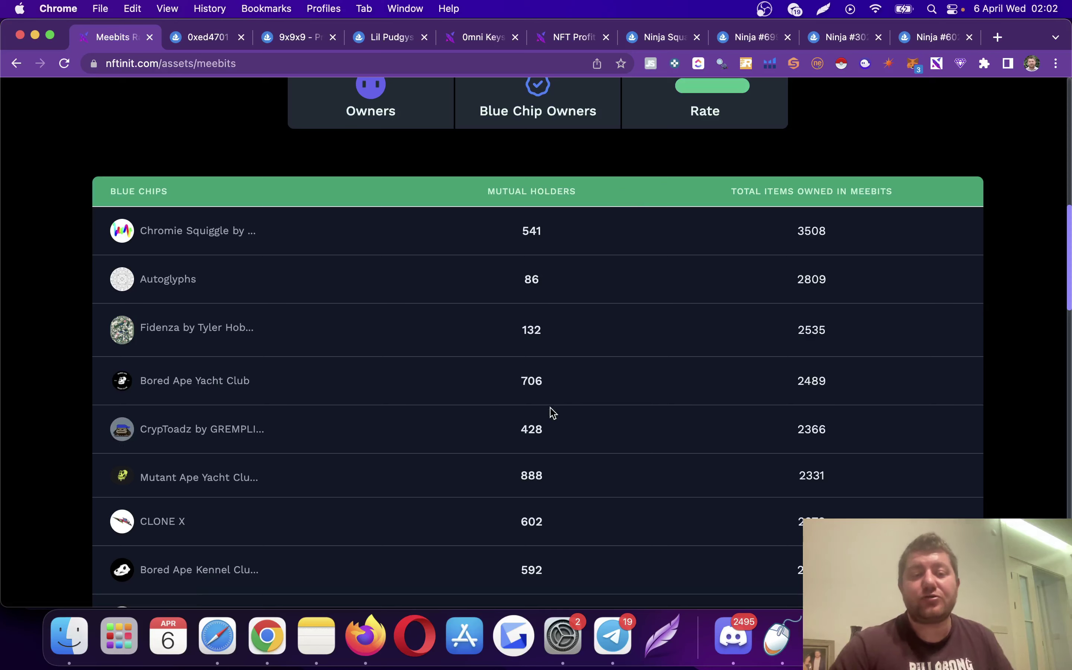
Step: Open the WhatsApp video showing NFTinit bidding on mobile, watch the Fast Bid and Private Key demo, and close it
{"action": "double_click", "coordinate": [807, 431]}
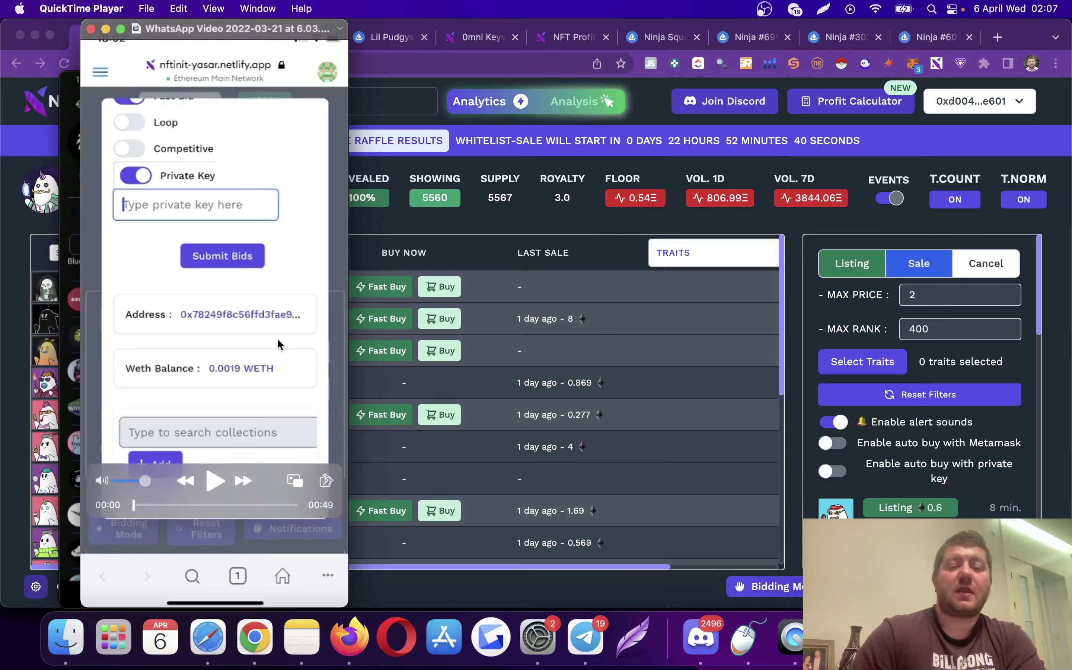
{"action": "mouse_move", "coordinate": [241, 388]}
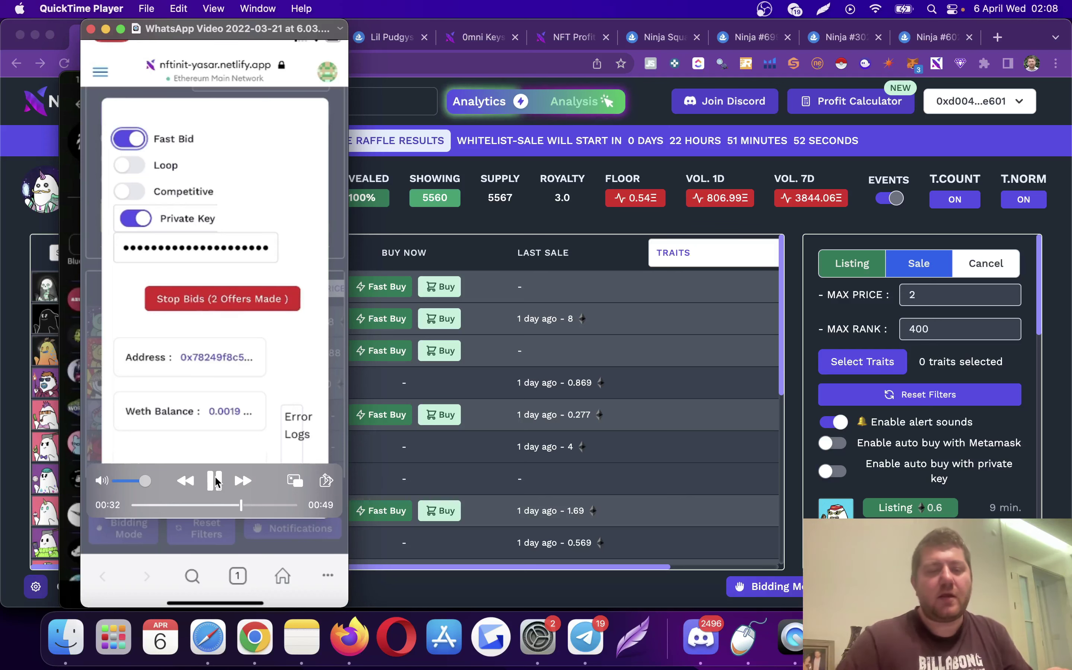
{"action": "left_click", "coordinate": [91, 30]}
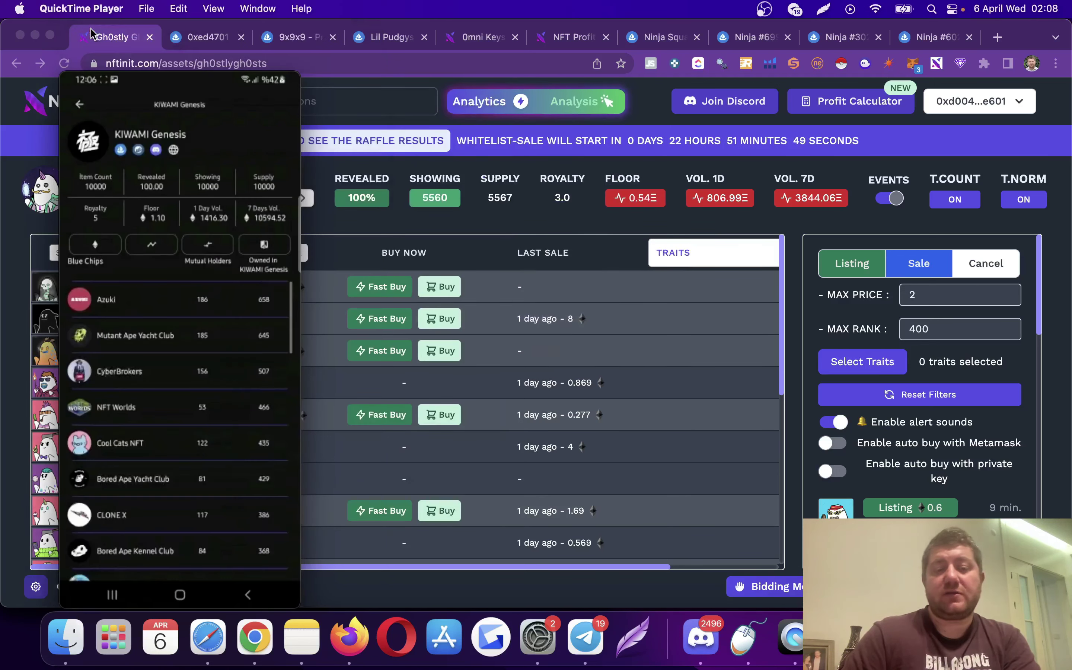
Step: Open and play "WhatsApp Video 2022-03-21 at 6.00.11 PM.mp4" from Finder, and close the Finder window
{"action": "left_click", "coordinate": [65, 637]}
{"action": "double_click", "coordinate": [631, 215]}
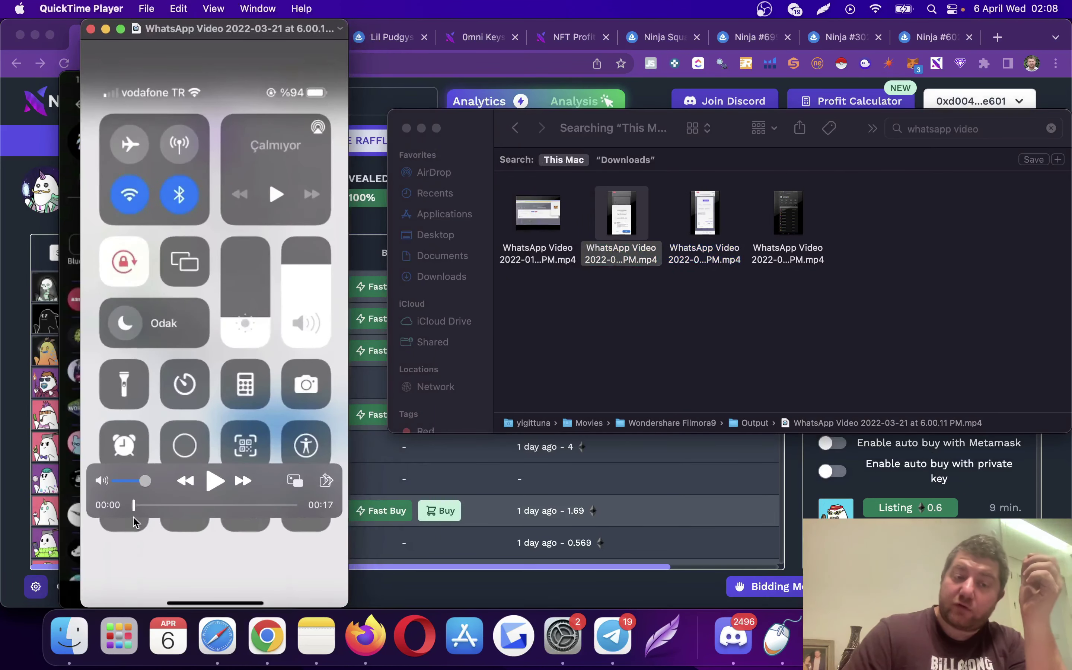
{"action": "left_click", "coordinate": [223, 489]}
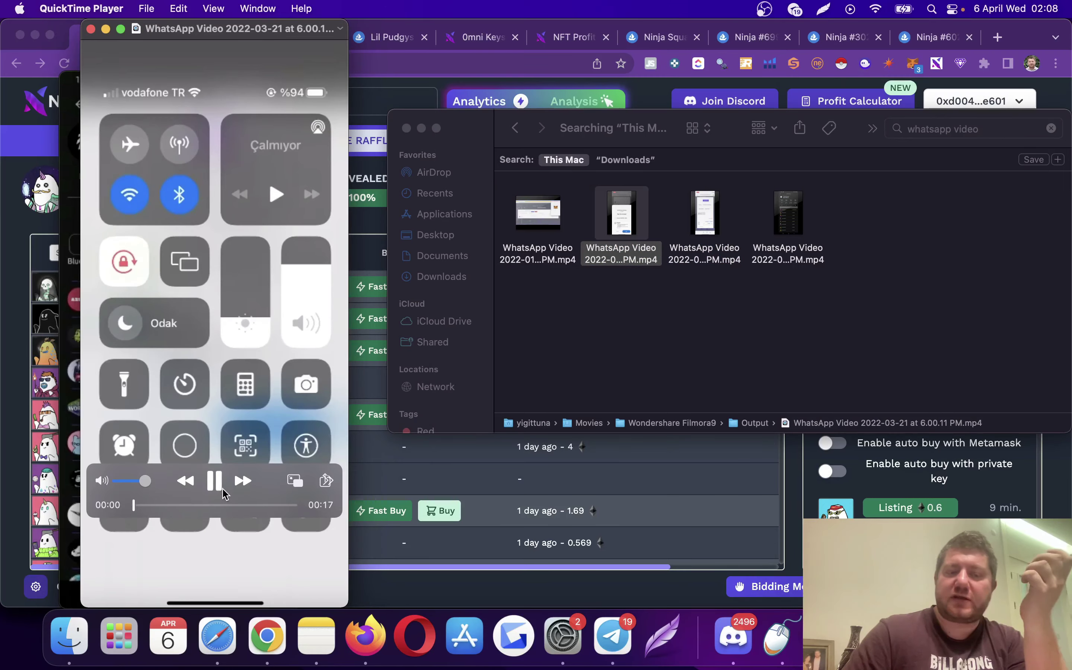
{"action": "left_click", "coordinate": [421, 131]}
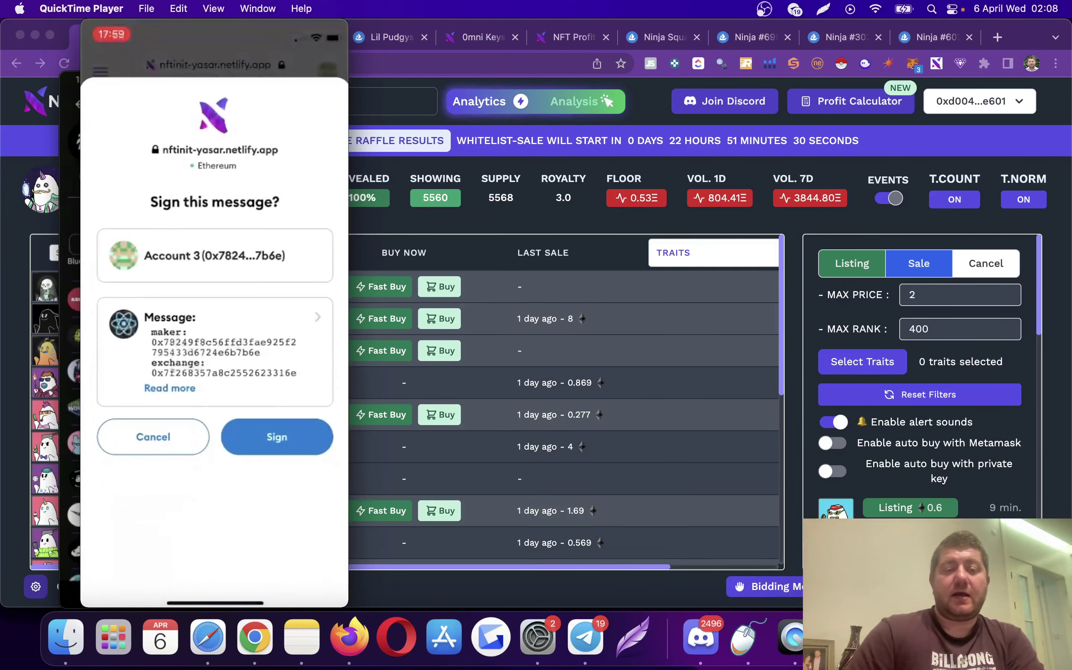
Step: Watch the KIWAMI Genesis holder and blue chip comparisons in the mobile app video, and return to the Gh0stly Gh0sts table in Chrome
{"action": "mouse_move", "coordinate": [228, 117]}
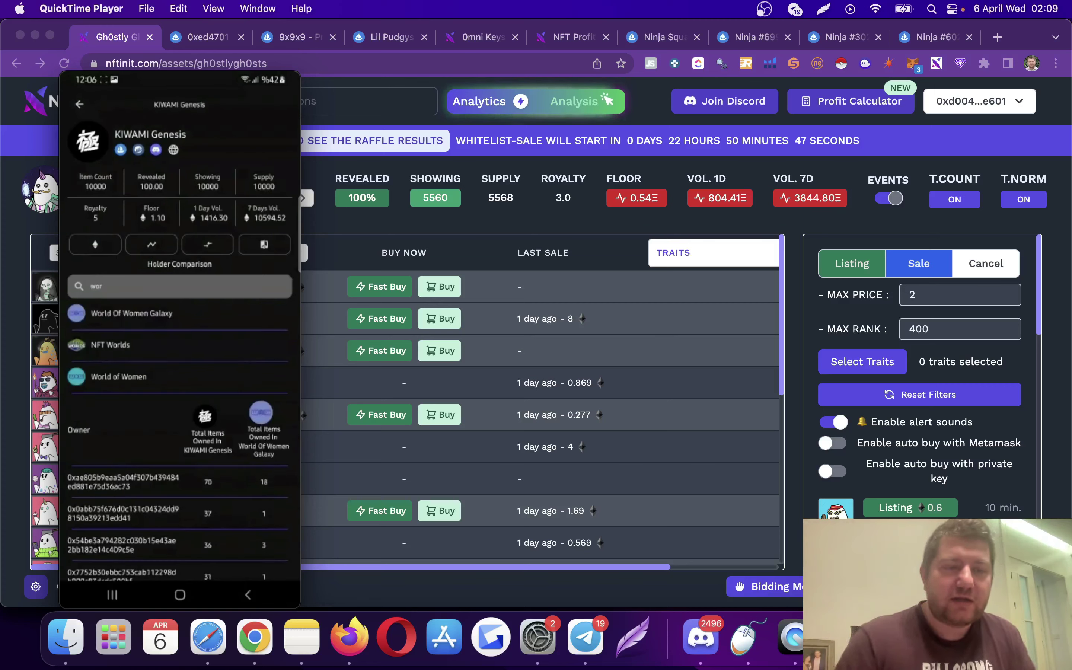
{"action": "mouse_move", "coordinate": [231, 521]}
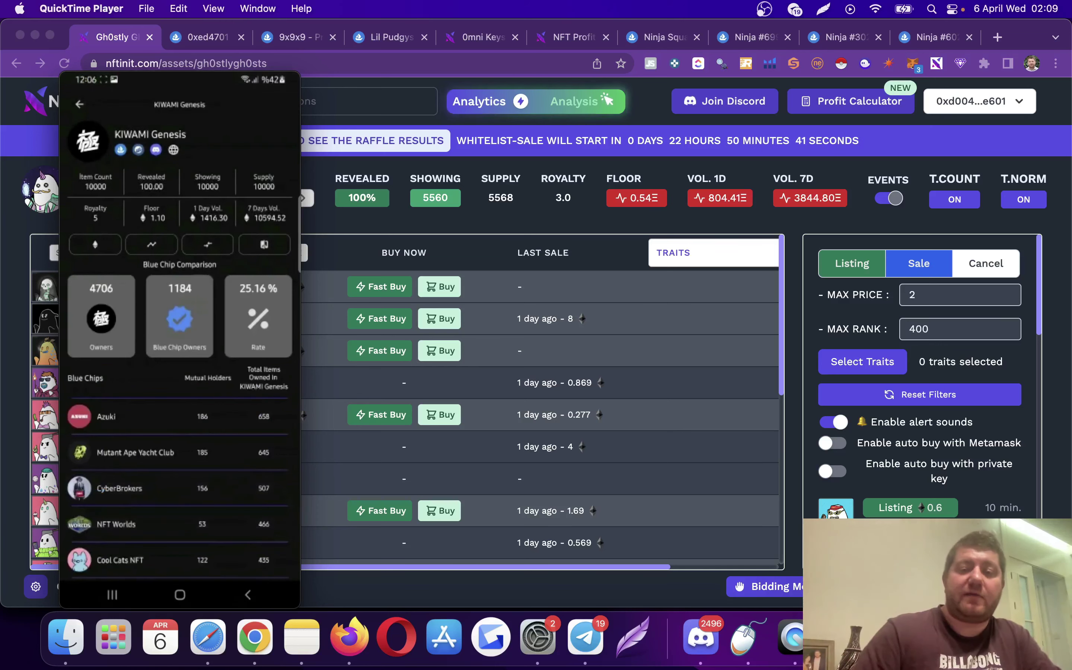
{"action": "left_click", "coordinate": [524, 216]}
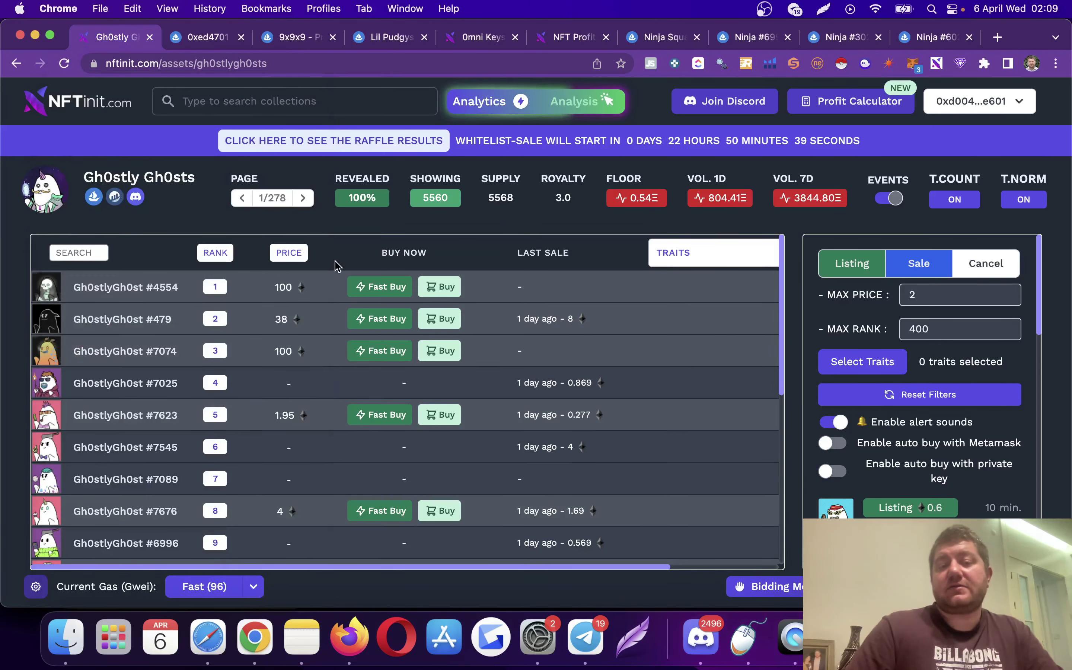
{"action": "scroll", "coordinate": [478, 362], "scroll_direction": "right", "scroll_amount": 3}
{"action": "scroll", "coordinate": [479, 363], "scroll_direction": "left", "scroll_amount": 3}
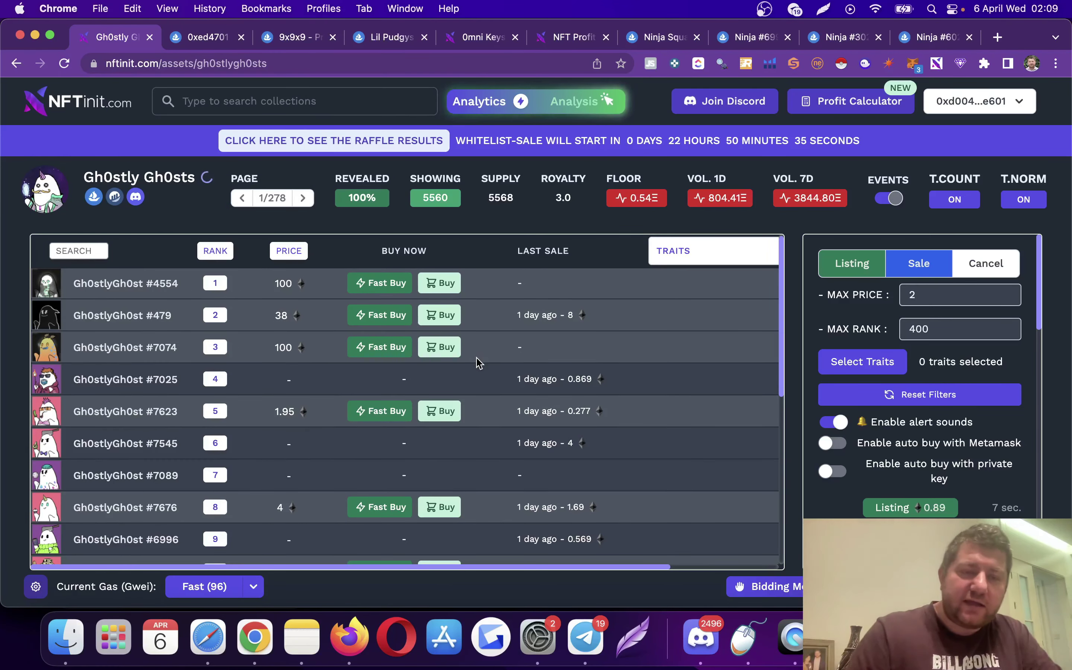
Step: Examine the Gh0stly Gh0sts table's traits column and the live listing events filtered to max price 2 and max rank 400
{"action": "scroll", "coordinate": [478, 363], "scroll_direction": "right", "scroll_amount": 3}
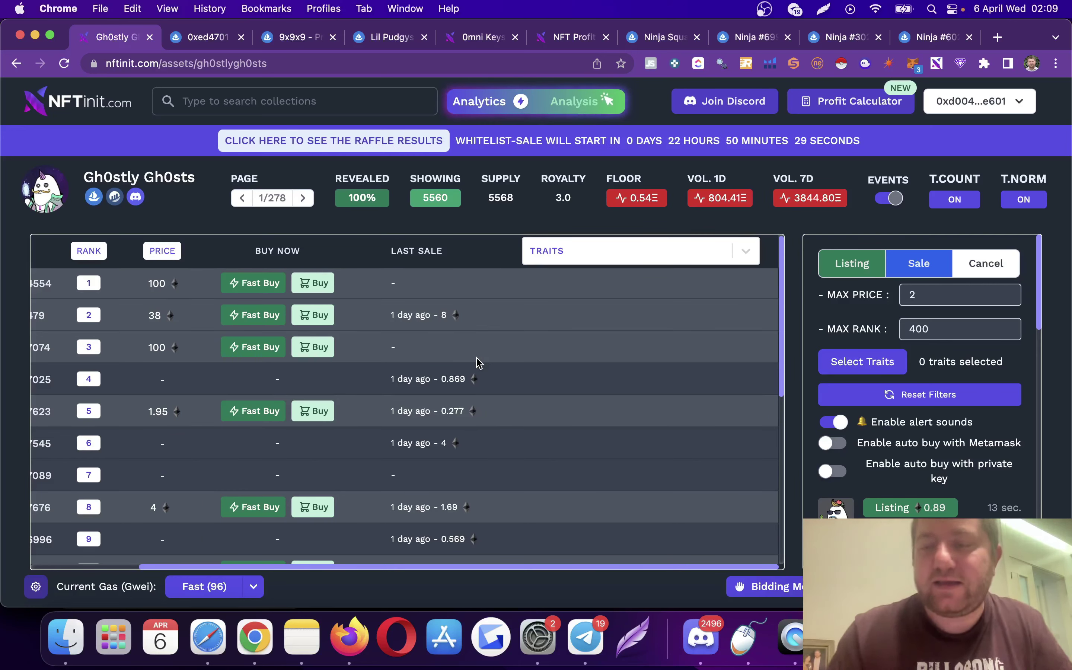
{"action": "scroll", "coordinate": [1017, 482], "scroll_direction": "down", "scroll_amount": 5}
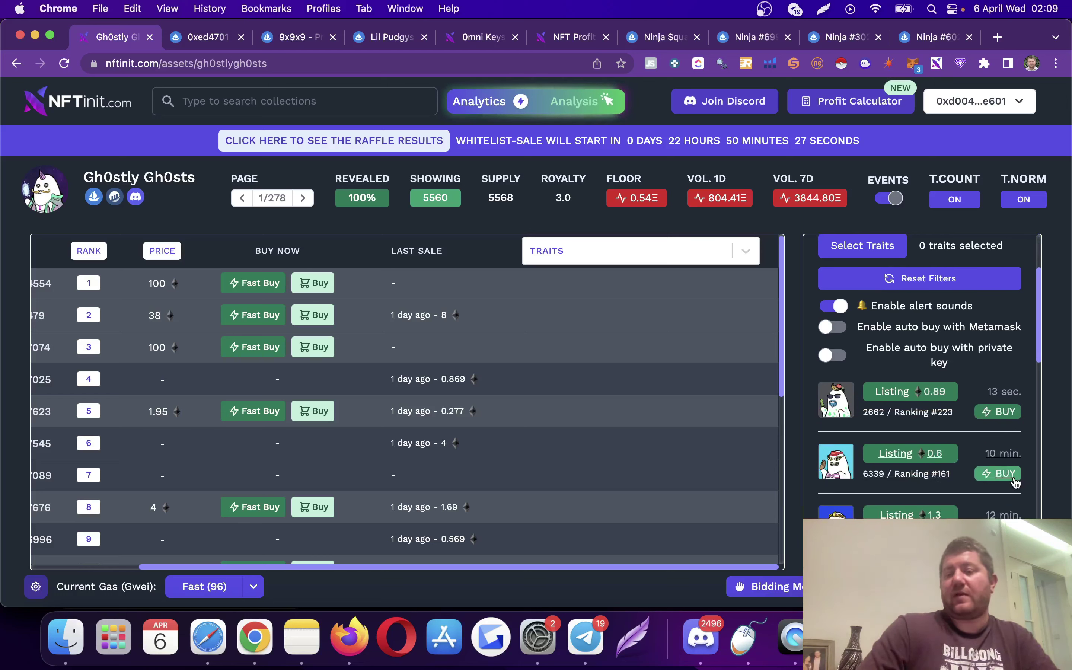
{"action": "scroll", "coordinate": [1017, 482], "scroll_direction": "up", "scroll_amount": 2}
{"action": "scroll", "coordinate": [1017, 482], "scroll_direction": "up", "scroll_amount": 3}
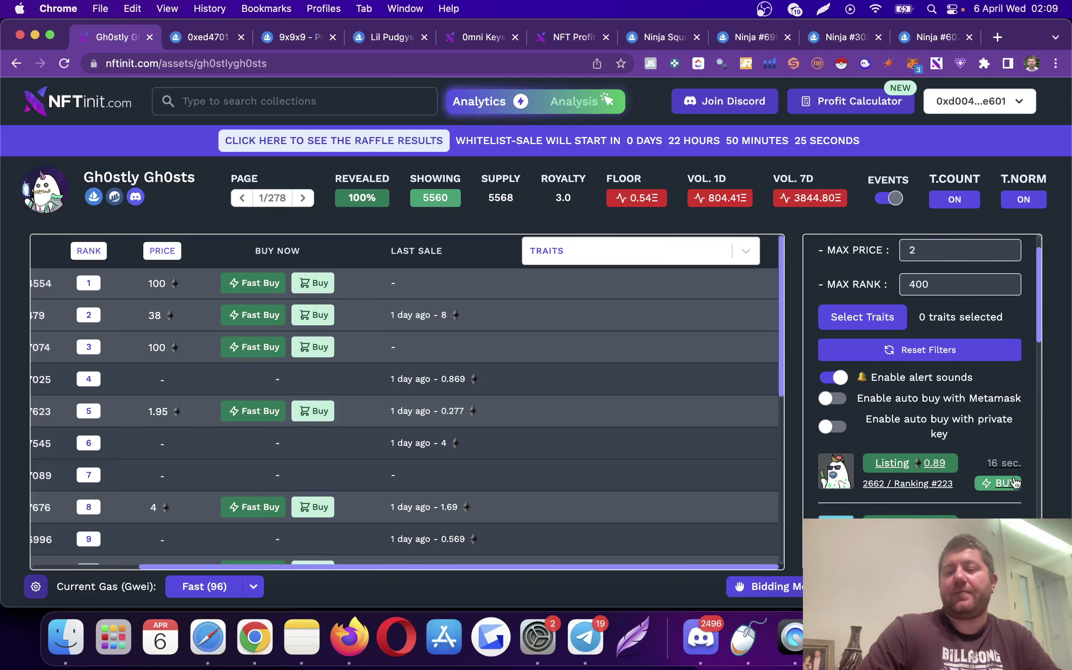
{"action": "scroll", "coordinate": [1016, 481], "scroll_direction": "down", "scroll_amount": 1}
{"action": "scroll", "coordinate": [1016, 482], "scroll_direction": "up", "scroll_amount": 1}
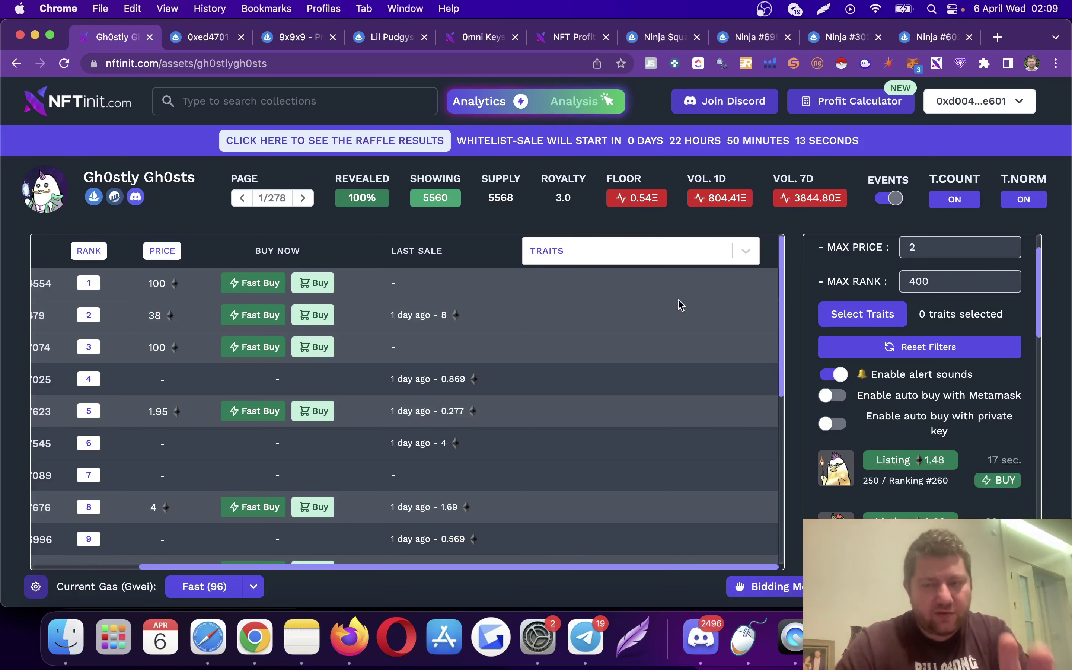
Step: Return to the NFTinit collection list, open EightBit Me, and examine the trait counts of its top-ranked items
{"action": "left_click", "coordinate": [77, 107]}
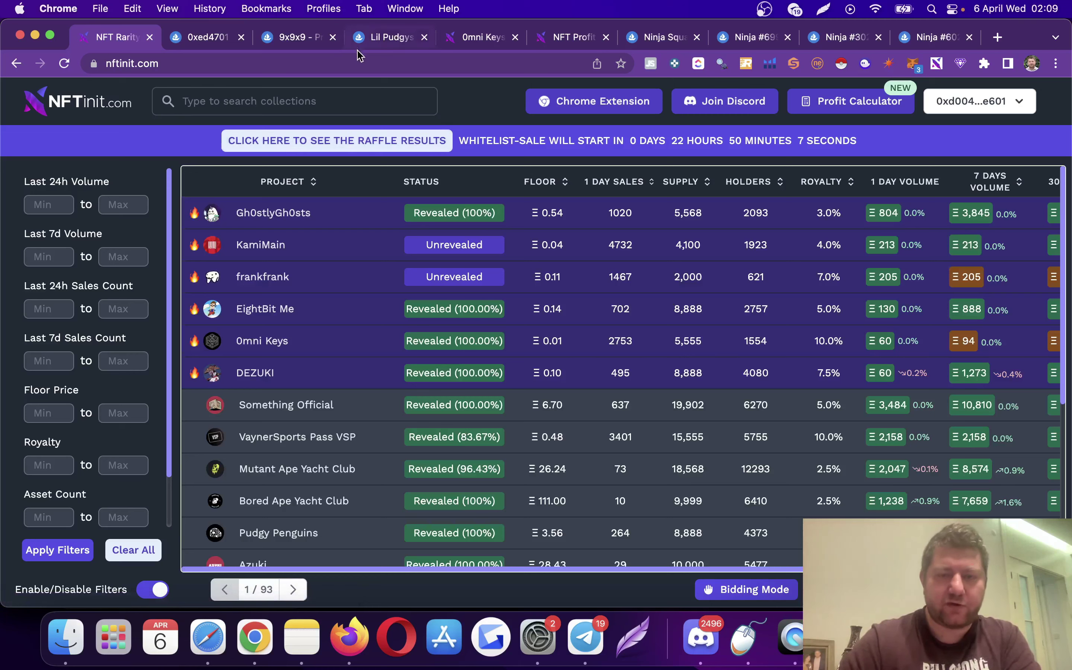
{"action": "left_click", "coordinate": [261, 310]}
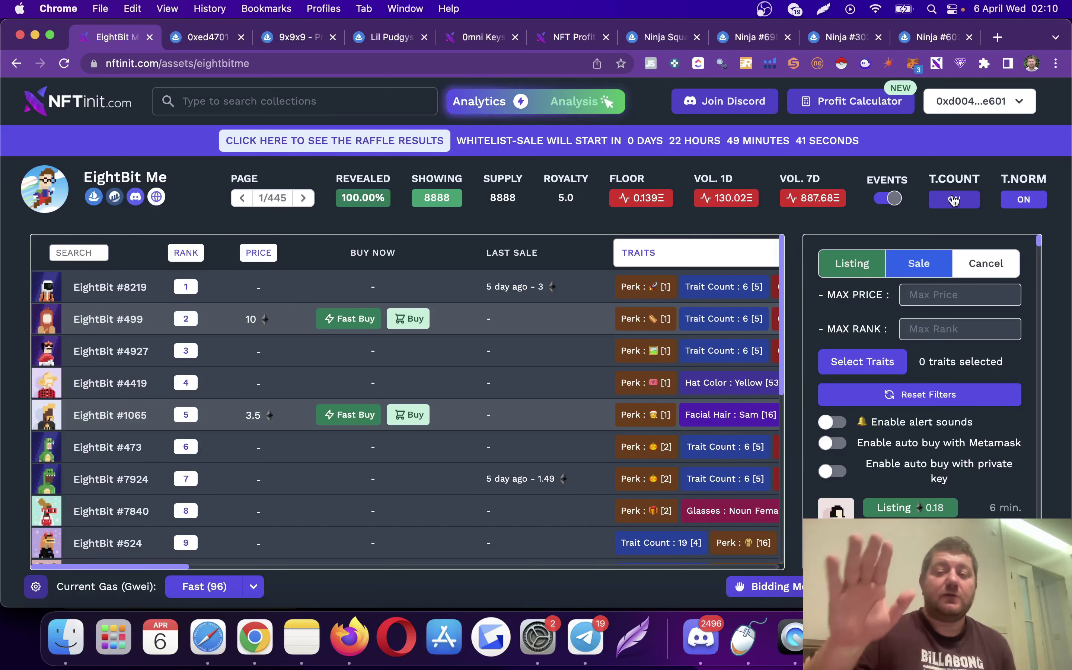
{"action": "scroll", "coordinate": [673, 330], "scroll_direction": "right", "scroll_amount": 3}
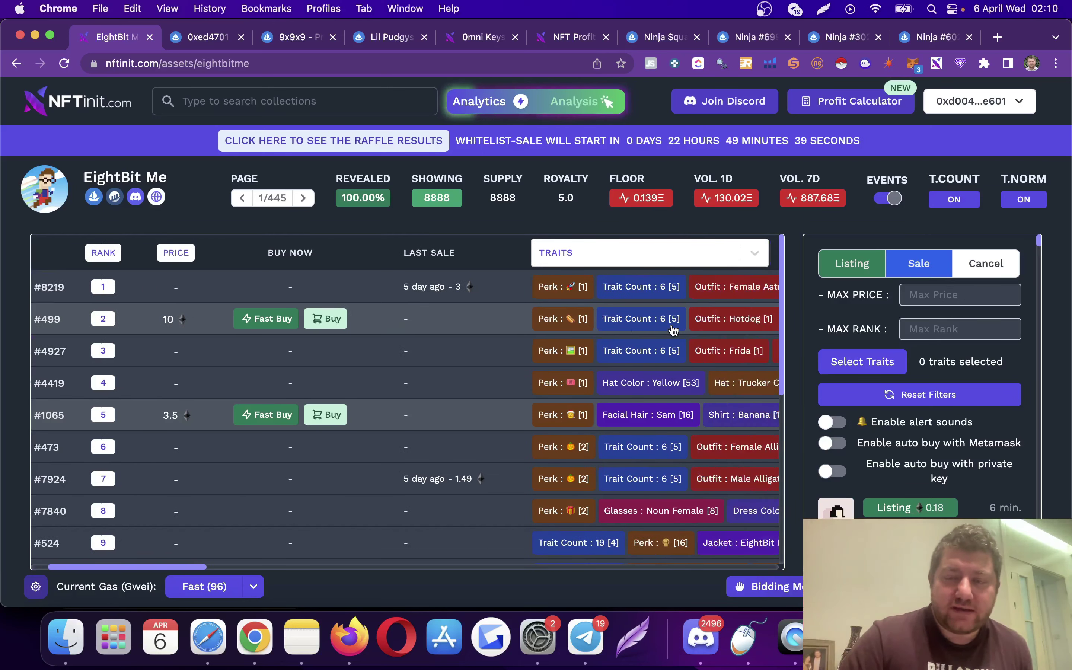
{"action": "scroll", "coordinate": [166, 317], "scroll_direction": "left", "scroll_amount": 3}
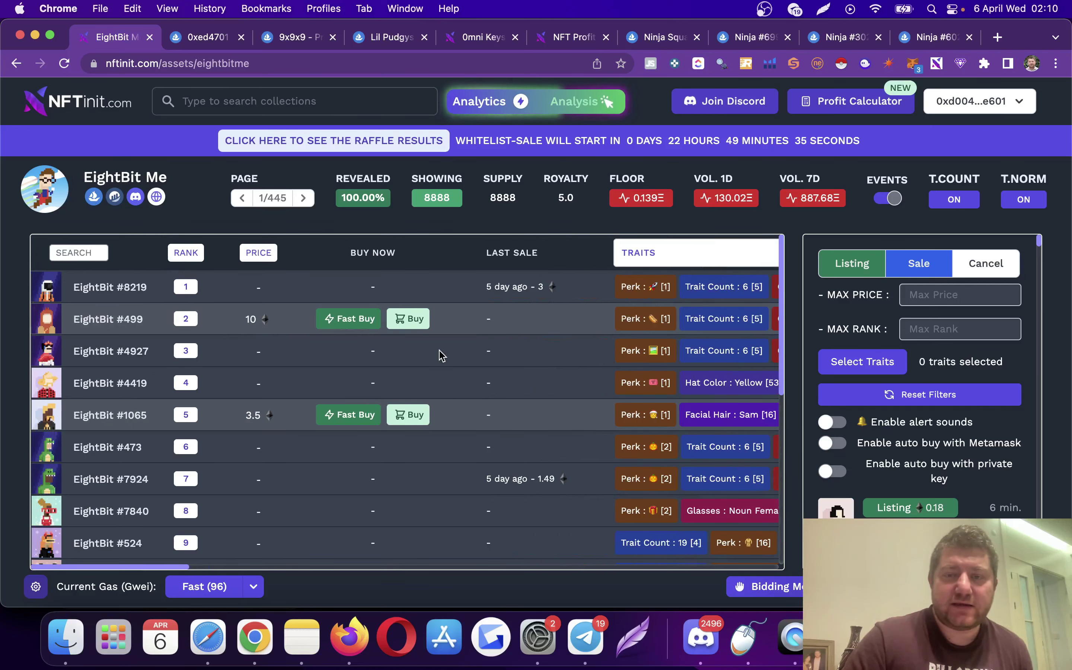
{"action": "scroll", "coordinate": [441, 354], "scroll_direction": "right", "scroll_amount": 3}
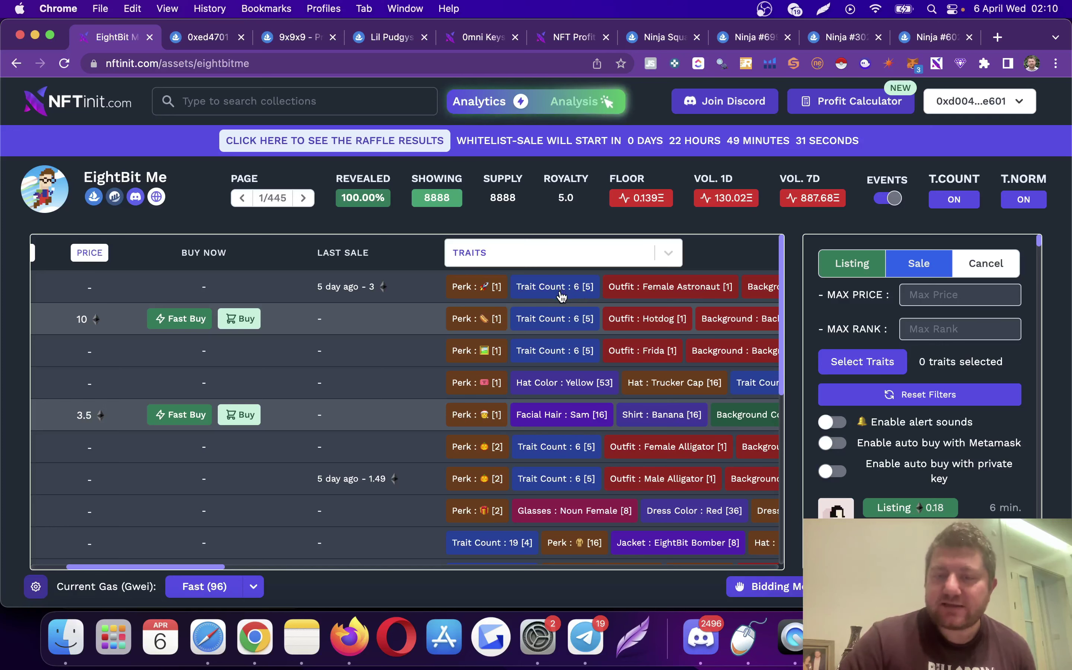
{"action": "scroll", "coordinate": [371, 346], "scroll_direction": "left", "scroll_amount": 3}
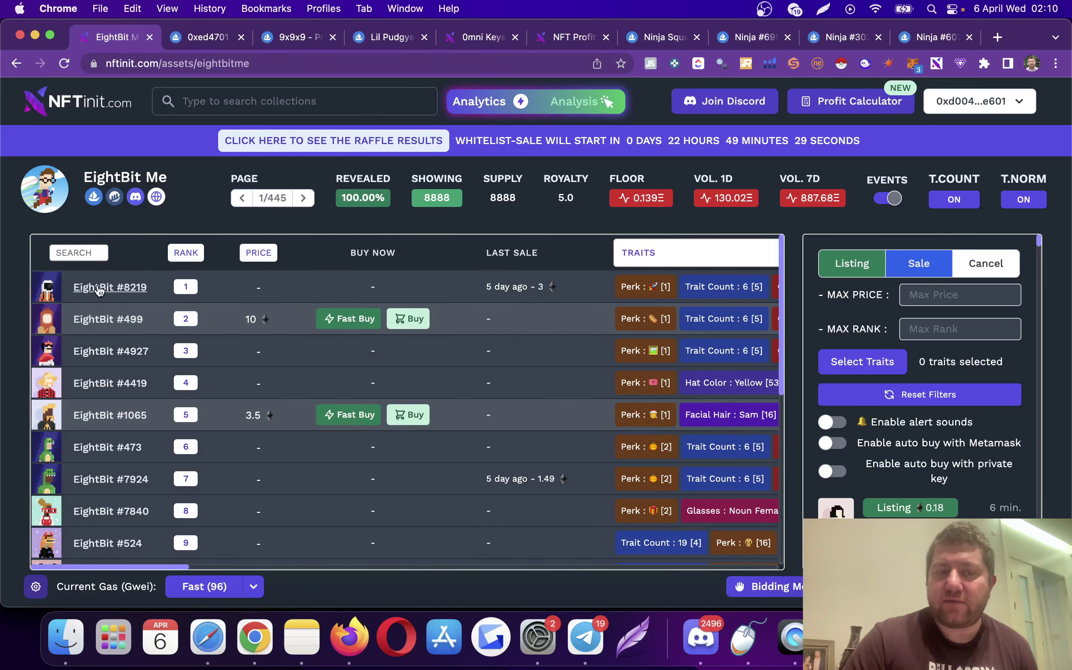
{"action": "scroll", "coordinate": [425, 315], "scroll_direction": "right", "scroll_amount": 3}
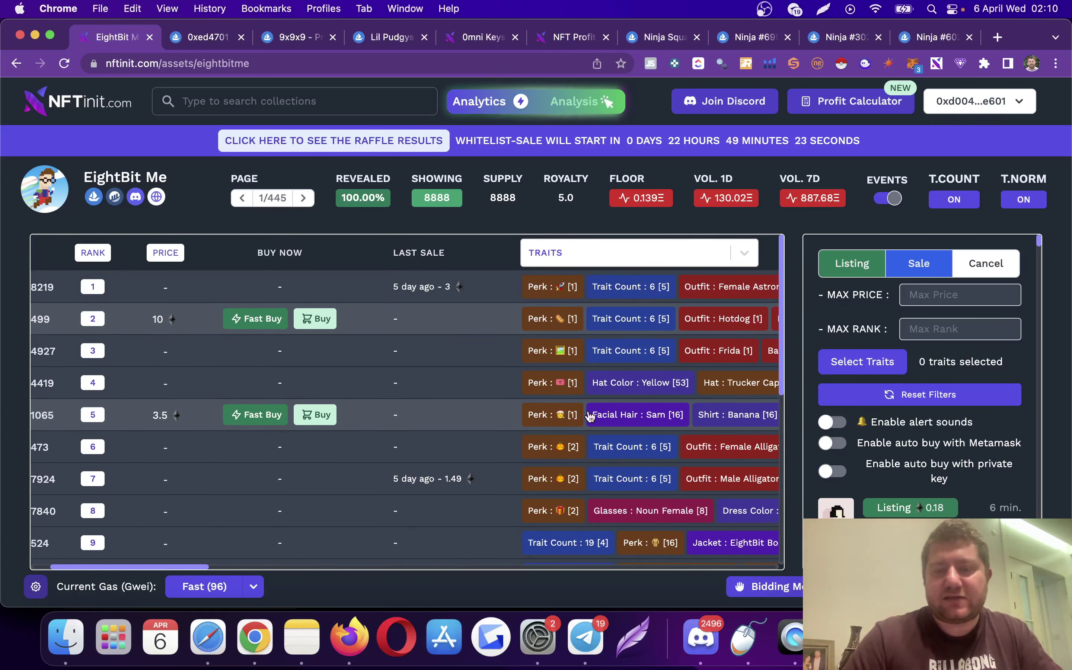
Step: Examine the trait counts and other traits of the EightBit items ranked below the top few
{"action": "scroll", "coordinate": [581, 443], "scroll_direction": "down", "scroll_amount": 2}
{"action": "scroll", "coordinate": [567, 488], "scroll_direction": "up", "scroll_amount": 1}
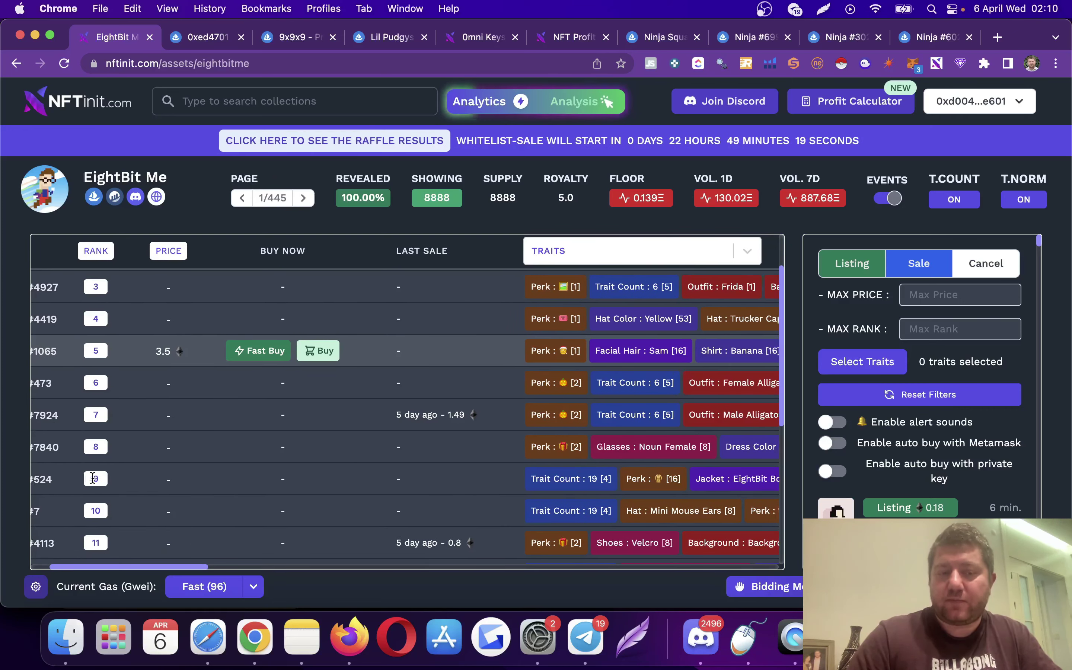
{"action": "scroll", "coordinate": [94, 483], "scroll_direction": "left", "scroll_amount": 3}
{"action": "scroll", "coordinate": [320, 472], "scroll_direction": "right", "scroll_amount": 5}
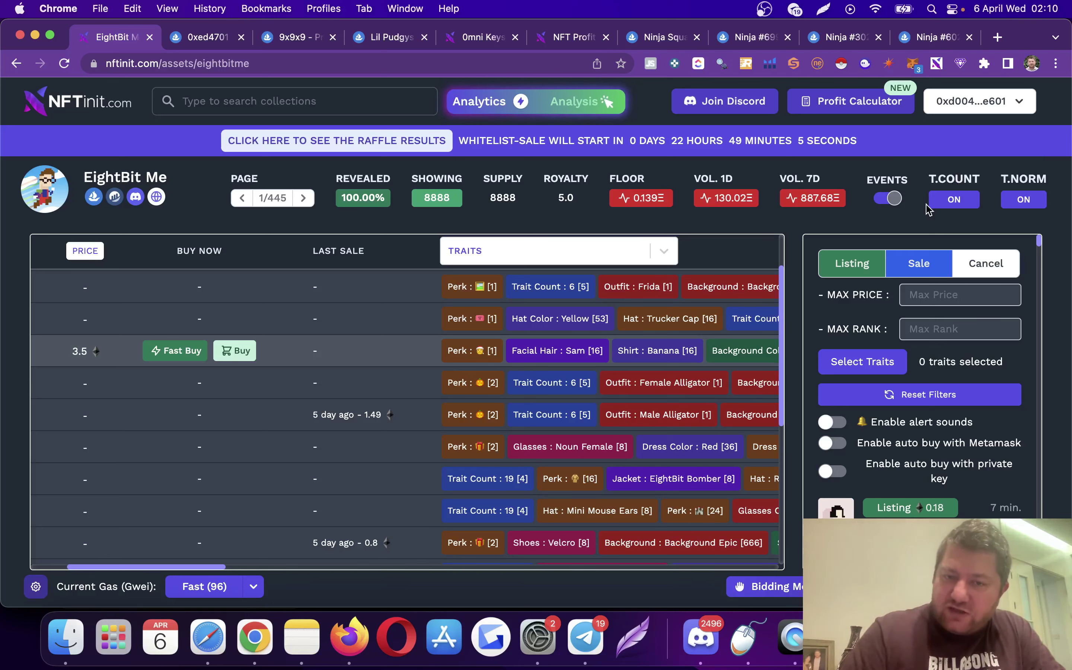
{"action": "scroll", "coordinate": [547, 445], "scroll_direction": "down", "scroll_amount": 5}
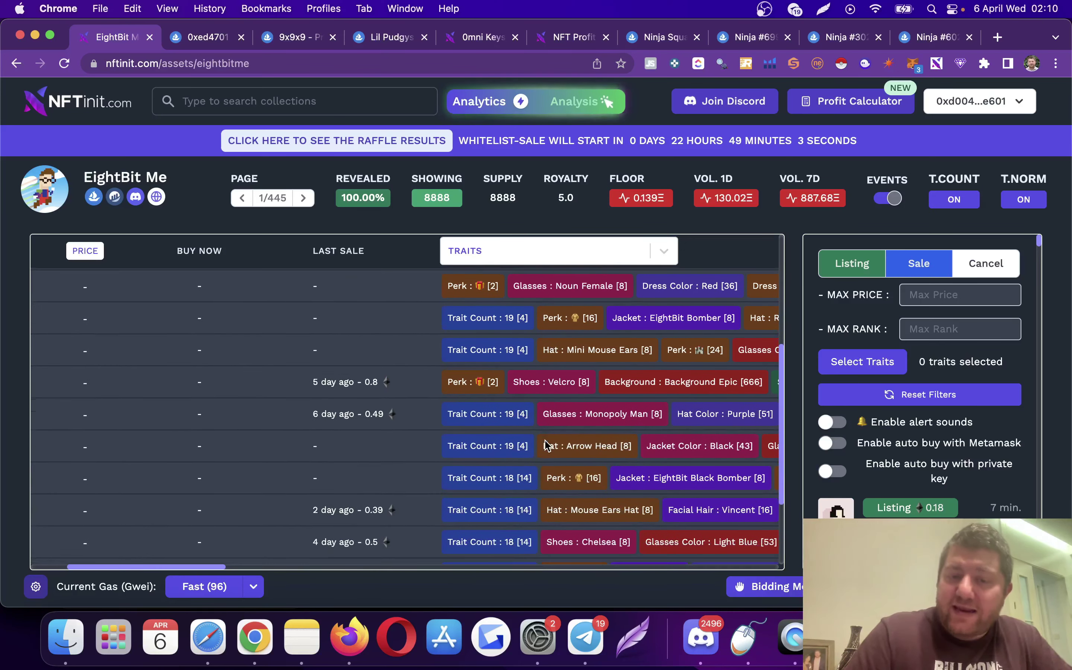
{"action": "scroll", "coordinate": [491, 448], "scroll_direction": "down", "scroll_amount": 2}
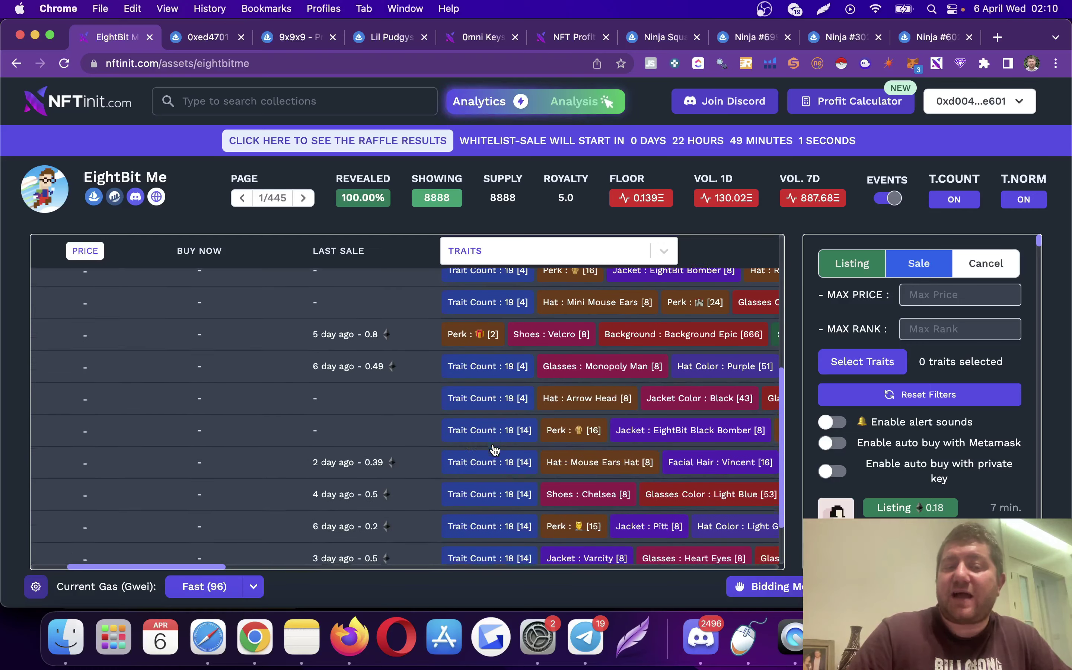
{"action": "scroll", "coordinate": [297, 408], "scroll_direction": "left", "scroll_amount": 5}
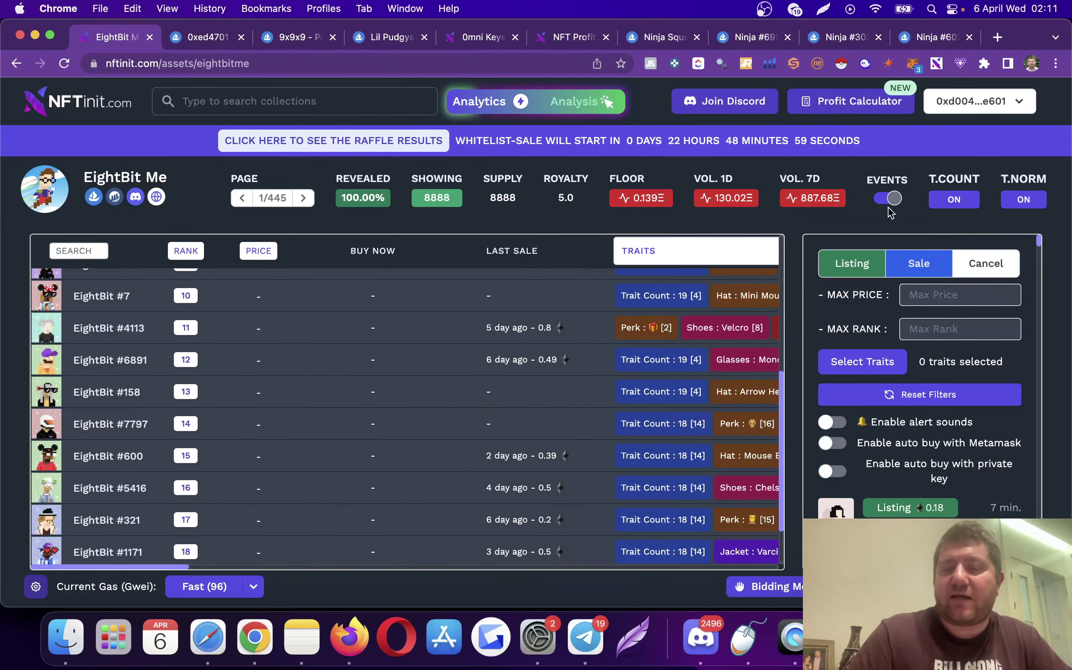
Step: Turn off T.COUNT for EightBit Me and examine how the items and their traits are ranked without trait count
{"action": "left_click", "coordinate": [954, 199]}
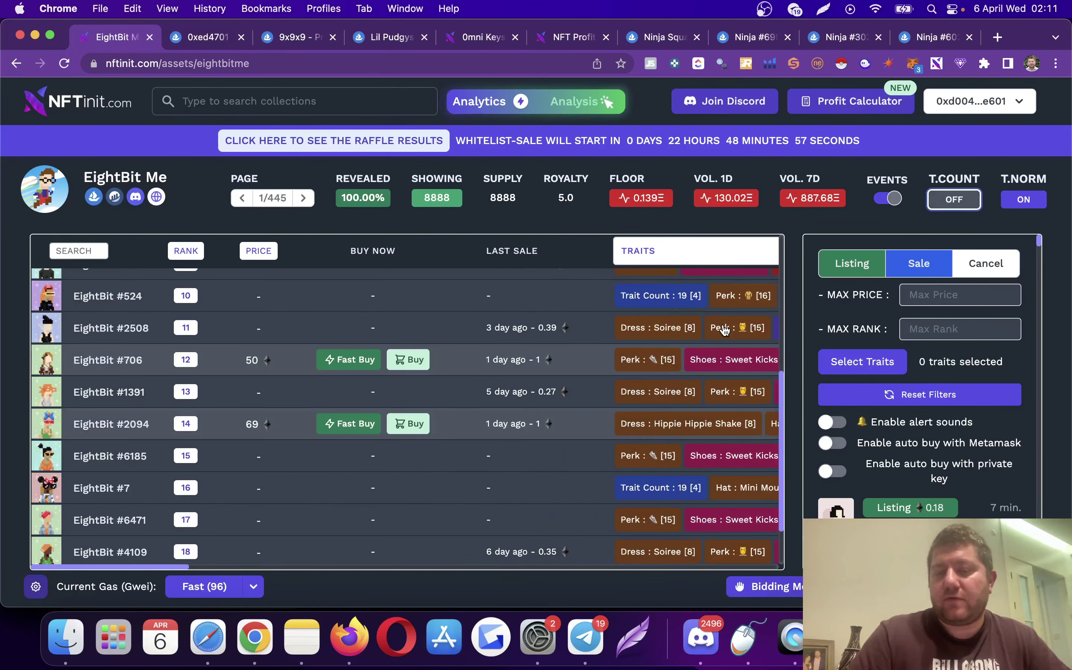
{"action": "scroll", "coordinate": [725, 331], "scroll_direction": "up", "scroll_amount": 6}
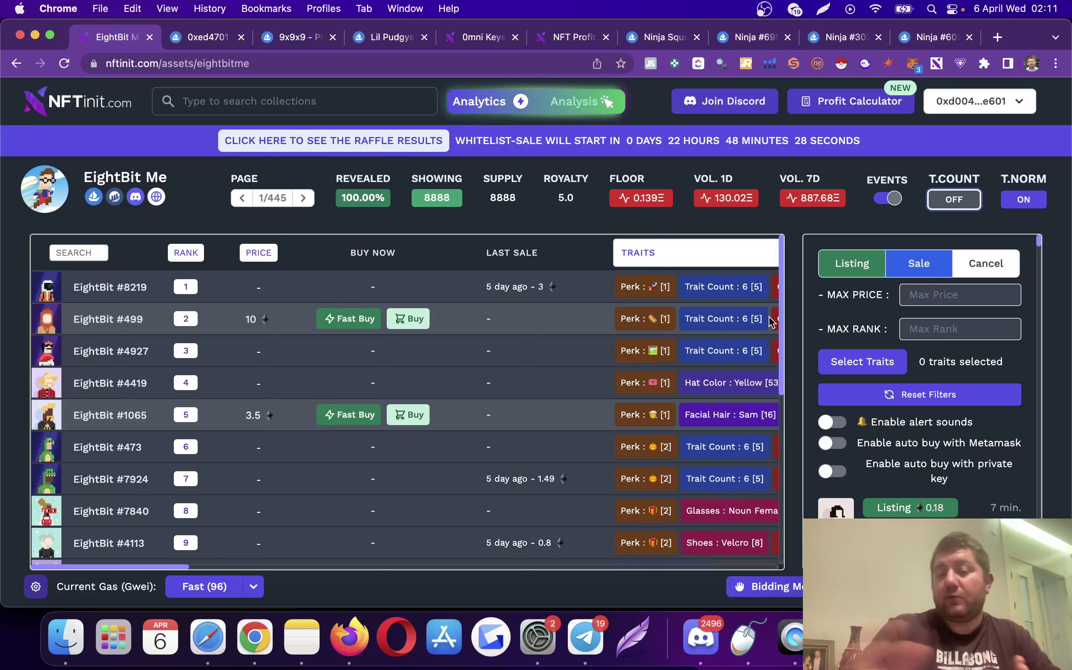
{"action": "scroll", "coordinate": [711, 439], "scroll_direction": "down", "scroll_amount": 5}
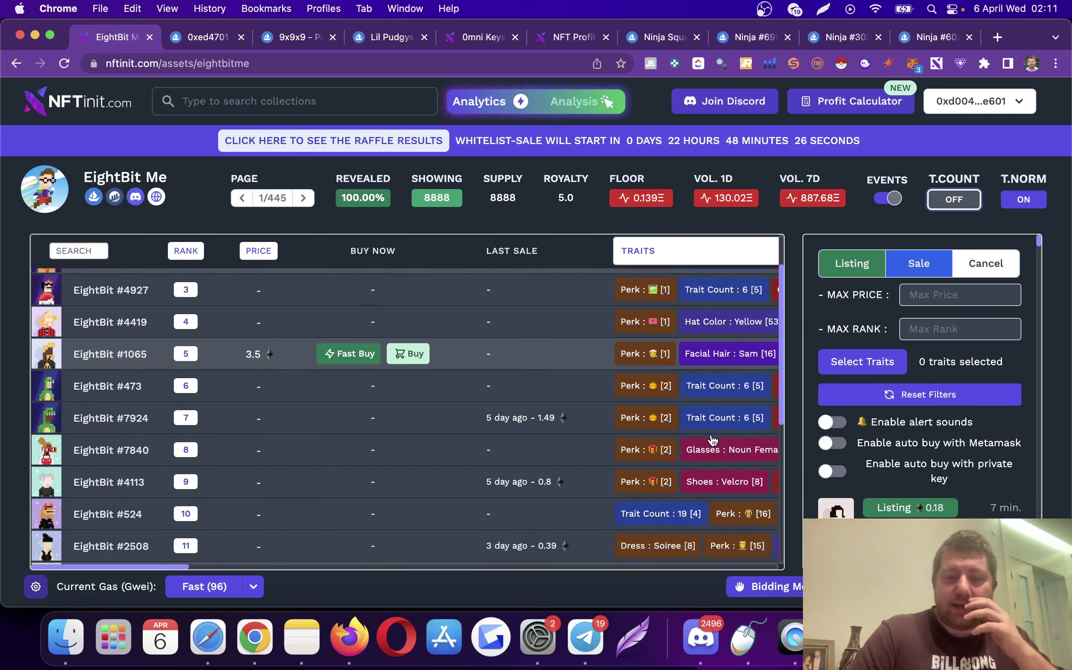
{"action": "scroll", "coordinate": [712, 440], "scroll_direction": "down", "scroll_amount": 5}
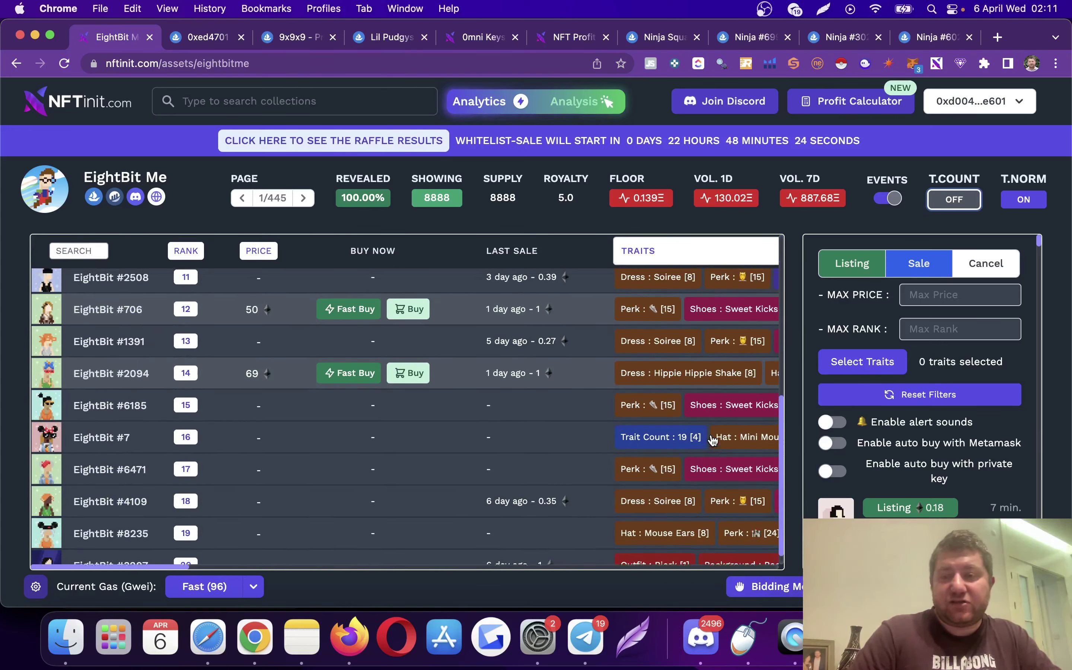
{"action": "scroll", "coordinate": [712, 440], "scroll_direction": "up", "scroll_amount": 8}
{"action": "scroll", "coordinate": [658, 386], "scroll_direction": "up", "scroll_amount": 1}
{"action": "scroll", "coordinate": [658, 386], "scroll_direction": "down", "scroll_amount": 2}
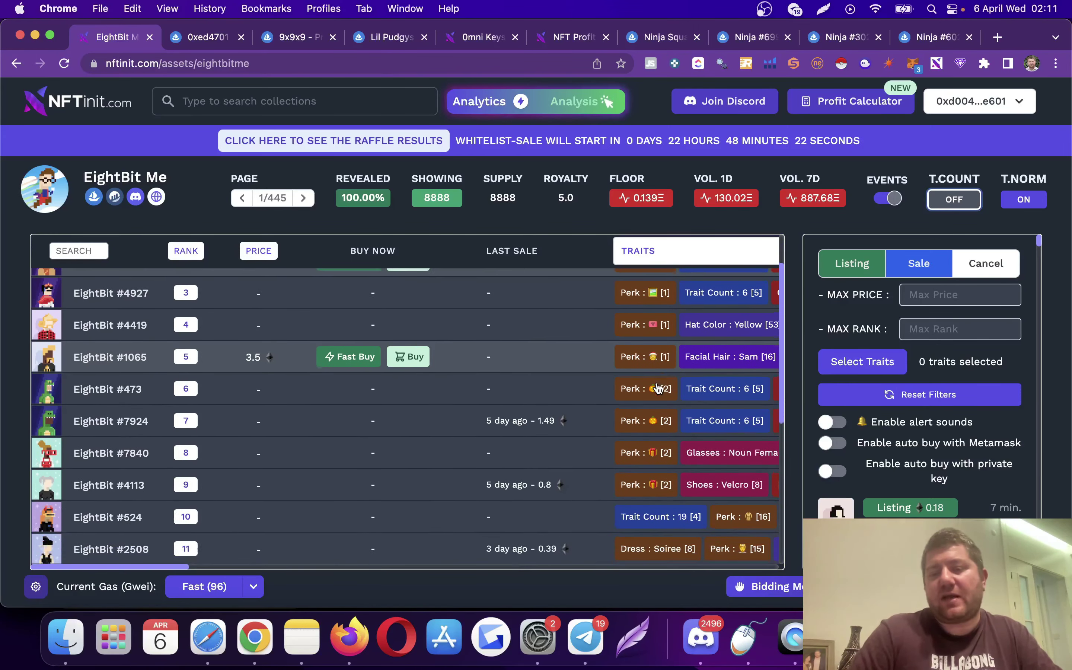
{"action": "scroll", "coordinate": [669, 516], "scroll_direction": "right", "scroll_amount": 6}
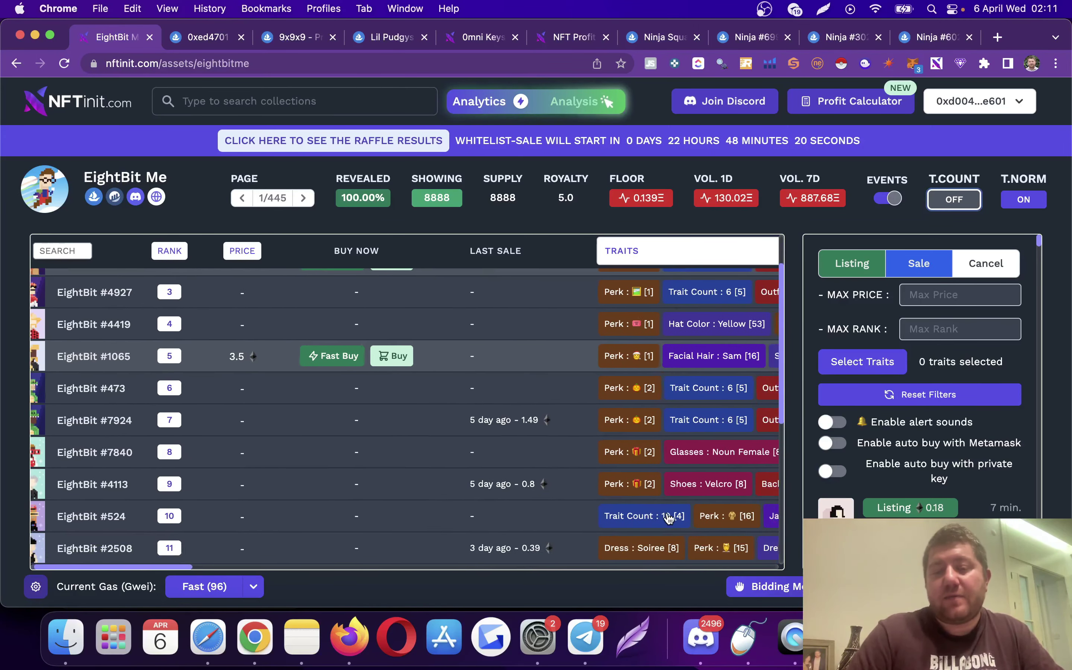
{"action": "scroll", "coordinate": [669, 516], "scroll_direction": "right", "scroll_amount": 1}
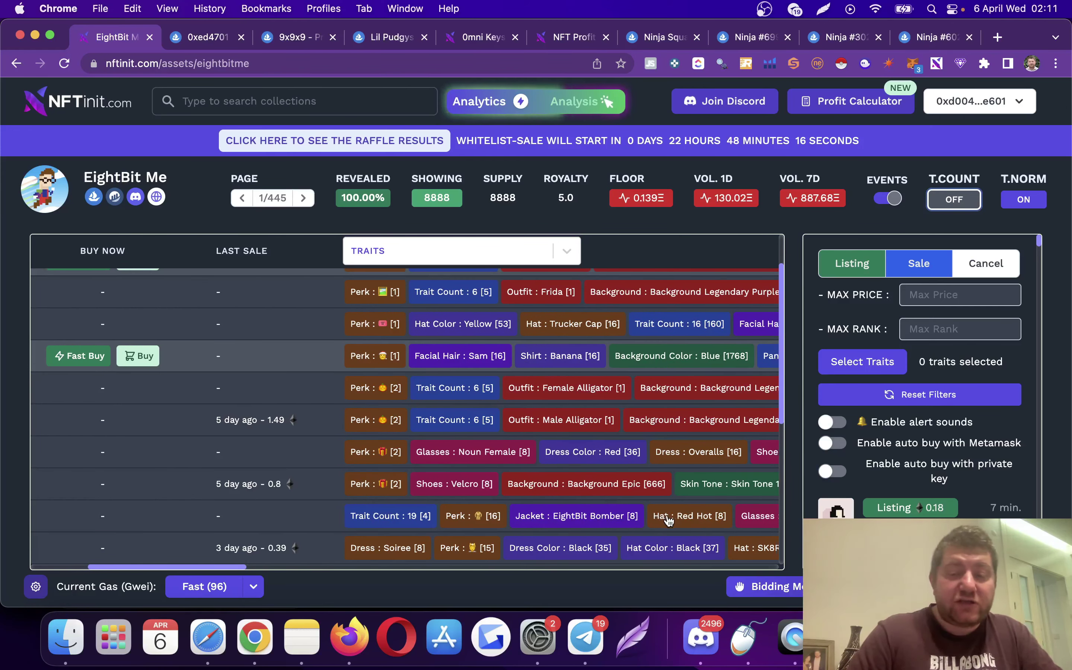
{"action": "scroll", "coordinate": [668, 519], "scroll_direction": "right", "scroll_amount": 5}
{"action": "scroll", "coordinate": [665, 516], "scroll_direction": "left", "scroll_amount": 8}
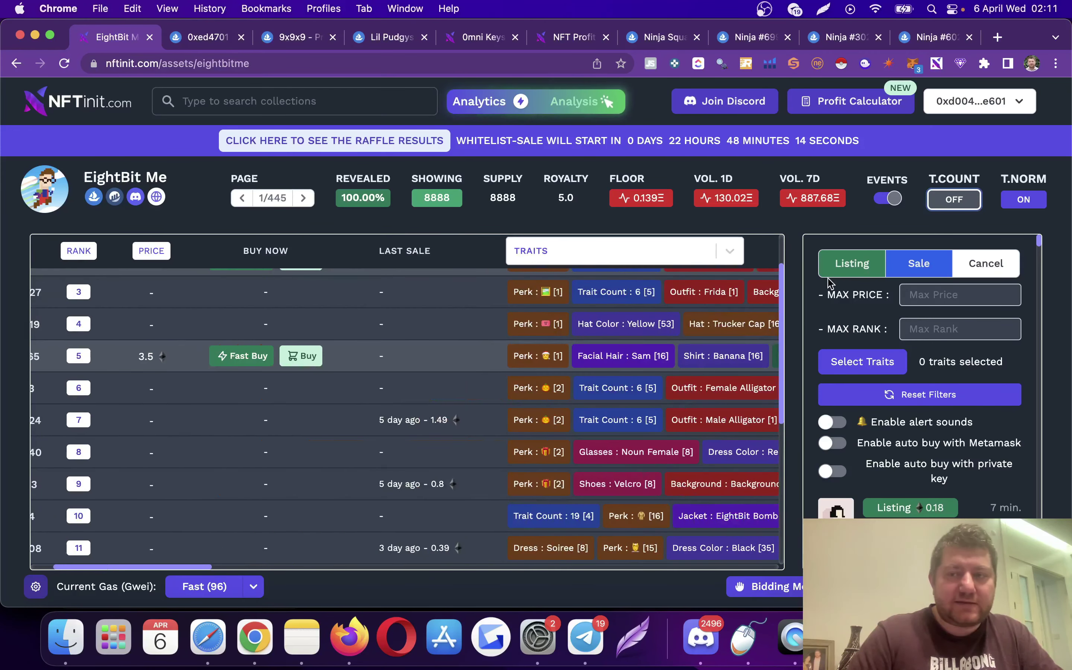
Step: Turn T.COUNT back on for EightBit Me and review the item ranking from the first rank
{"action": "left_click", "coordinate": [955, 200]}
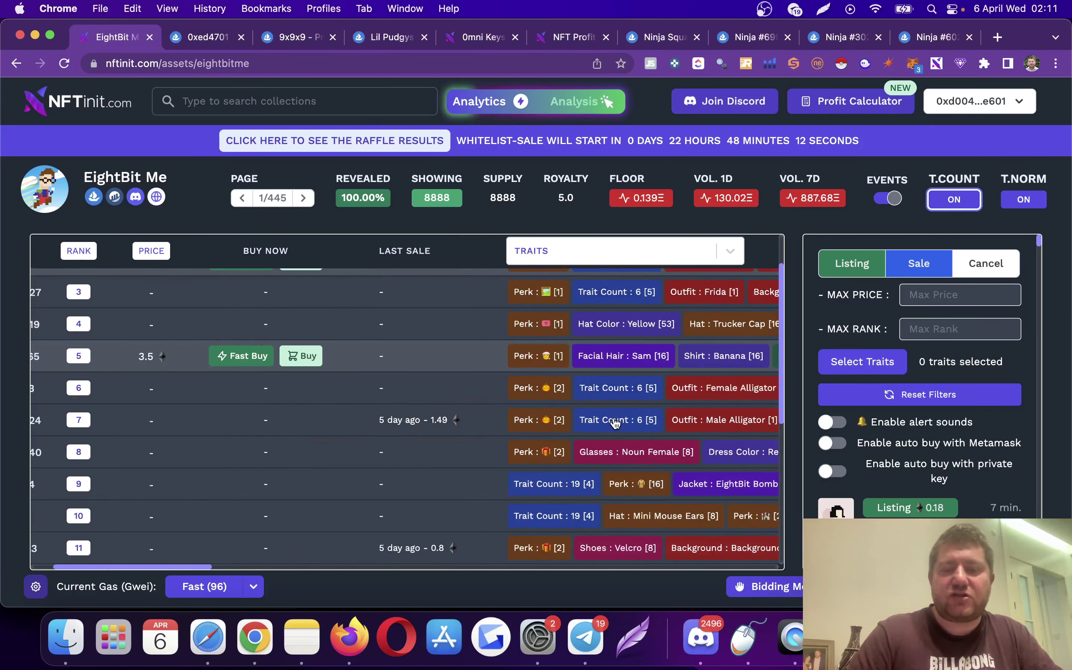
{"action": "scroll", "coordinate": [615, 422], "scroll_direction": "down", "scroll_amount": 6}
{"action": "scroll", "coordinate": [615, 421], "scroll_direction": "up", "scroll_amount": 8}
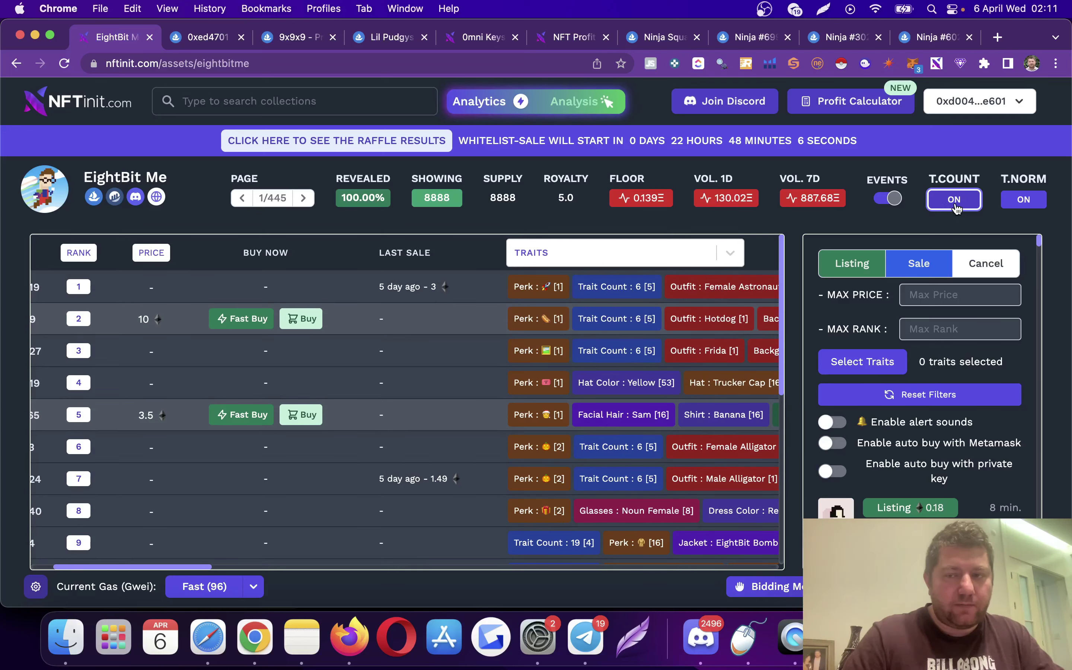
{"action": "scroll", "coordinate": [642, 354], "scroll_direction": "up", "scroll_amount": 1}
{"action": "scroll", "coordinate": [643, 362], "scroll_direction": "down", "scroll_amount": 1}
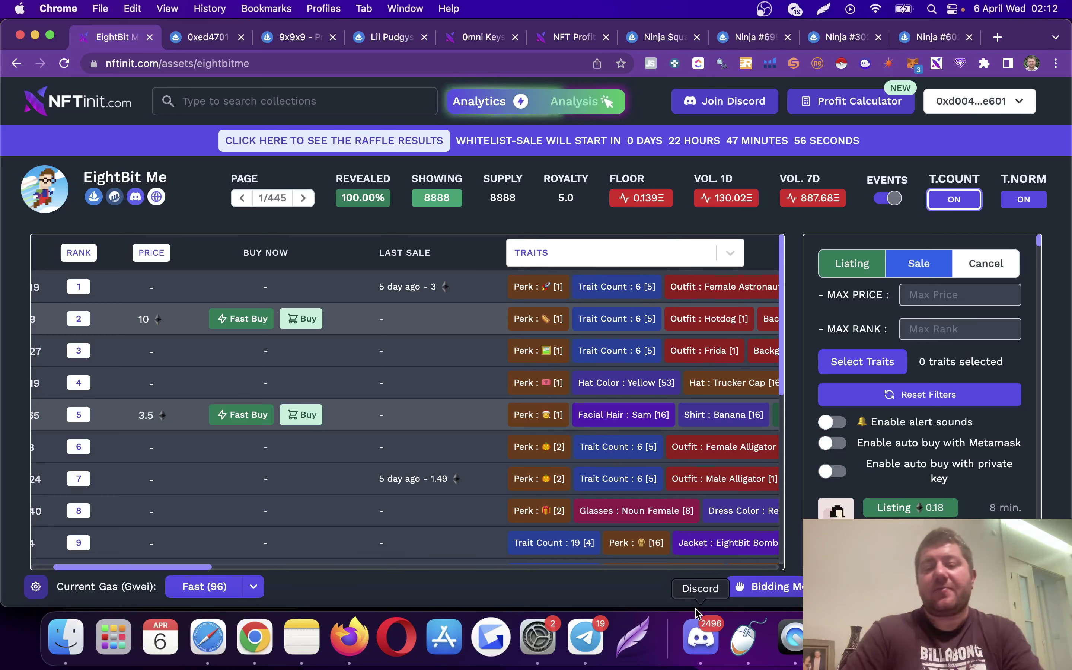
Step: Switch to Discord and open the profit-sharing channel in the NFTinit server's Community section
{"action": "left_click", "coordinate": [698, 621]}
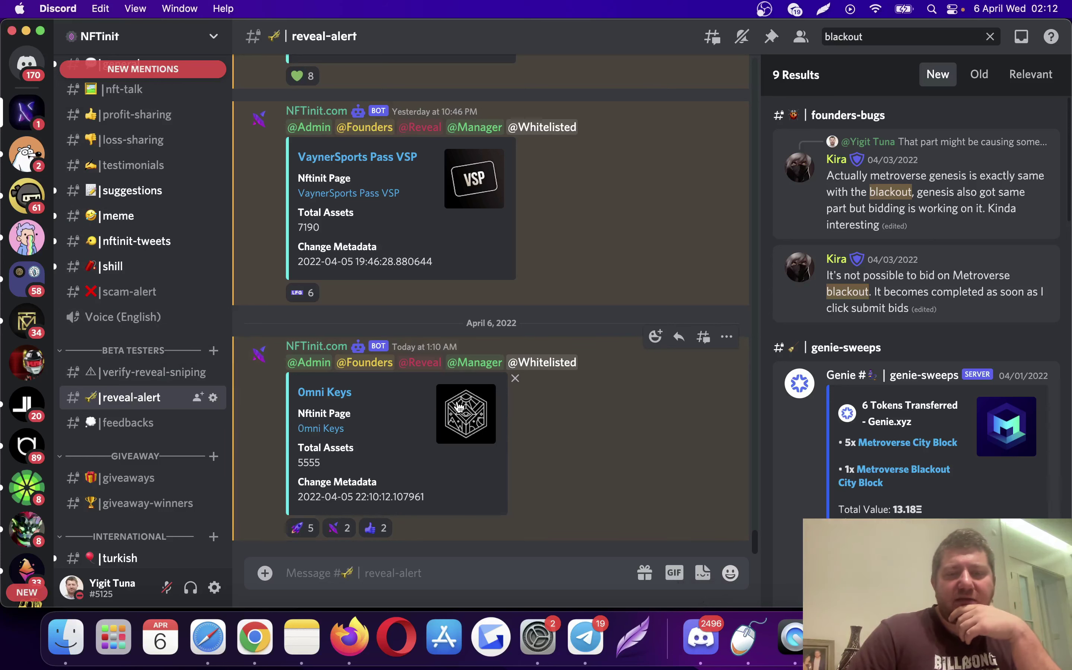
{"action": "scroll", "coordinate": [166, 261], "scroll_direction": "up", "scroll_amount": 5}
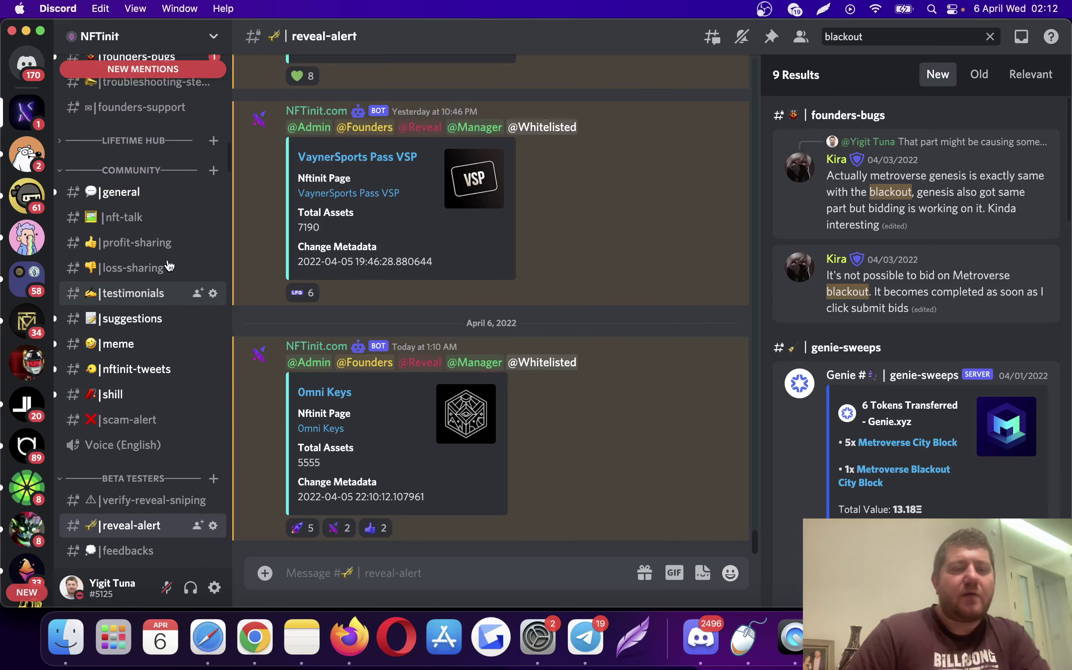
{"action": "left_click", "coordinate": [166, 263]}
{"action": "left_click", "coordinate": [133, 244]}
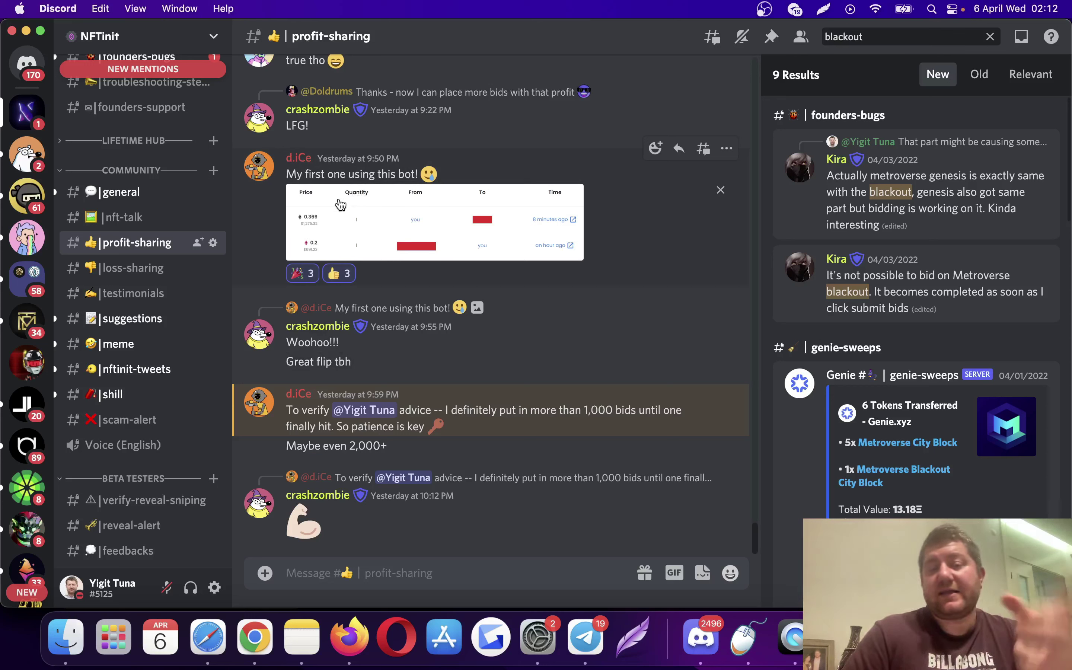
Step: Read the recent profit-sharing messages, enlarge the trade screenshot in the "My first one using this bot!" post, and close it
{"action": "scroll", "coordinate": [361, 235], "scroll_direction": "up", "scroll_amount": 3}
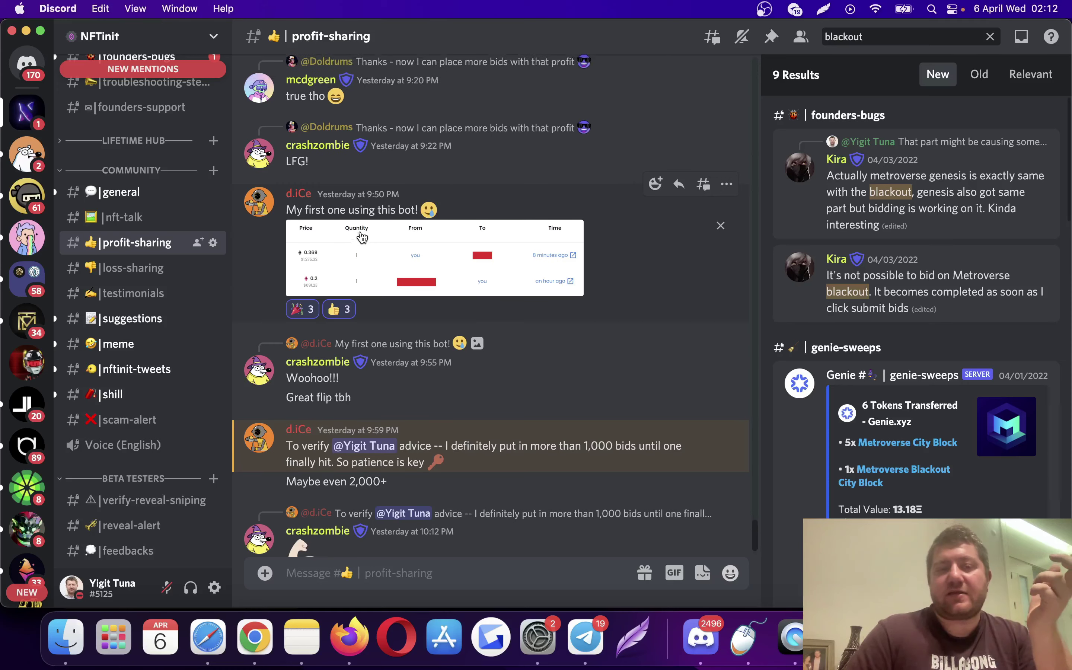
{"action": "scroll", "coordinate": [361, 235], "scroll_direction": "up", "scroll_amount": 2}
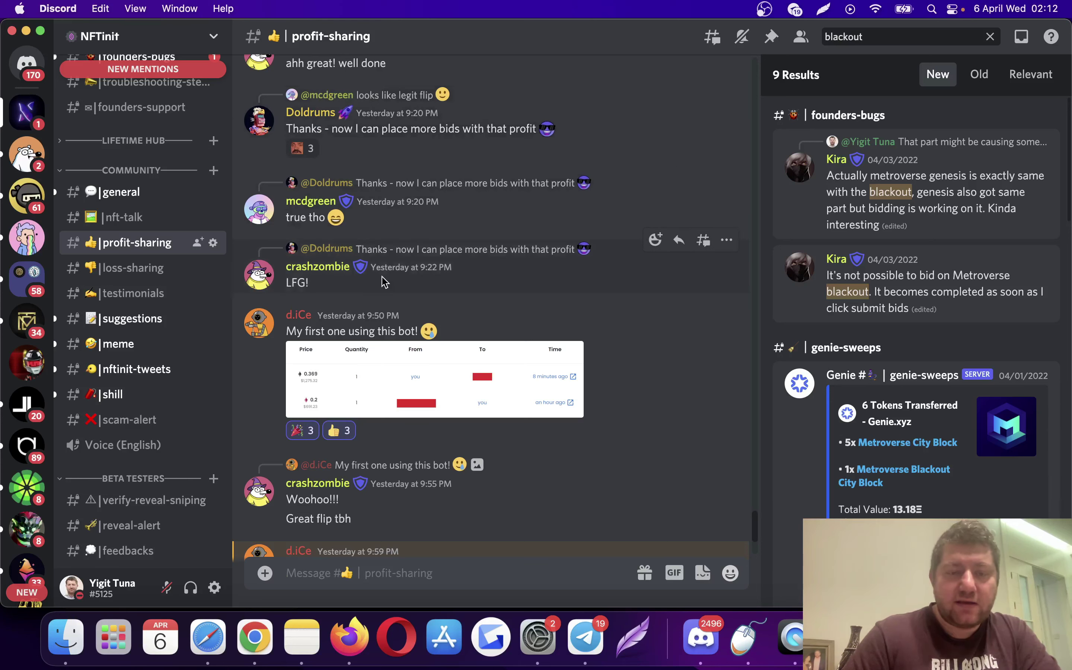
{"action": "scroll", "coordinate": [385, 266], "scroll_direction": "down", "scroll_amount": 4}
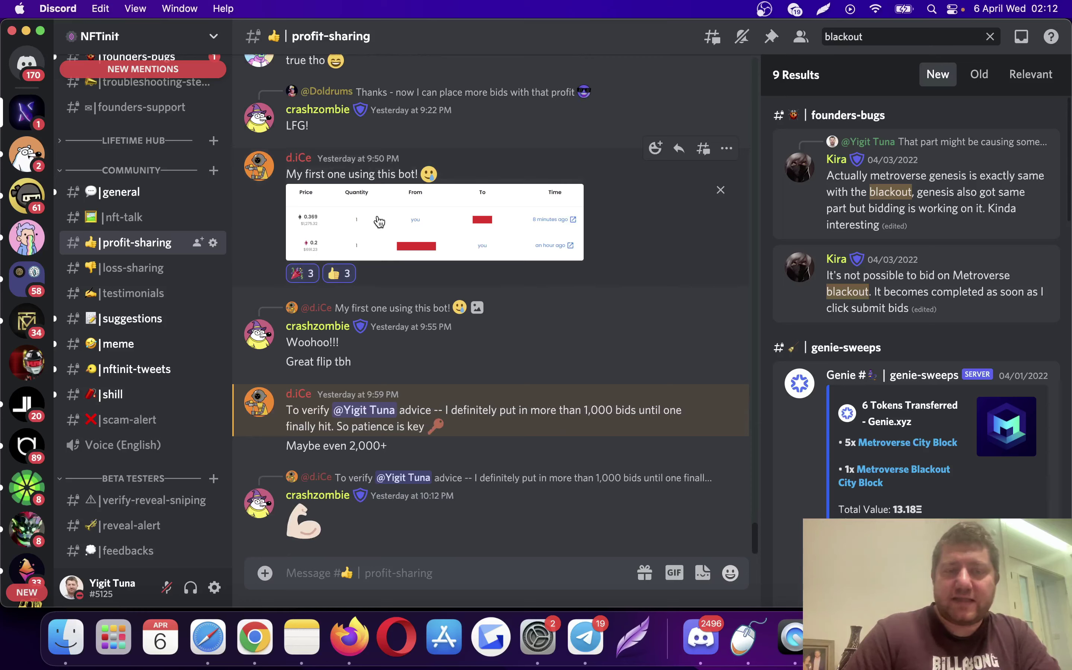
{"action": "left_click", "coordinate": [340, 217]}
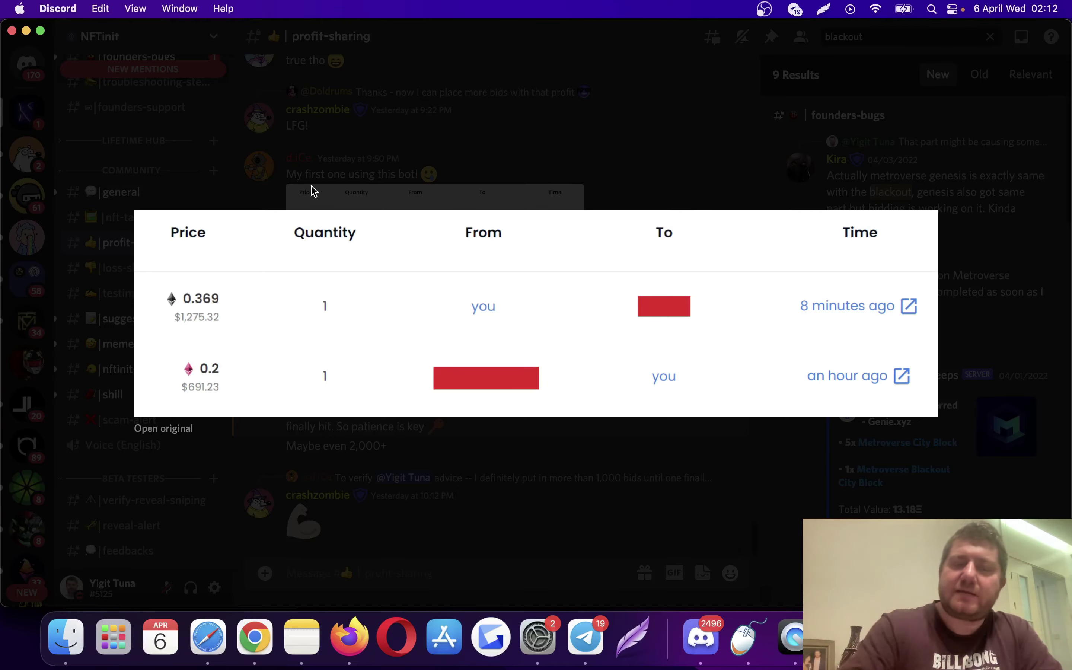
{"action": "left_click", "coordinate": [432, 125]}
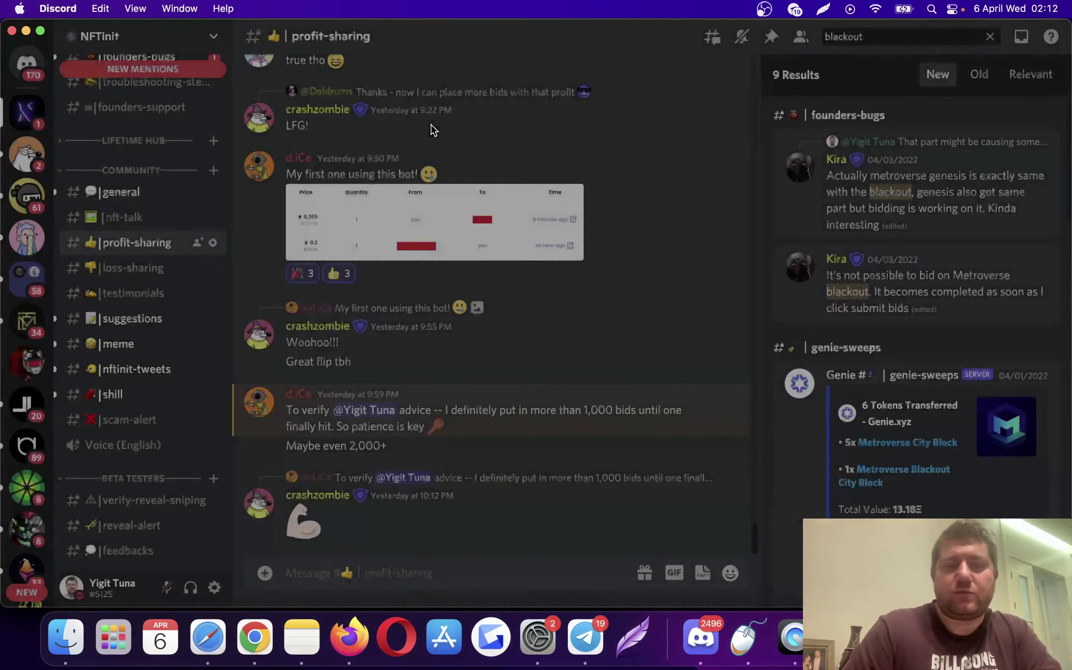
Step: Find the post praising the listing tab's alert sounds in the profit-sharing history, enlarge its trade screenshot, and close it
{"action": "scroll", "coordinate": [432, 127], "scroll_direction": "up", "scroll_amount": 10}
{"action": "scroll", "coordinate": [432, 129], "scroll_direction": "up", "scroll_amount": 10}
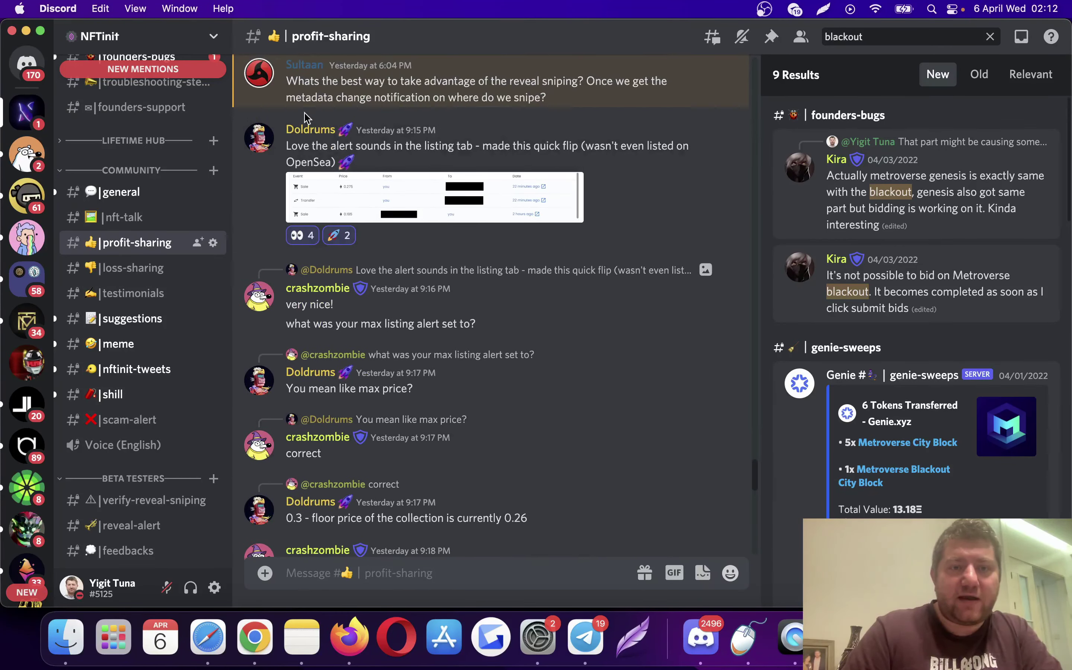
{"action": "left_click", "coordinate": [360, 191]}
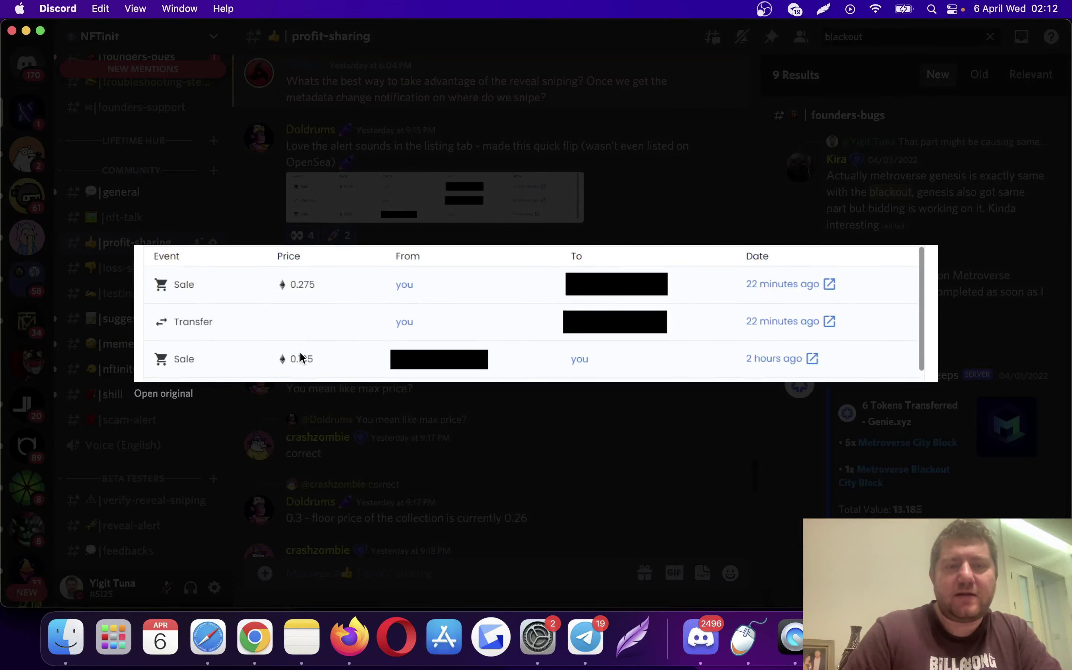
{"action": "left_click", "coordinate": [518, 126]}
Step: Find the post about testing reveal alerts on small collections, and enlarge and close each of its two trade screenshots
{"action": "scroll", "coordinate": [522, 127], "scroll_direction": "up", "scroll_amount": 10}
{"action": "scroll", "coordinate": [522, 127], "scroll_direction": "up", "scroll_amount": 1}
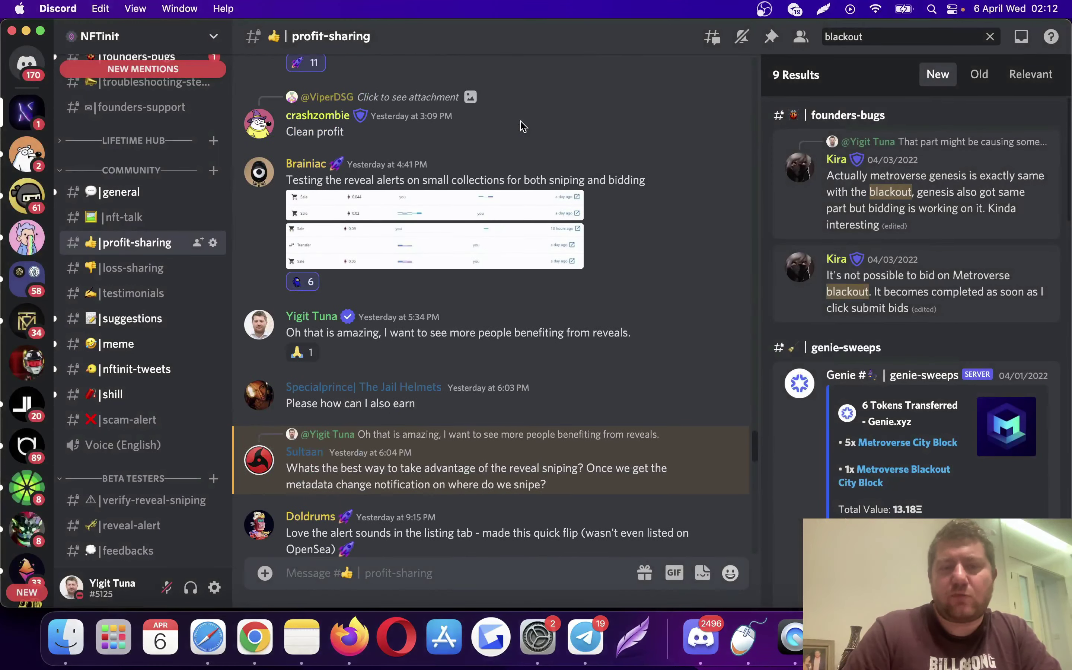
{"action": "left_click", "coordinate": [392, 259]}
{"action": "left_click", "coordinate": [489, 184]}
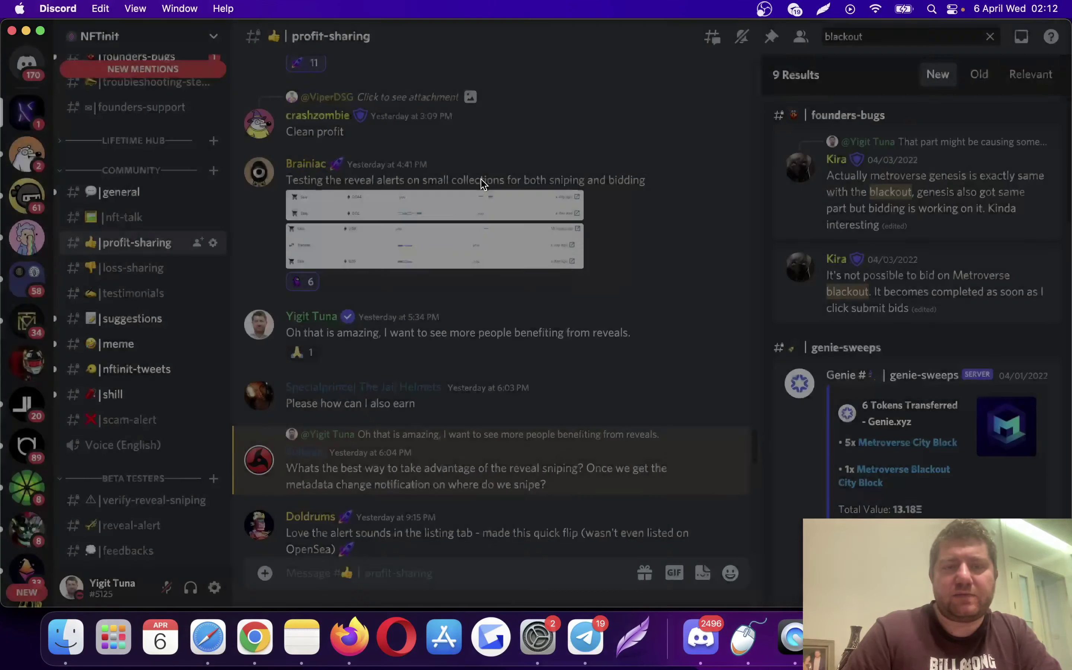
{"action": "left_click", "coordinate": [445, 196]}
{"action": "left_click", "coordinate": [483, 177]}
Step: Read the older profit-sharing posts from April 5 back to the April 4 wallet summary of Alpha Kong, Simulation and WR NFT flips
{"action": "scroll", "coordinate": [481, 175], "scroll_direction": "up", "scroll_amount": 10}
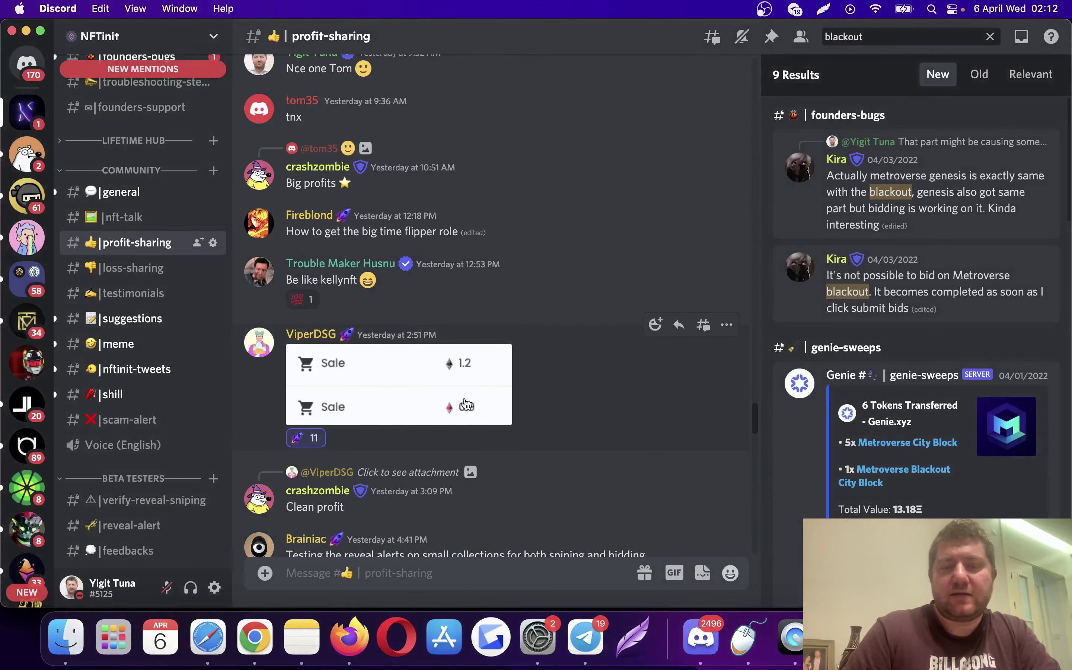
{"action": "scroll", "coordinate": [443, 372], "scroll_direction": "up", "scroll_amount": 8}
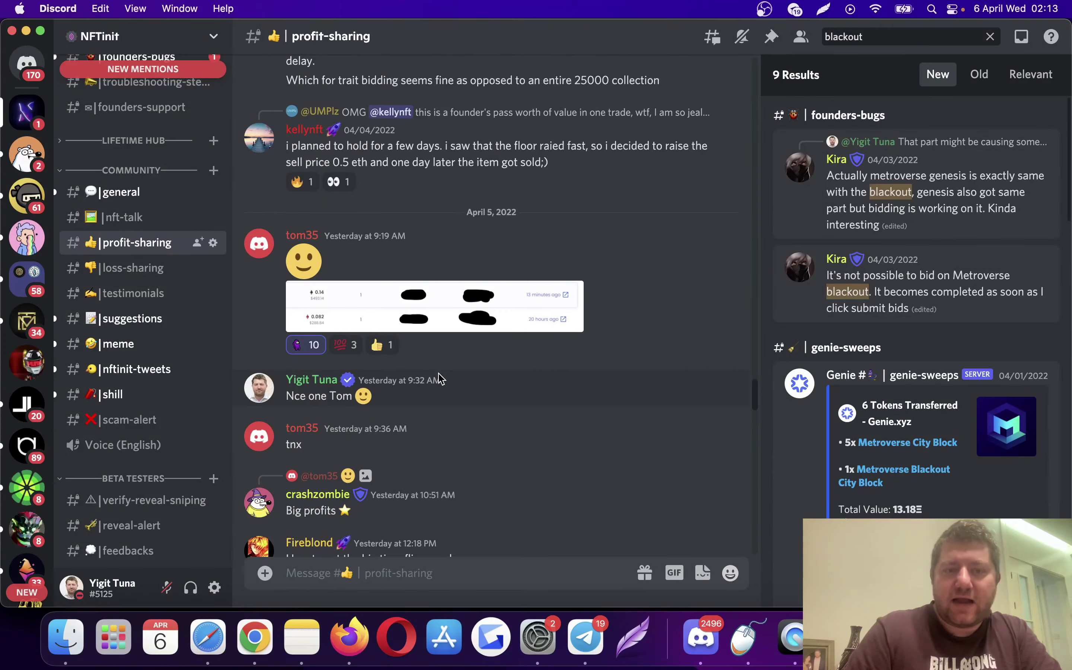
{"action": "scroll", "coordinate": [436, 320], "scroll_direction": "up", "scroll_amount": 15}
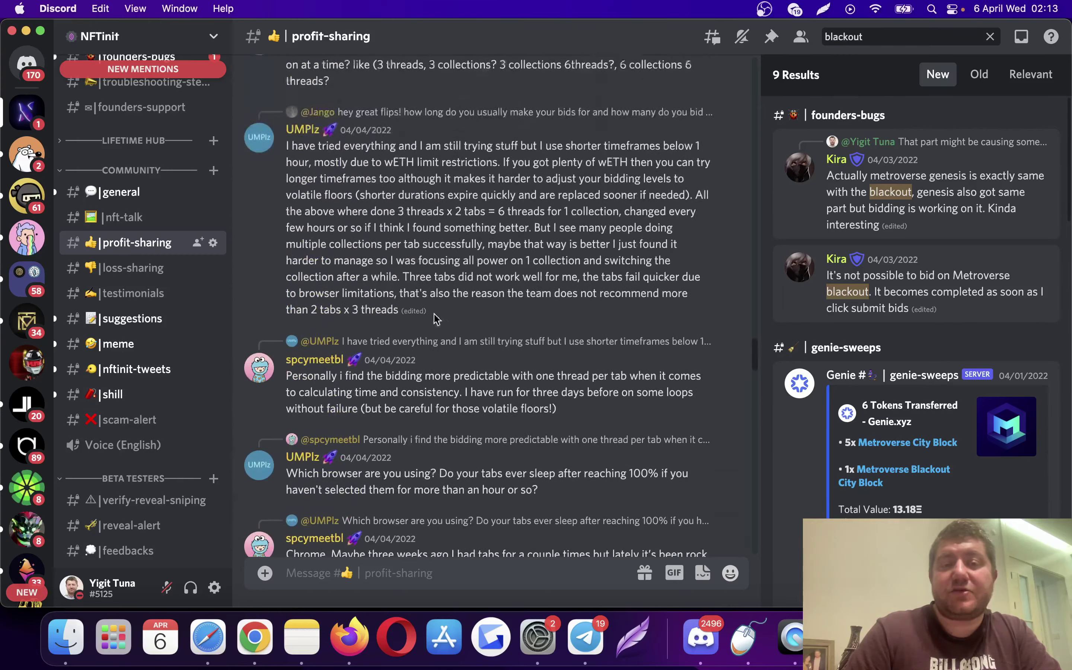
{"action": "scroll", "coordinate": [439, 328], "scroll_direction": "up", "scroll_amount": 10}
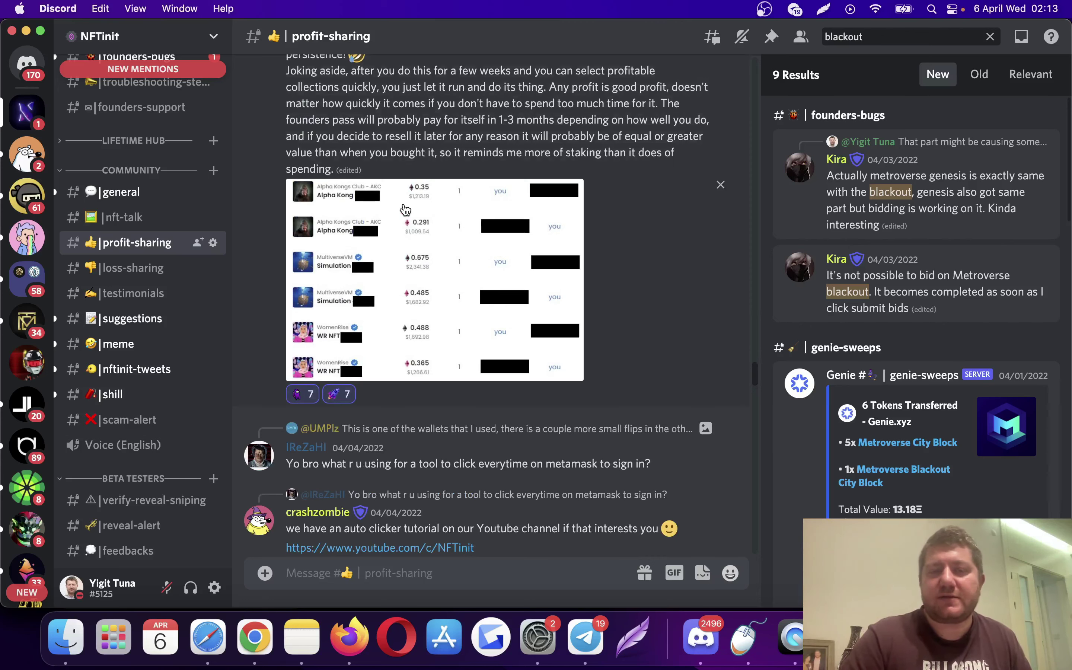
{"action": "scroll", "coordinate": [402, 209], "scroll_direction": "up", "scroll_amount": 5}
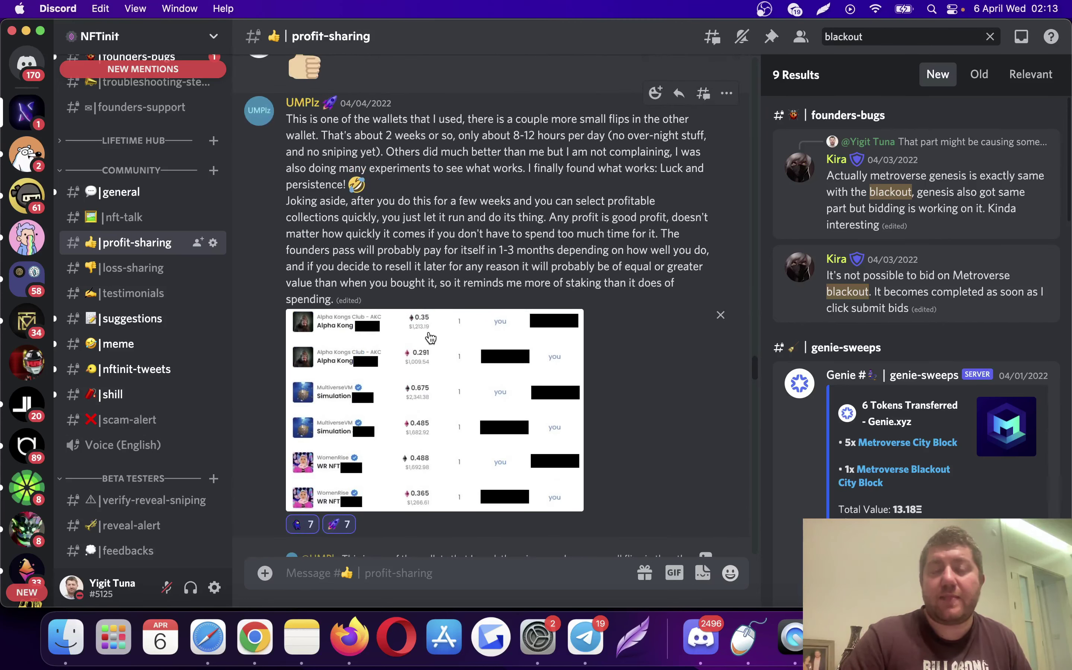
Step: Find the April 4 reveal sniper flip post and enlarge its sales screenshot and its WoAW NFT profit calculator screenshot, closing each
{"action": "scroll", "coordinate": [430, 338], "scroll_direction": "up", "scroll_amount": 15}
{"action": "scroll", "coordinate": [429, 338], "scroll_direction": "up", "scroll_amount": 1}
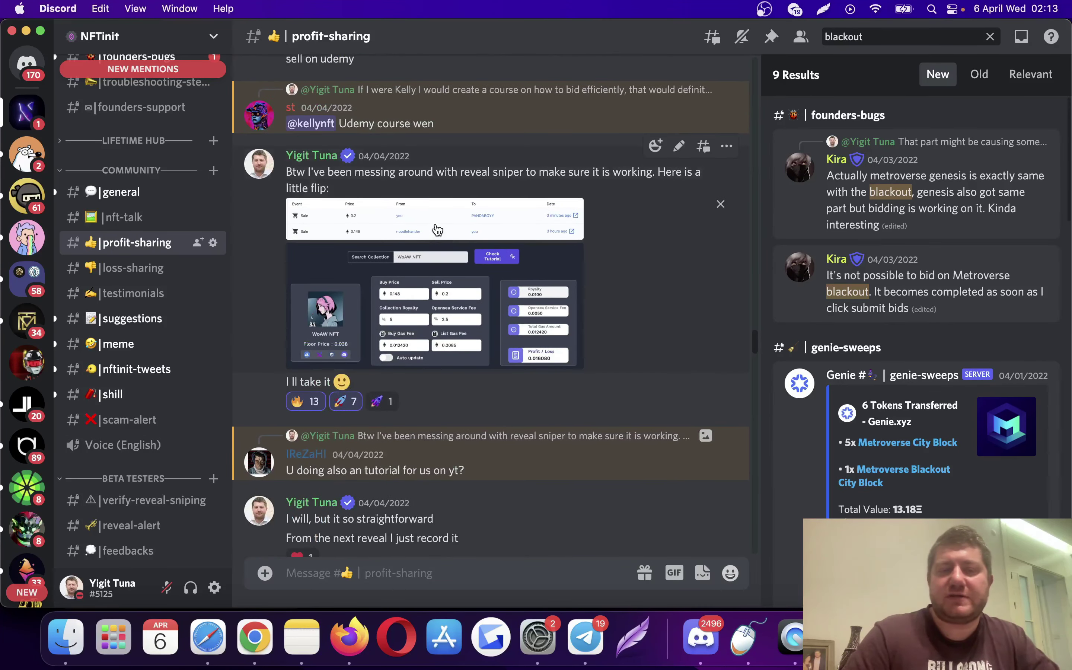
{"action": "left_click", "coordinate": [434, 228]}
{"action": "left_click", "coordinate": [332, 256]}
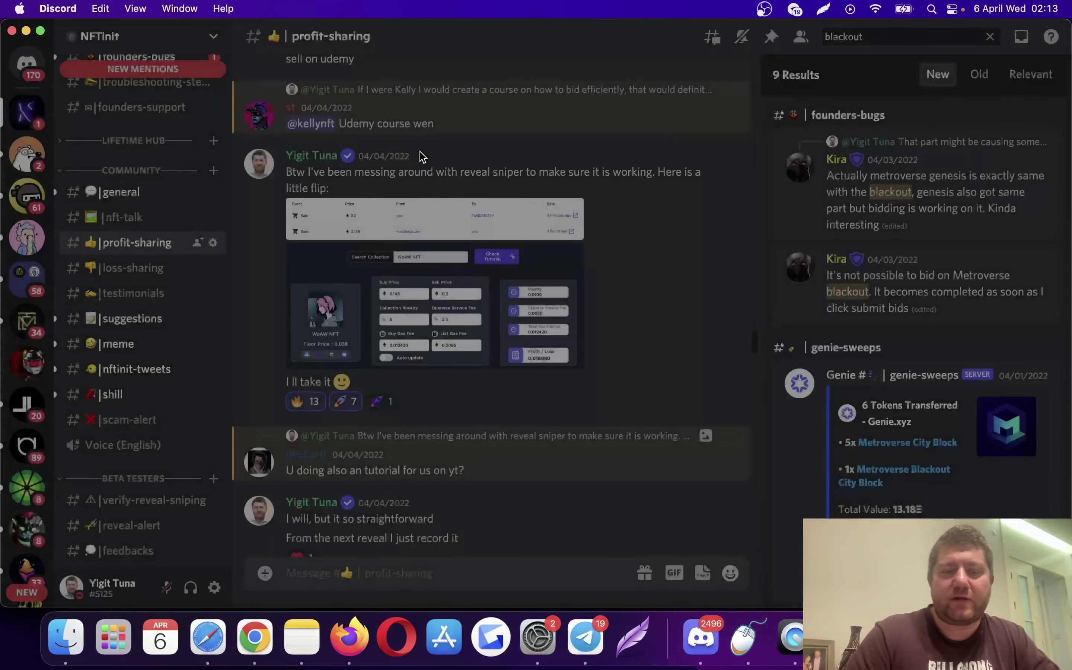
{"action": "left_click", "coordinate": [438, 305]}
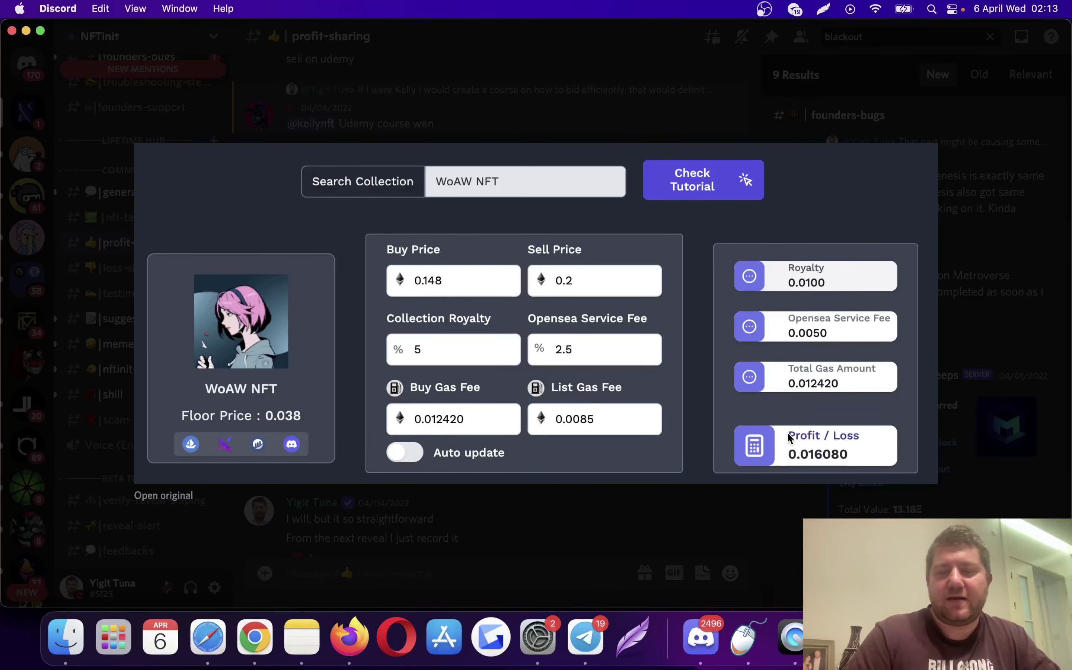
{"action": "left_click", "coordinate": [603, 127]}
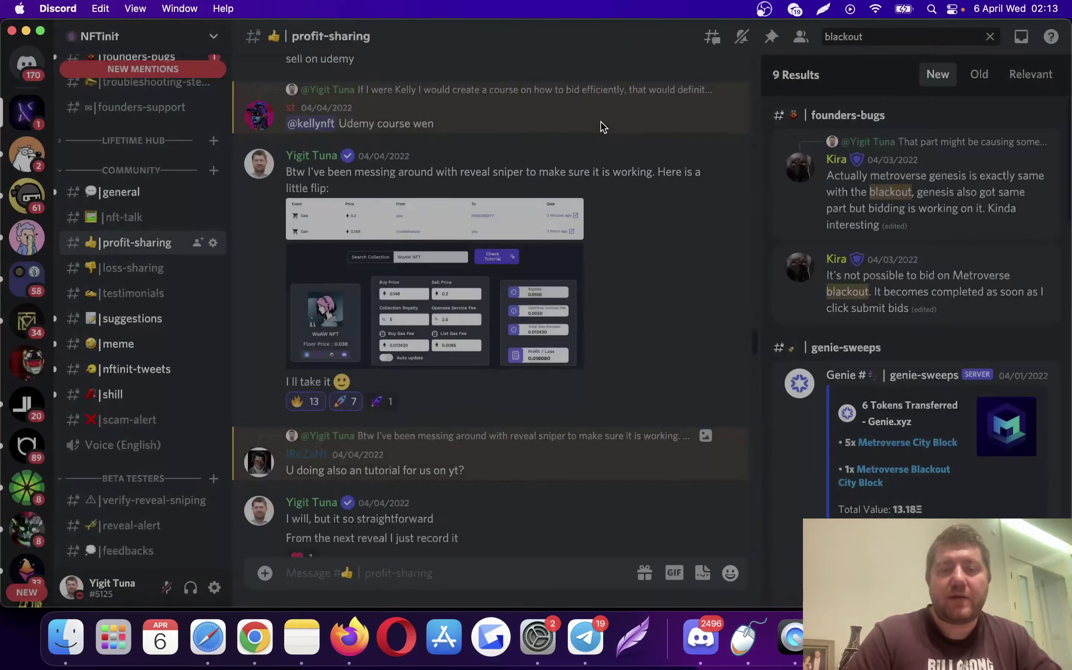
Step: Enlarge and close two earlier April 4 trade screenshots: the one after the "awesome!" message and the first one posted that day
{"action": "scroll", "coordinate": [601, 126], "scroll_direction": "up", "scroll_amount": 5}
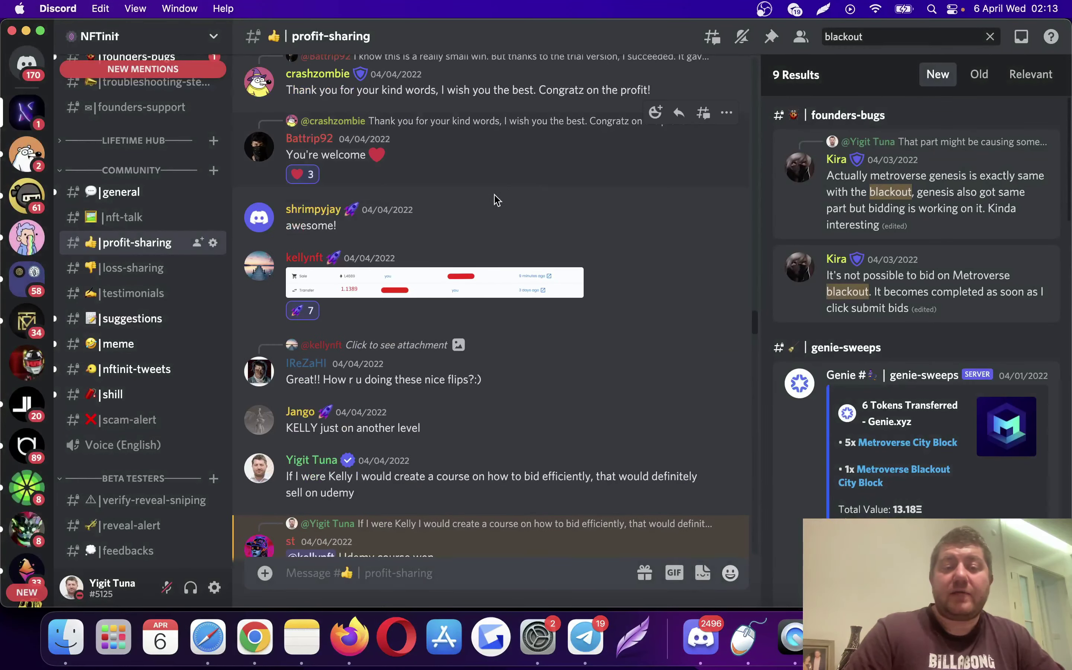
{"action": "left_click", "coordinate": [399, 282]}
{"action": "left_click", "coordinate": [467, 204]}
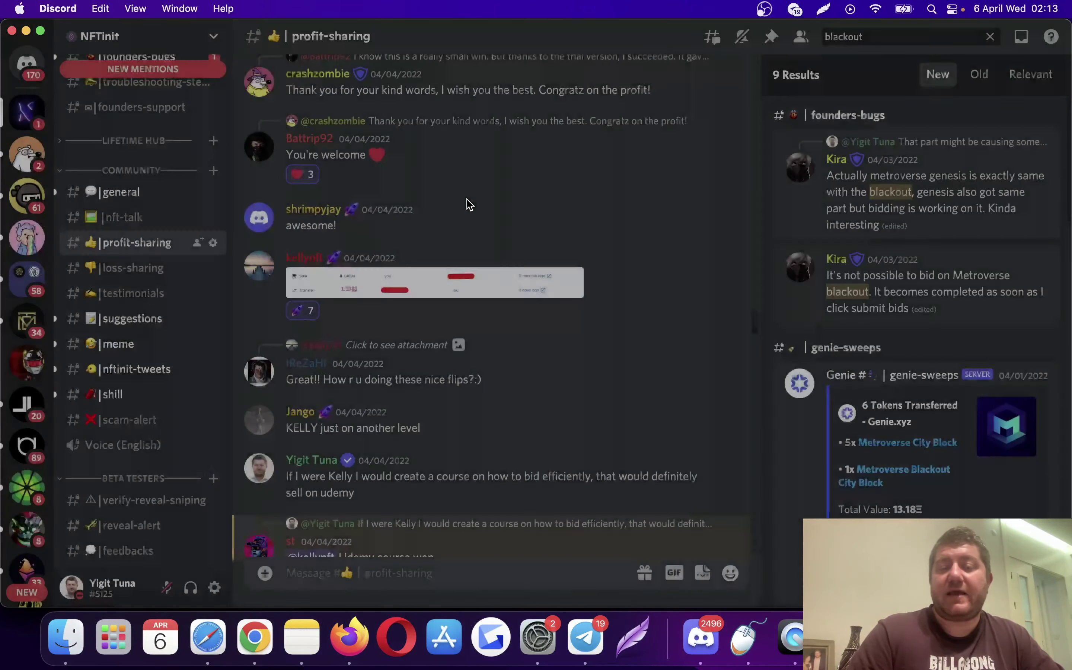
{"action": "scroll", "coordinate": [468, 204], "scroll_direction": "up", "scroll_amount": 5}
{"action": "scroll", "coordinate": [468, 204], "scroll_direction": "up", "scroll_amount": 10}
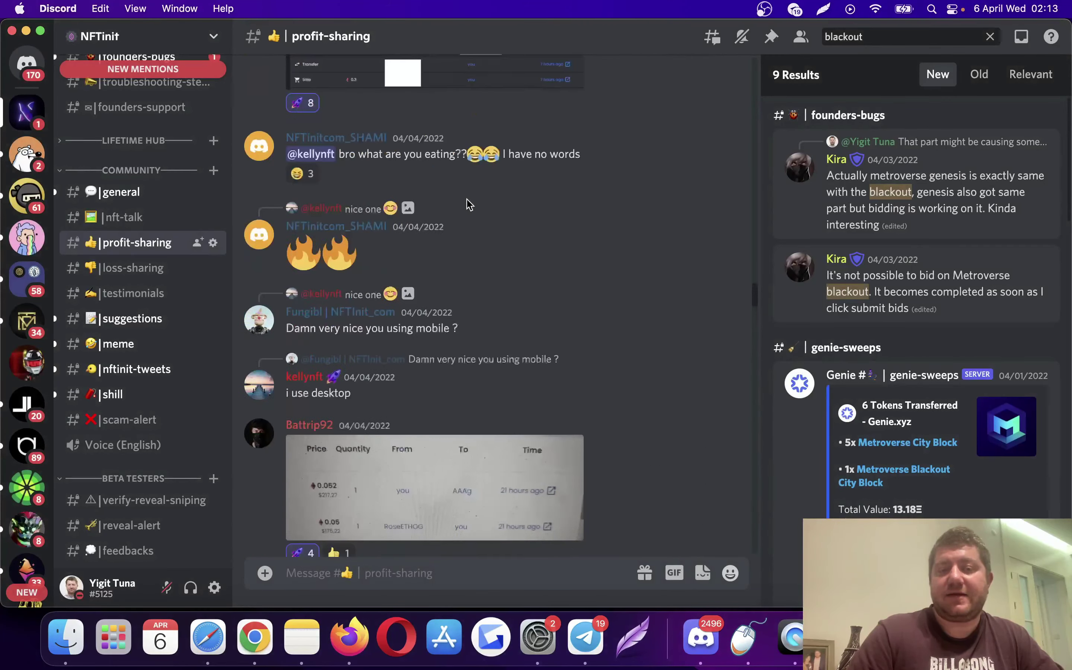
{"action": "left_click", "coordinate": [394, 293]}
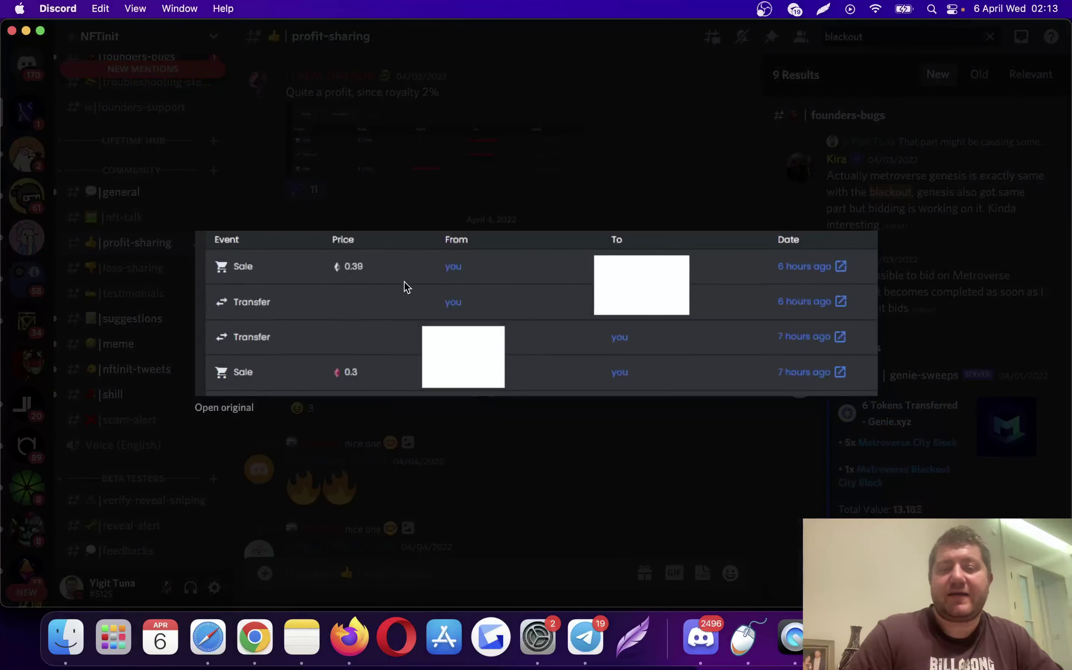
{"action": "left_click", "coordinate": [522, 189]}
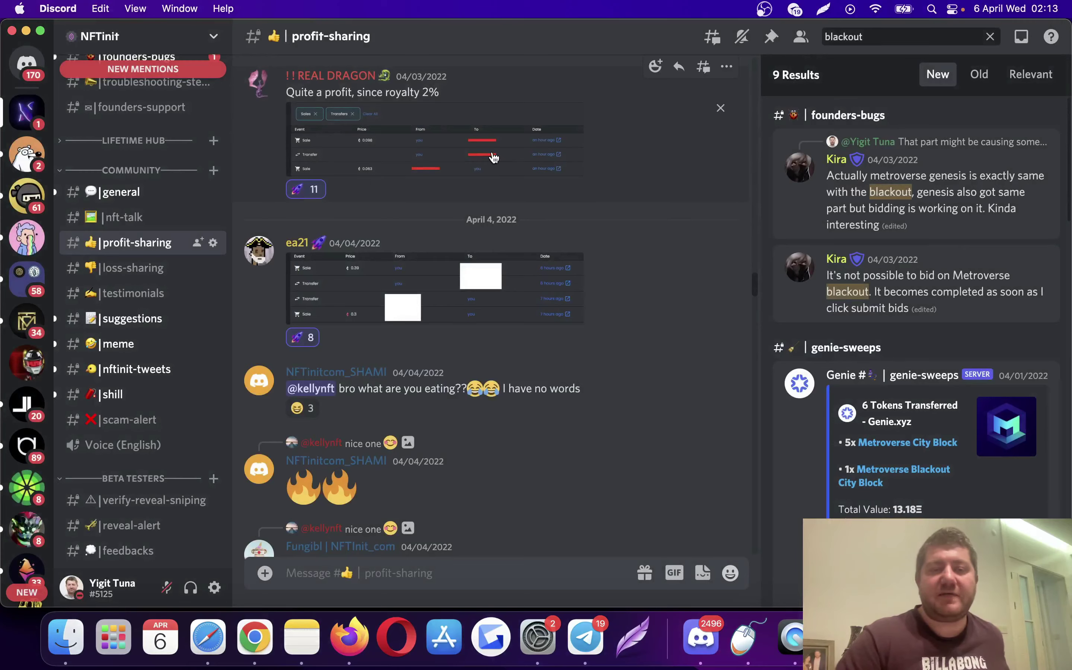
Step: Enlarge and close the trade screenshots in the April 3 "nice one" and "Happy Weekend everybody" posts
{"action": "scroll", "coordinate": [492, 156], "scroll_direction": "up", "scroll_amount": 6}
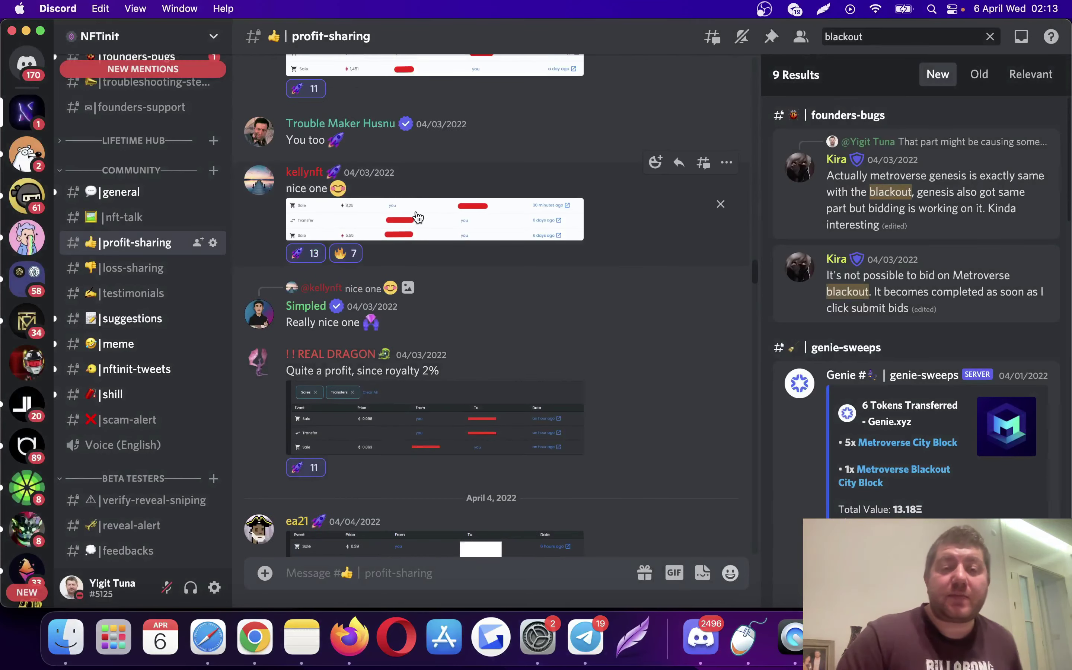
{"action": "left_click", "coordinate": [418, 217]}
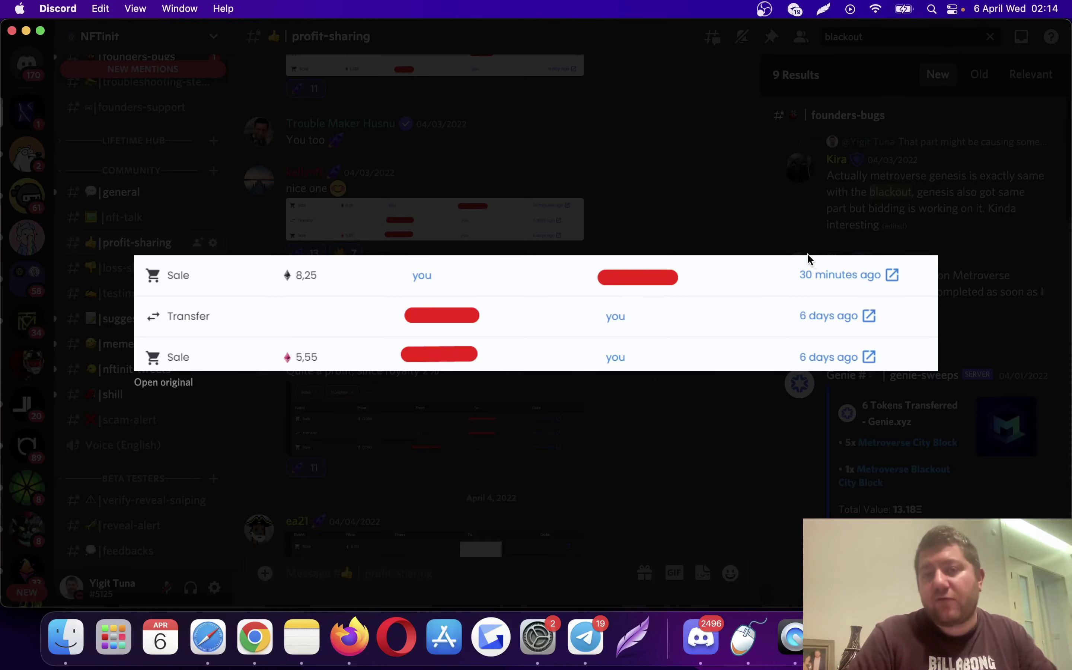
{"action": "left_click", "coordinate": [734, 216]}
{"action": "scroll", "coordinate": [731, 216], "scroll_direction": "up", "scroll_amount": 3}
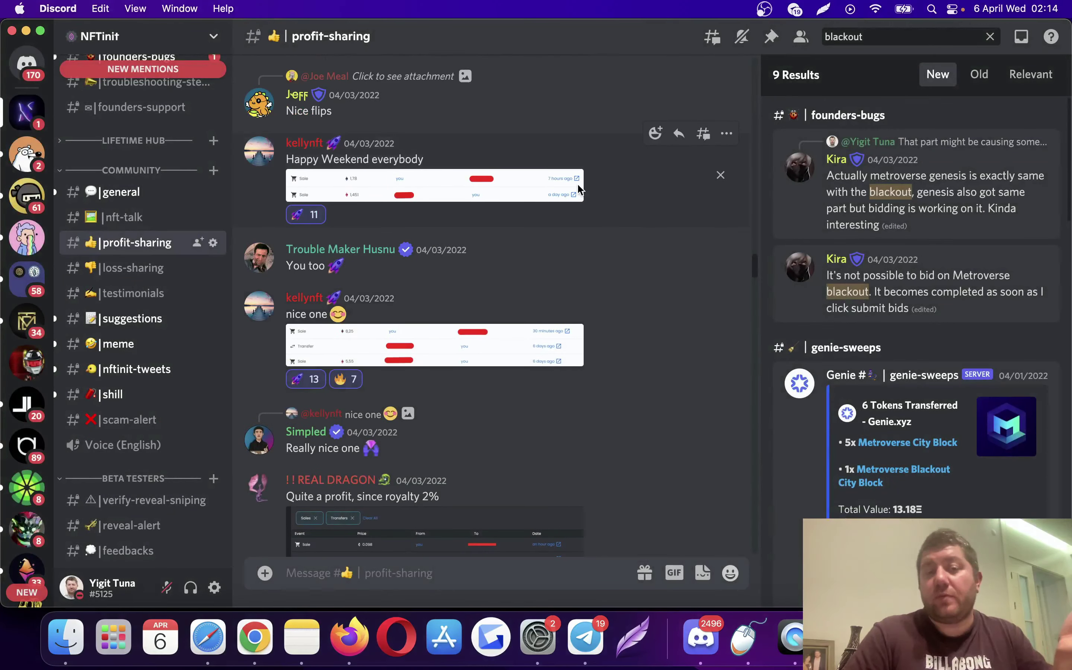
{"action": "left_click", "coordinate": [523, 190]}
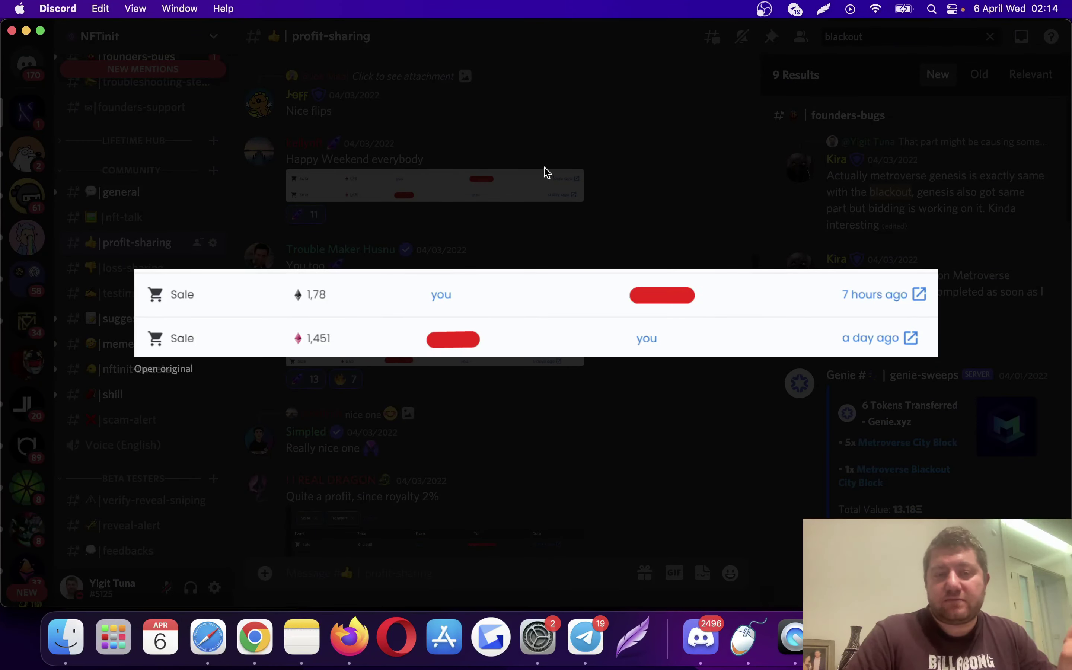
{"action": "left_click", "coordinate": [545, 172]}
Step: Find the first April 3 post, enlarge its Degen Toonz sales screenshot, and close it
{"action": "scroll", "coordinate": [544, 168], "scroll_direction": "up", "scroll_amount": 10}
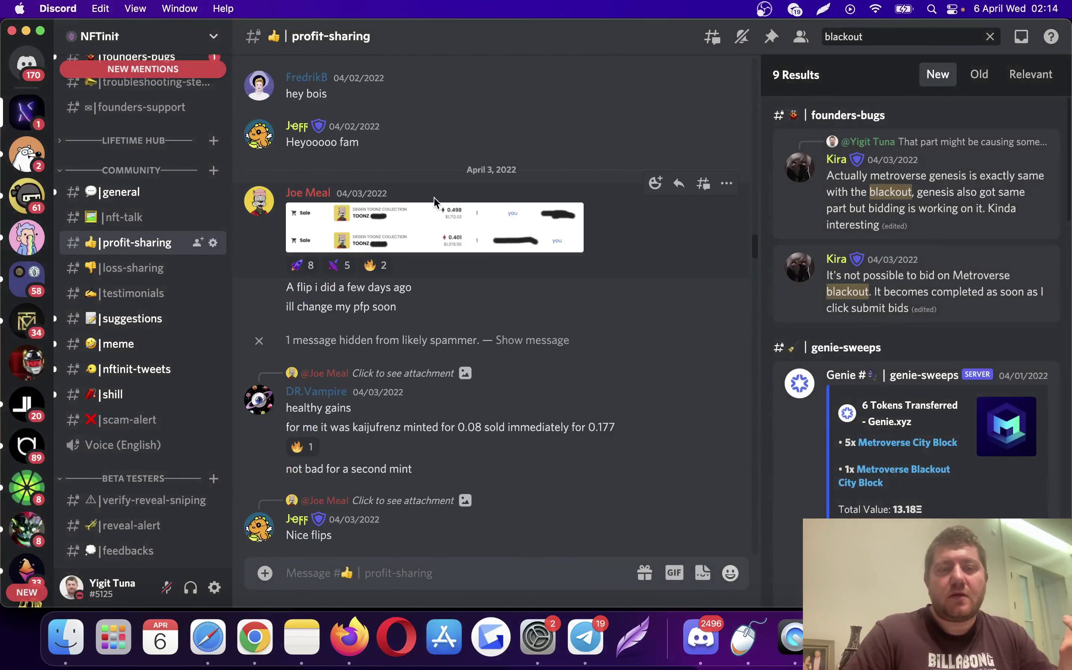
{"action": "left_click", "coordinate": [424, 223]}
{"action": "left_click", "coordinate": [525, 155]}
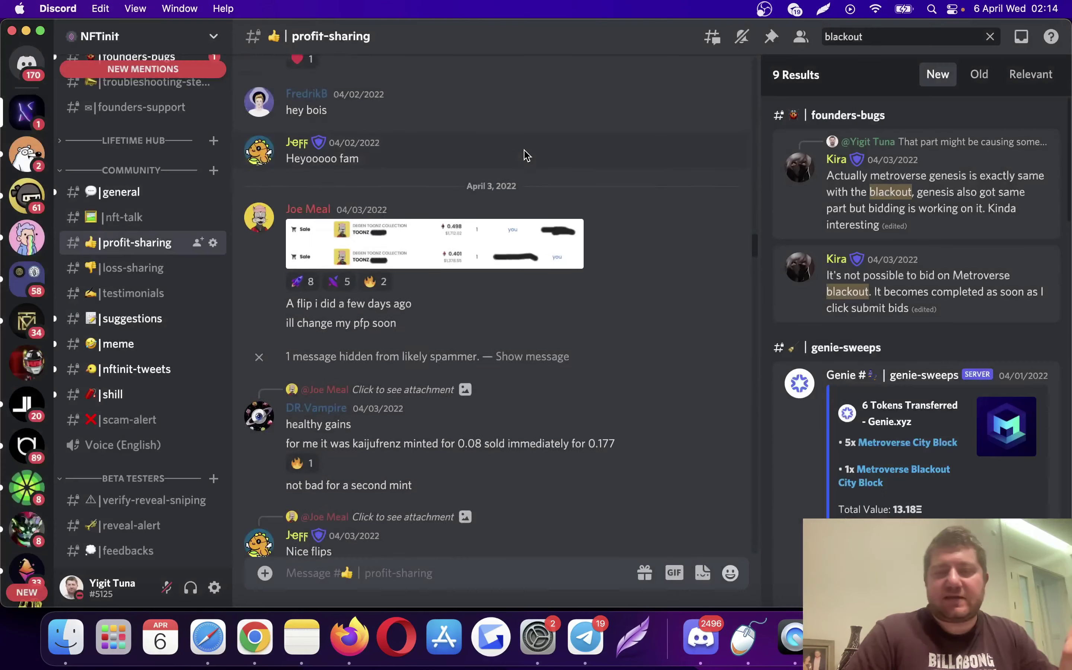
Step: Find the April 1 post marked "using founders reveal sniper", enlarge its trade screenshot, and close it
{"action": "scroll", "coordinate": [525, 156], "scroll_direction": "up", "scroll_amount": 5}
{"action": "scroll", "coordinate": [525, 155], "scroll_direction": "up", "scroll_amount": 12}
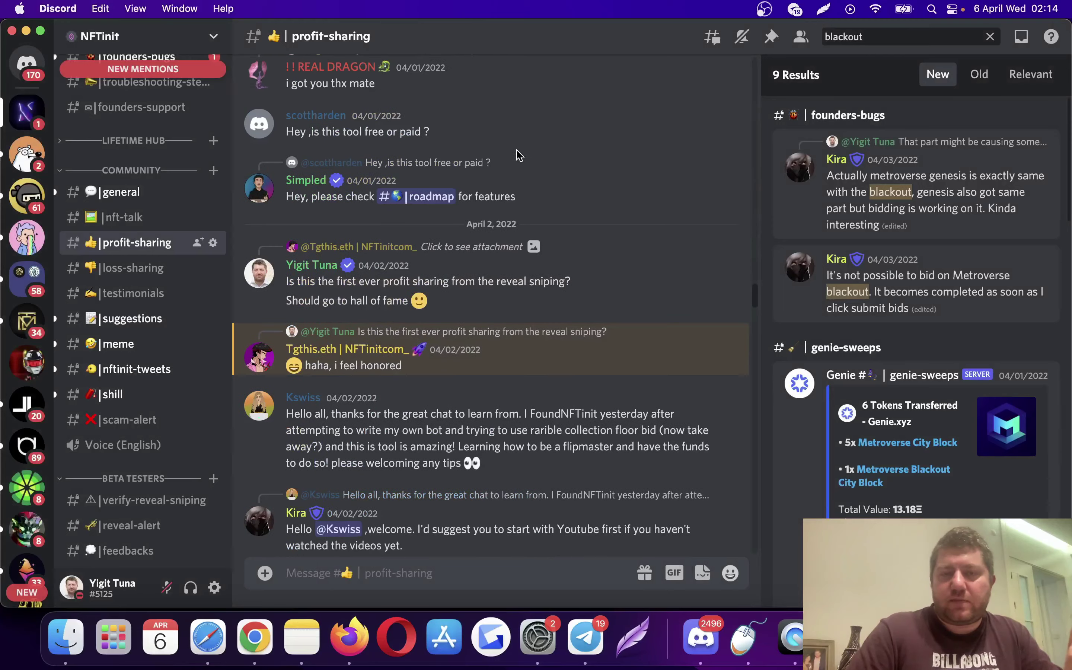
{"action": "scroll", "coordinate": [518, 153], "scroll_direction": "up", "scroll_amount": 15}
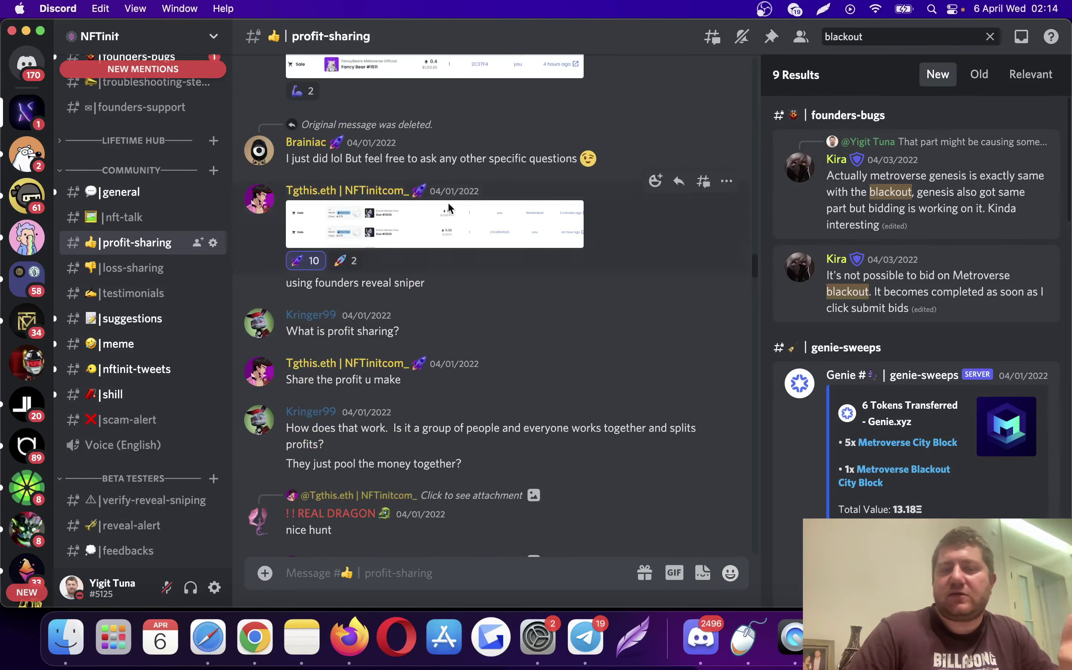
{"action": "left_click", "coordinate": [429, 220]}
{"action": "left_click", "coordinate": [558, 179]}
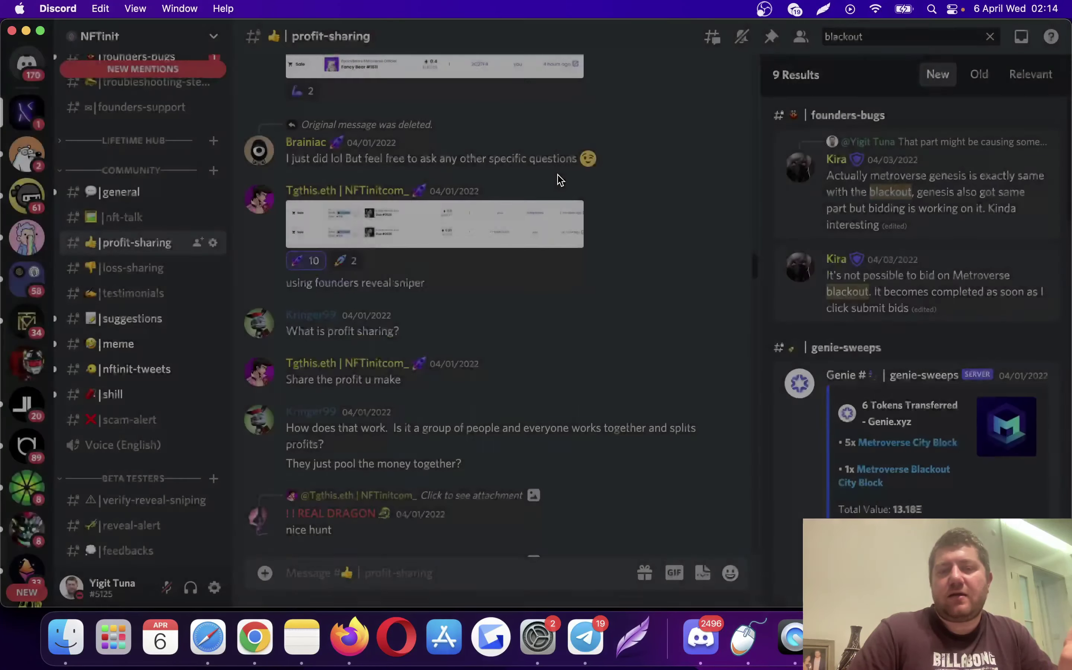
Step: Enlarge the Fancy Bear #1611 sales screenshot in the preceding April 1 post and close it
{"action": "scroll", "coordinate": [560, 179], "scroll_direction": "up", "scroll_amount": 3}
{"action": "scroll", "coordinate": [560, 180], "scroll_direction": "up", "scroll_amount": 1}
{"action": "left_click", "coordinate": [471, 154]}
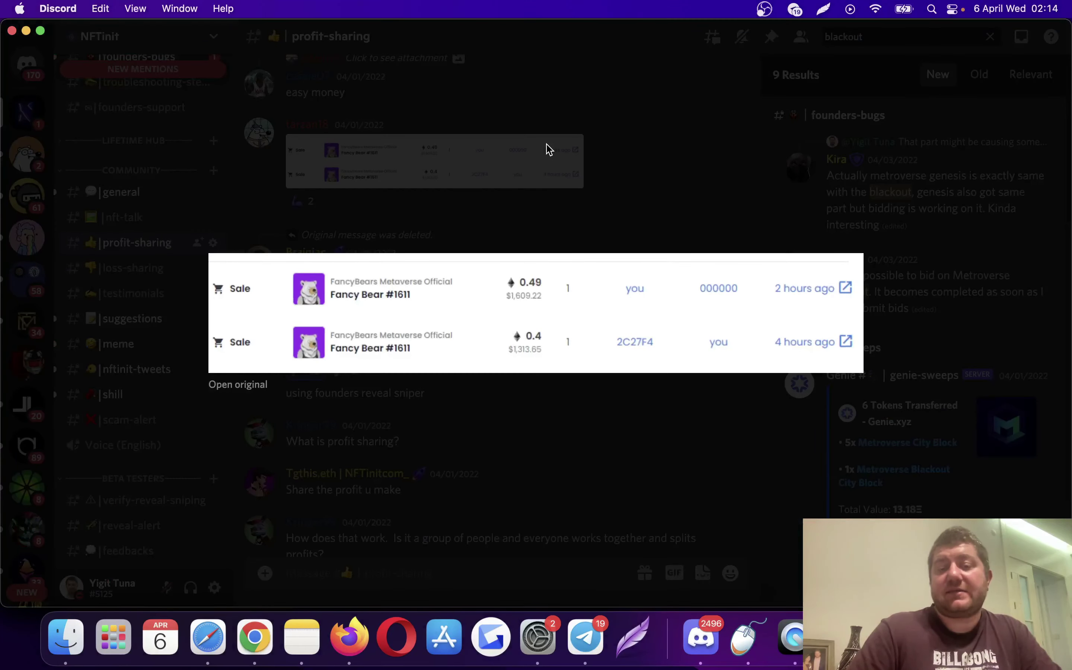
{"action": "left_click", "coordinate": [549, 149]}
Step: Enlarge and close the April 1 sale and transfer screenshot above the "nice work!" reply, and look at the trade post before it
{"action": "scroll", "coordinate": [546, 144], "scroll_direction": "up", "scroll_amount": 20}
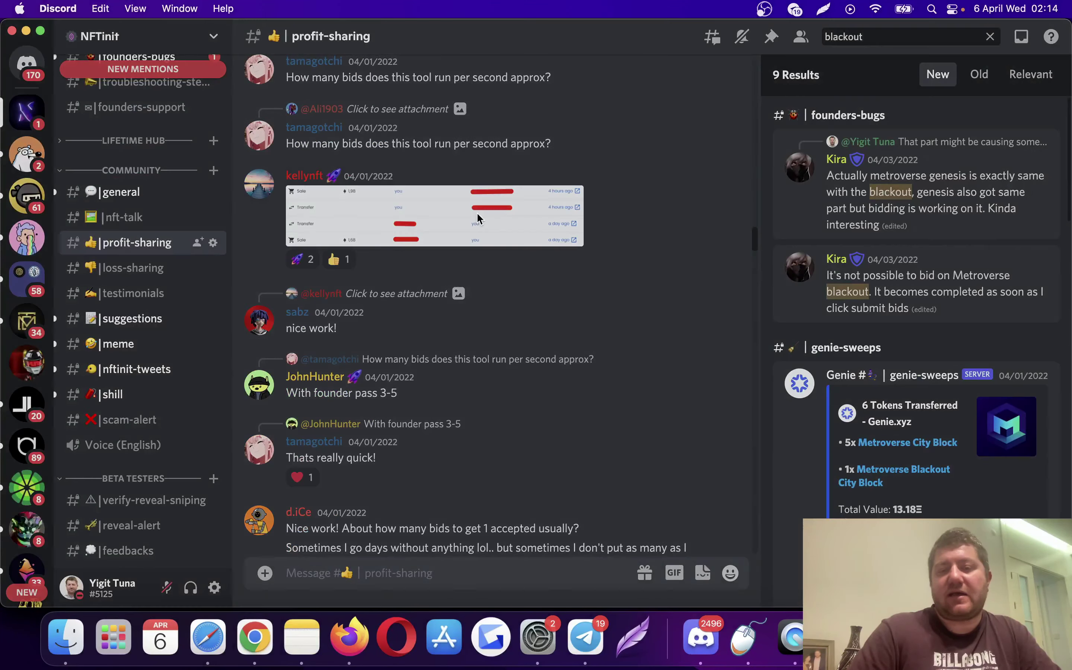
{"action": "left_click", "coordinate": [477, 216]}
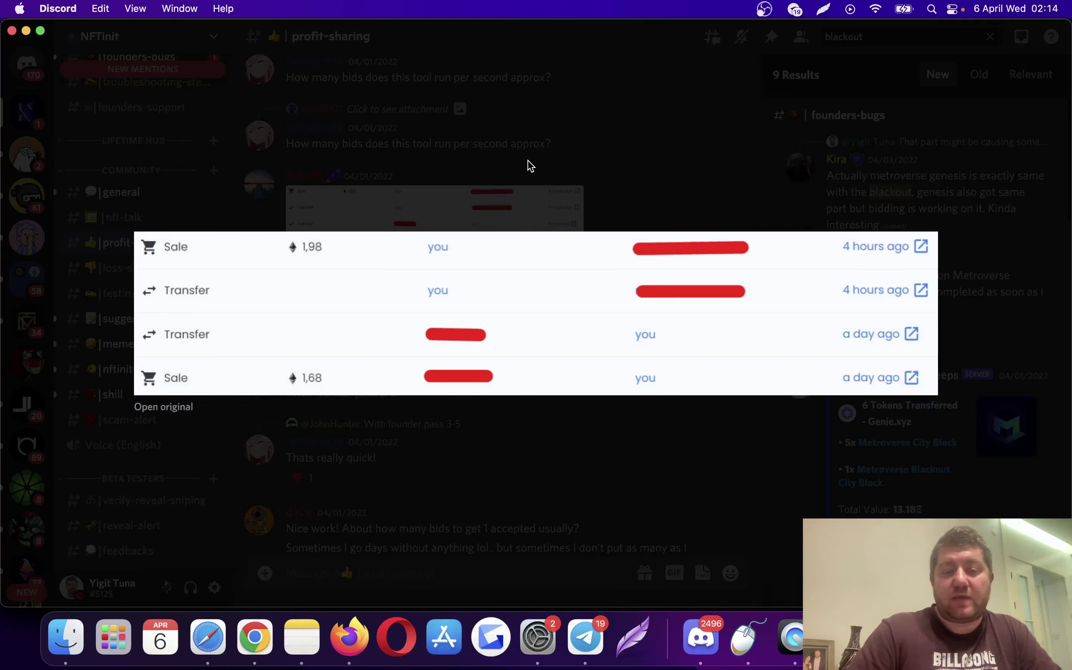
{"action": "left_click", "coordinate": [531, 166]}
{"action": "scroll", "coordinate": [529, 166], "scroll_direction": "up", "scroll_amount": 10}
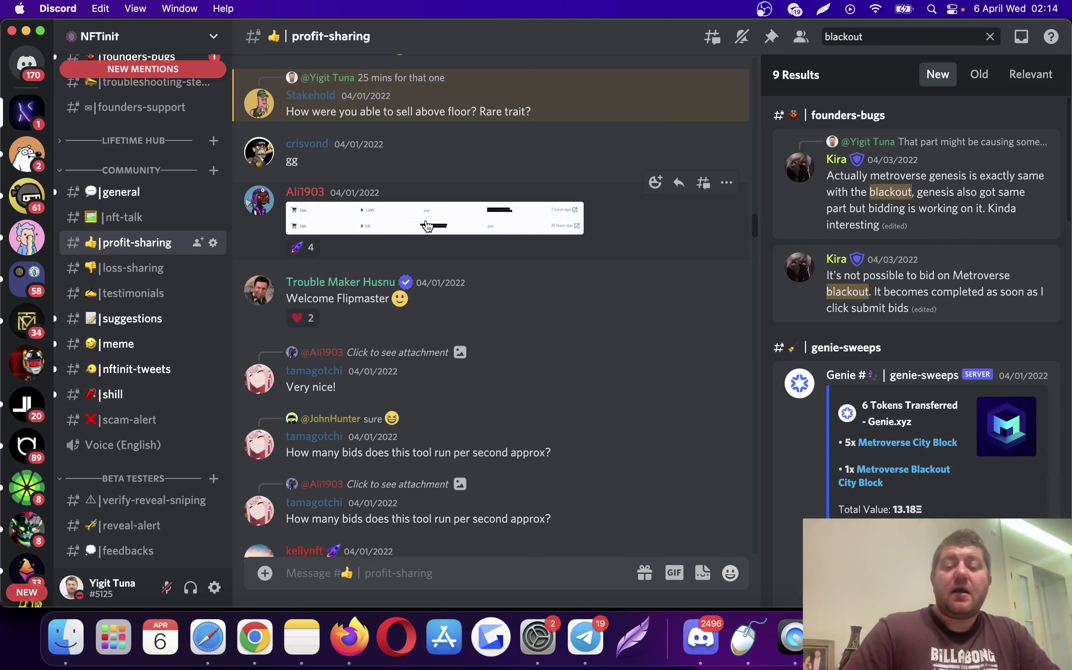
Step: Switch to Chrome, open the OpenSea Ninja Squad collection, and examine the rank labels on its Deep Alpha items
{"action": "left_click", "coordinate": [259, 629]}
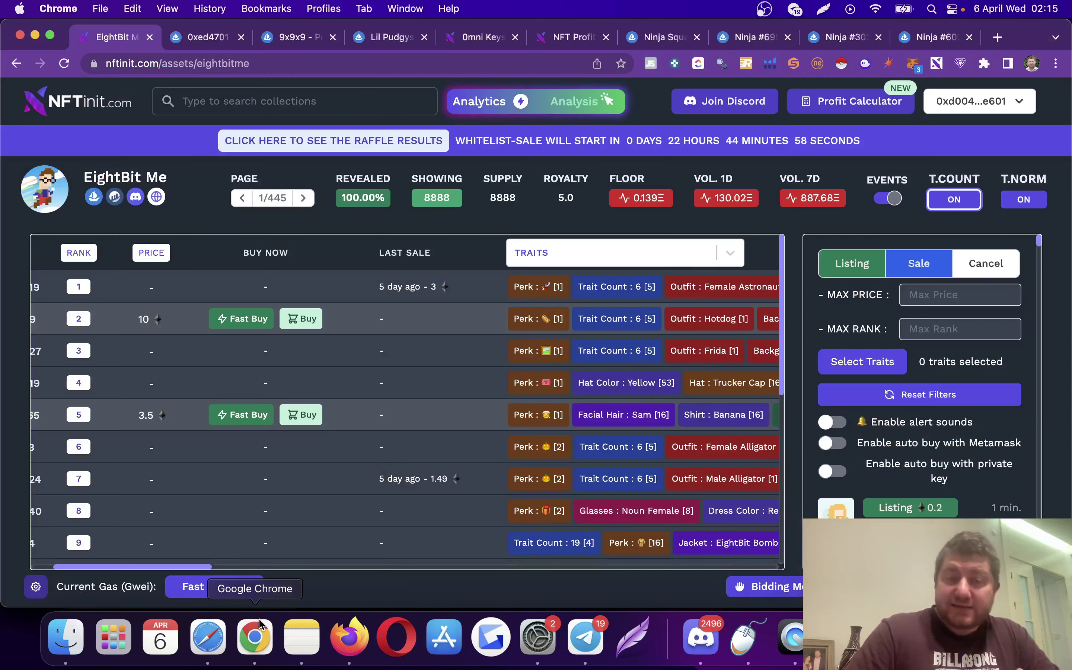
{"action": "left_click", "coordinate": [655, 43]}
{"action": "scroll", "coordinate": [672, 249], "scroll_direction": "down", "scroll_amount": 2}
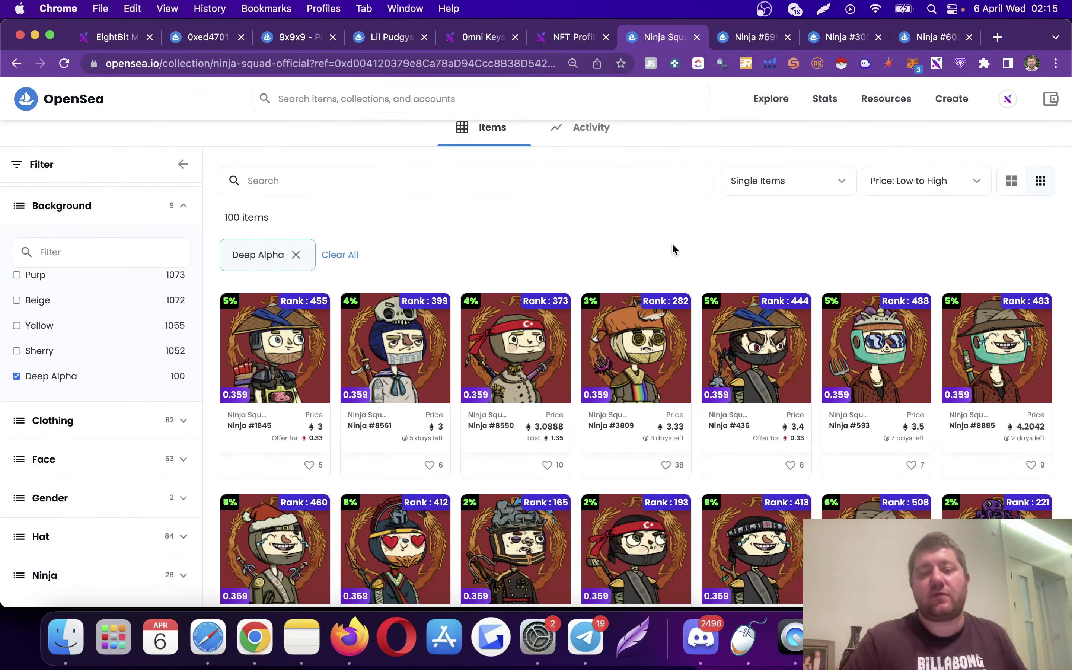
{"action": "scroll", "coordinate": [673, 250], "scroll_direction": "down", "scroll_amount": 1}
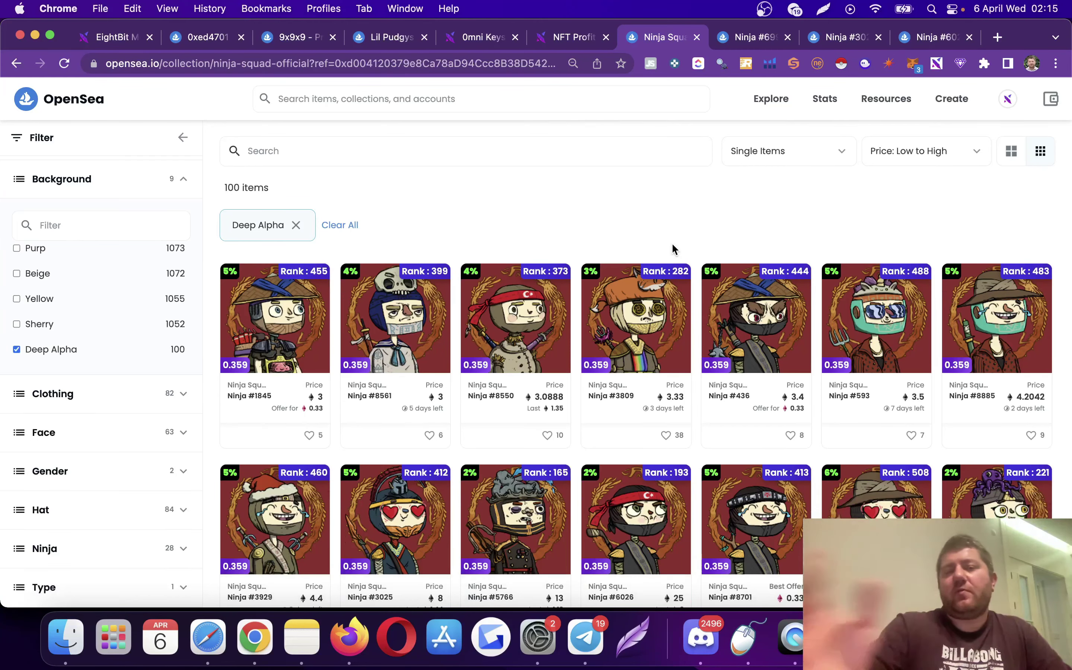
{"action": "scroll", "coordinate": [672, 243], "scroll_direction": "down", "scroll_amount": 2}
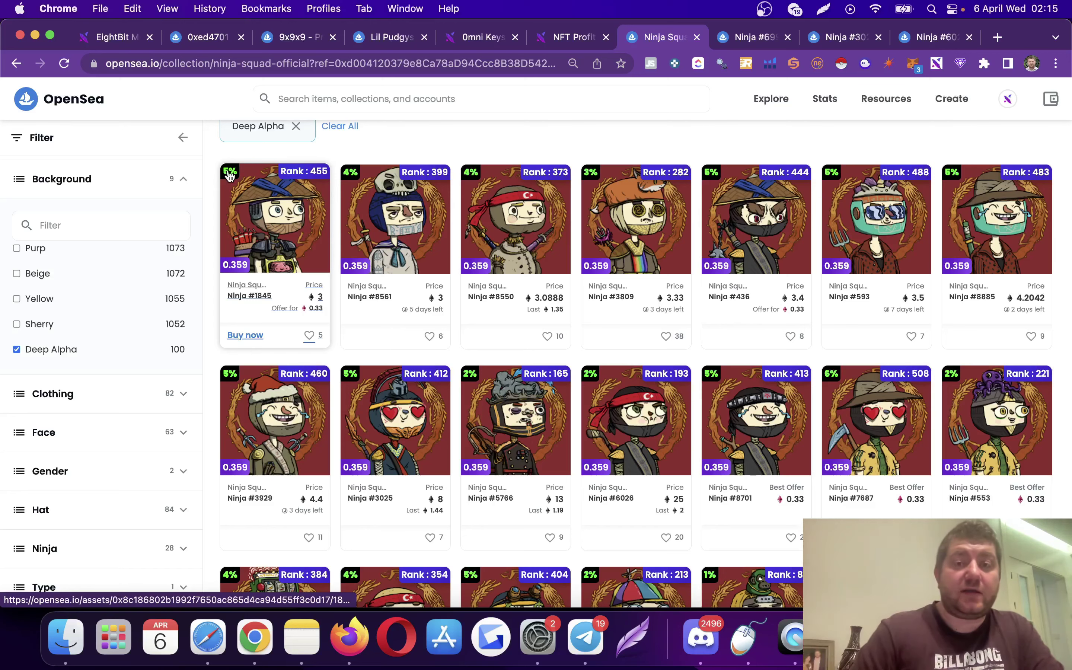
Step: Open the NFTinit overlay on the Ninja Squad collection, look through its item table, and close it
{"action": "left_click", "coordinate": [936, 65]}
{"action": "scroll", "coordinate": [746, 253], "scroll_direction": "down", "scroll_amount": 3}
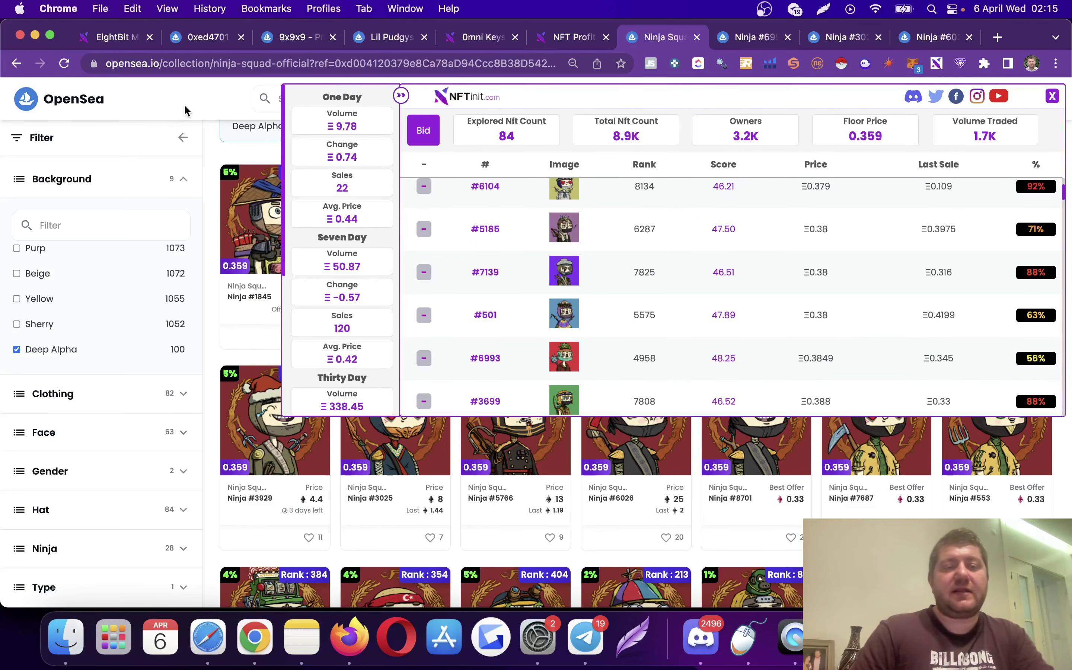
{"action": "left_click", "coordinate": [1051, 96]}
Step: Search OpenSea for "lazy", open the Lazy Lions collection, and view the rank labels on its items
{"action": "left_click", "coordinate": [552, 101]}
{"action": "type", "text": "l"}
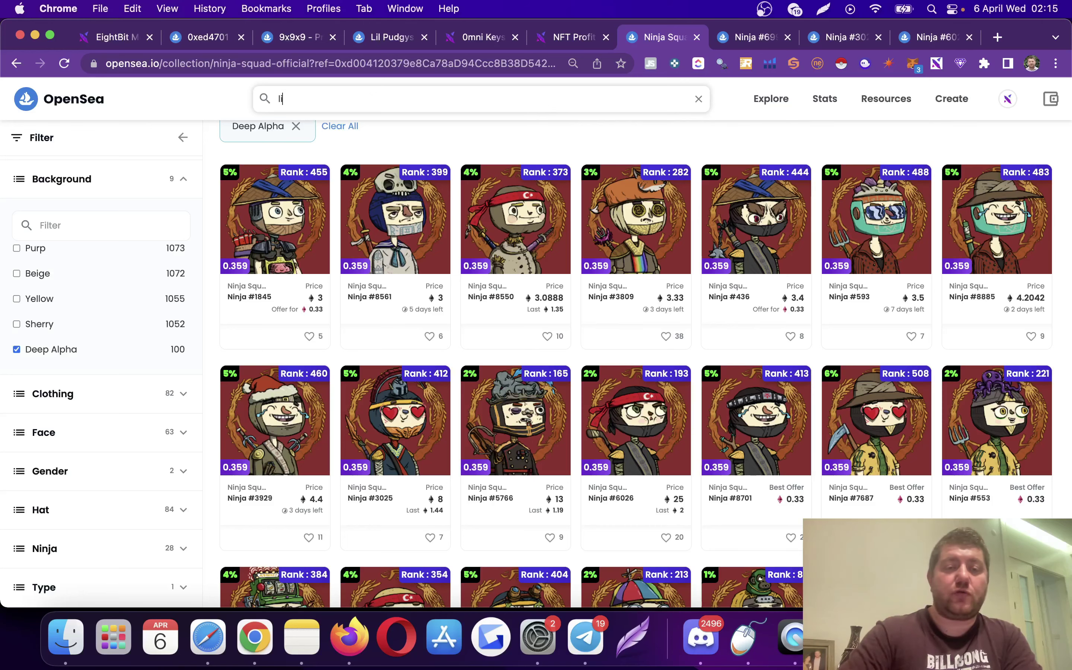
{"action": "type", "text": "azy"}
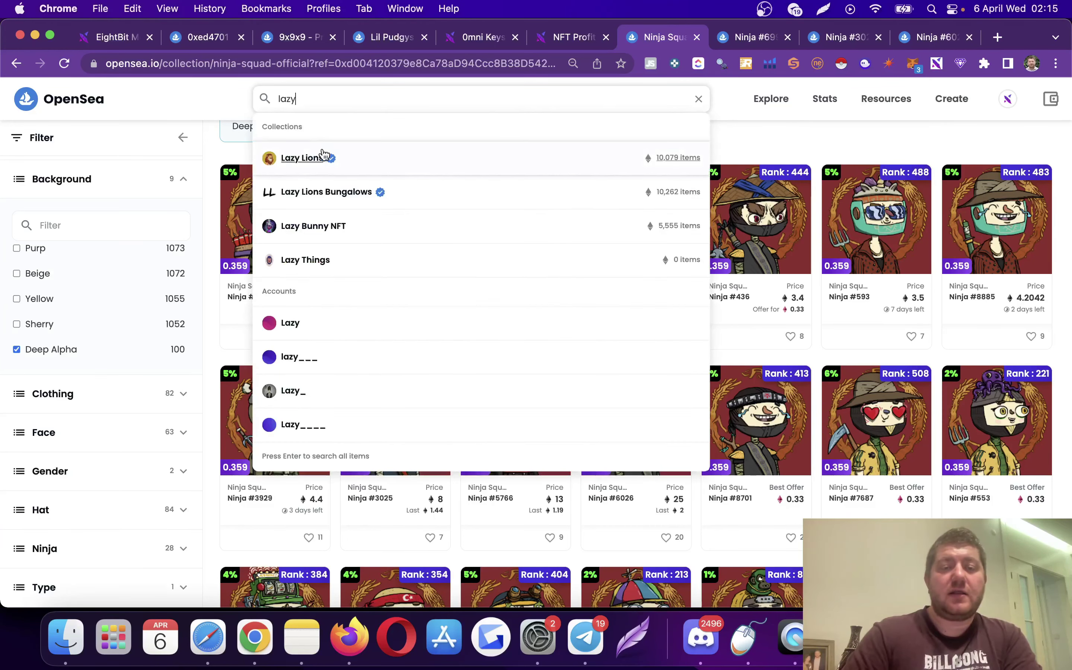
{"action": "left_click", "coordinate": [310, 158]}
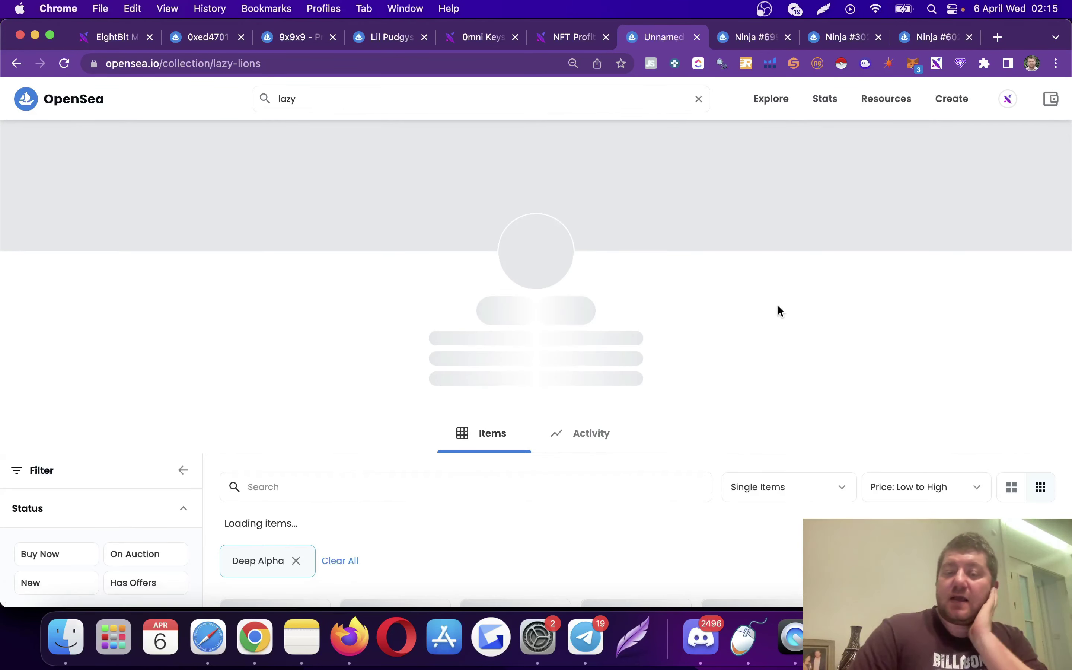
{"action": "scroll", "coordinate": [780, 311], "scroll_direction": "down", "scroll_amount": 5}
{"action": "scroll", "coordinate": [780, 310], "scroll_direction": "down", "scroll_amount": 3}
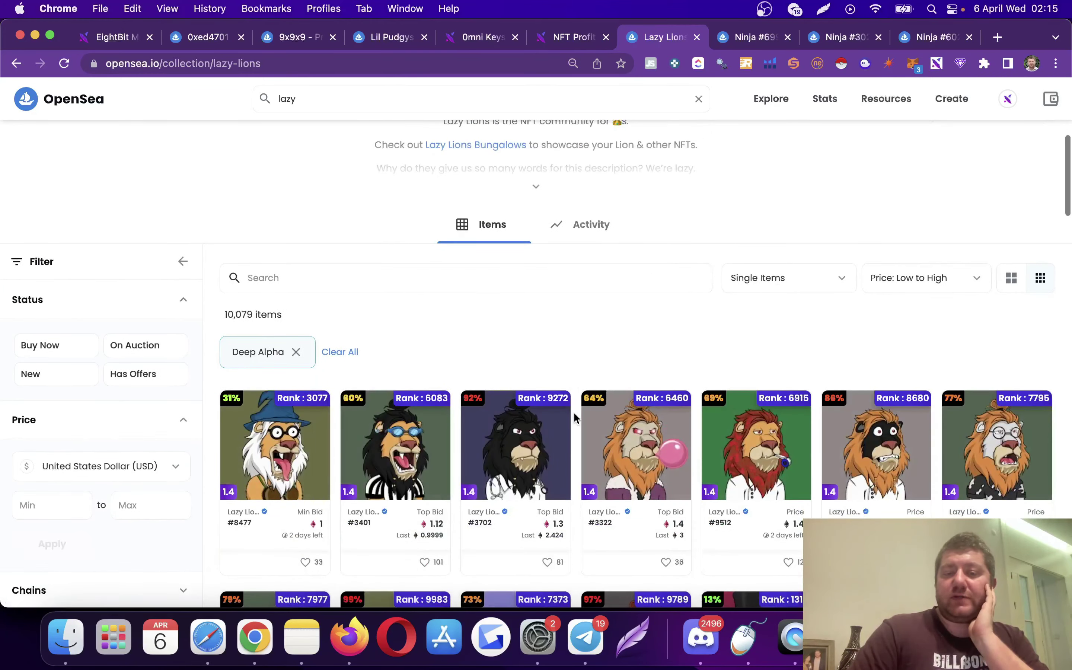
{"action": "scroll", "coordinate": [590, 426], "scroll_direction": "down", "scroll_amount": 7}
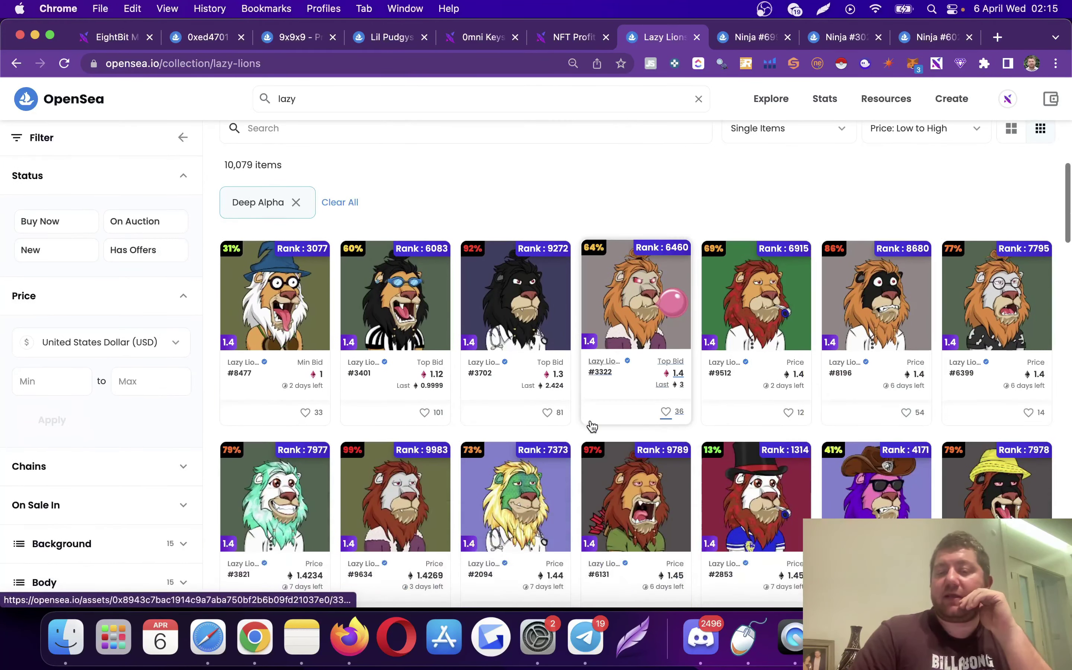
Step: Open the NFTinit overlay for Lazy Lions and examine the rank, score, price and last sale of the listed items
{"action": "left_click", "coordinate": [937, 63]}
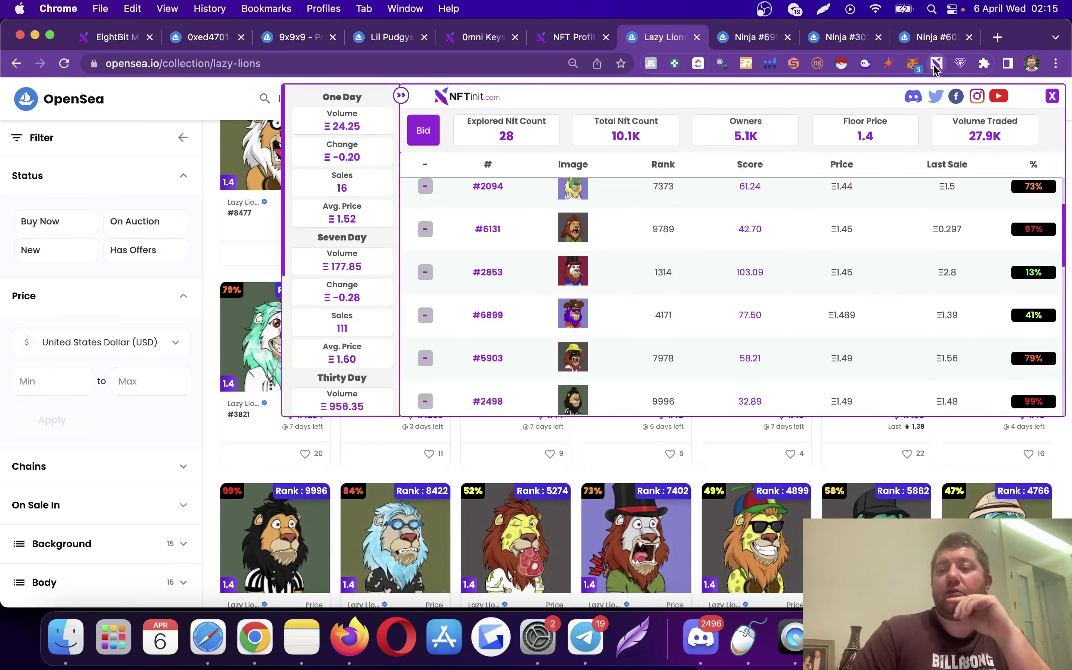
{"action": "scroll", "coordinate": [624, 282], "scroll_direction": "down", "scroll_amount": 5}
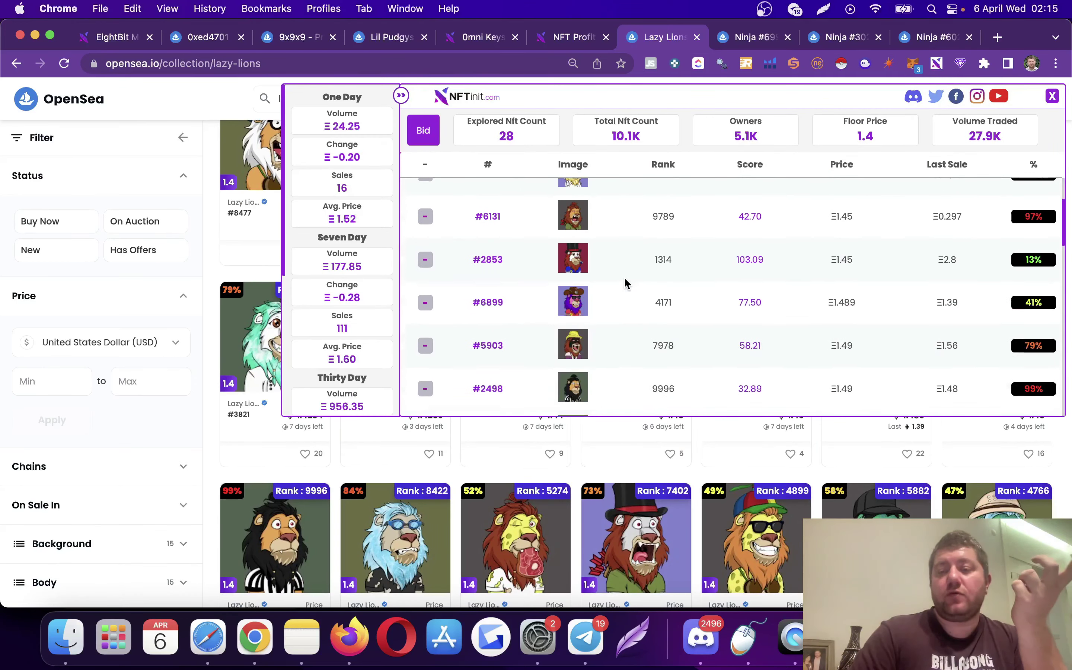
{"action": "scroll", "coordinate": [626, 283], "scroll_direction": "down", "scroll_amount": 1}
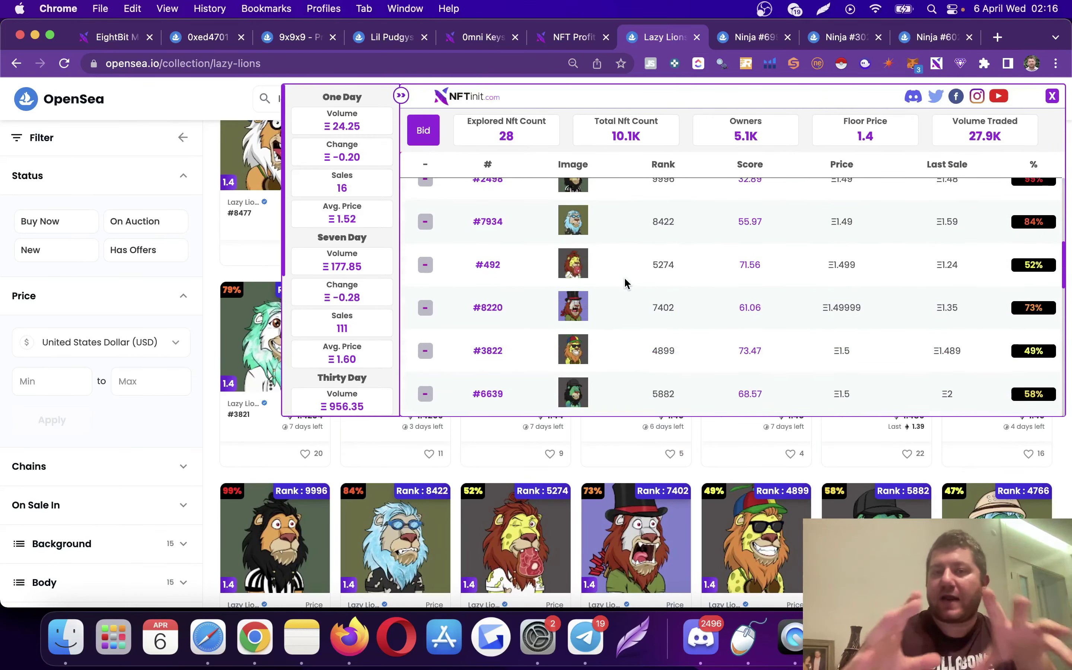
{"action": "scroll", "coordinate": [624, 277], "scroll_direction": "down", "scroll_amount": 3}
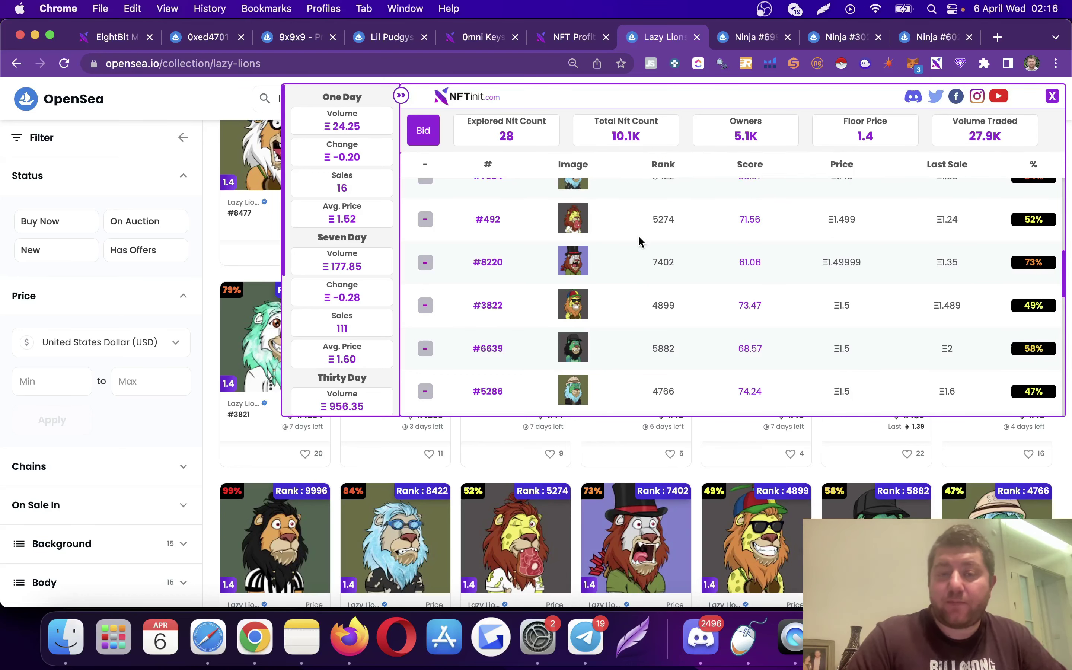
{"action": "scroll", "coordinate": [641, 241], "scroll_direction": "up", "scroll_amount": 5}
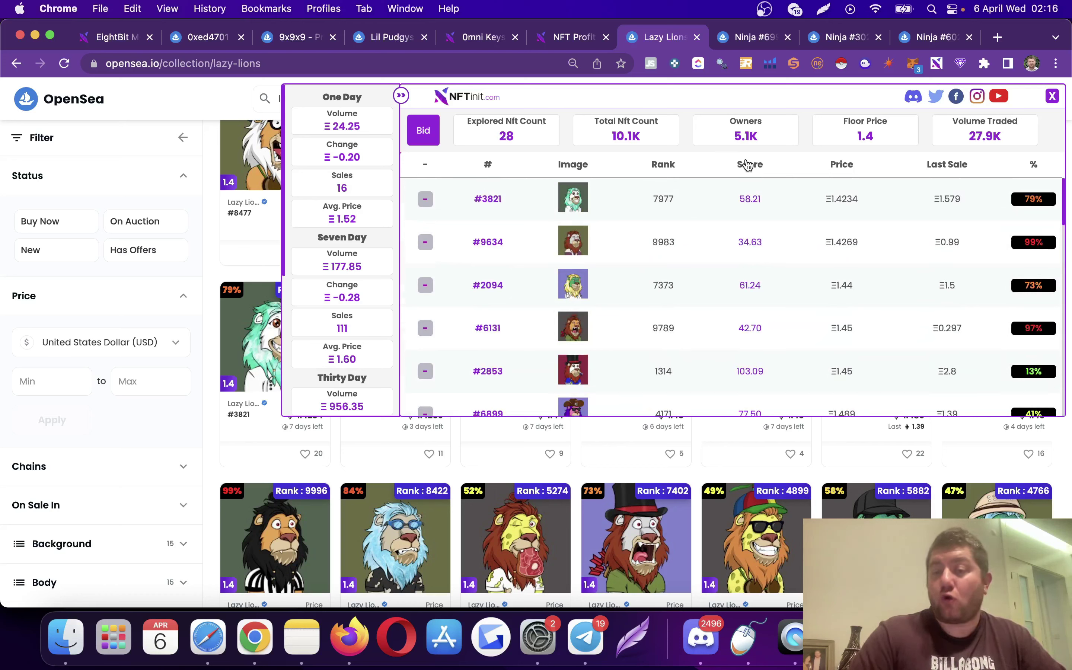
{"action": "scroll", "coordinate": [490, 195], "scroll_direction": "down", "scroll_amount": 1}
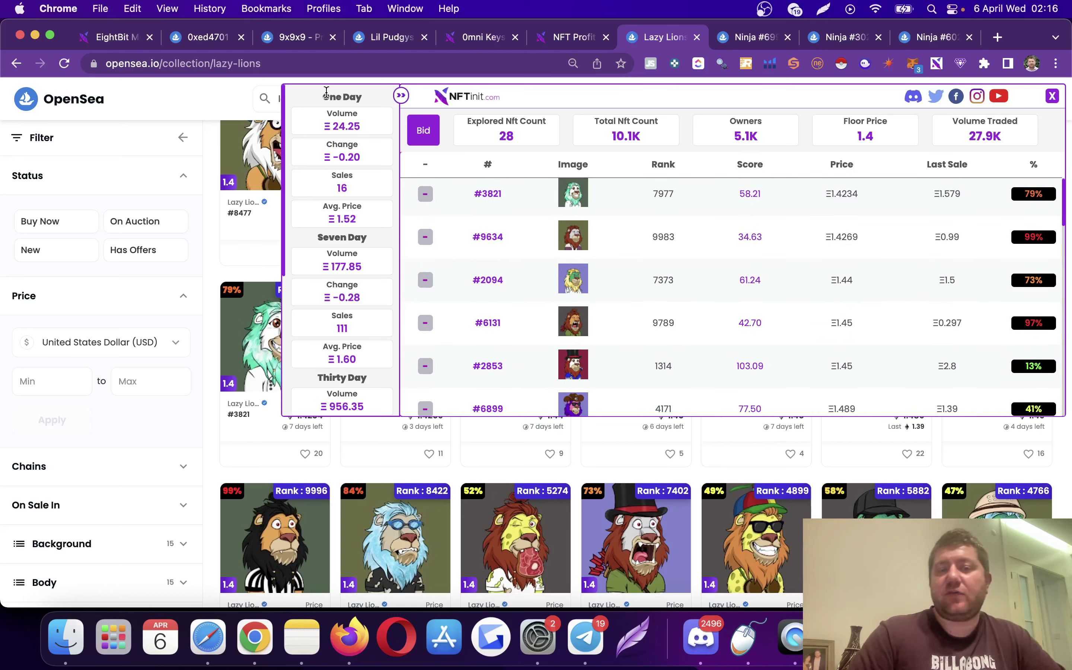
Step: Review the overlay's thirty-day and total statistics and load more Lazy Lions items on the collection page
{"action": "scroll", "coordinate": [328, 133], "scroll_direction": "down", "scroll_amount": 5}
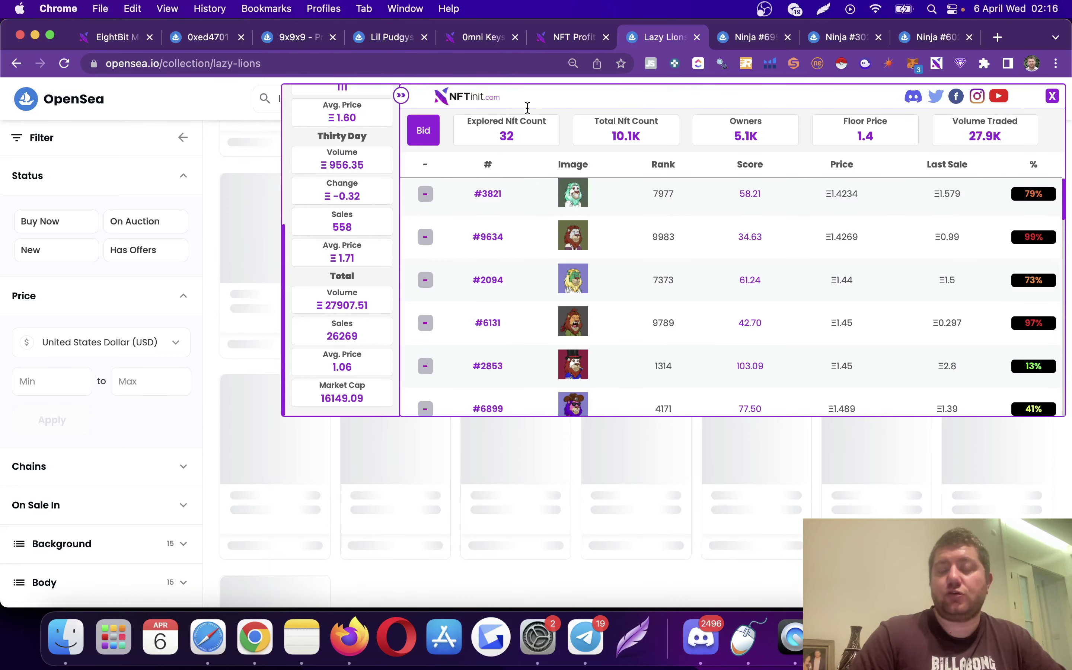
{"action": "scroll", "coordinate": [546, 550], "scroll_direction": "down", "scroll_amount": 10}
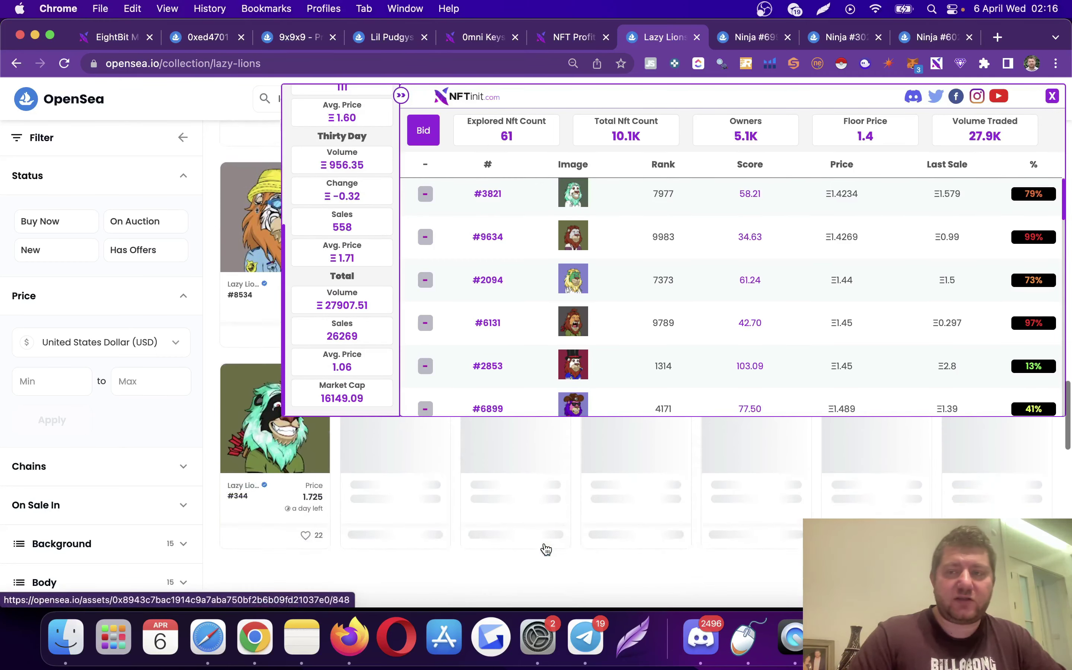
{"action": "scroll", "coordinate": [546, 549], "scroll_direction": "down", "scroll_amount": 2}
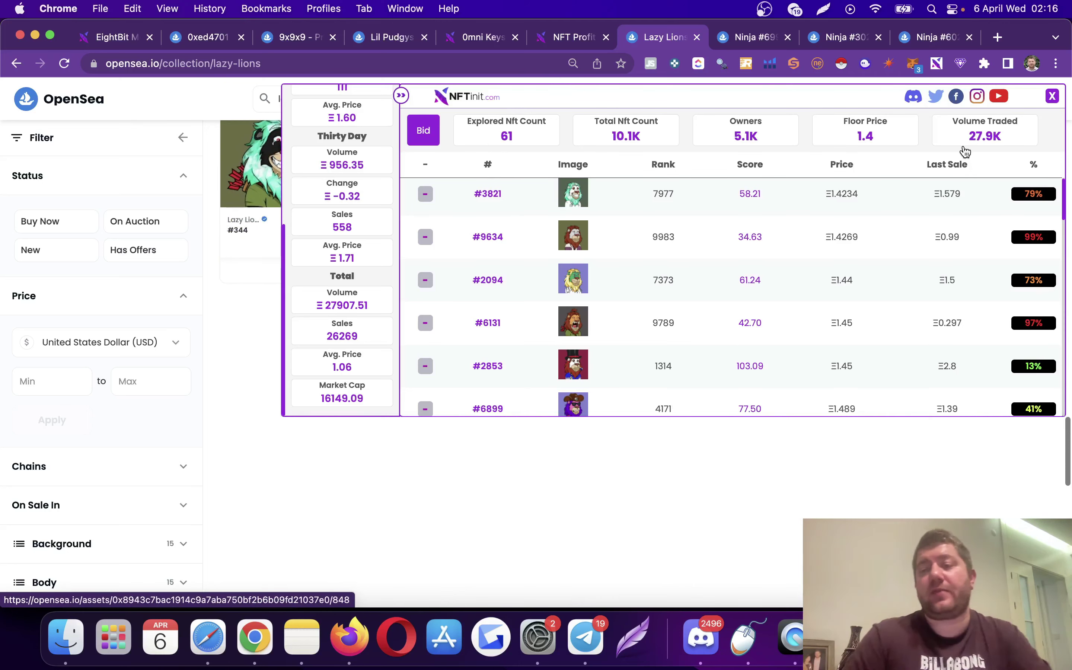
Step: Close the NFTinit overlay and open the Lazy Lions #6927 item page
{"action": "left_click", "coordinate": [1052, 95]}
{"action": "scroll", "coordinate": [732, 160], "scroll_direction": "up", "scroll_amount": 5}
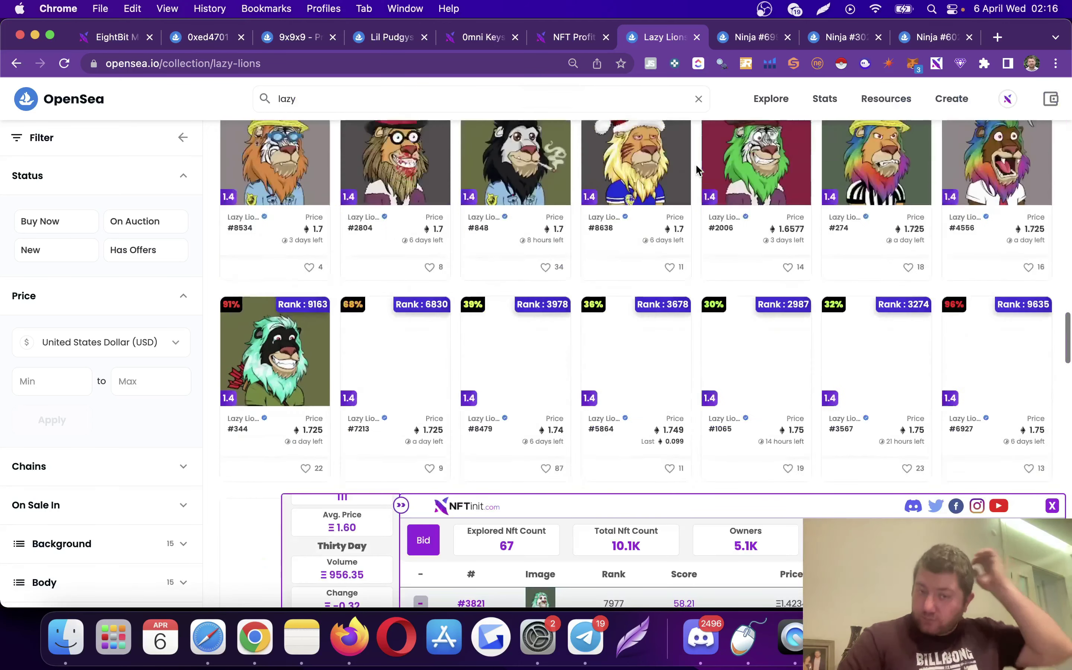
{"action": "left_click", "coordinate": [1051, 507]}
{"action": "left_click", "coordinate": [1048, 509]}
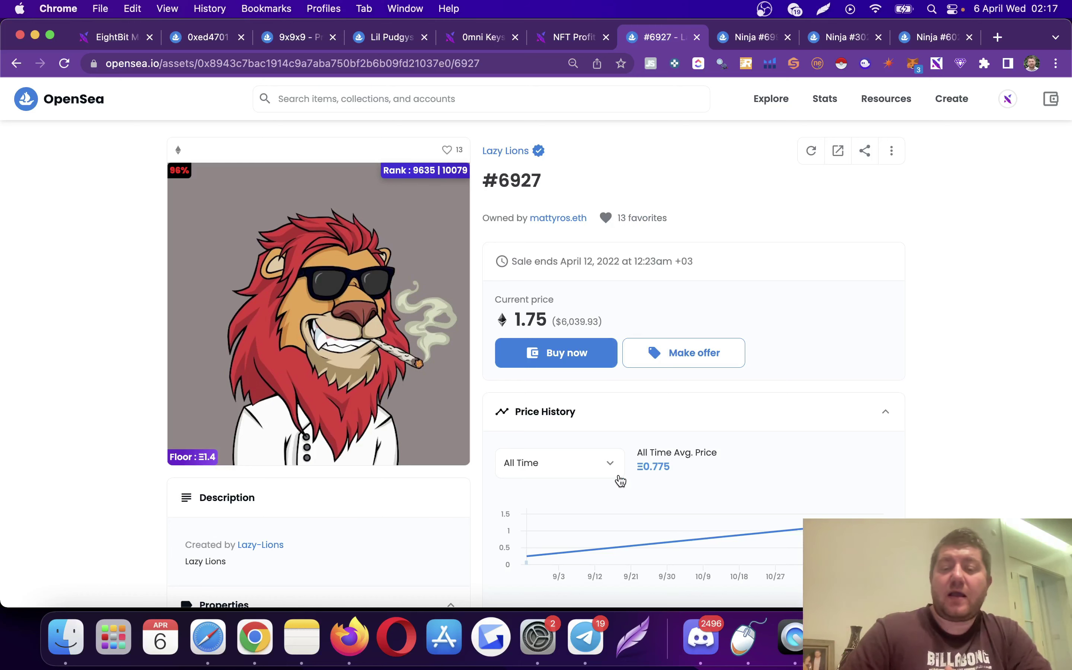
Step: Switch to Discord, open the NFTinit server's general channel, and read its newest messages
{"action": "left_click", "coordinate": [699, 640]}
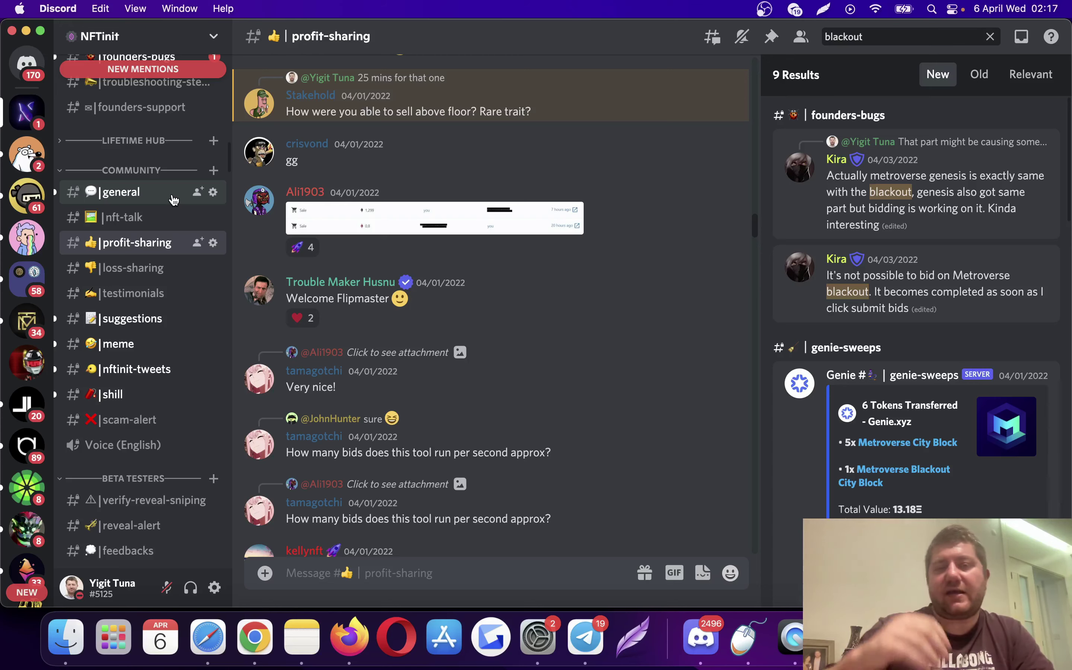
{"action": "left_click", "coordinate": [173, 199]}
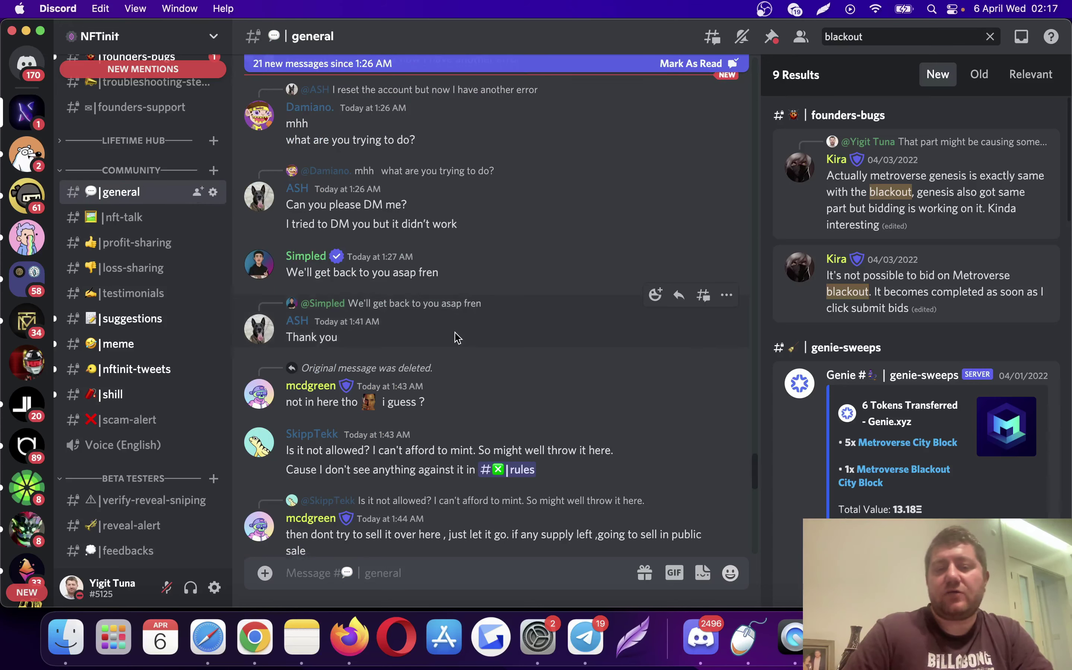
{"action": "scroll", "coordinate": [456, 335], "scroll_direction": "down", "scroll_amount": 10}
{"action": "scroll", "coordinate": [455, 336], "scroll_direction": "up", "scroll_amount": 3}
{"action": "scroll", "coordinate": [455, 335], "scroll_direction": "down", "scroll_amount": 3}
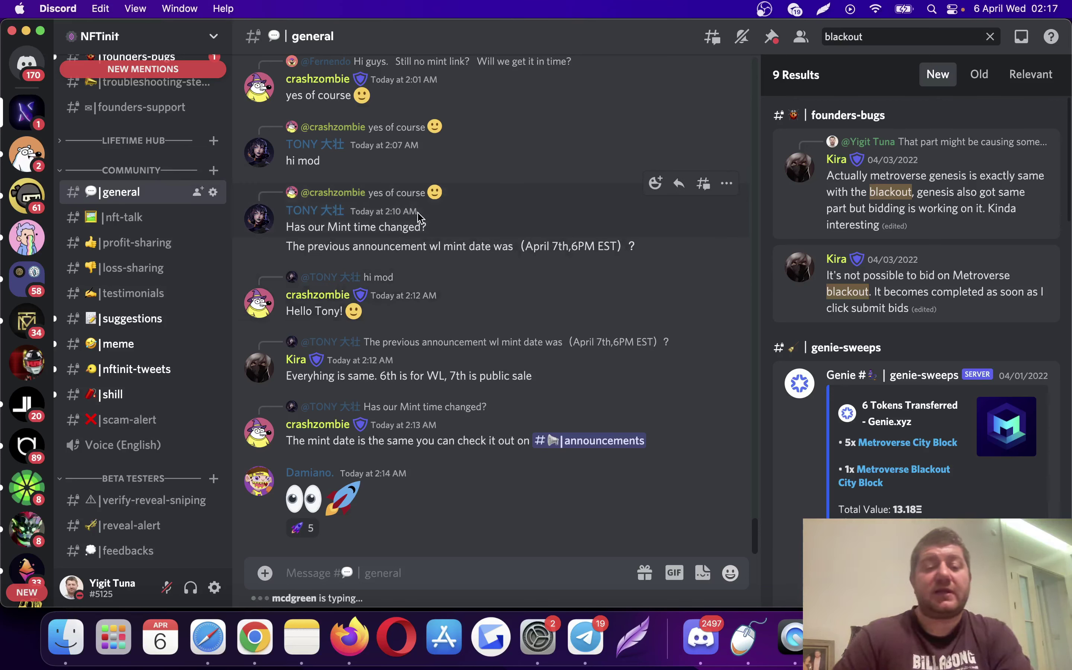
Step: Look through the NFTinit server's channel list, from the beta tester and giveaway channels back to the support channels
{"action": "scroll", "coordinate": [182, 388], "scroll_direction": "down", "scroll_amount": 3}
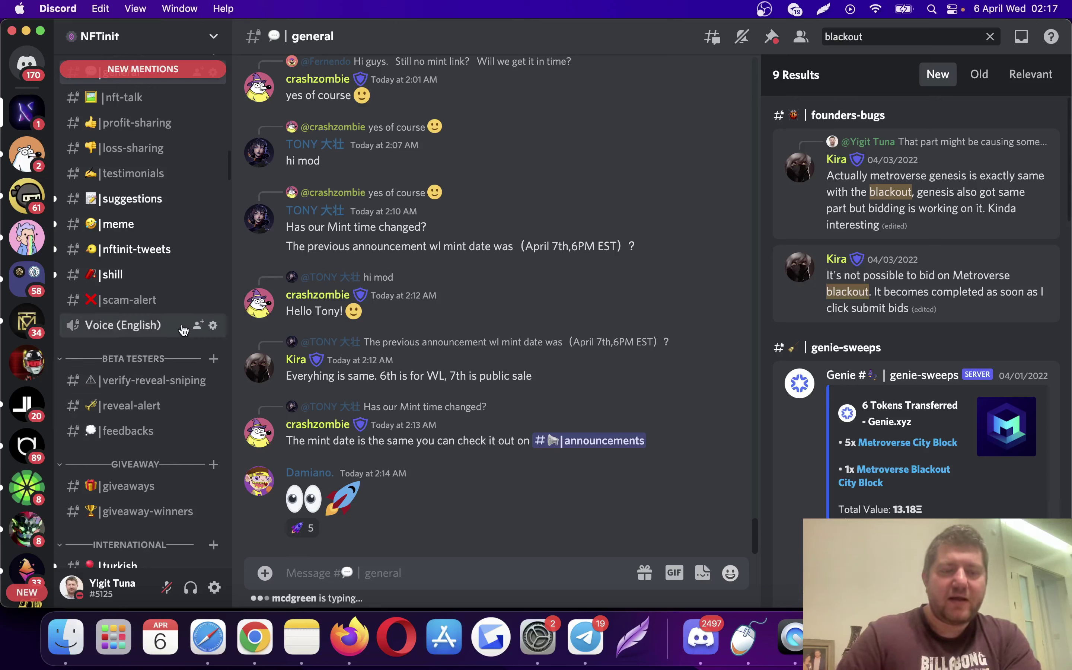
{"action": "scroll", "coordinate": [186, 327], "scroll_direction": "down", "scroll_amount": 3}
{"action": "scroll", "coordinate": [184, 330], "scroll_direction": "up", "scroll_amount": 12}
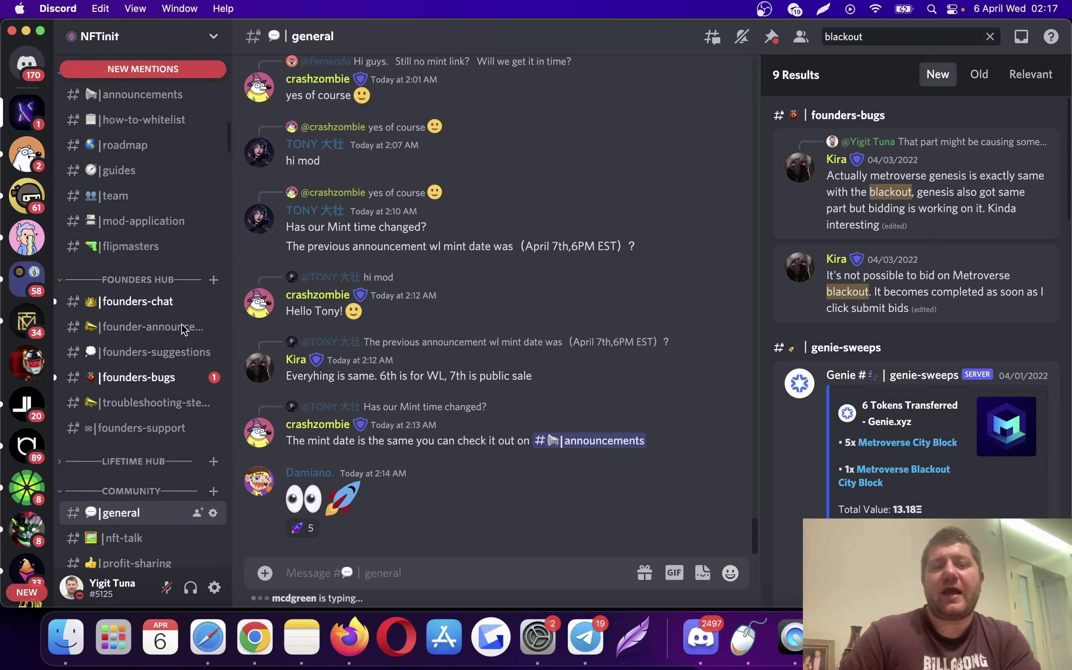
{"action": "scroll", "coordinate": [184, 330], "scroll_direction": "up", "scroll_amount": 3}
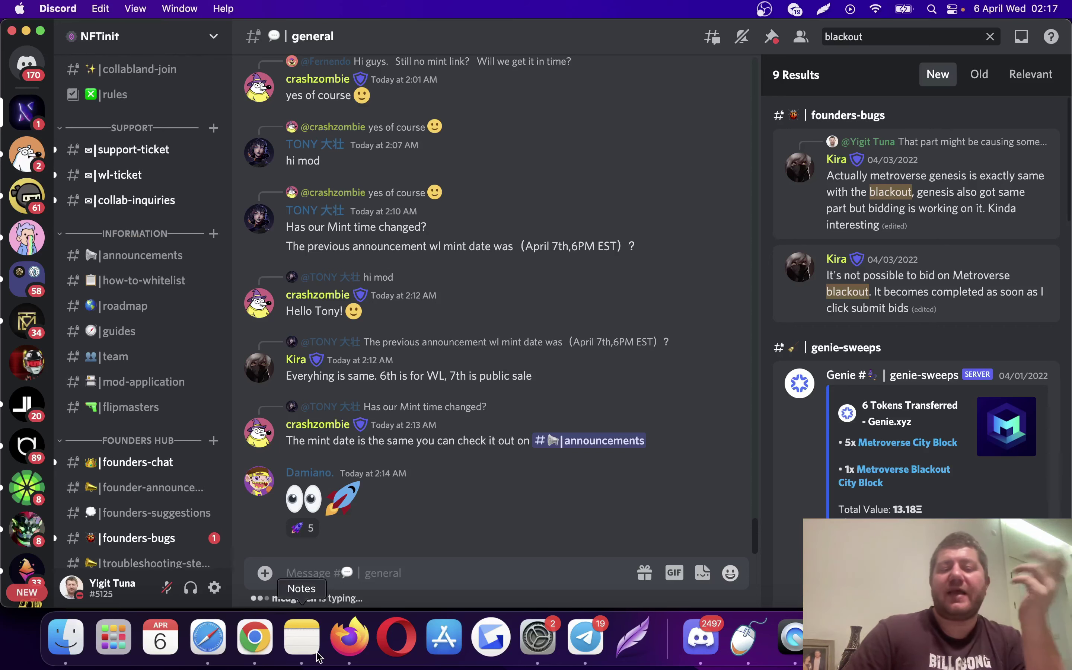
{"action": "left_click", "coordinate": [255, 637]}
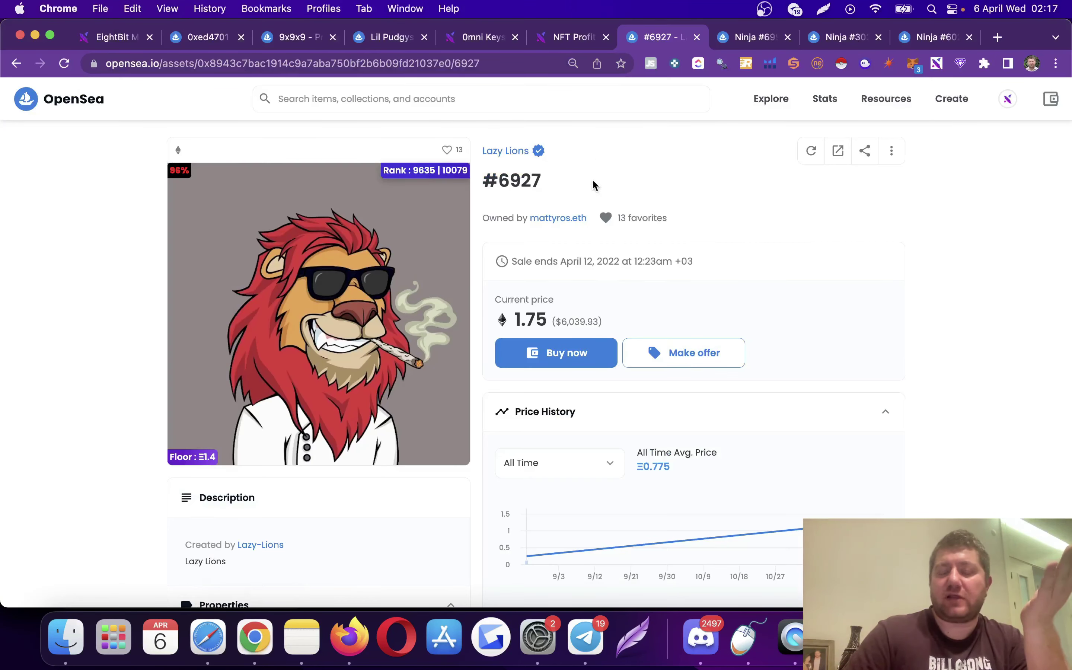
{"action": "left_click", "coordinate": [690, 623]}
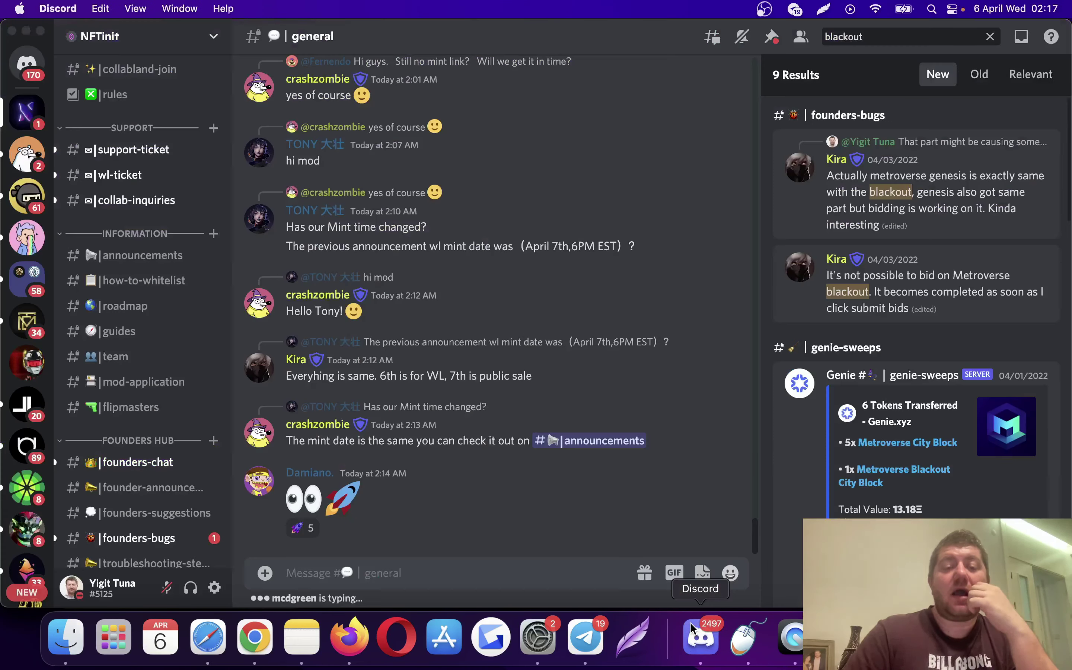
Step: Open the collection-request channel and examine the NFTinit bot's replies to the !index request for GNSS by MGXS
{"action": "left_click", "coordinate": [152, 265]}
{"action": "left_click", "coordinate": [402, 324]}
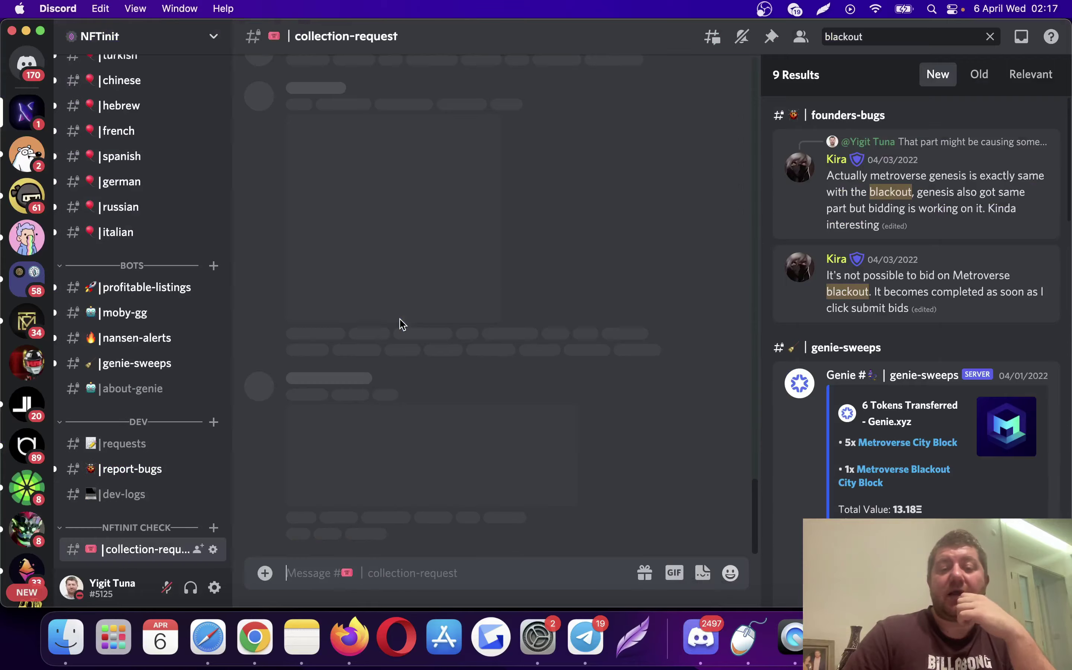
{"action": "scroll", "coordinate": [530, 477], "scroll_direction": "down", "scroll_amount": 15}
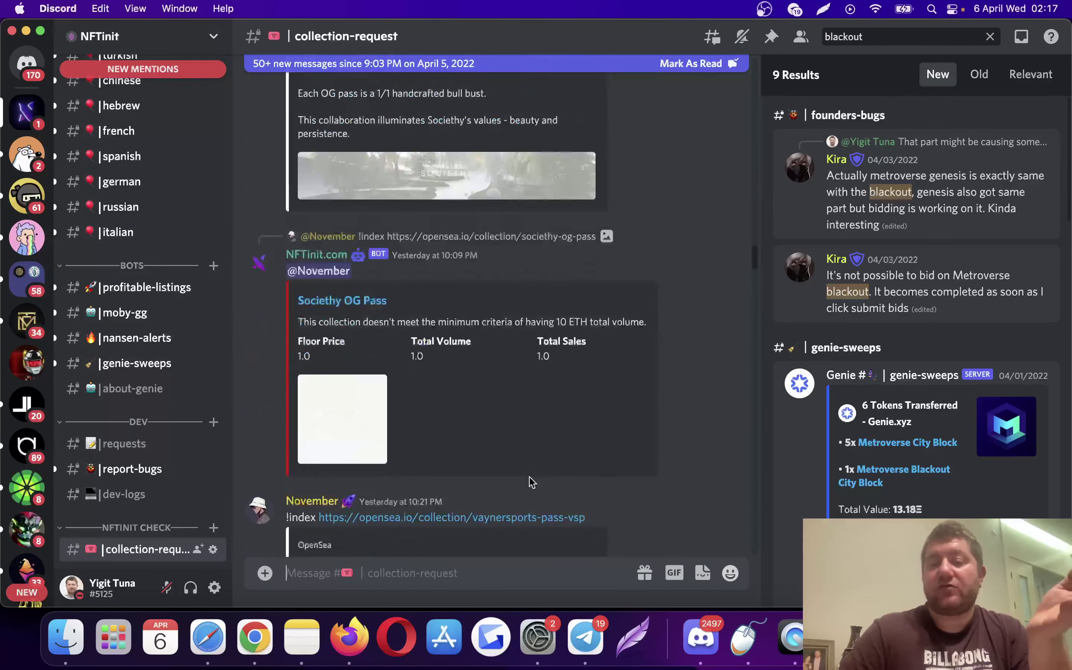
{"action": "scroll", "coordinate": [593, 342], "scroll_direction": "down", "scroll_amount": 5}
{"action": "scroll", "coordinate": [596, 345], "scroll_direction": "down", "scroll_amount": 10}
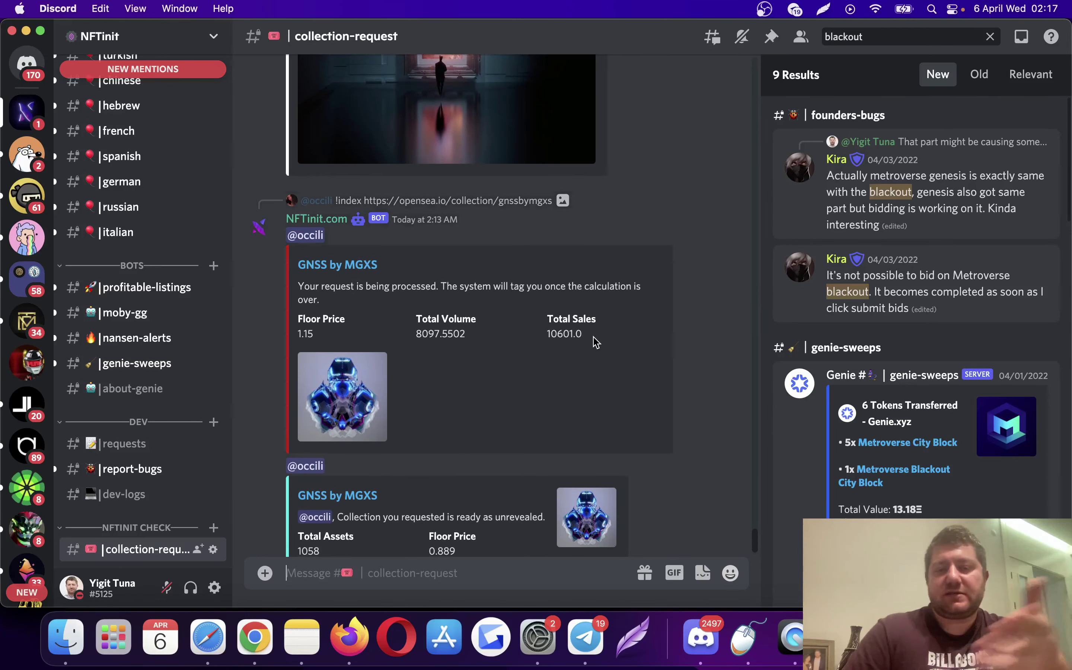
{"action": "scroll", "coordinate": [440, 192], "scroll_direction": "up", "scroll_amount": 3}
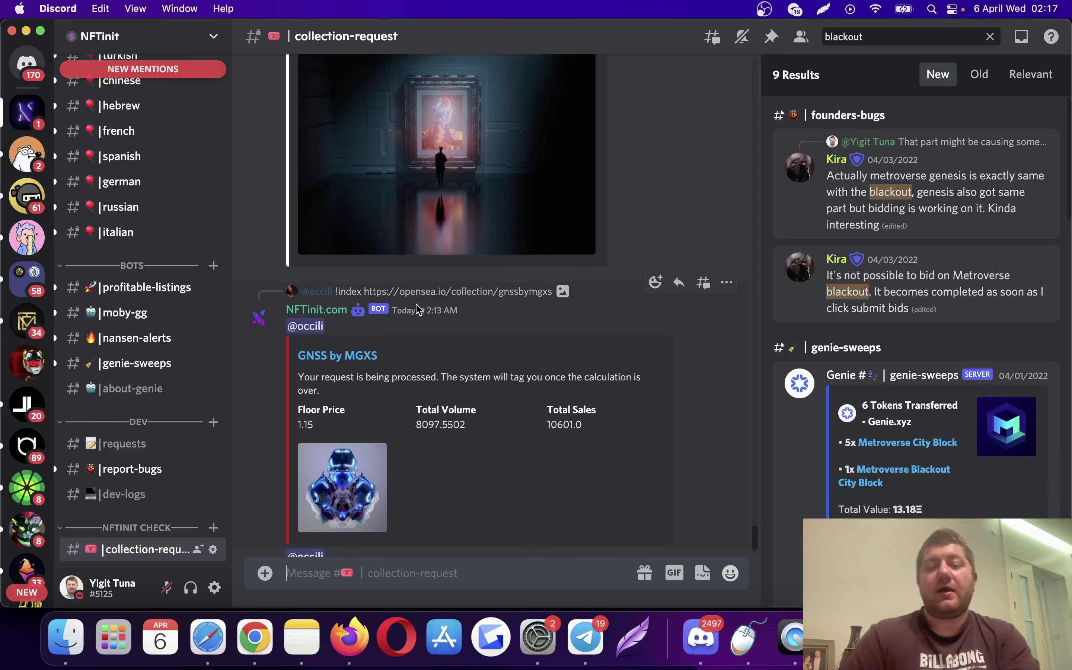
{"action": "scroll", "coordinate": [407, 318], "scroll_direction": "down", "scroll_amount": 3}
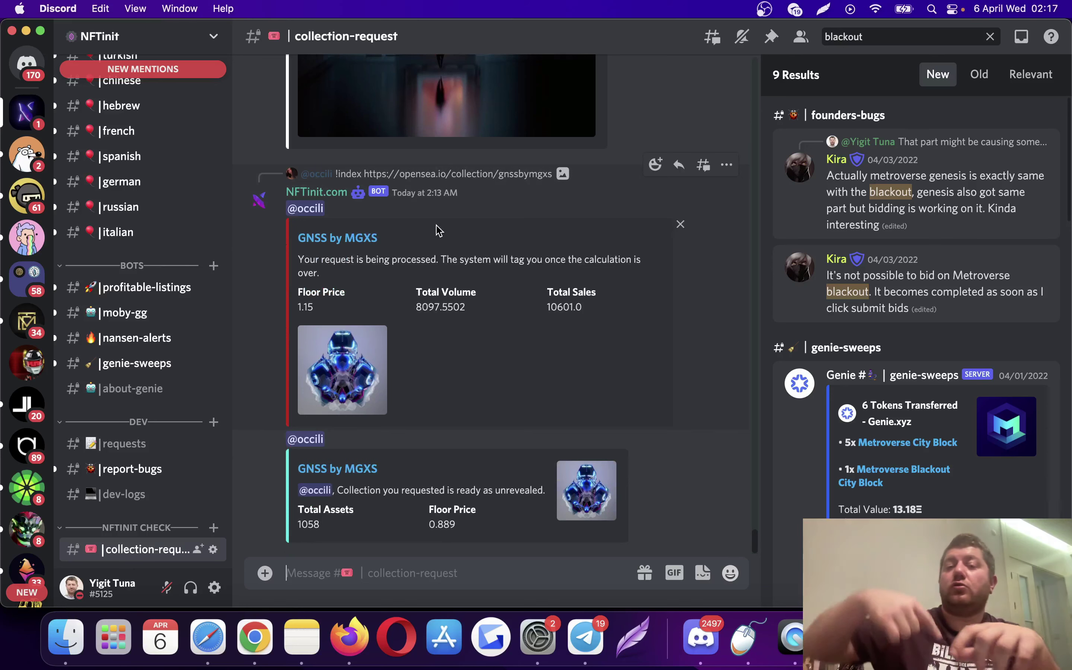
{"action": "scroll", "coordinate": [437, 230], "scroll_direction": "down", "scroll_amount": 1}
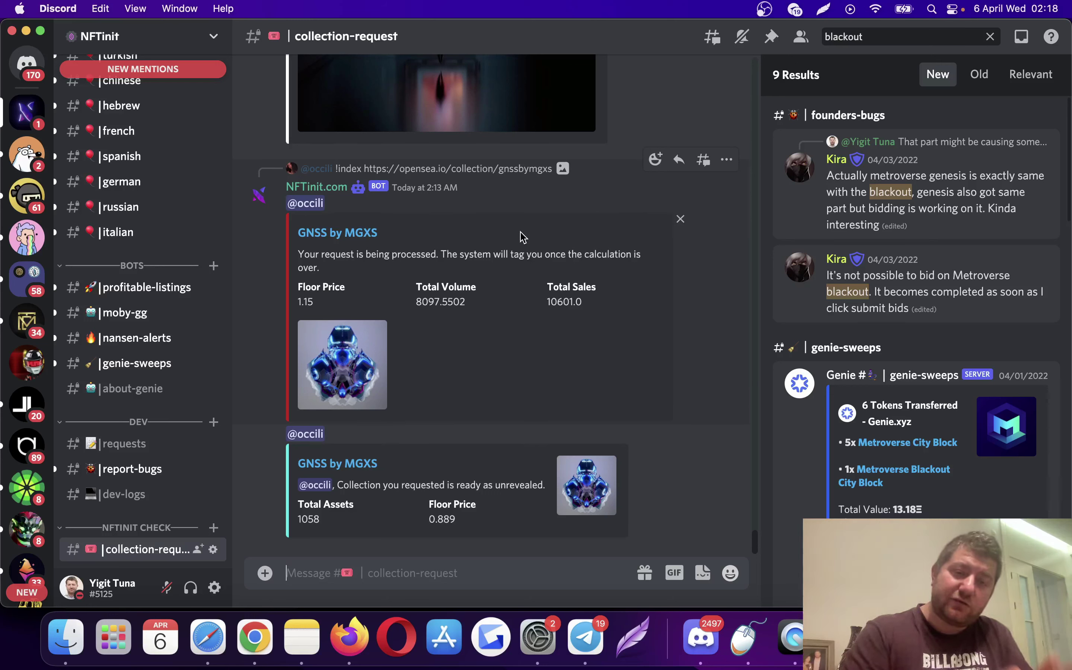
Step: Switch to Chrome and revisit the NFTinit profit calculator and the 0mni Keys ranking page
{"action": "left_click", "coordinate": [256, 635]}
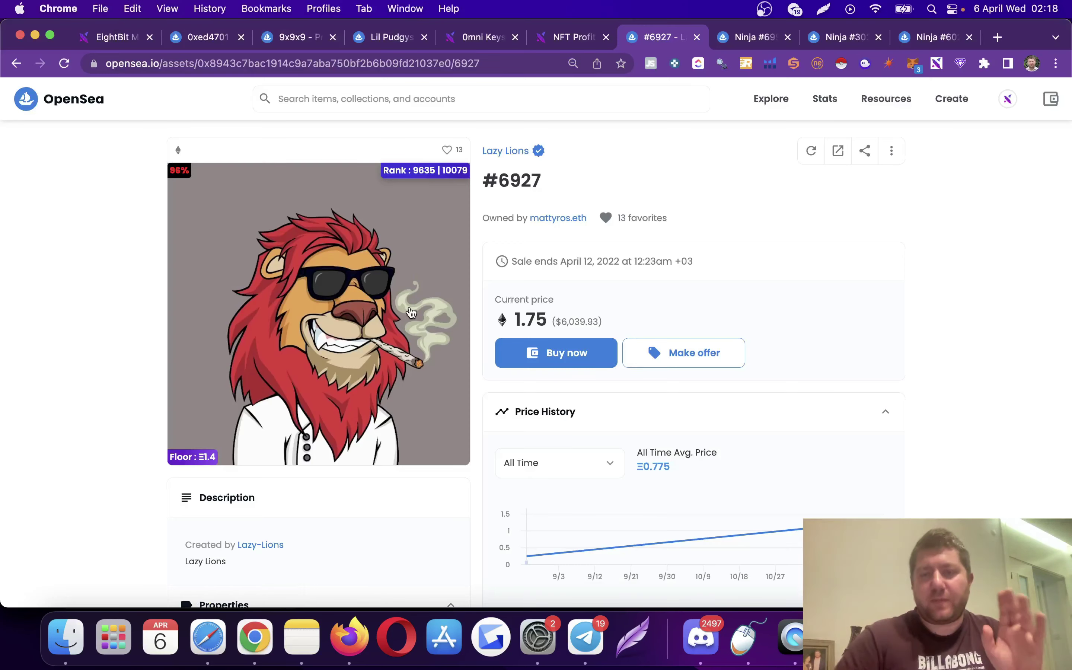
{"action": "left_click", "coordinate": [558, 37]}
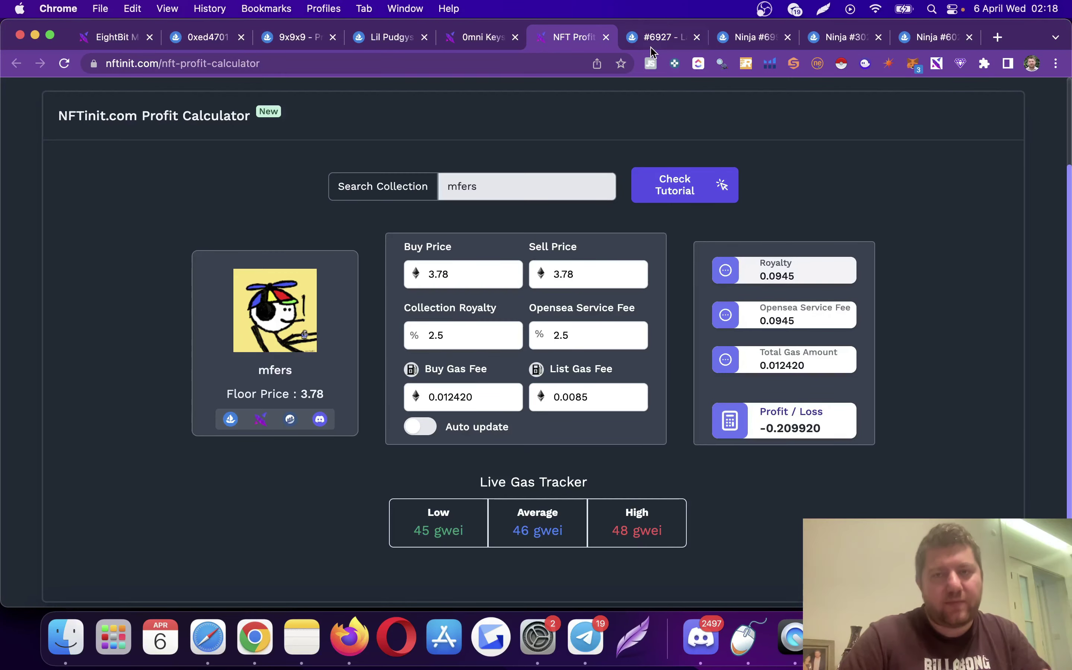
{"action": "left_click", "coordinate": [473, 40]}
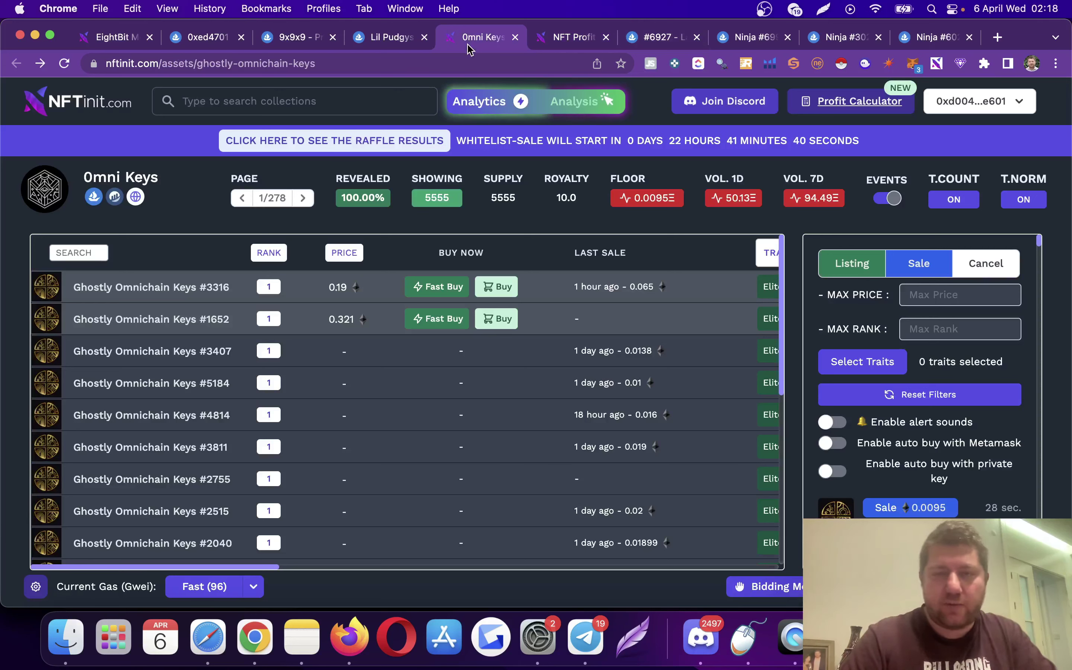